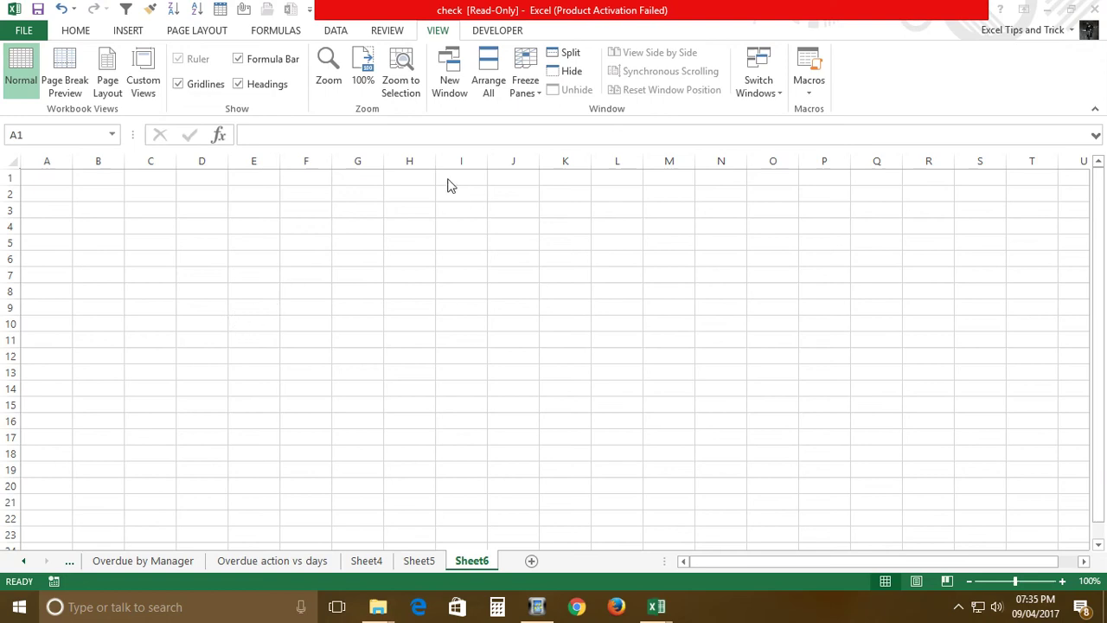
- Merge and centre I1:N3 on Sheet6 and give it a thick box border
mouse_move(465, 181)
left_mouse_down()
mouse_move(647, 218)
mouse_move(711, 212)
left_mouse_up()
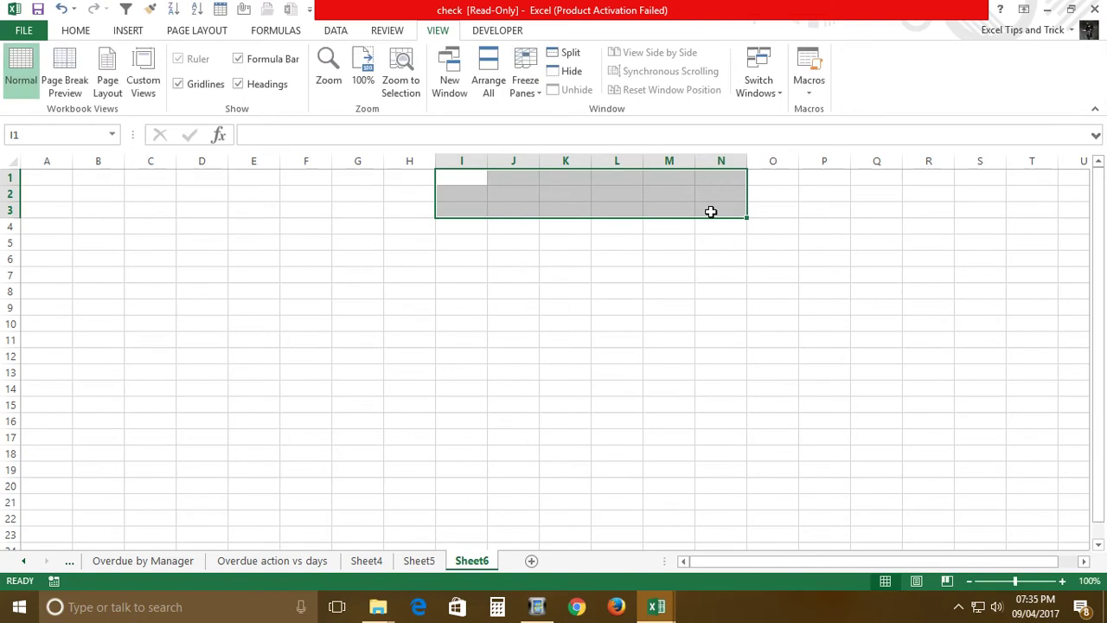
left_click(76, 31)
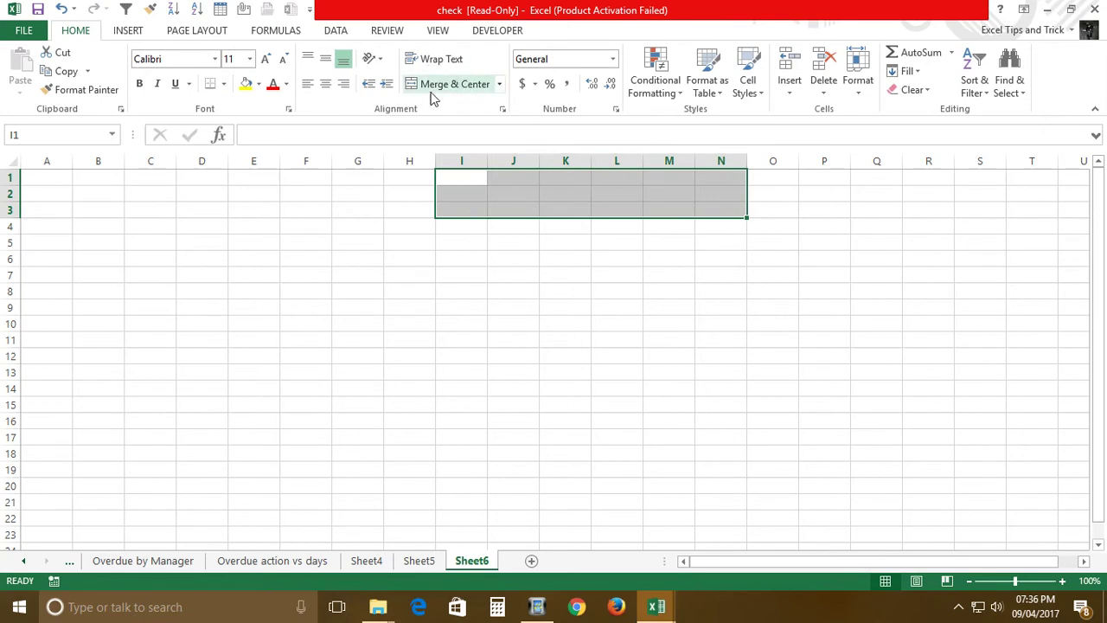
left_click(460, 90)
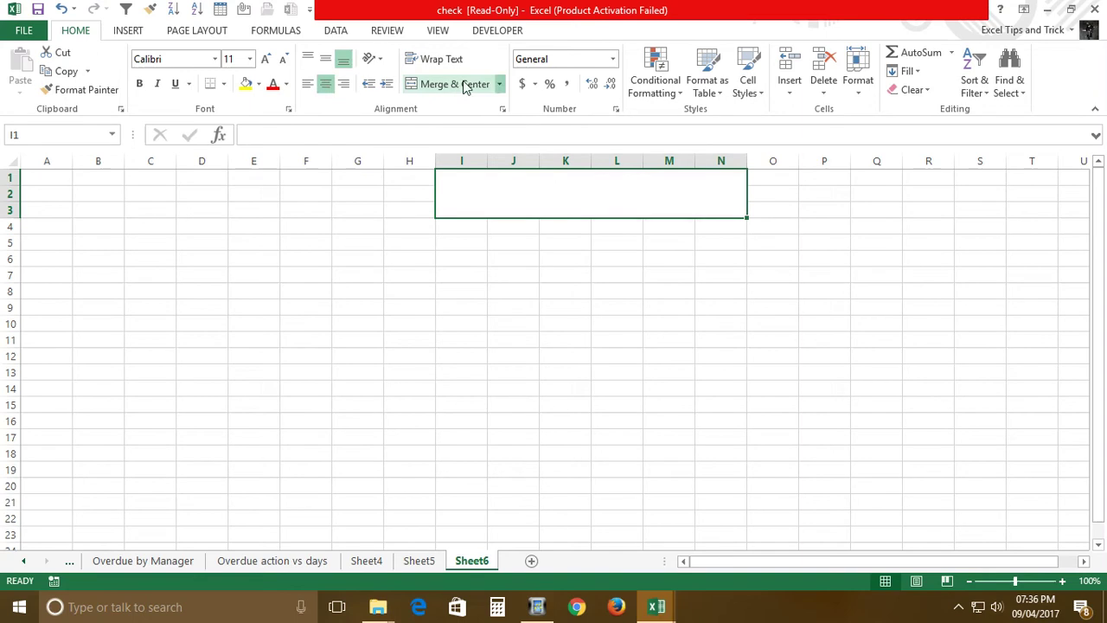
left_click(224, 84)
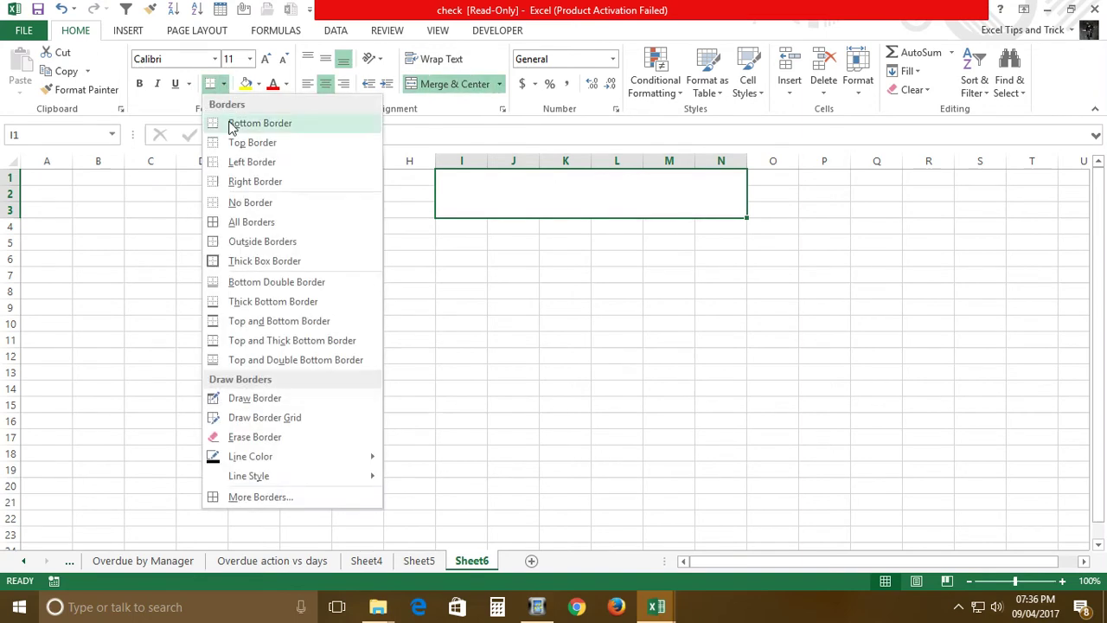
left_click(264, 263)
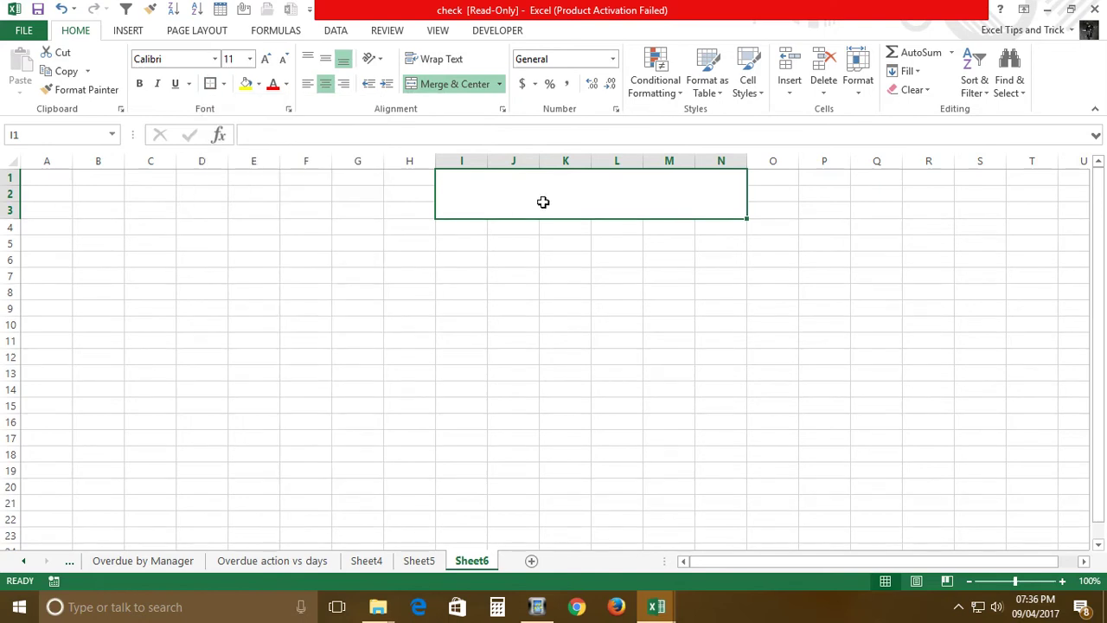
left_click(564, 294)
- Enter the title 'Excel usefull Trics and Tips' in the merged cell I1:N3
left_click(564, 201)
type("Excel usefull Trics and Tips ")
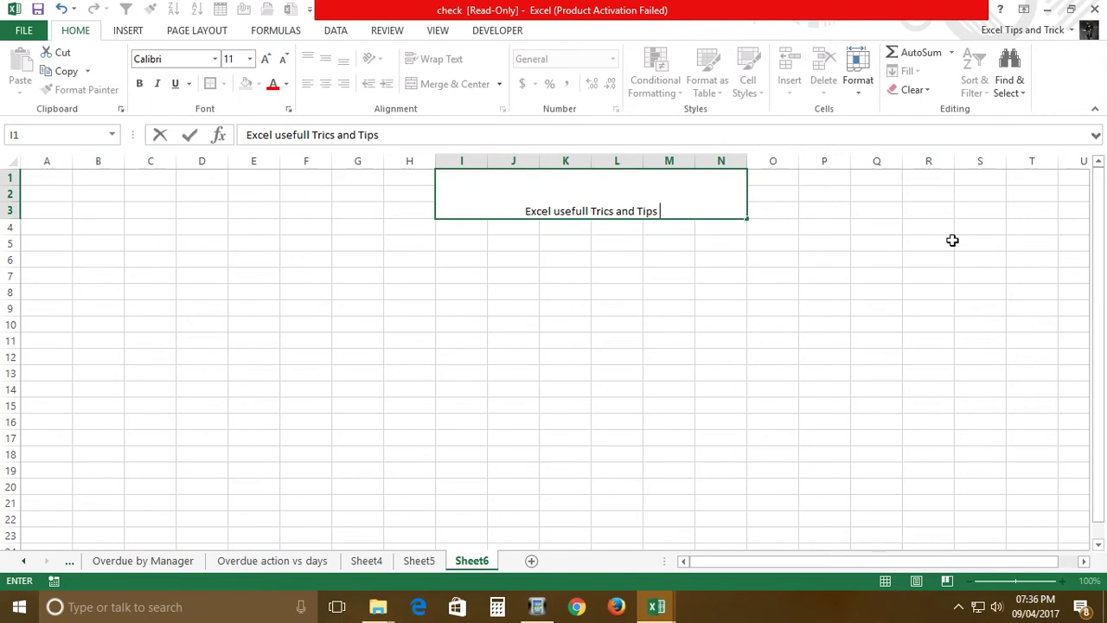
type("for ")
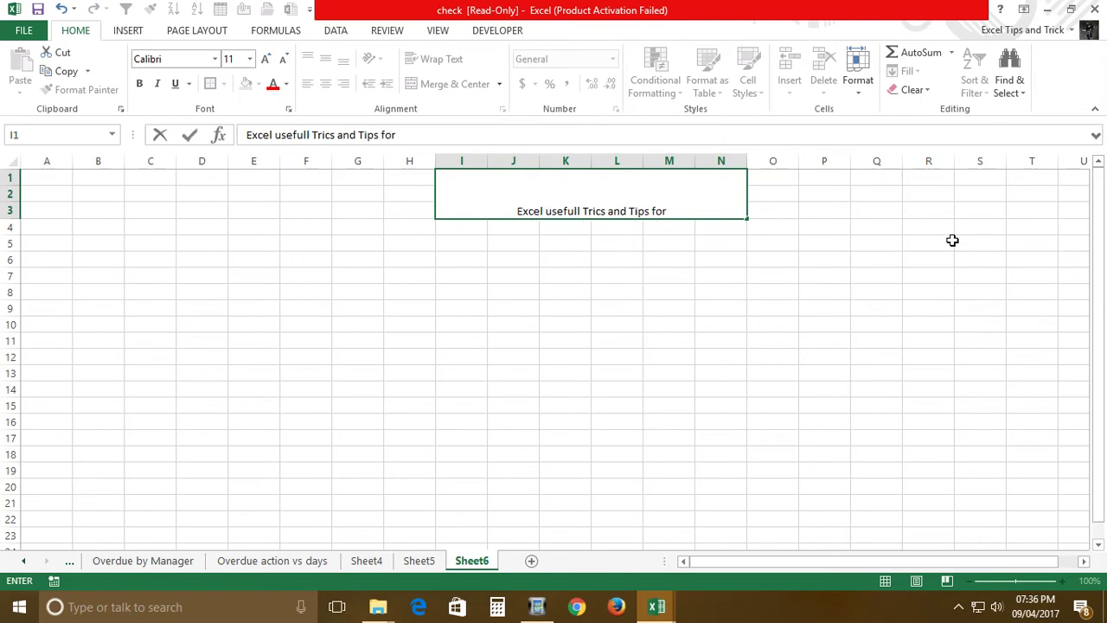
type("E")
type("ver")
key("BackSpace")
key("BackSpace")
key("BackSpace")
key("BackSpace")
key("BackSpace")
key("BackSpace")
key("BackSpace")
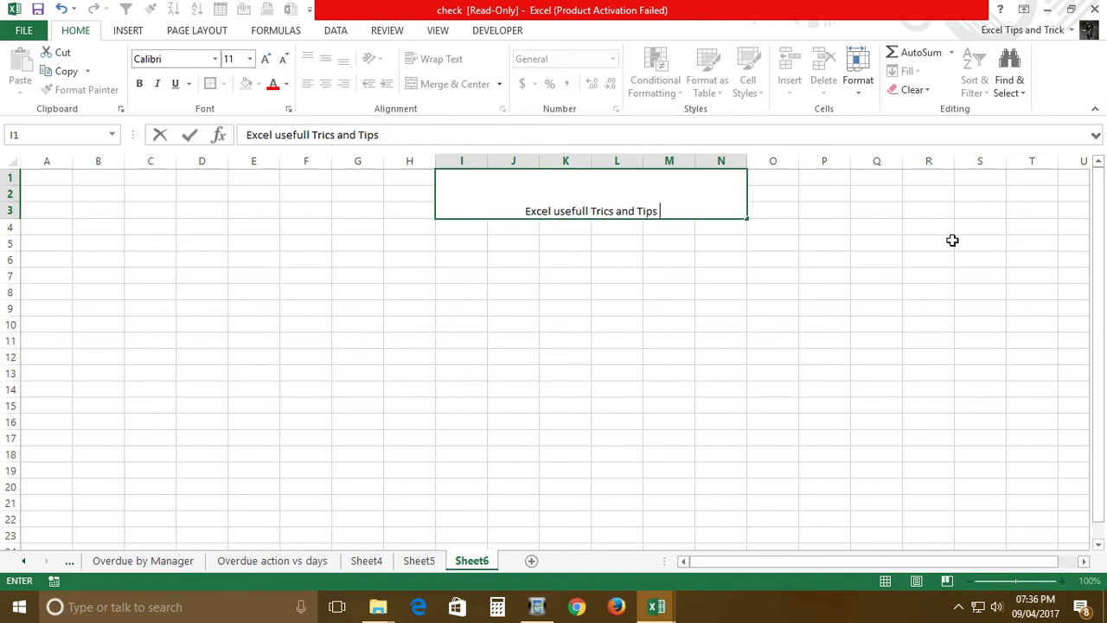
key("Return")
key("Return")
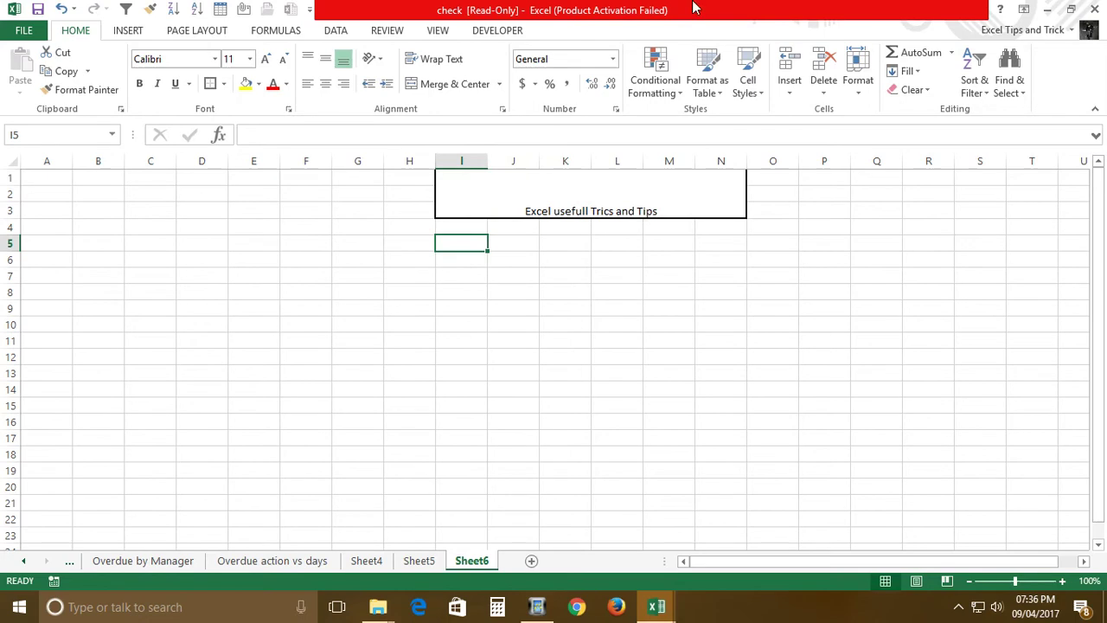
- Apply the Heading 1 cell style to the merged title
left_click(603, 218)
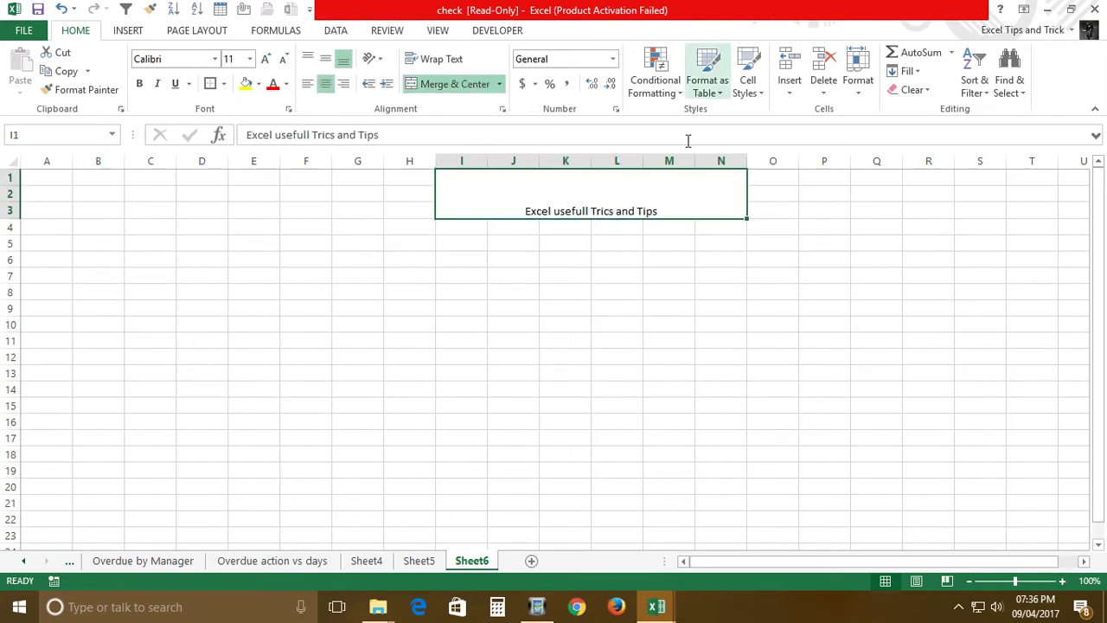
left_click(636, 276)
left_click(606, 190)
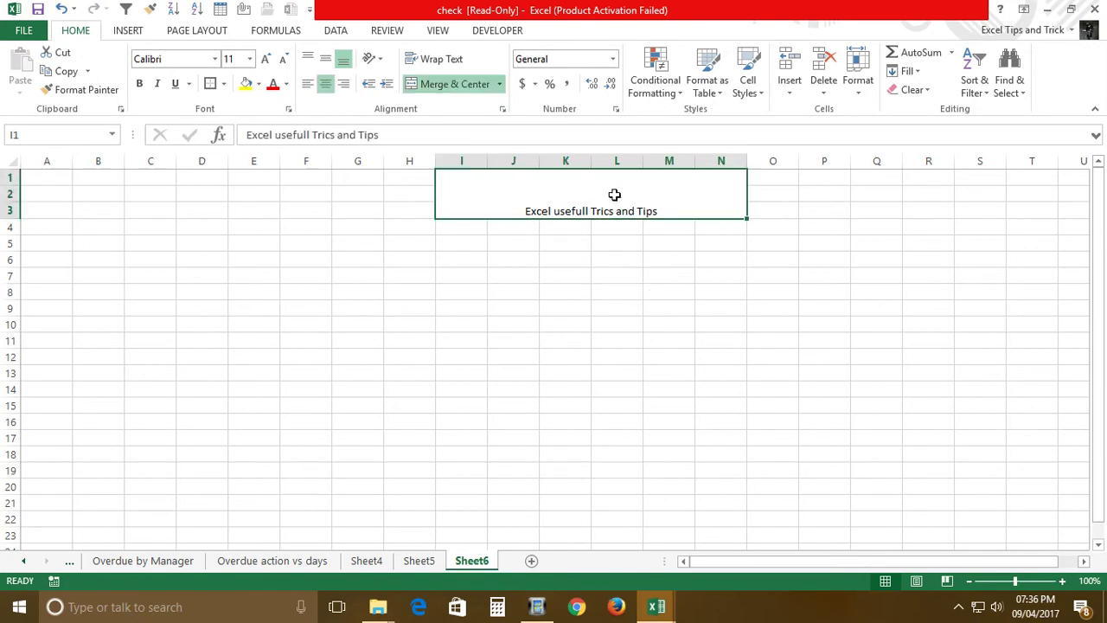
left_click(755, 96)
left_click(640, 237)
left_click(618, 277)
left_click(692, 210)
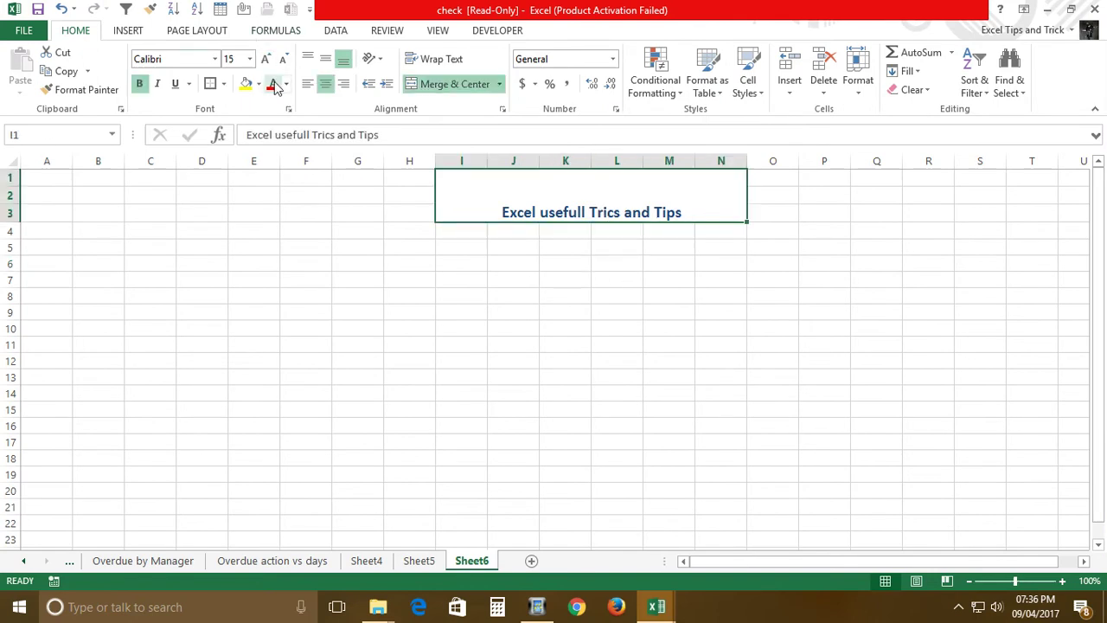
- Set the title font size to 24 and centre it vertically in the cell
left_click(250, 59)
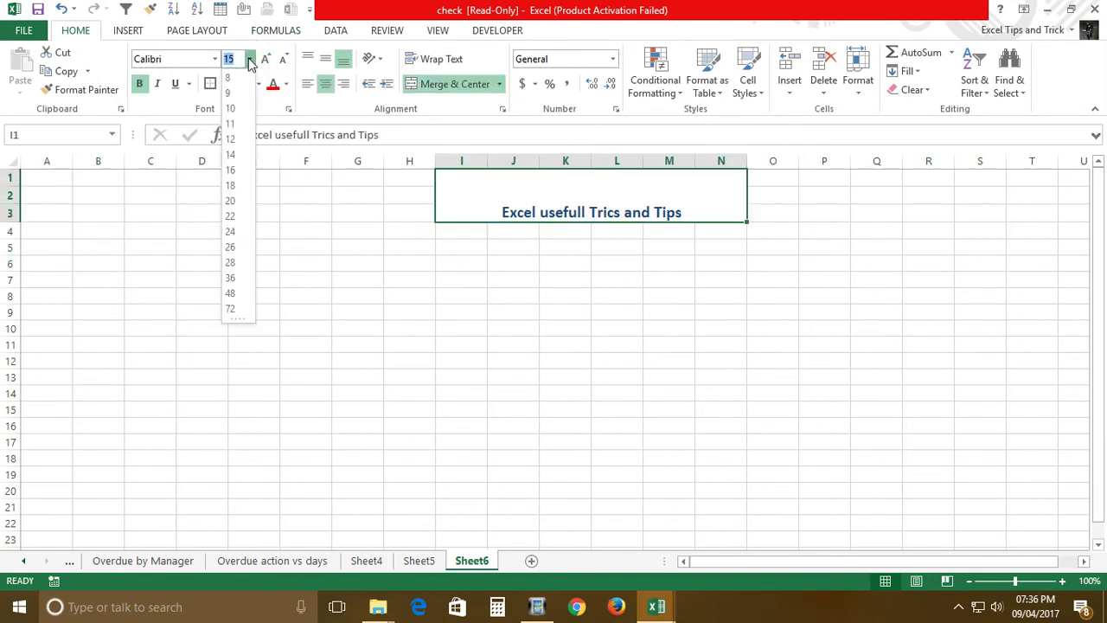
left_click(290, 86)
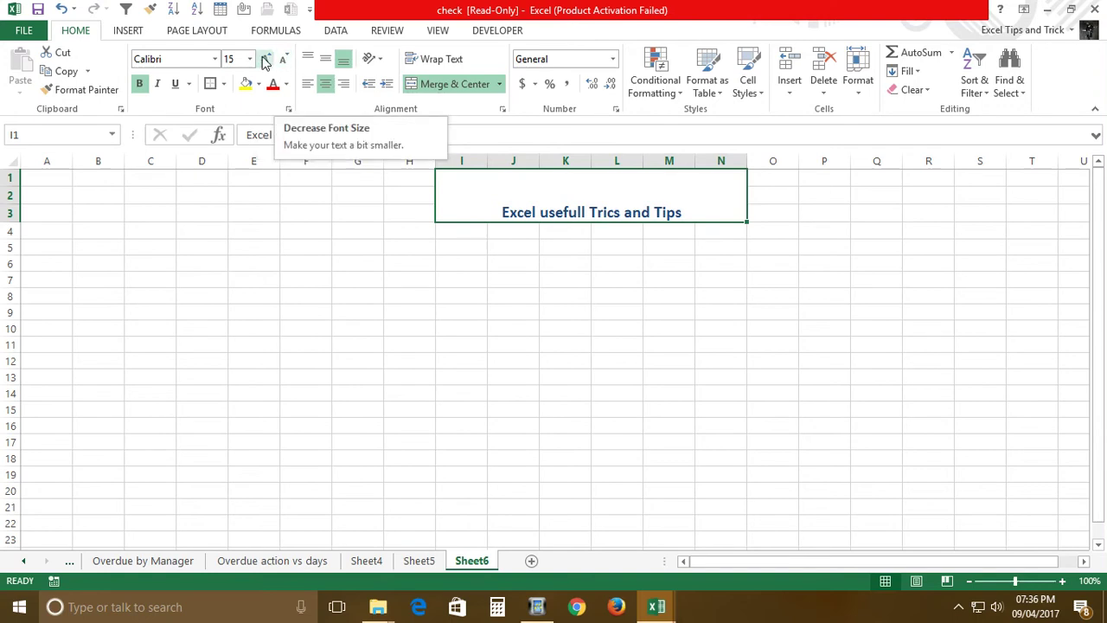
left_click(266, 60)
left_click(267, 60)
left_click(267, 60)
left_click(266, 60)
left_click(266, 61)
left_click(266, 60)
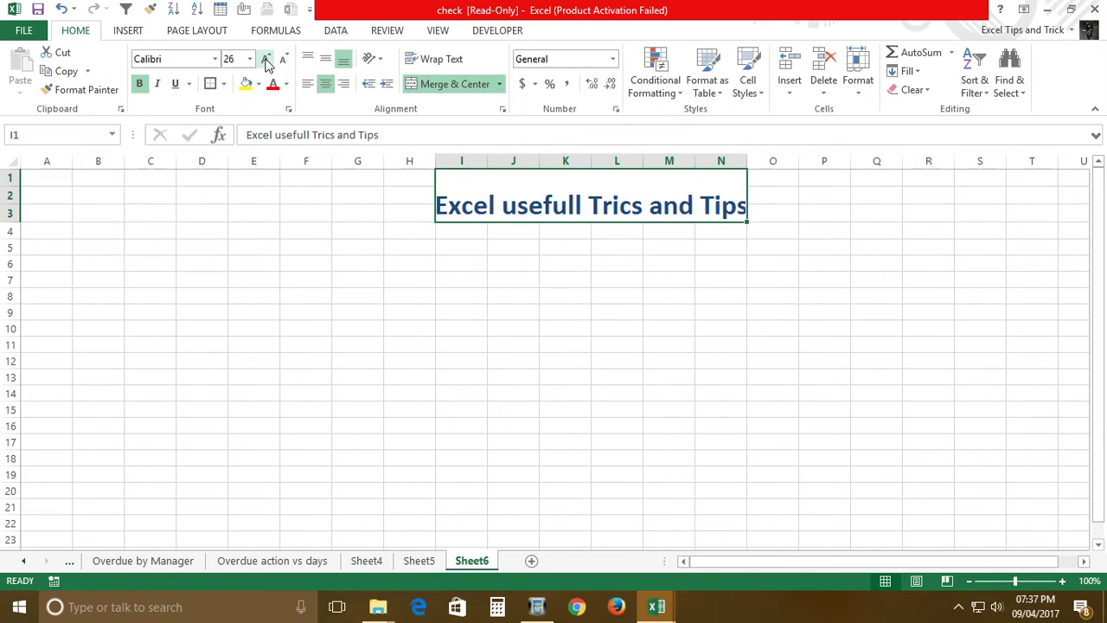
left_click(326, 61)
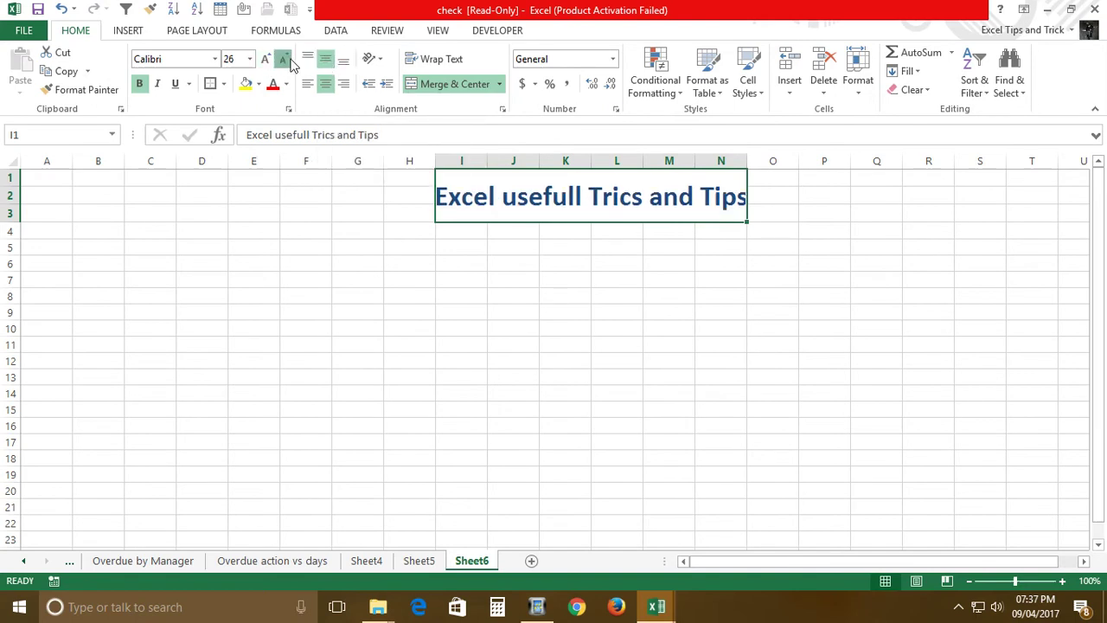
left_click(285, 59)
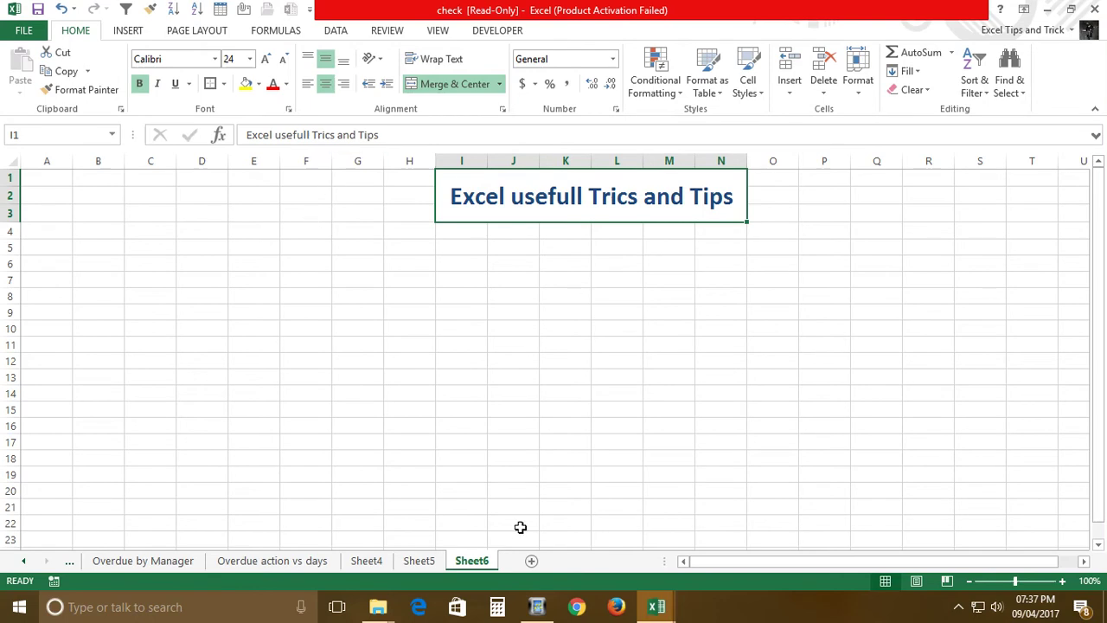
- Rename the Sheet6 tab to Trick
right_click(481, 566)
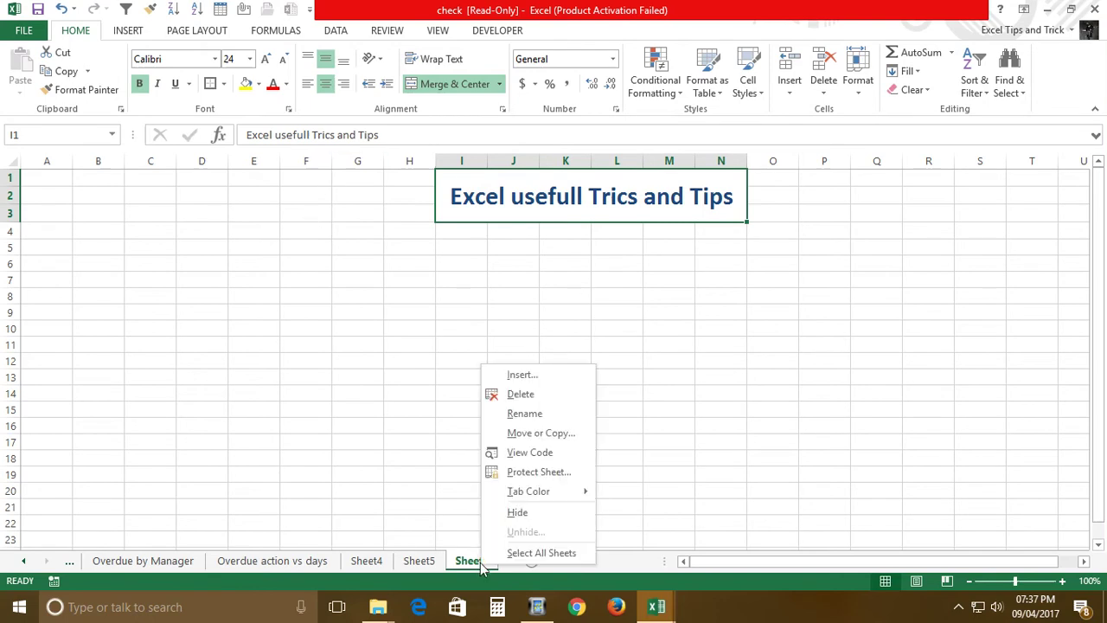
left_click(539, 421)
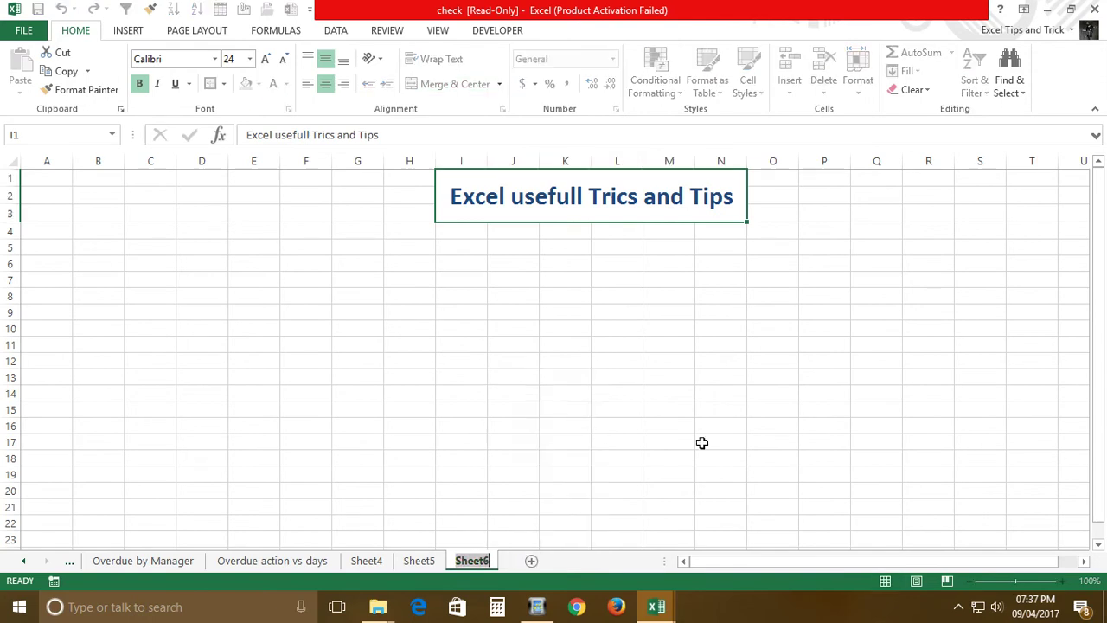
type("Trick")
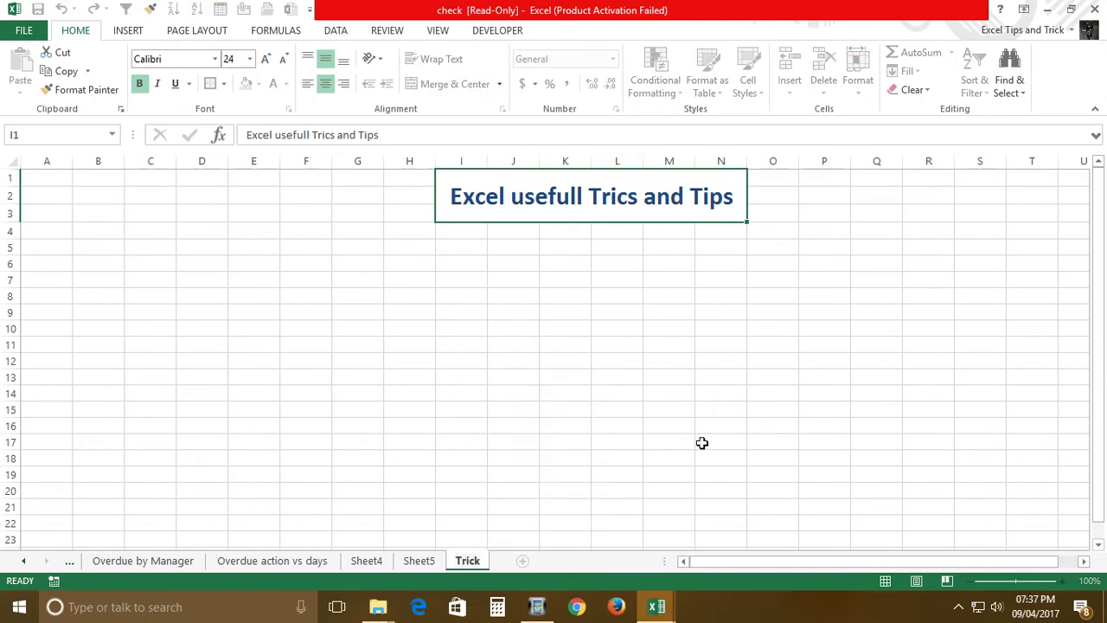
key("Return")
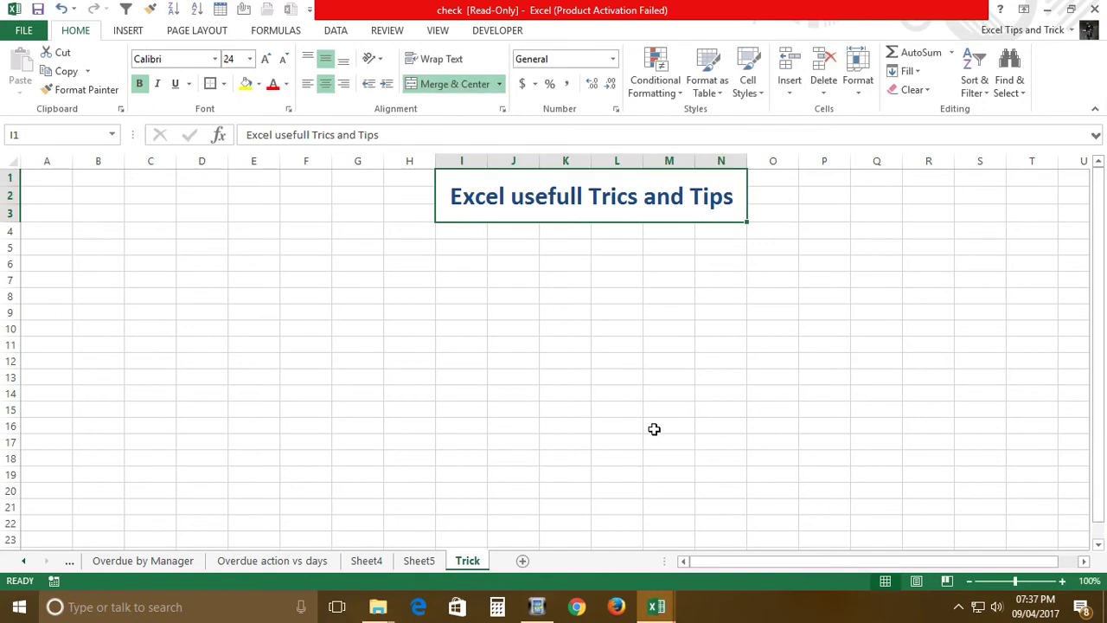
left_click(479, 366)
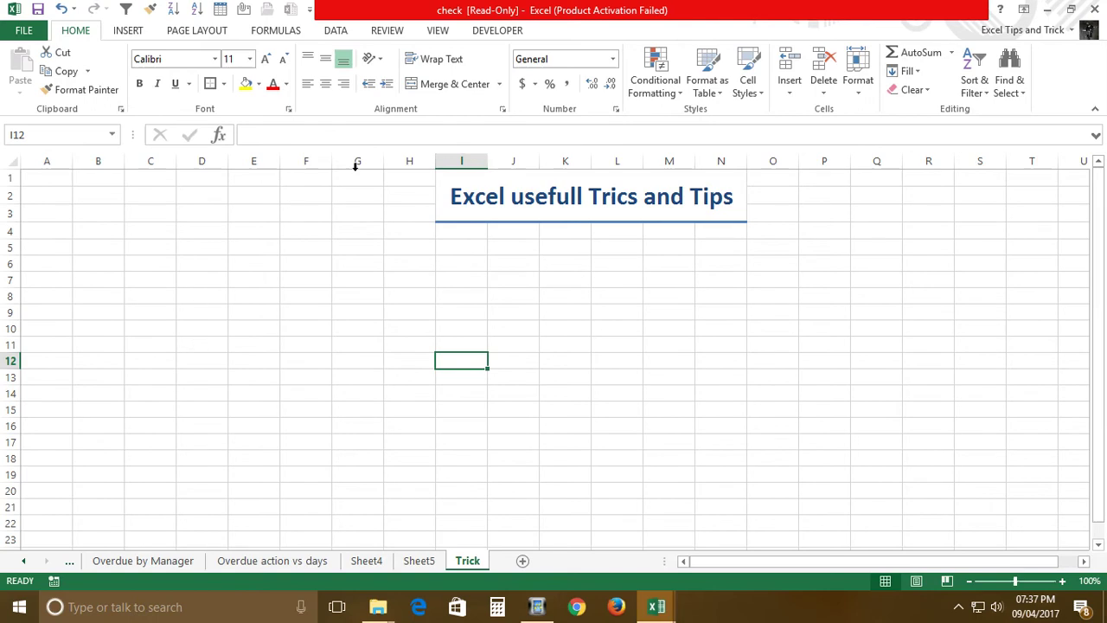
- Type the note 'Alt + O+H+R' into cell C7
left_click(151, 282)
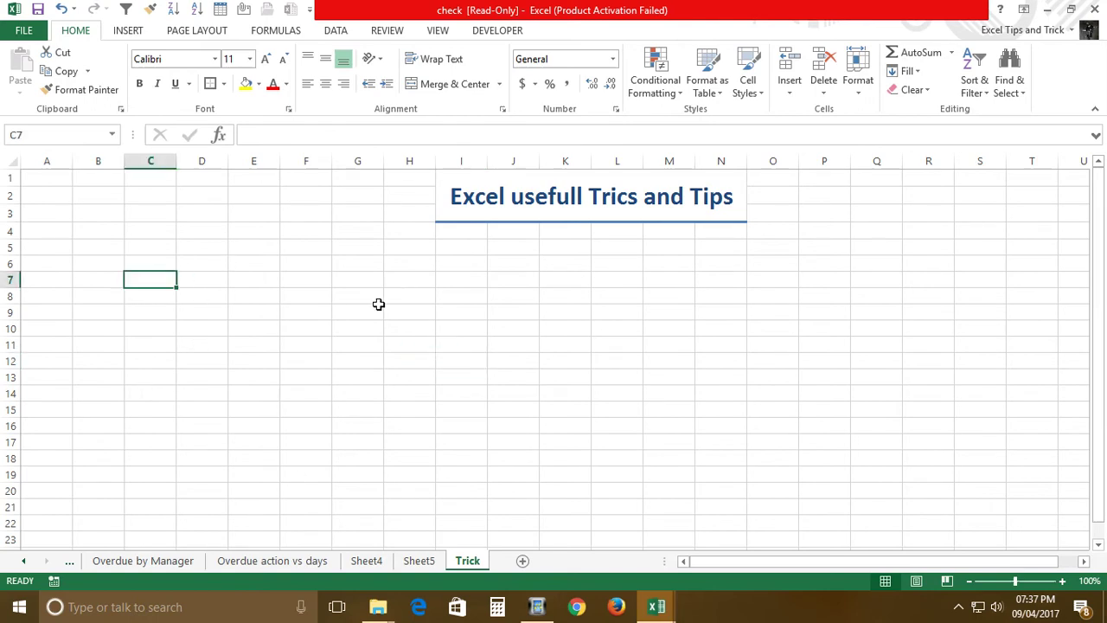
type("Alt + ")
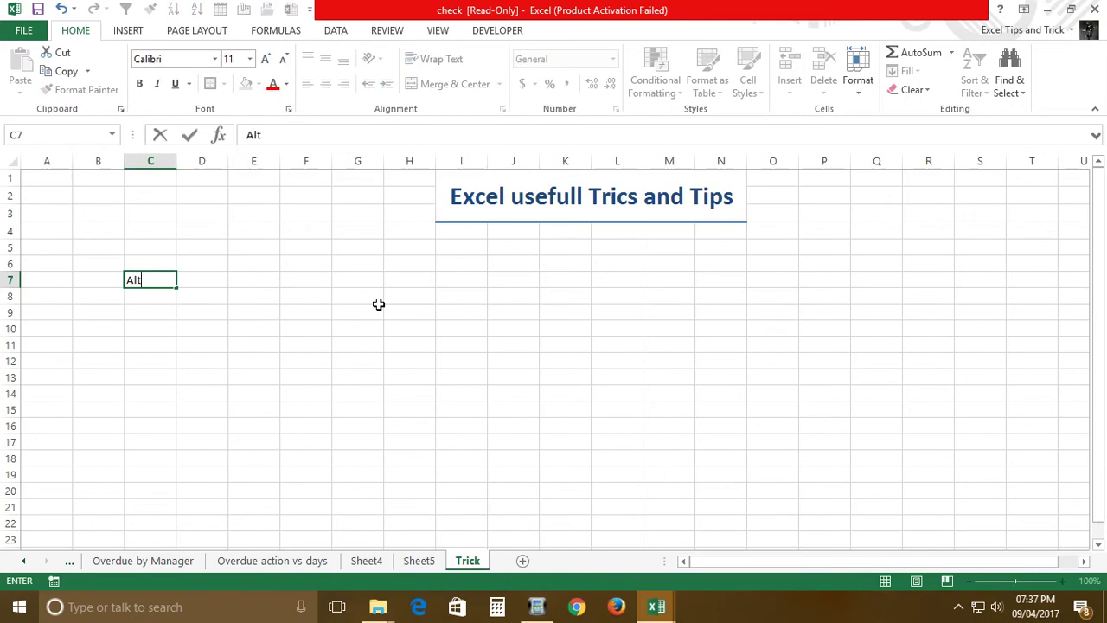
type("O+H+R")
key("Return")
key("Up")
key("Down")
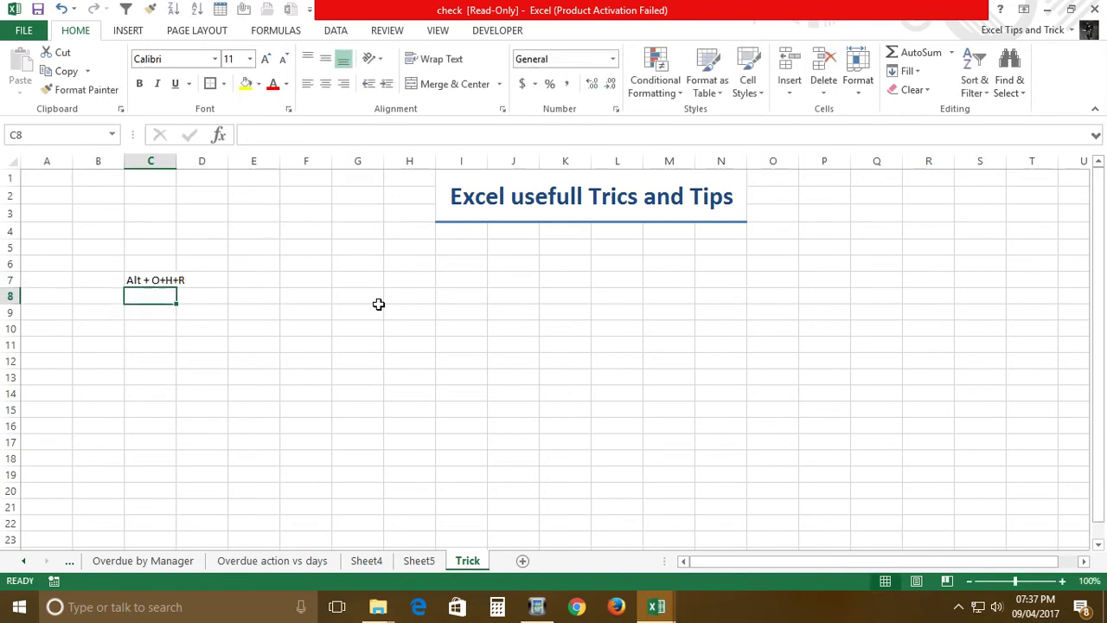
key("Right")
key("Right")
key("Right")
- Rename the Trick sheet to Tips using the Alt, O, H, R shortcut
key("alt")
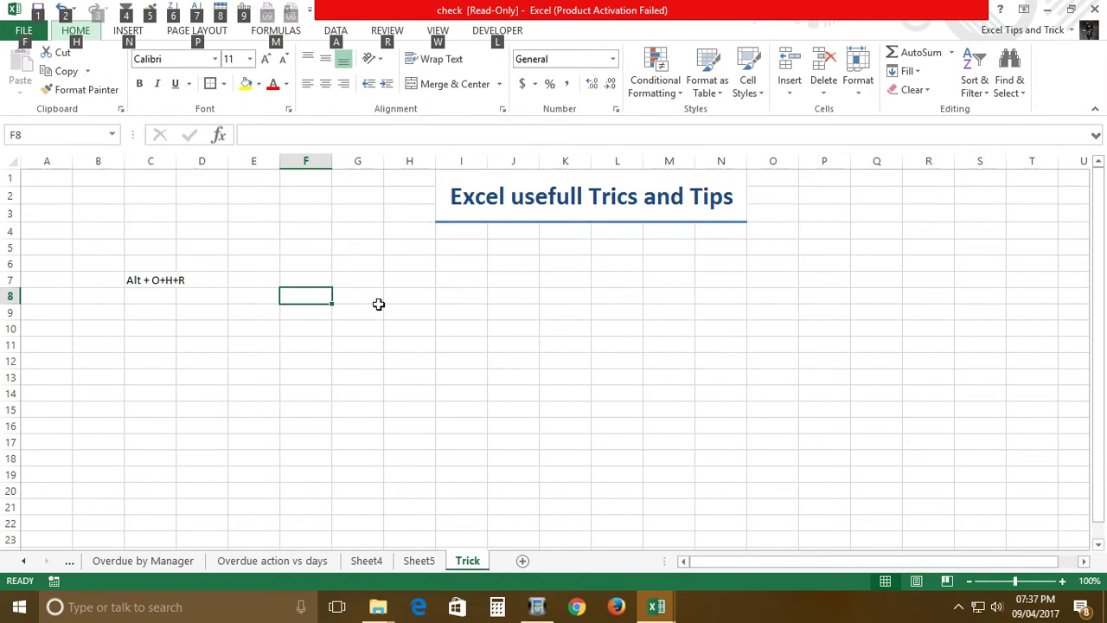
key("o")
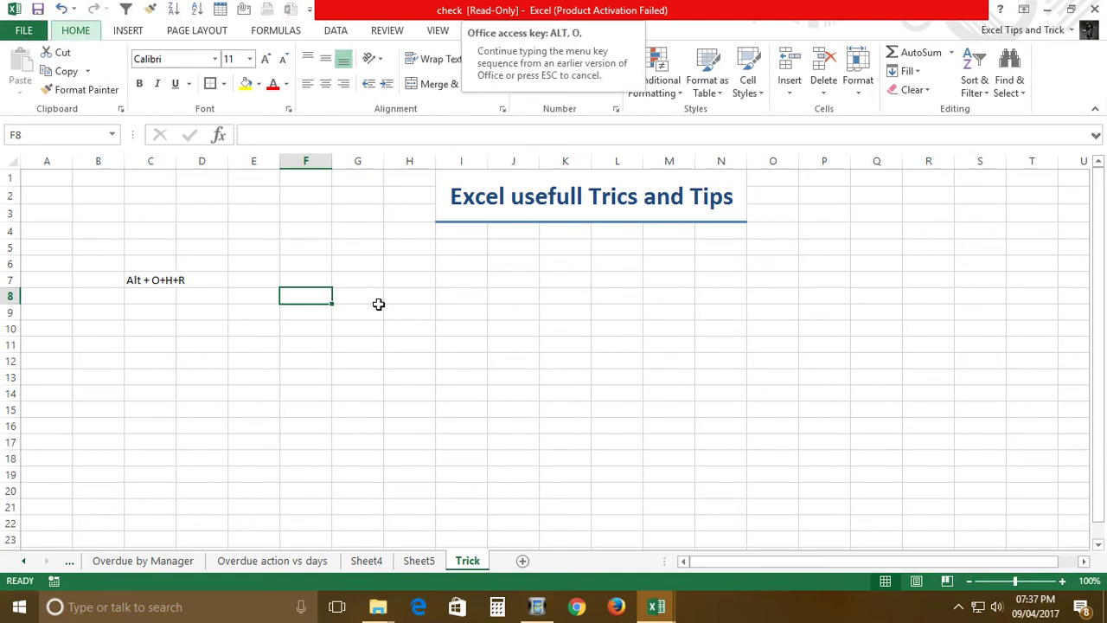
key("r")
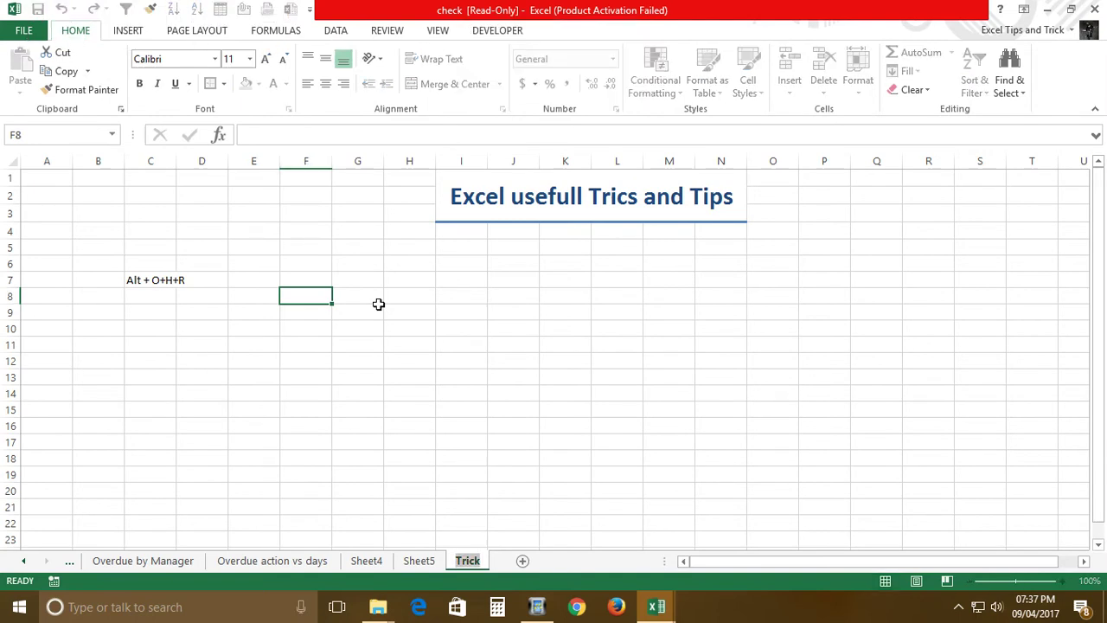
type("Tips")
key("Return")
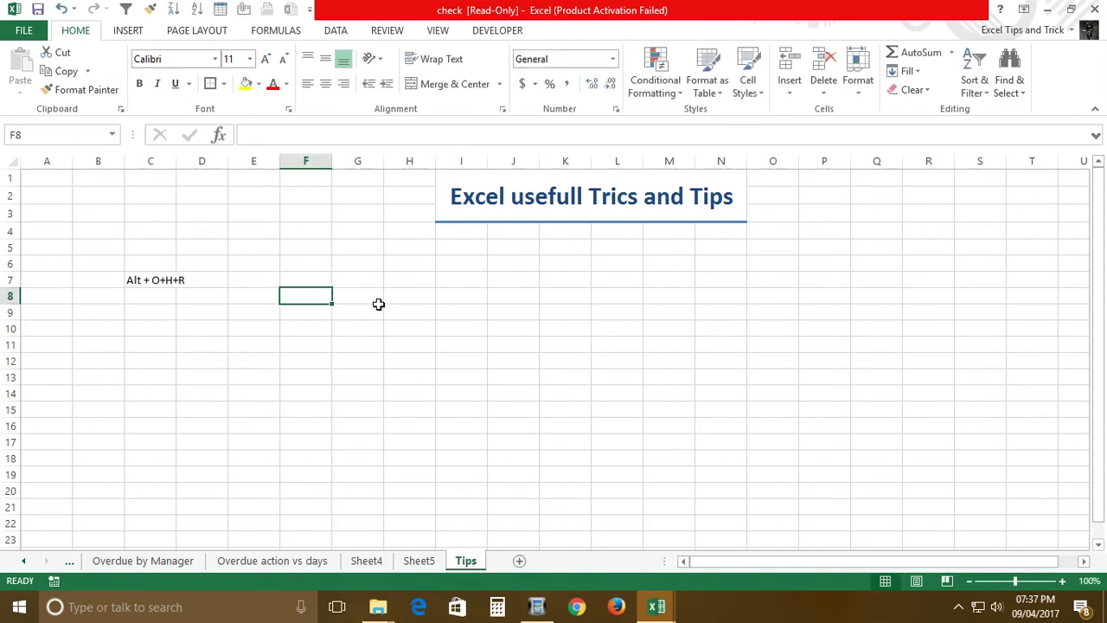
- Colour the Tips sheet tab dark blue
right_click(474, 564)
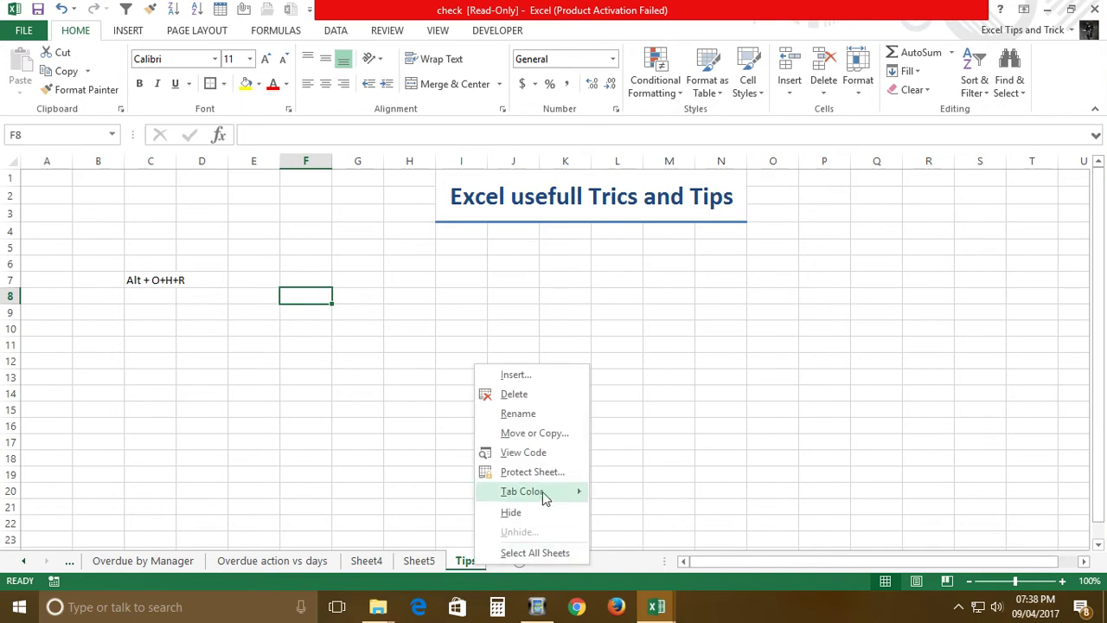
mouse_move(545, 499)
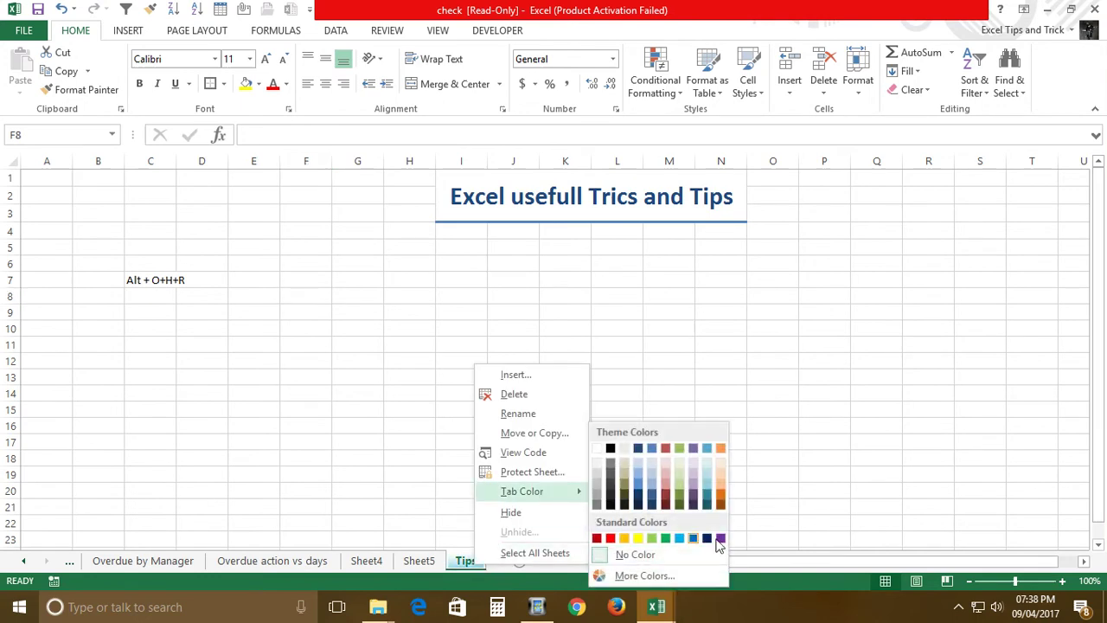
left_click(666, 450)
left_click(356, 420)
left_click(514, 458)
right_click(474, 560)
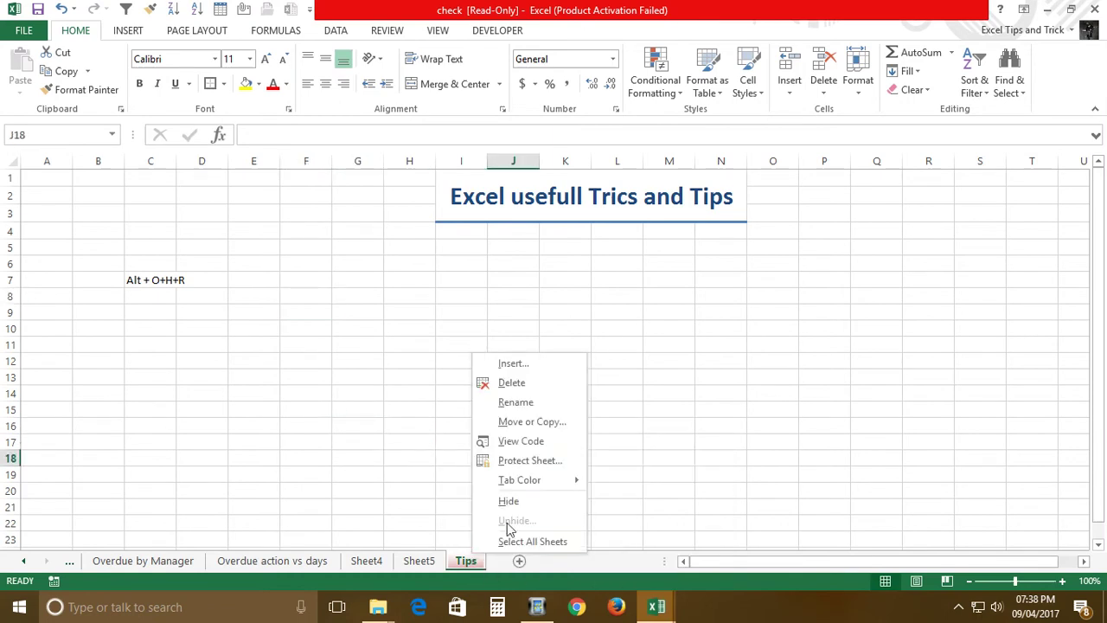
mouse_move(576, 489)
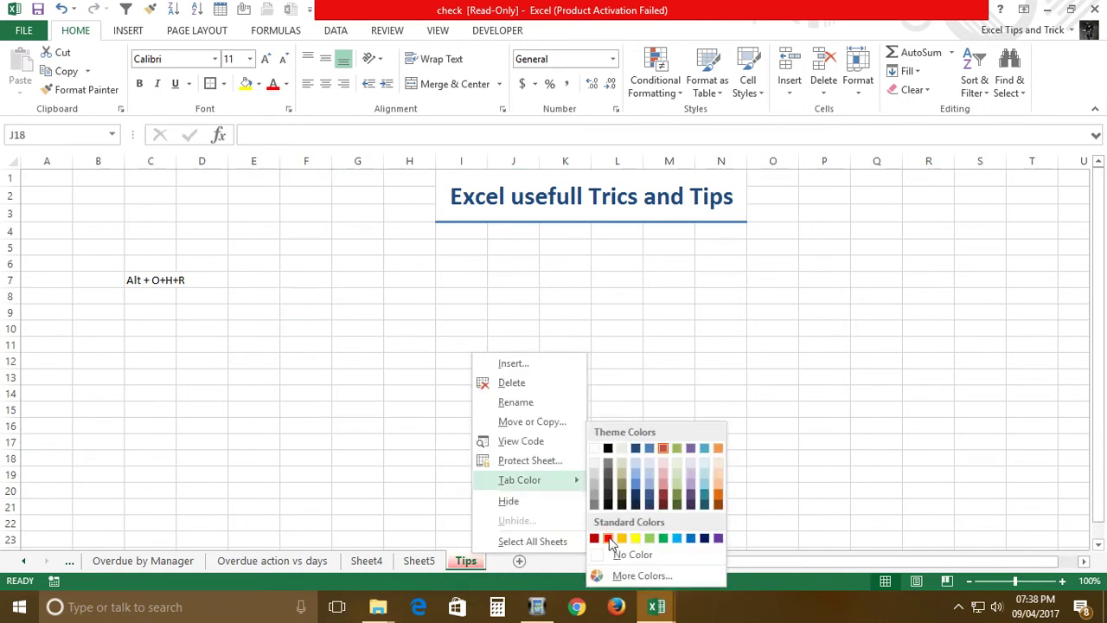
left_click(716, 538)
- Colour the Sheet5 tab green and return to the Tips sheet
right_click(423, 564)
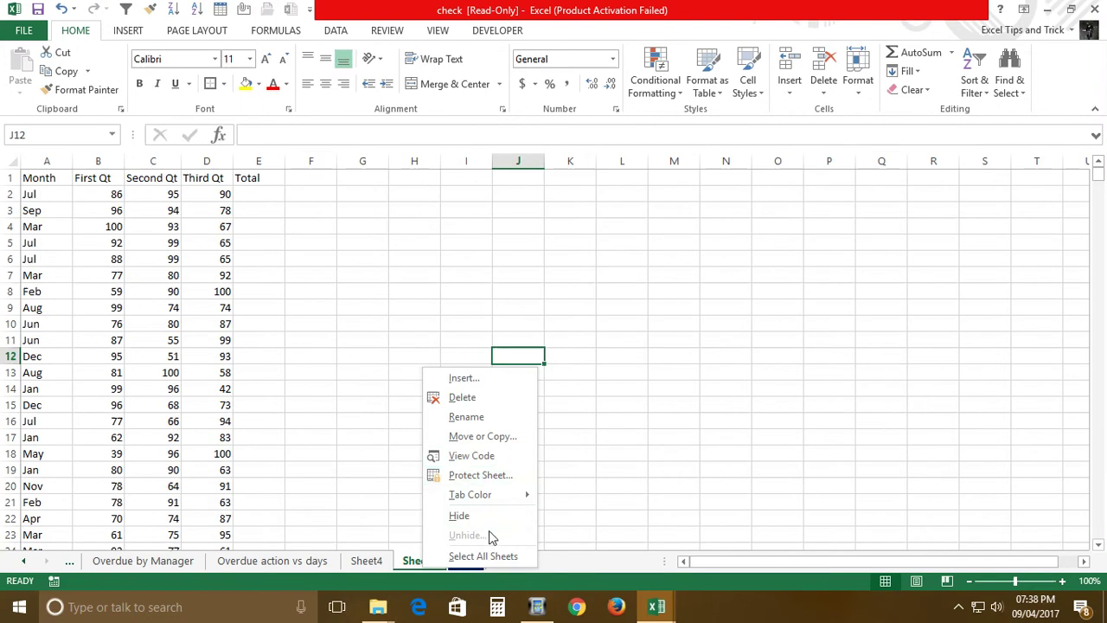
mouse_move(504, 496)
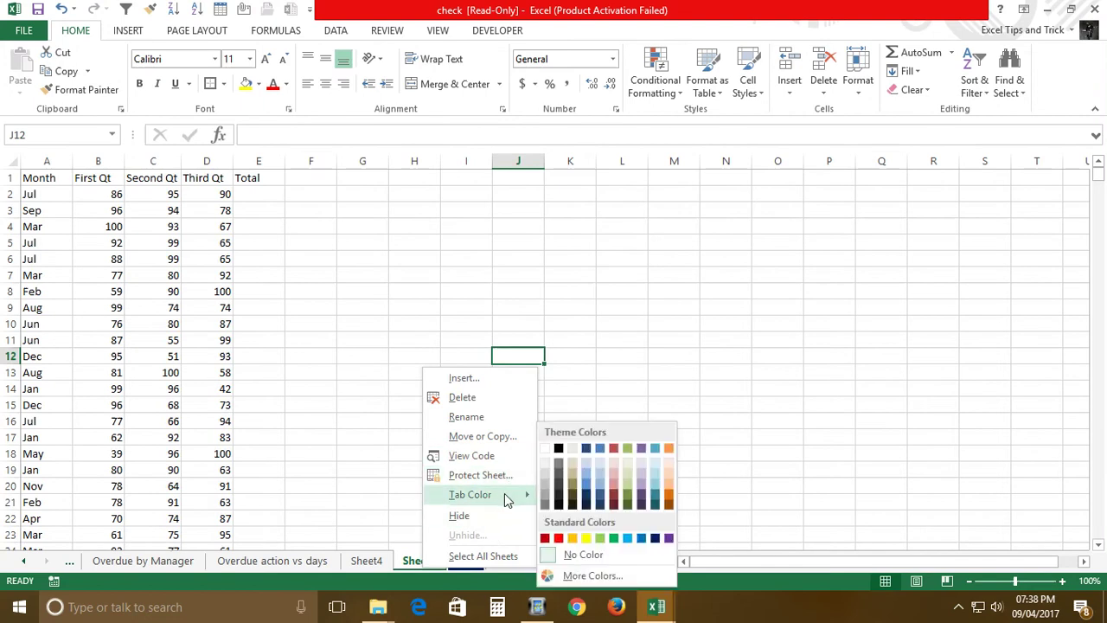
left_click(613, 538)
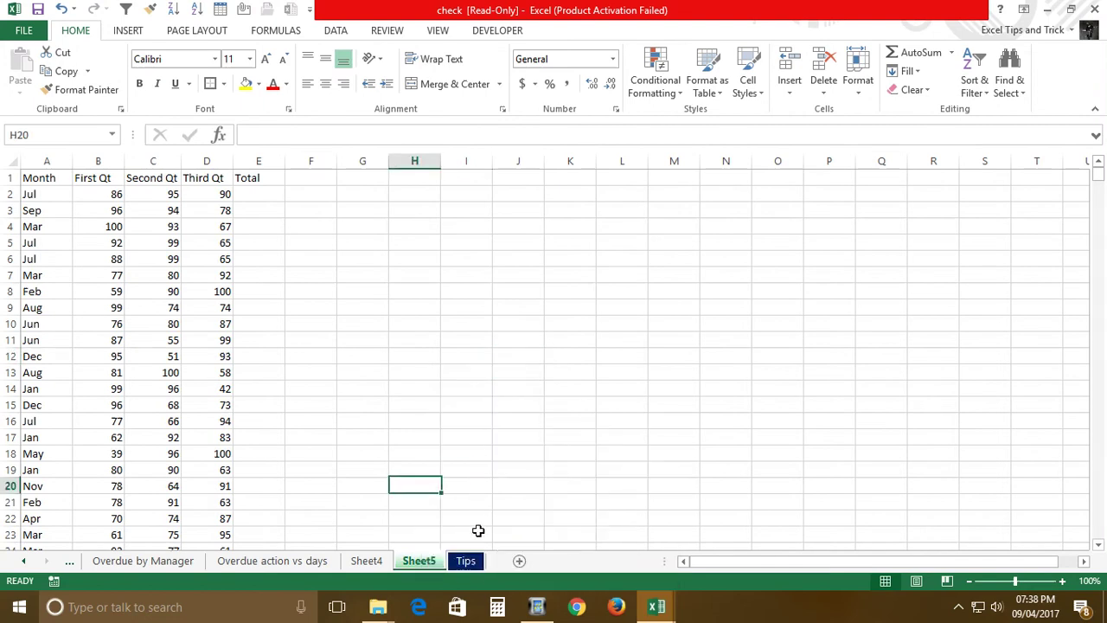
left_click(466, 561)
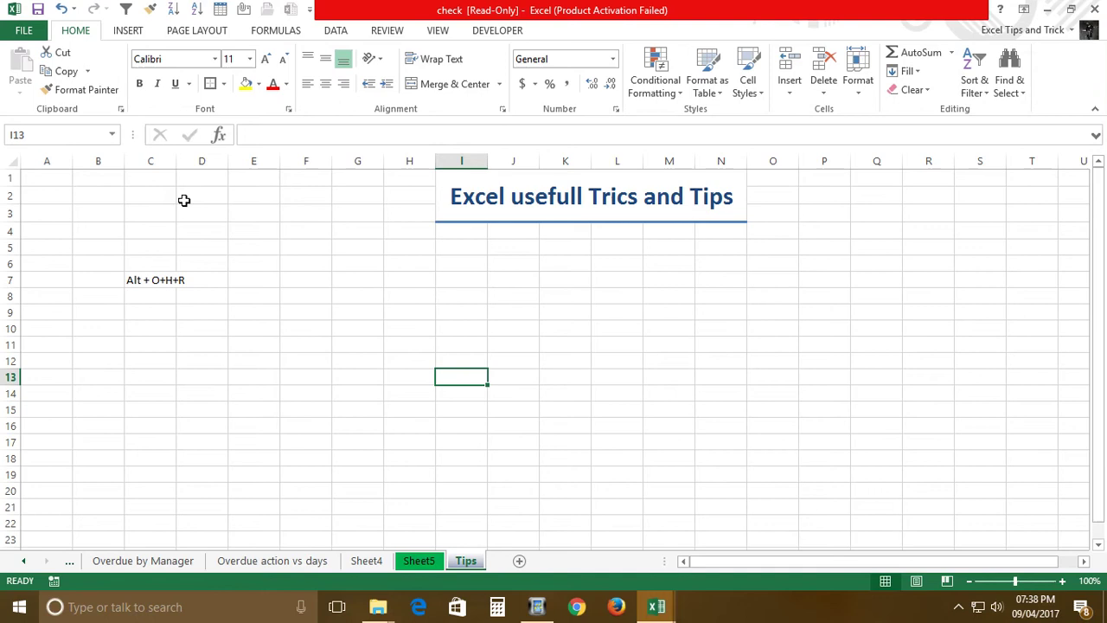
- Clear the note from C7 and enter =RANDBETWEEN(1,100) in B3
left_click(160, 285)
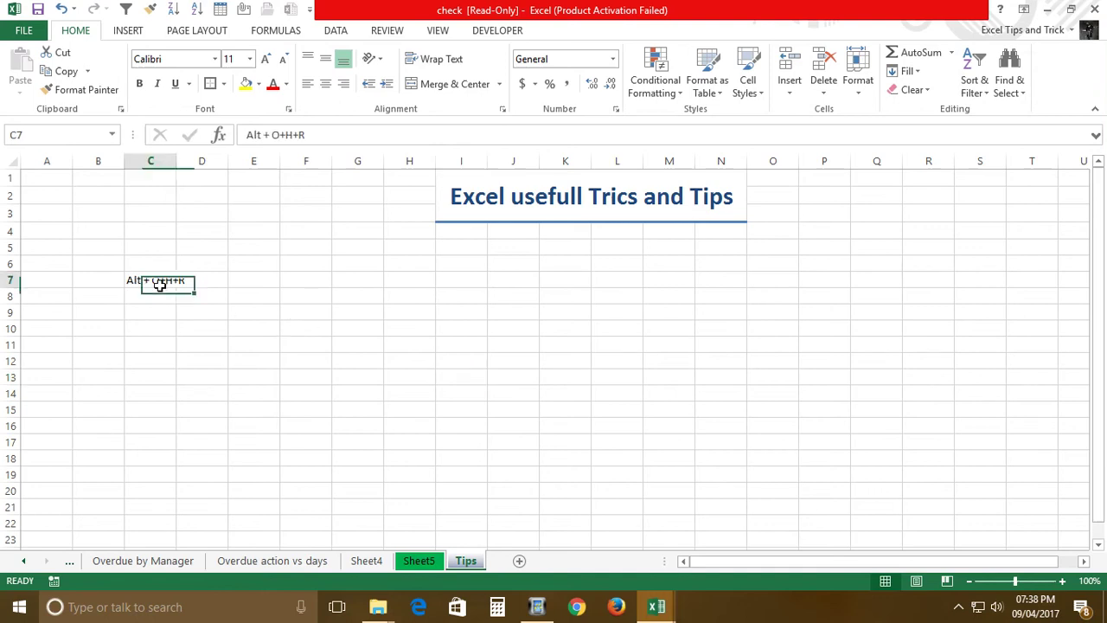
key("Delete")
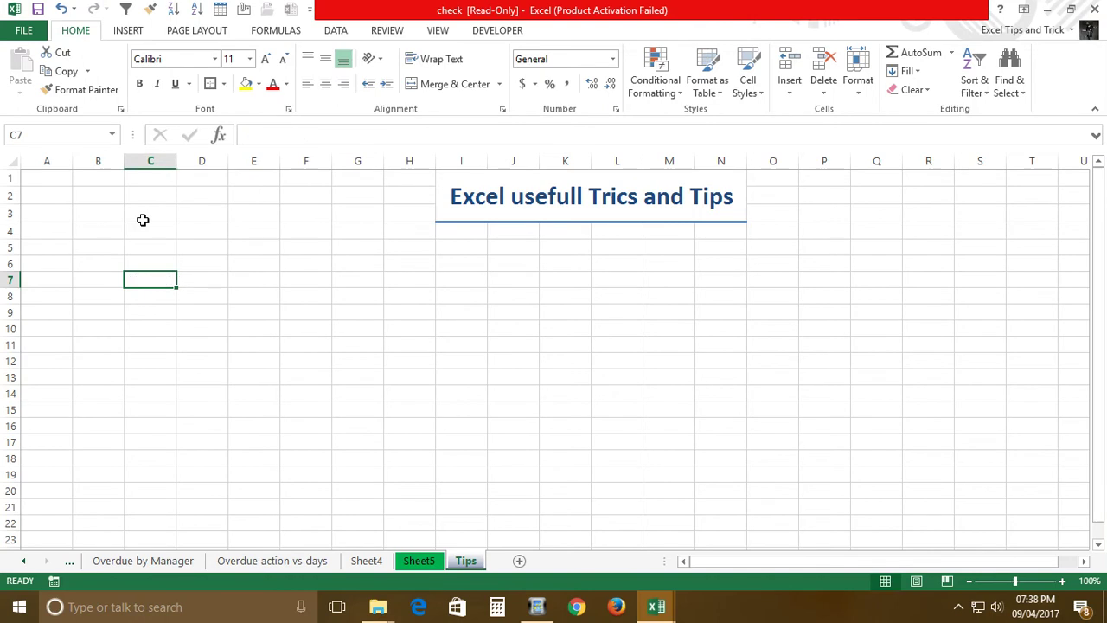
key("Up")
key("Up")
key("Up")
key("Up")
key("Left")
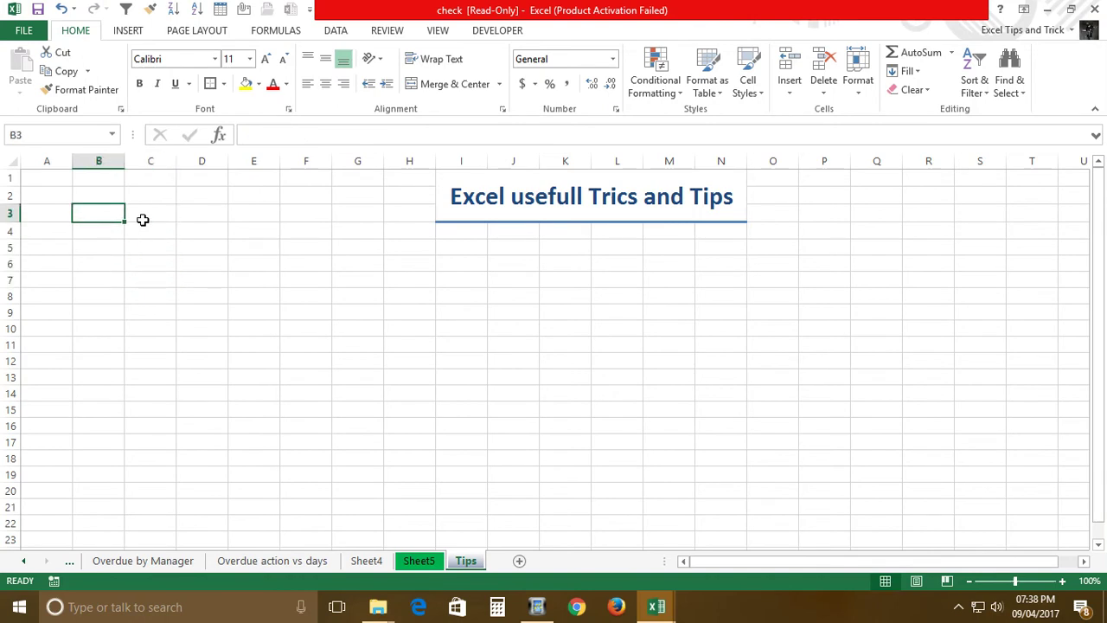
type("=ran")
key("Down")
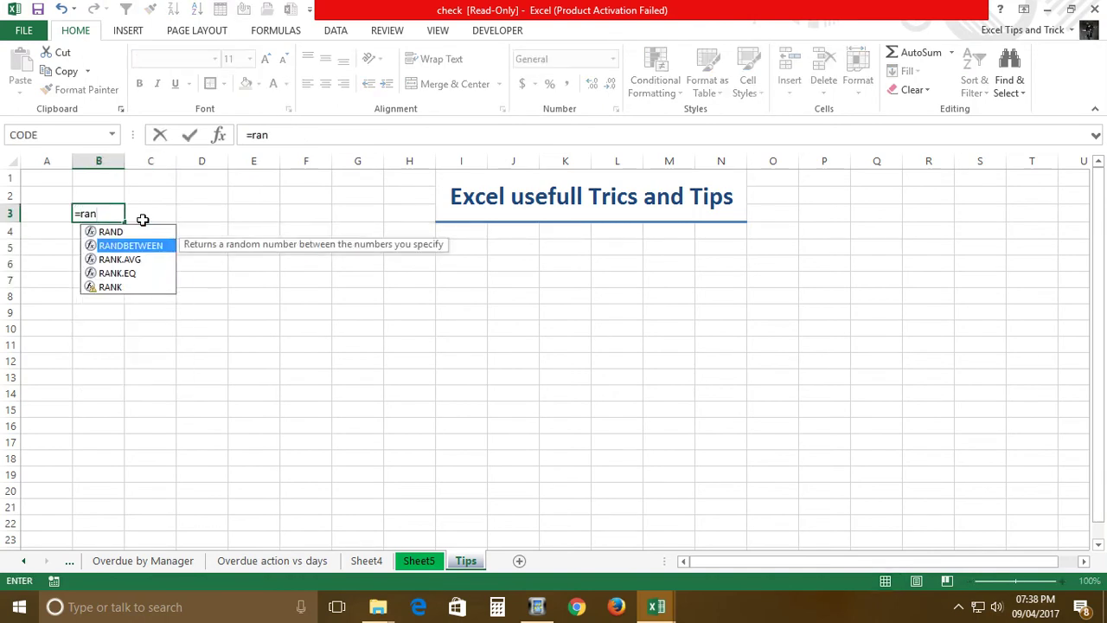
key("Tab")
type(",100")
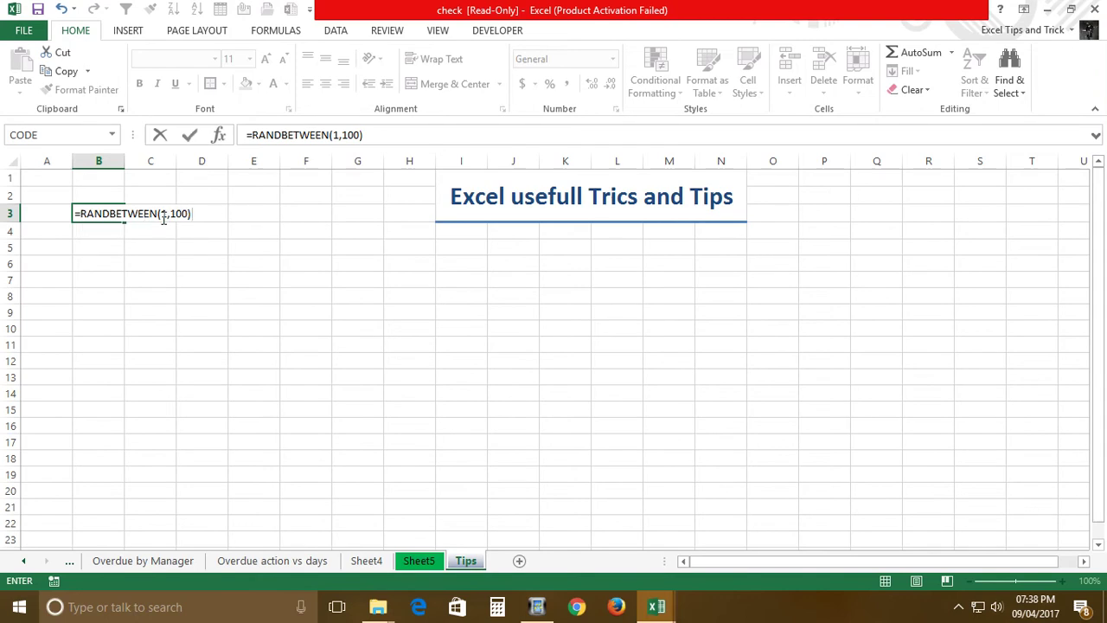
key("Return")
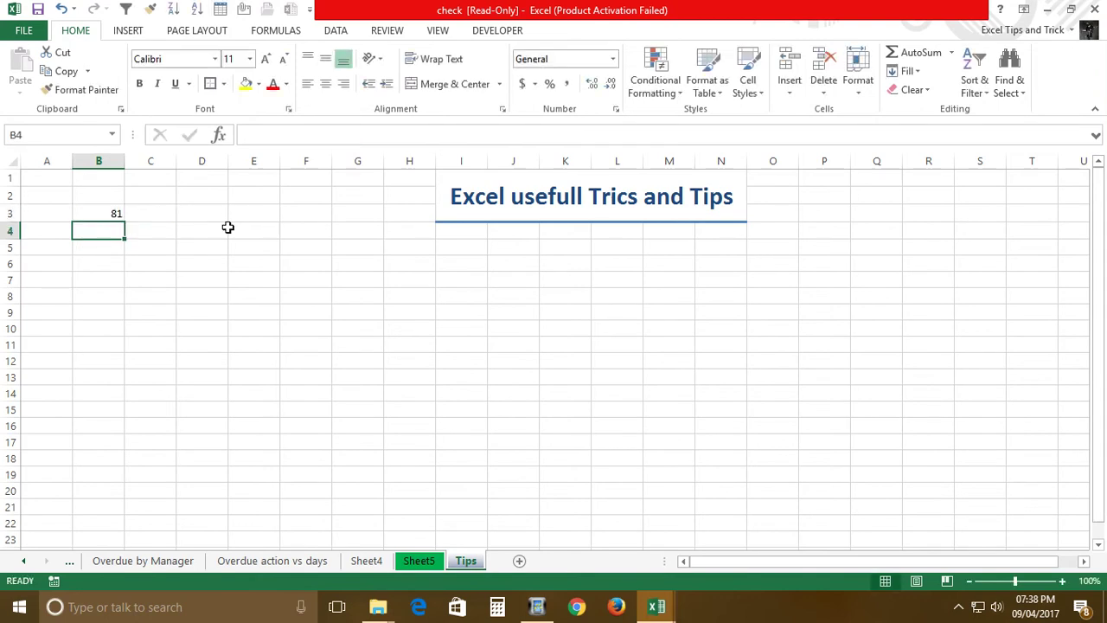
- Select B3:E14 and fill the formula right across row 3 to E3
key("Up")
key("shift+Right")
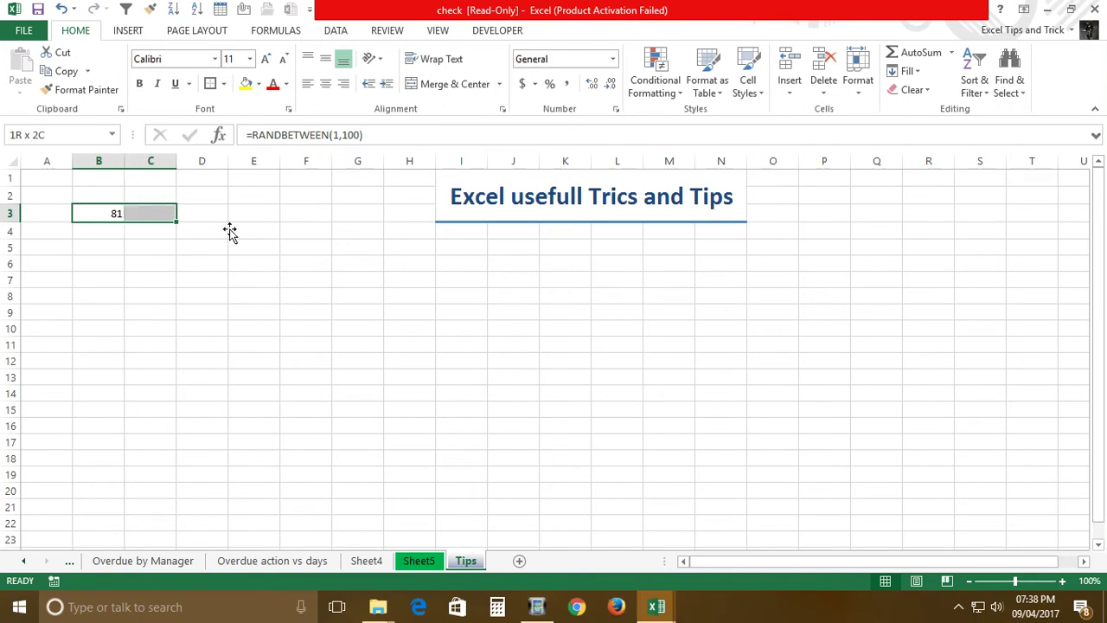
key("shift+Right")
key("shift+Right")
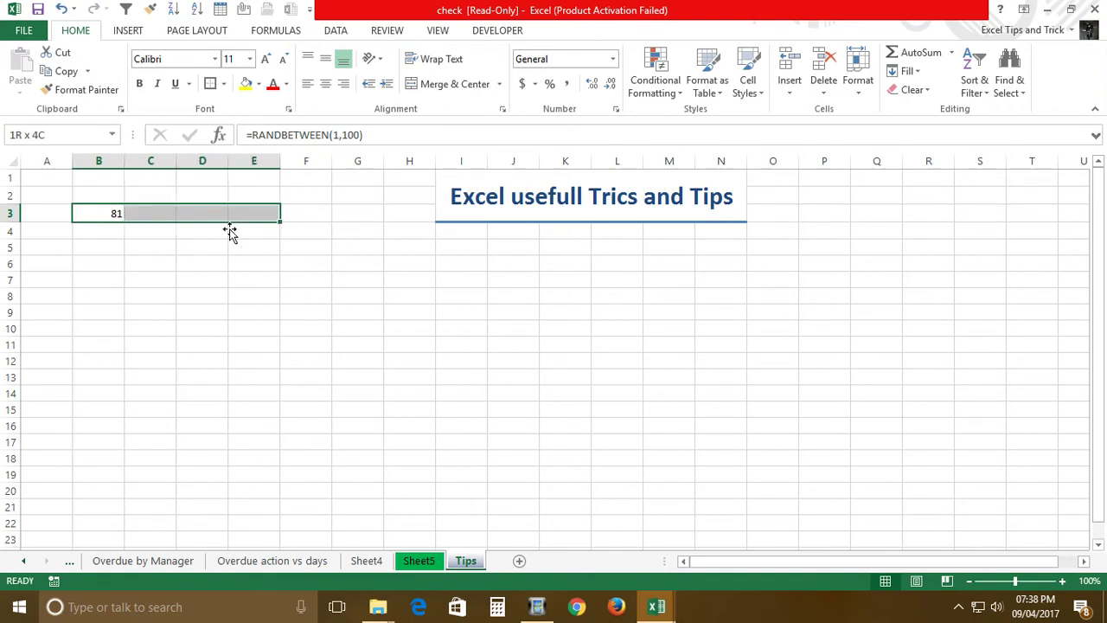
key("shift+Down")
key("shift+Down")
key("shift+Down")
key("shift+Down")
key("shift+Down")
key("shift+Down")
key("shift+Down")
key("shift+Down")
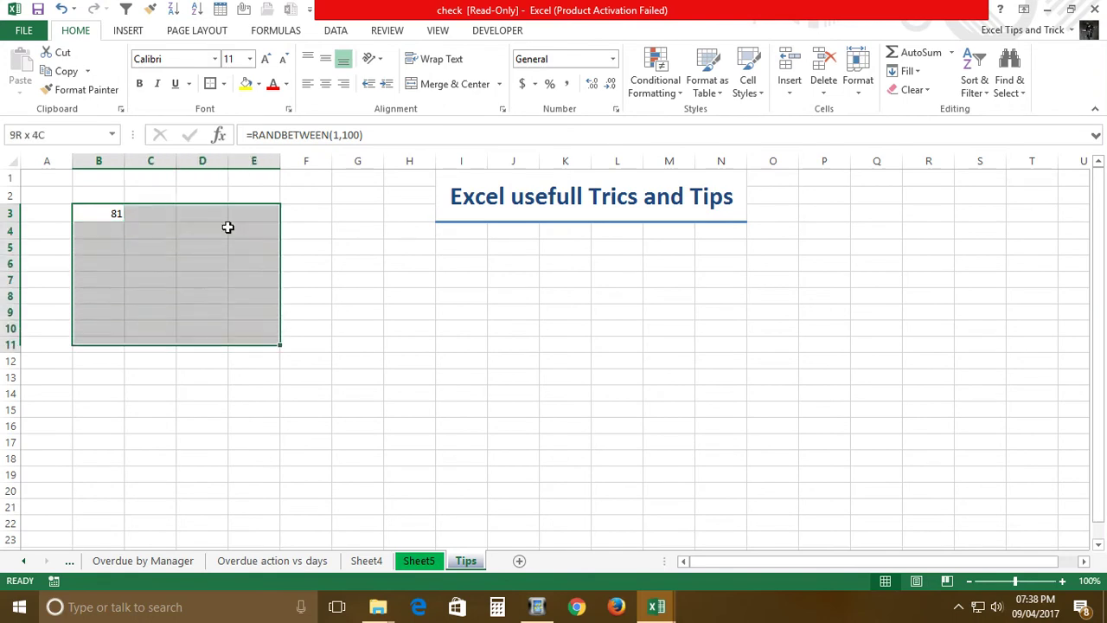
key("shift+Down")
key("shift+Down")
key("shift+Down")
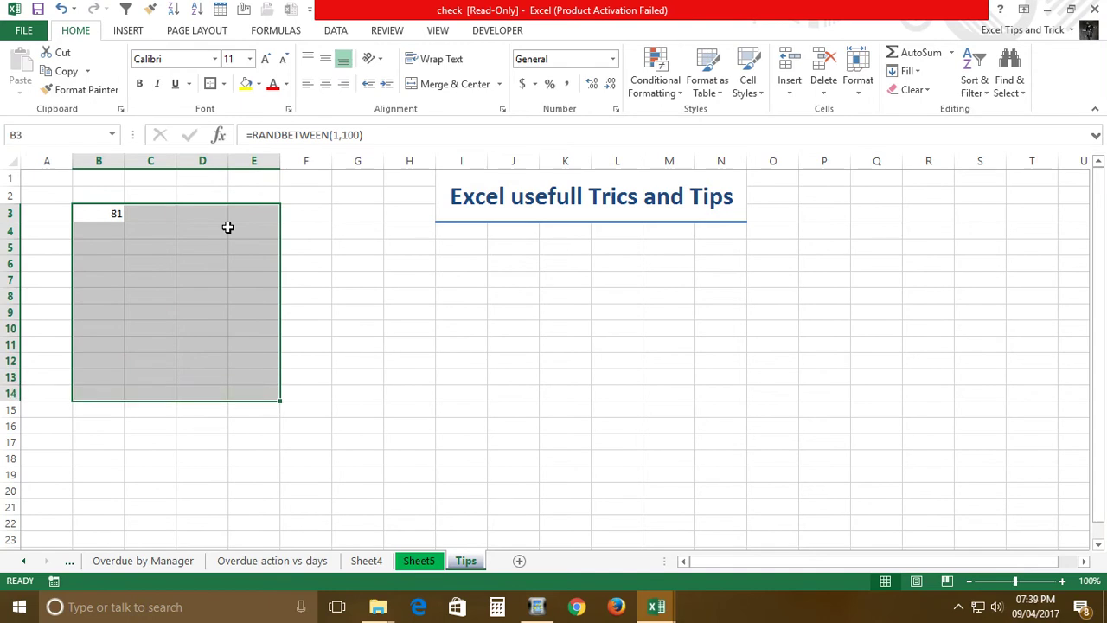
key("ctrl+r")
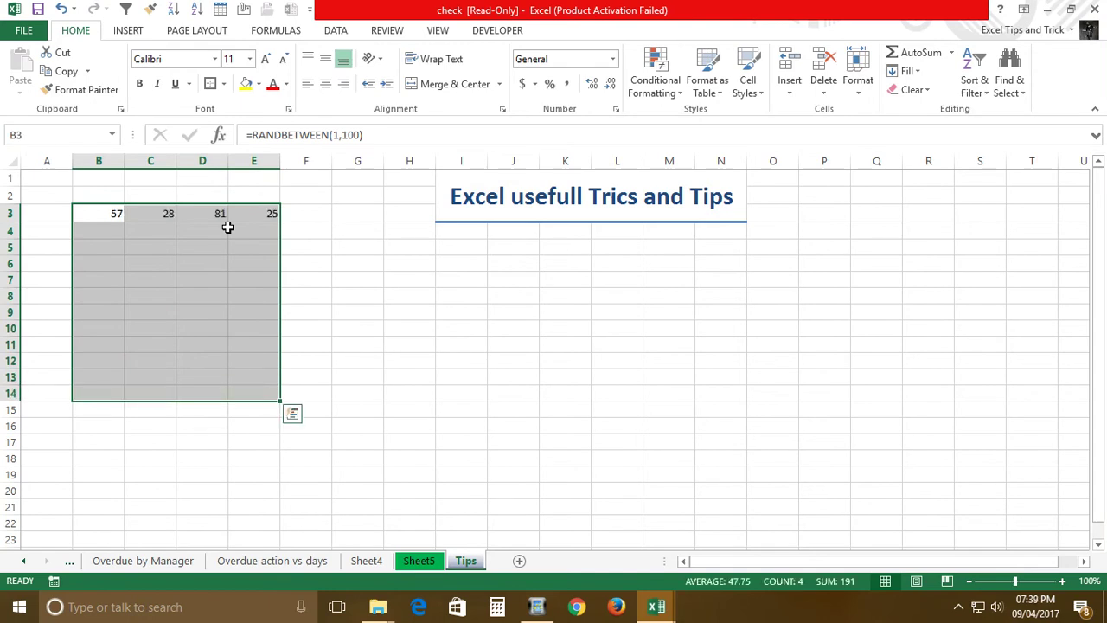
- Fill the formula down to row 14 and paste B3:E14 back as values only
key("ctrl+d")
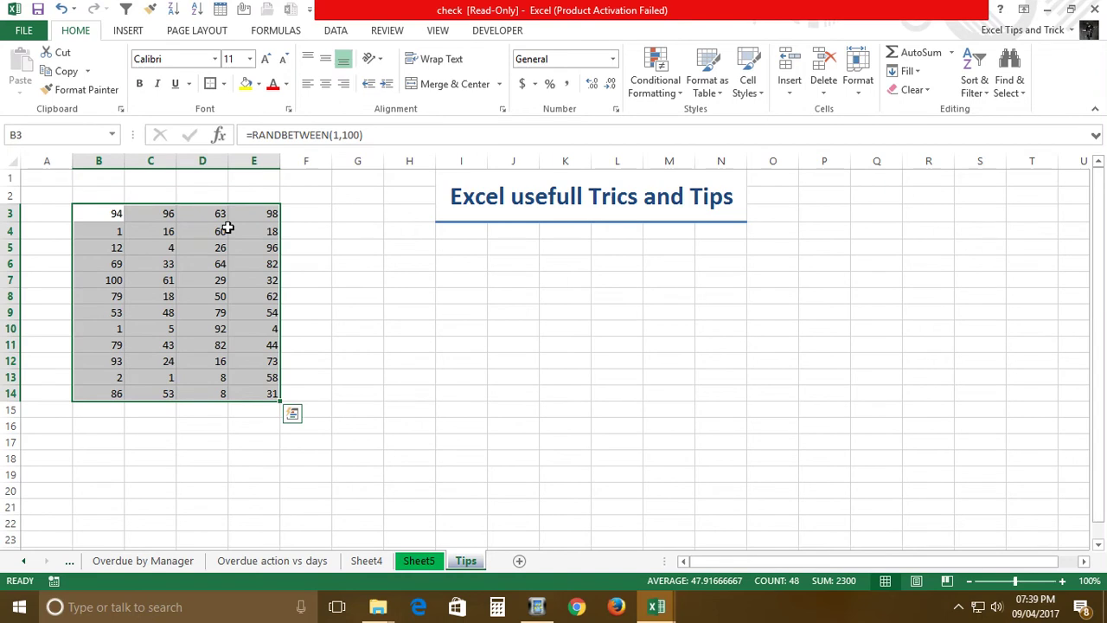
right_click(157, 258)
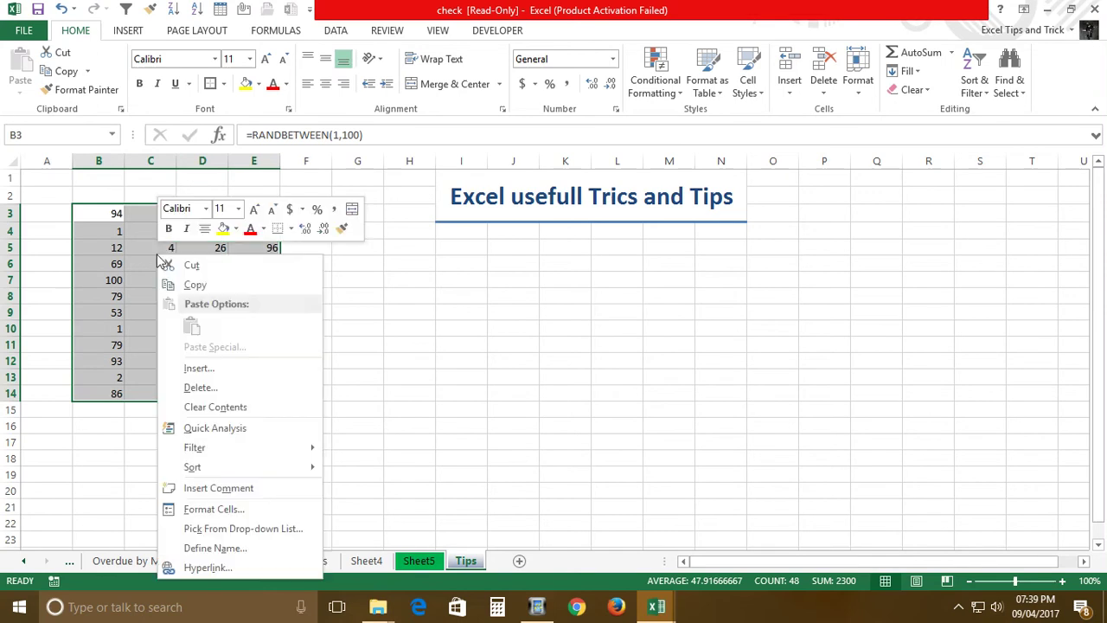
key("Escape")
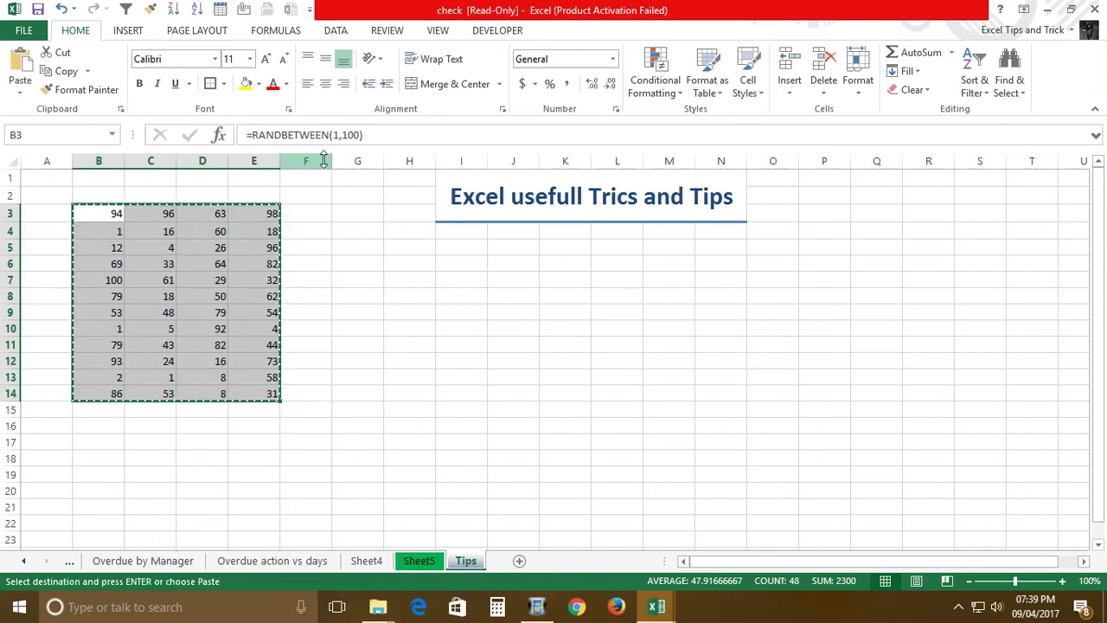
left_click(20, 87)
left_click(84, 275)
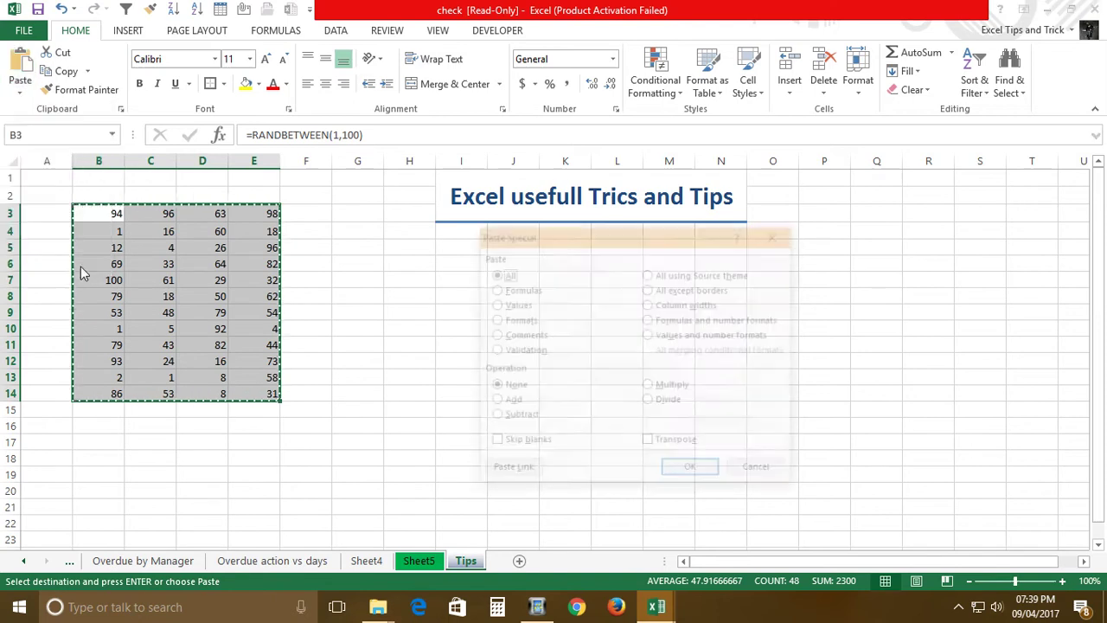
left_click(500, 310)
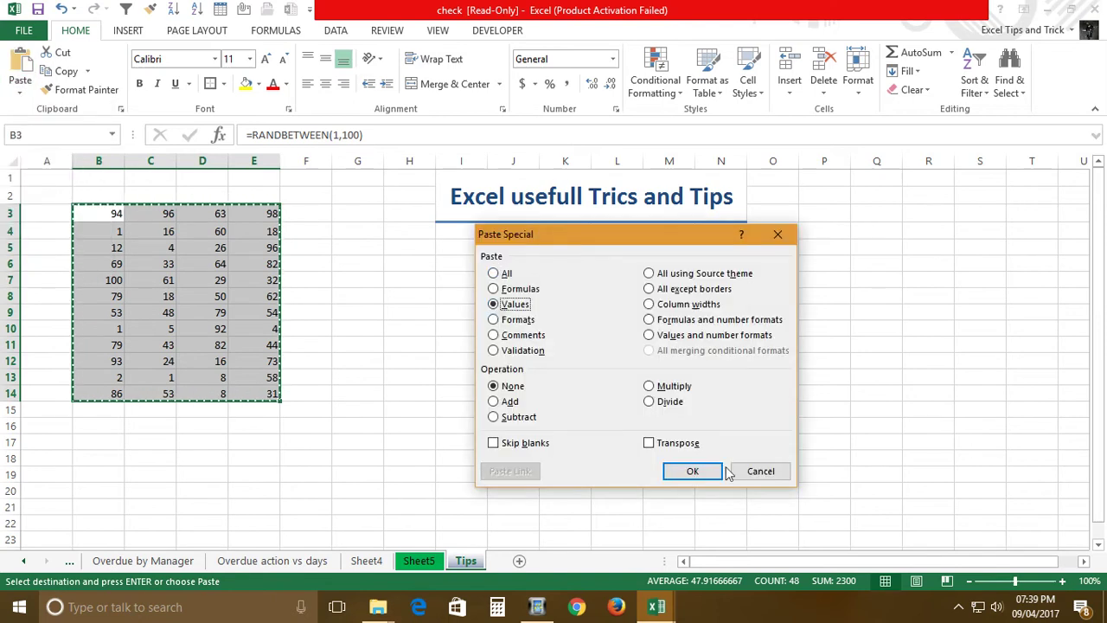
left_click(692, 475)
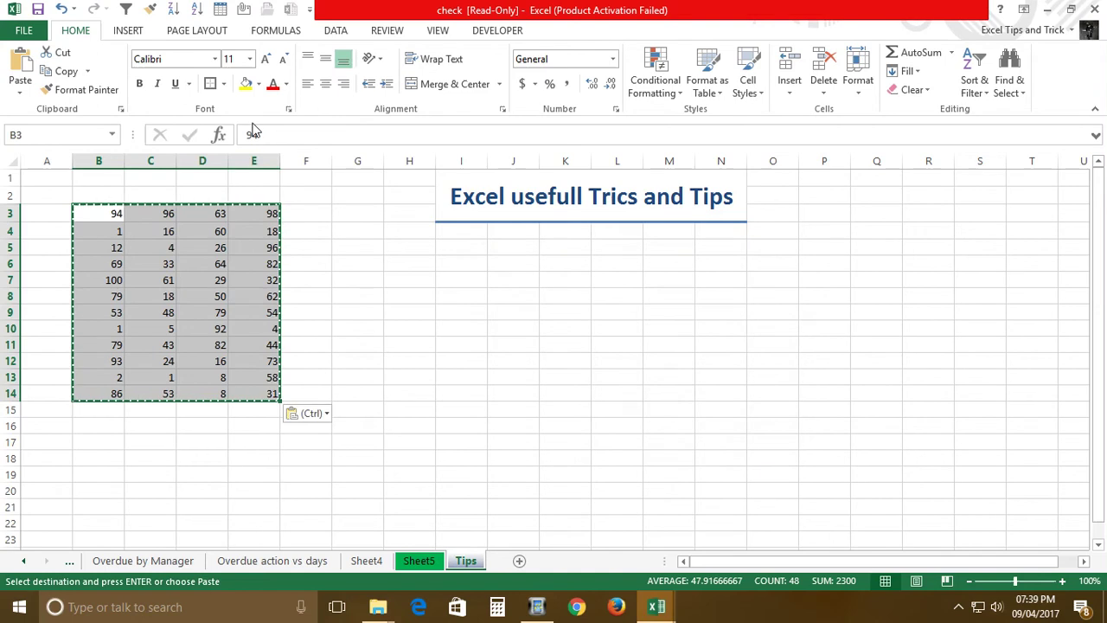
key("Escape")
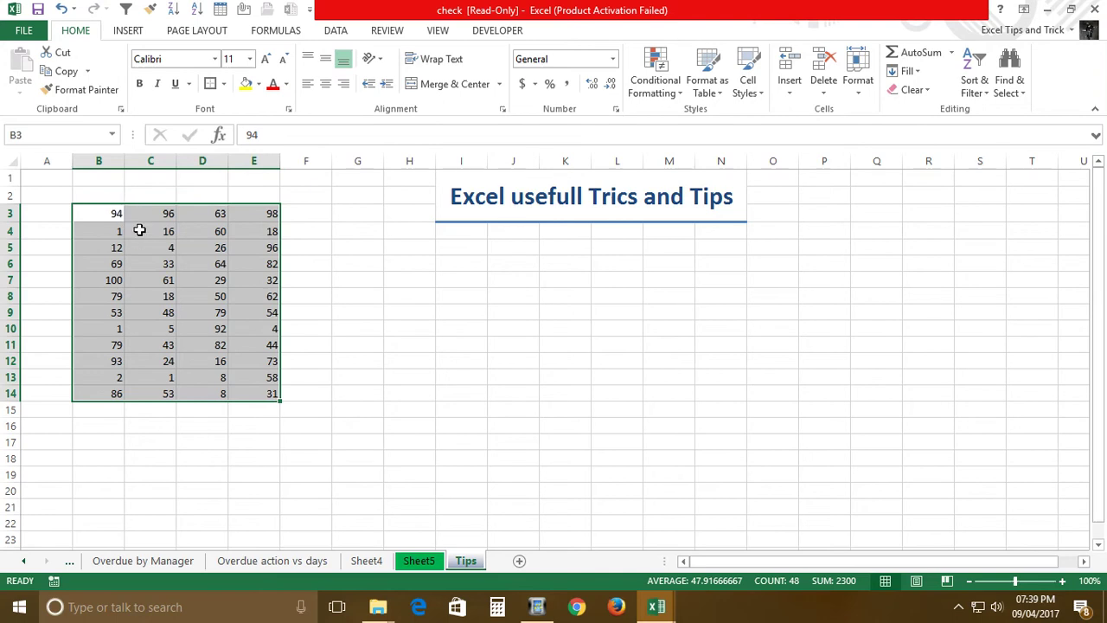
- Type jan in B2 and autofill feb, mar and apr across to E2
left_click(116, 202)
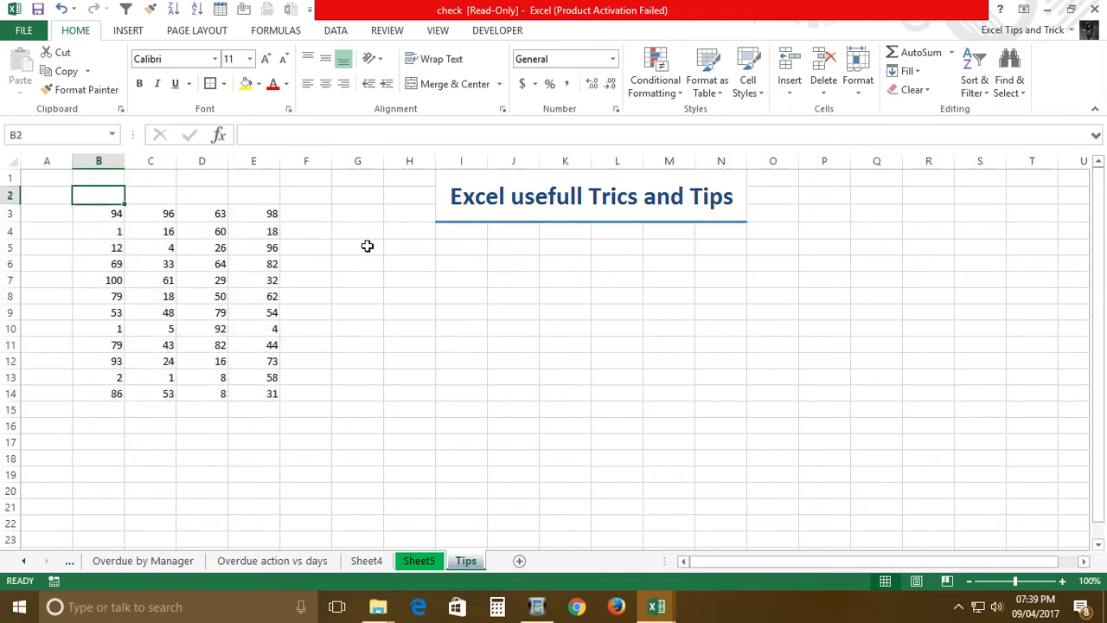
type("jan")
key("Return")
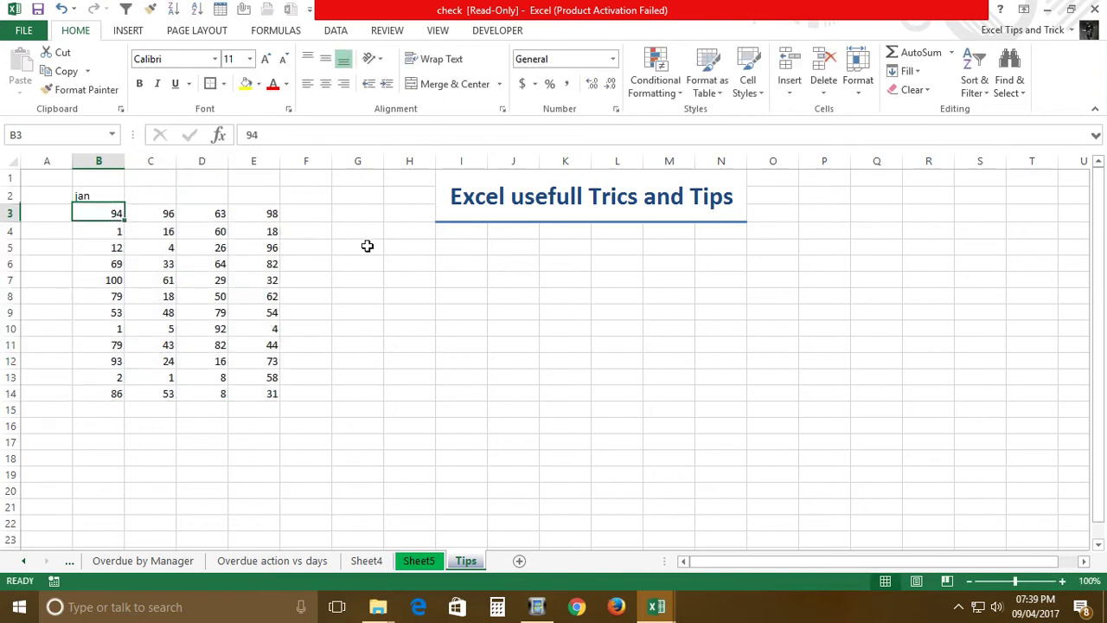
left_click(113, 204)
left_click_drag(125, 204, 275, 214)
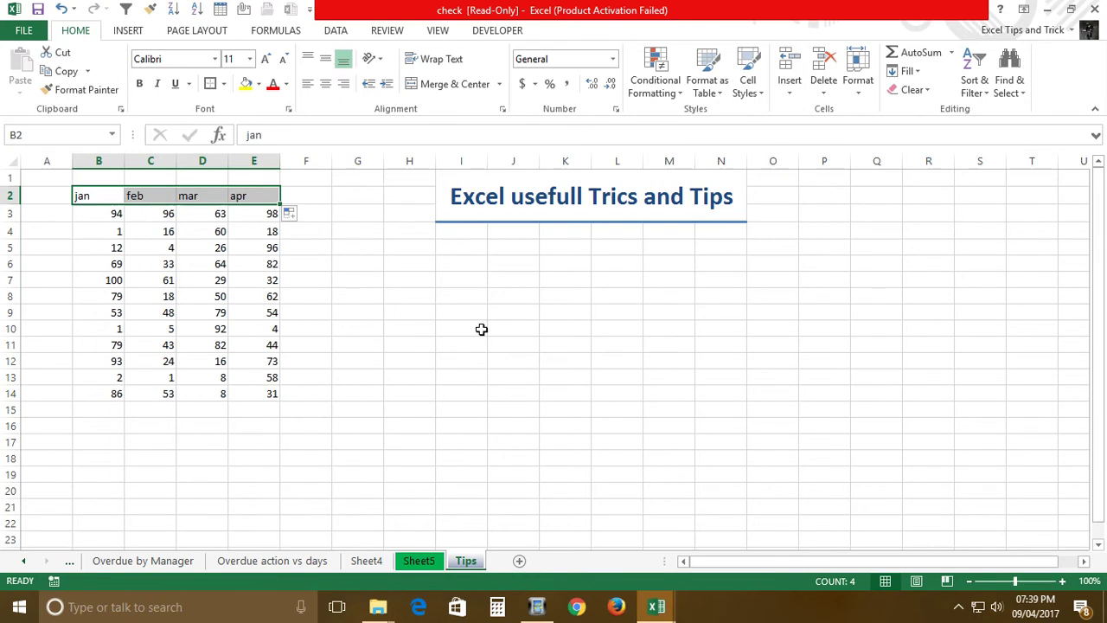
left_click(896, 200)
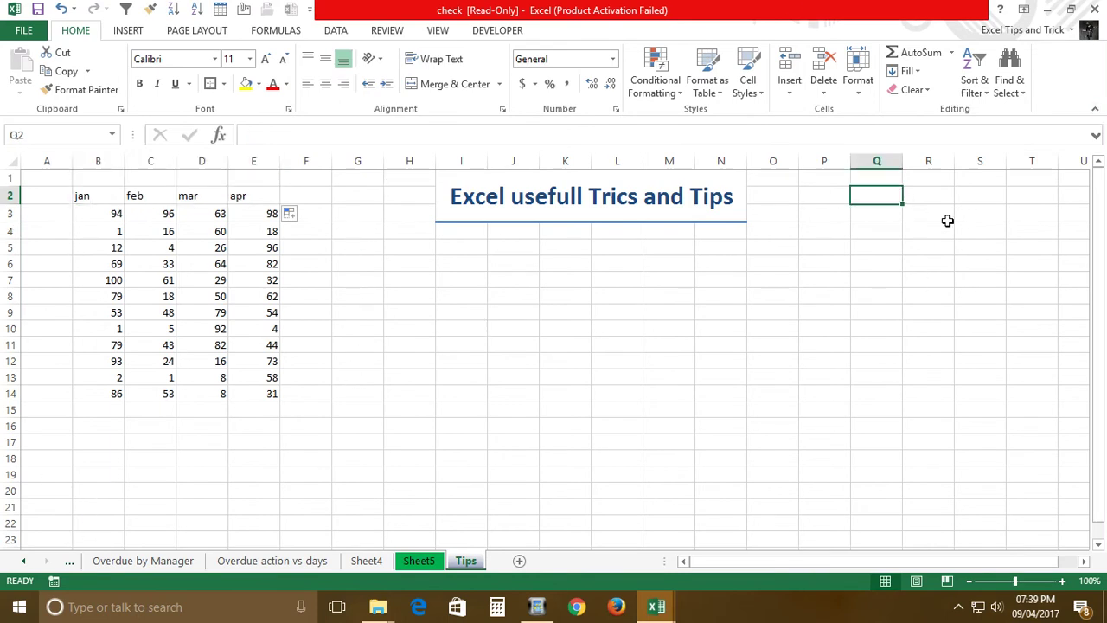
- Fill Q2:Q14 with a weekday series starting at Sun
type("Ja")
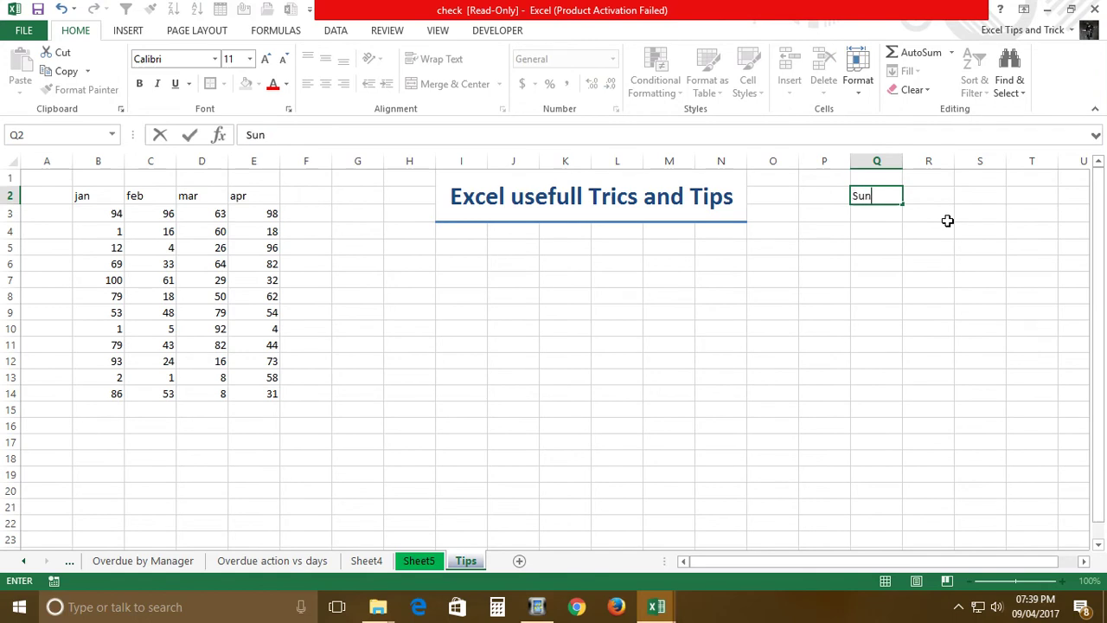
key("Return")
left_click(890, 200)
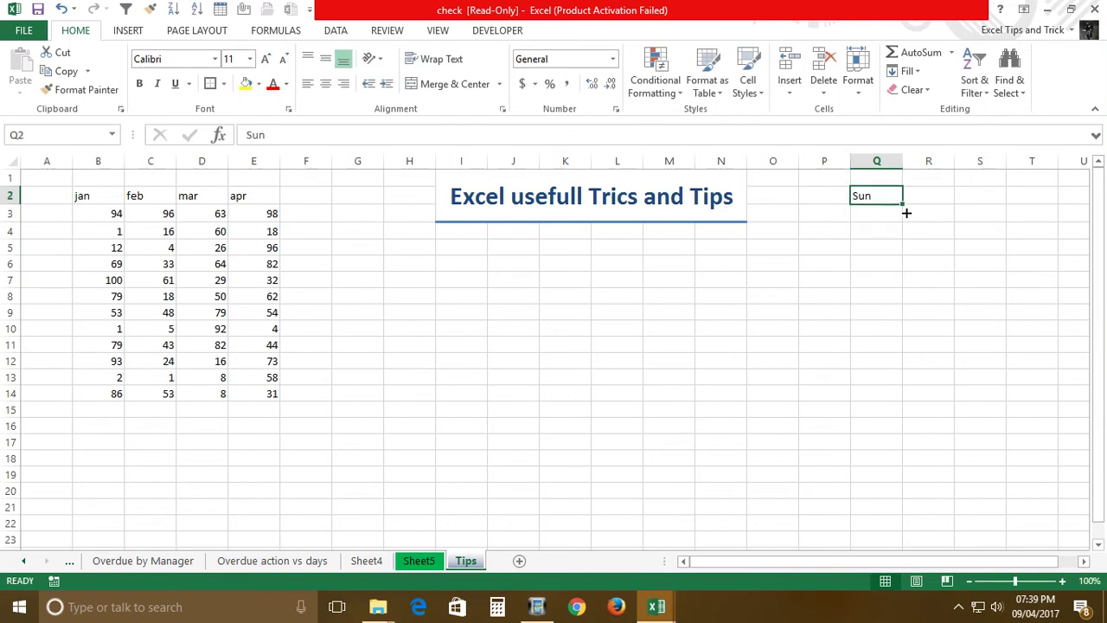
left_click_drag(903, 203, 912, 405)
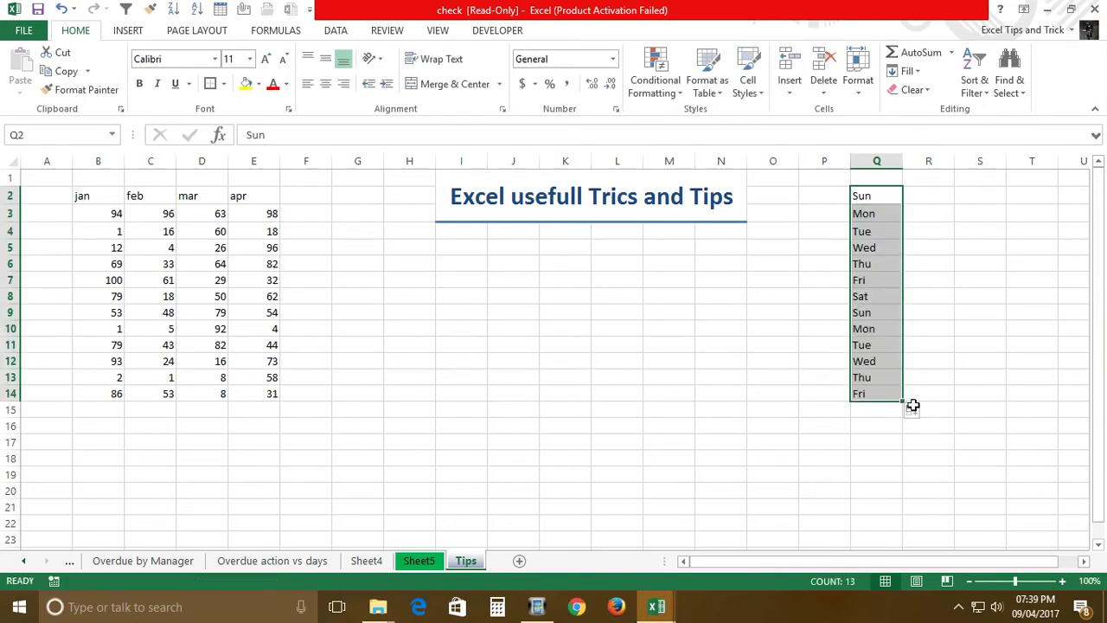
left_click(929, 481)
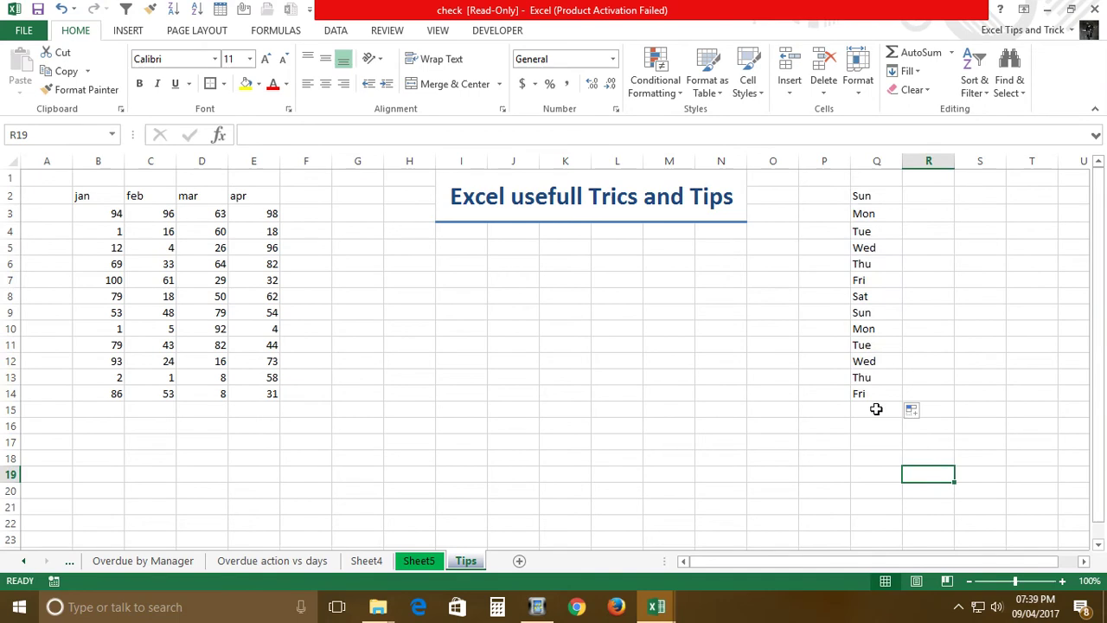
left_click(860, 200)
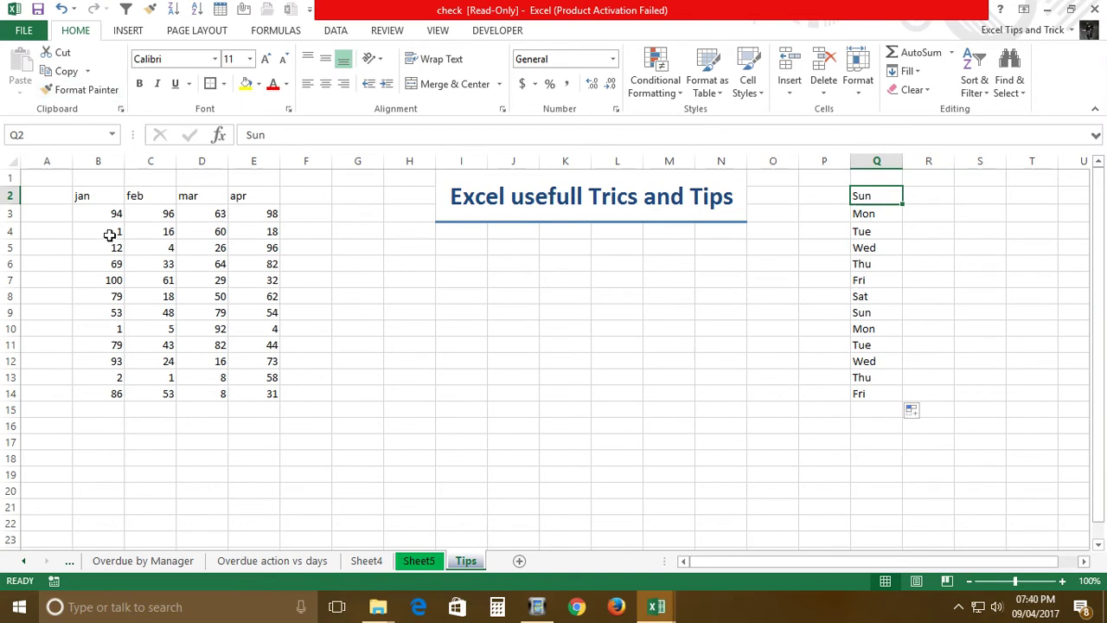
- Clear the numbers from B4:E15, keeping the month headers and row 3
left_click_drag(110, 232, 246, 409)
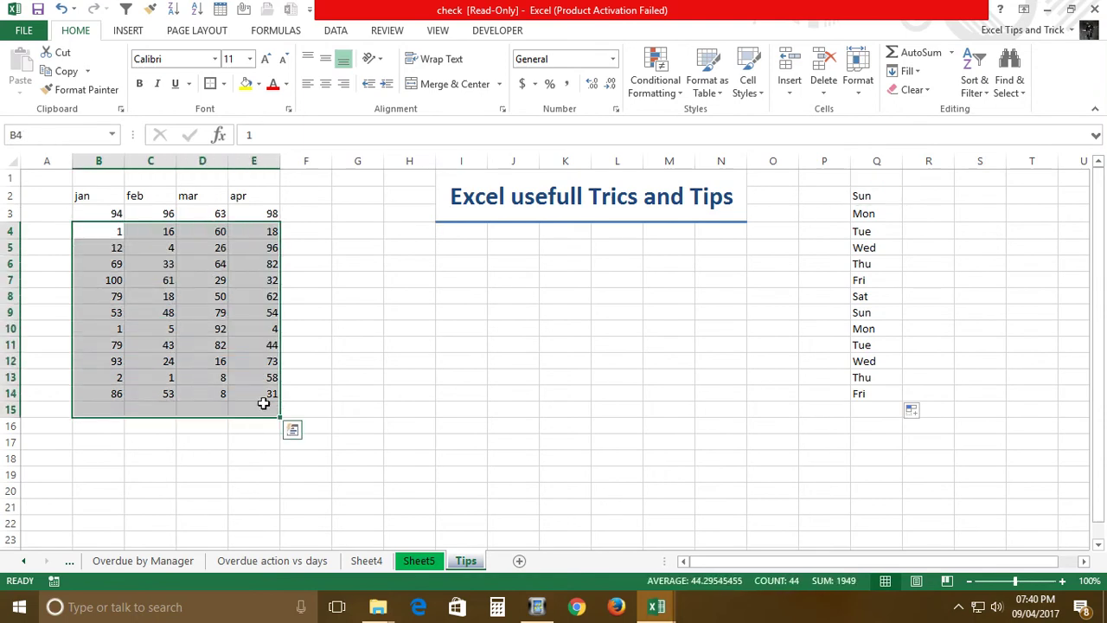
key("Delete")
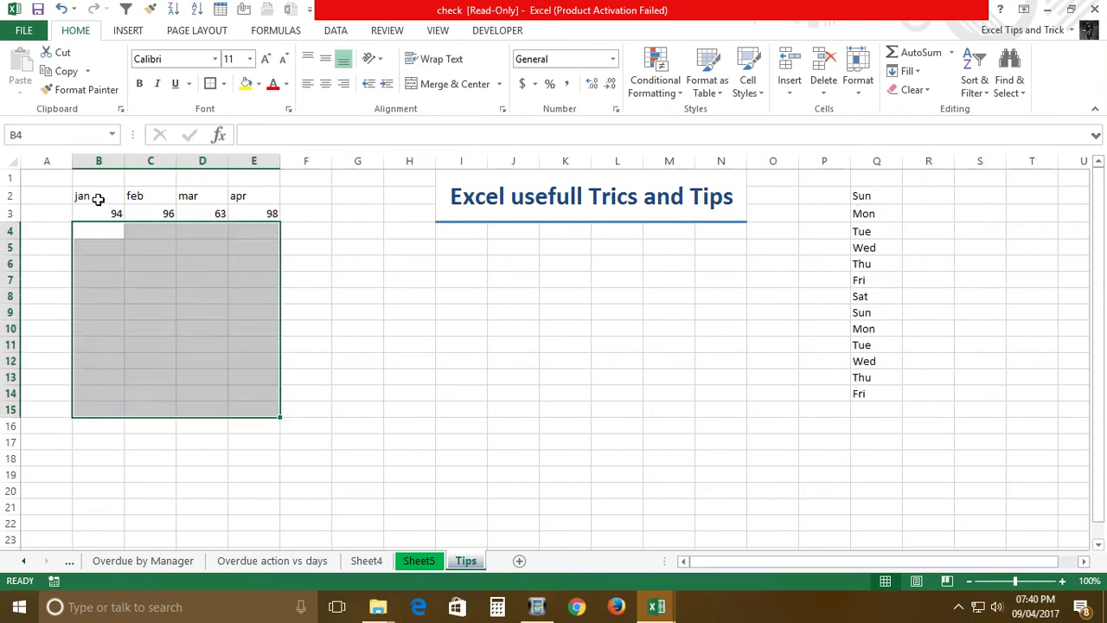
left_click_drag(98, 201, 276, 216)
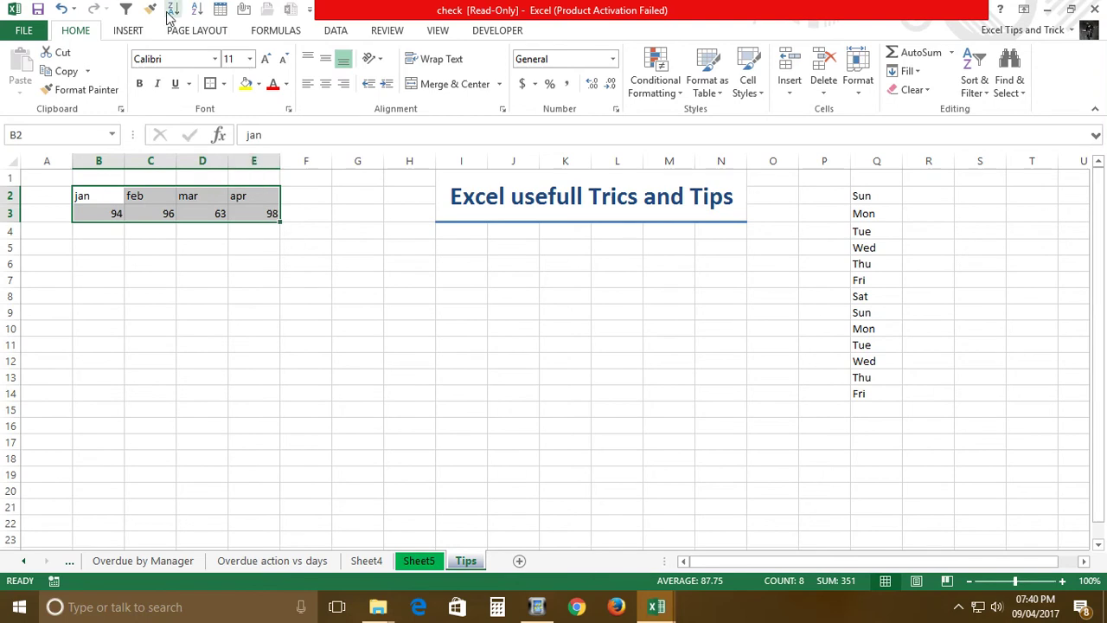
- Insert a 2-D clustered column chart of B2:E3 and drag it below the table
left_click(134, 31)
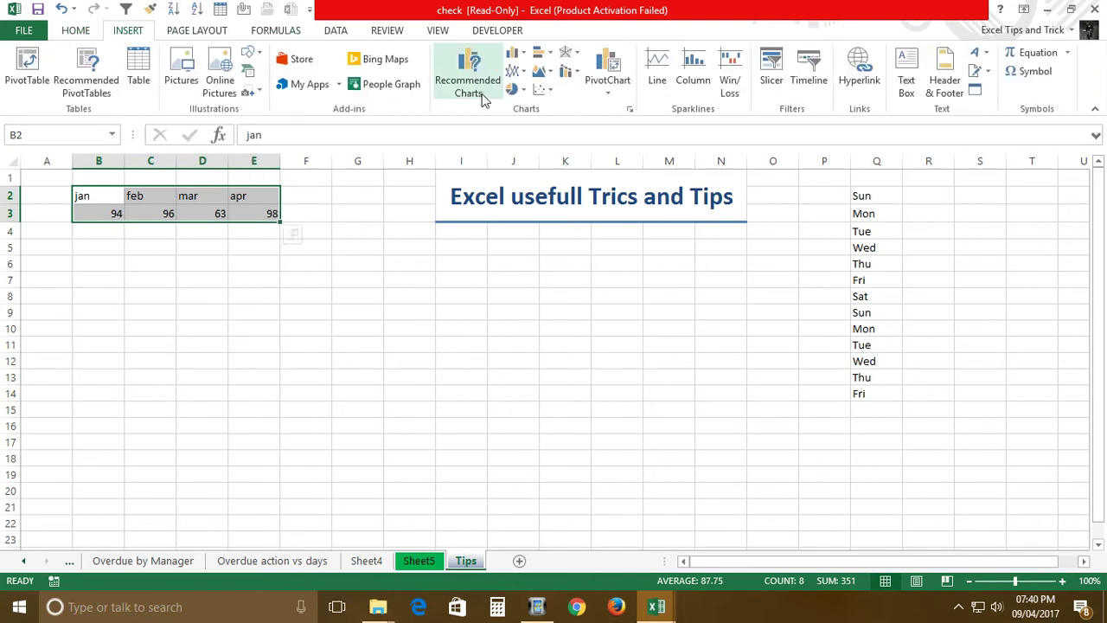
left_click(516, 54)
left_click(522, 102)
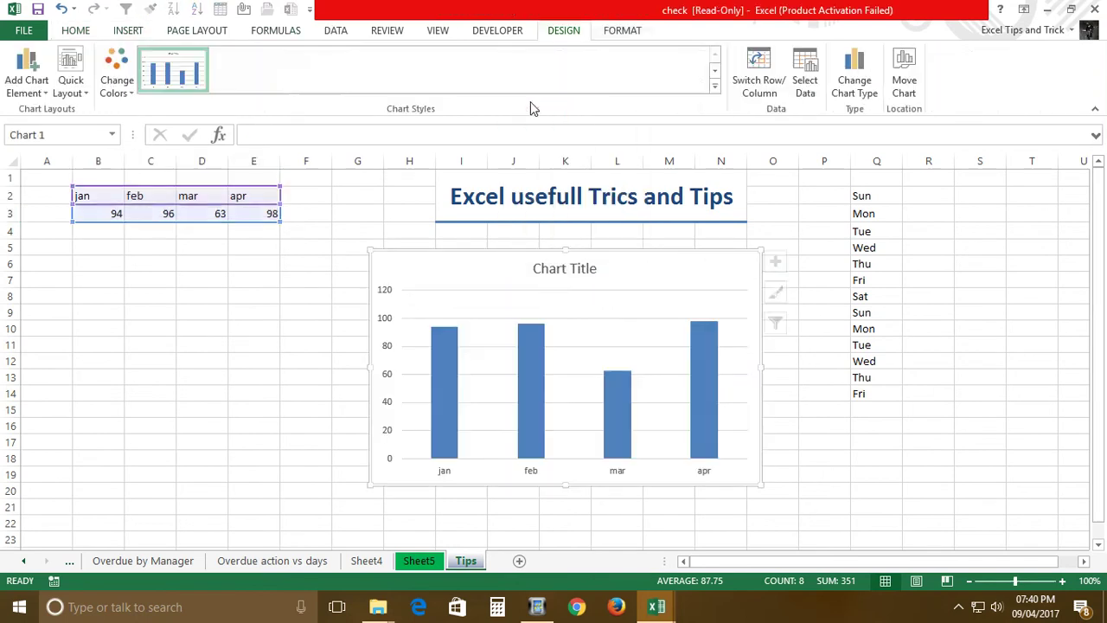
left_click_drag(638, 265, 525, 272)
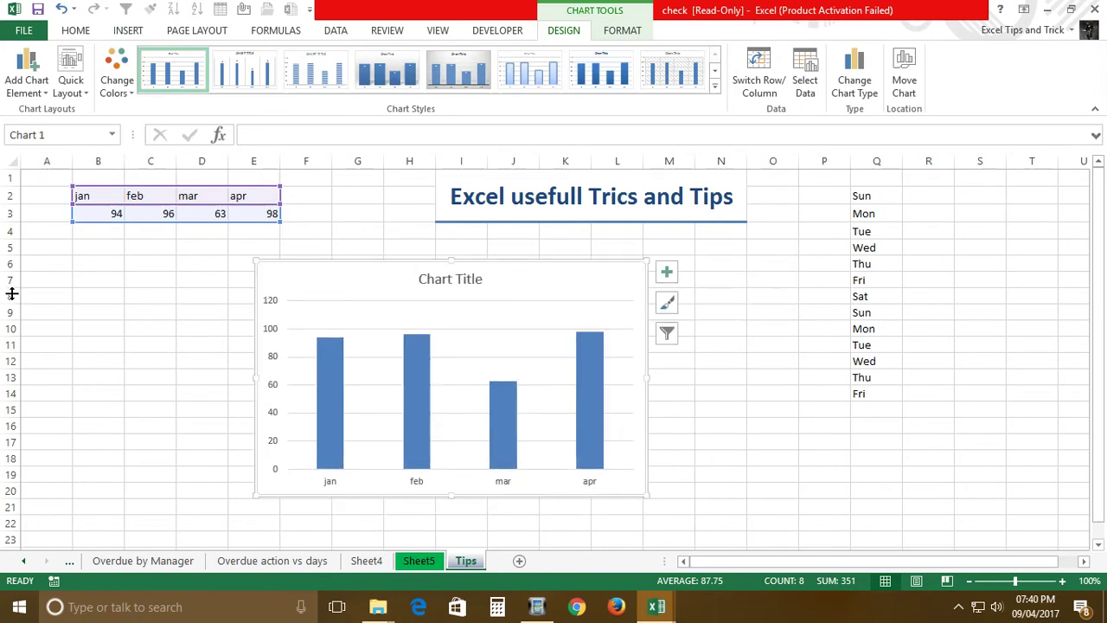
- Deselect the chart and reselect the source range B2:E3 on the sheet
left_click(372, 216)
left_click(108, 198)
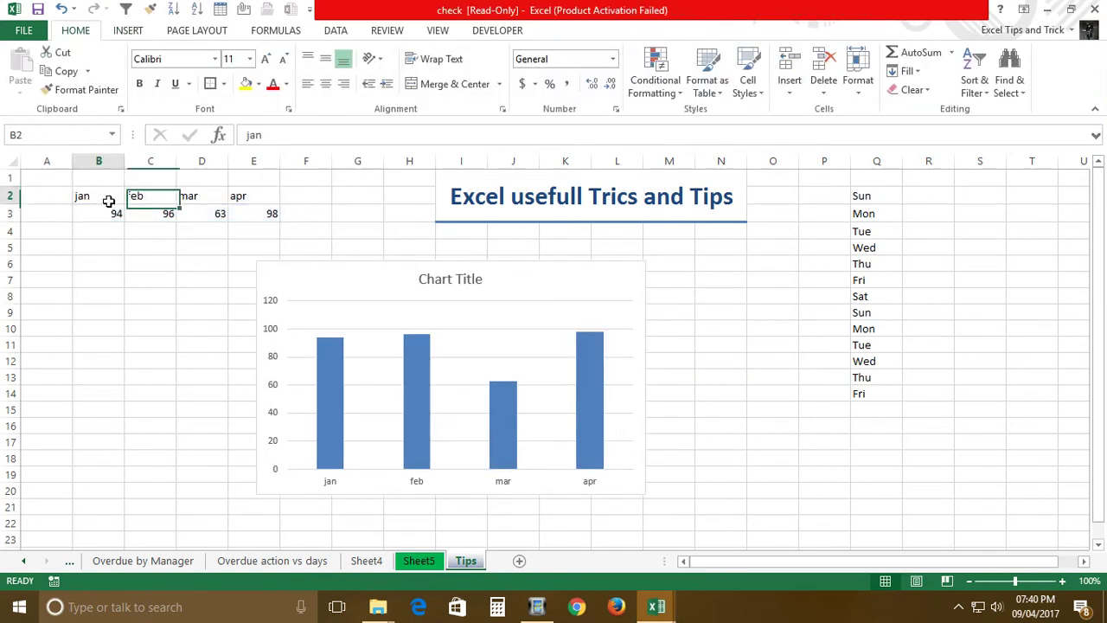
left_click(253, 215)
left_click(102, 247)
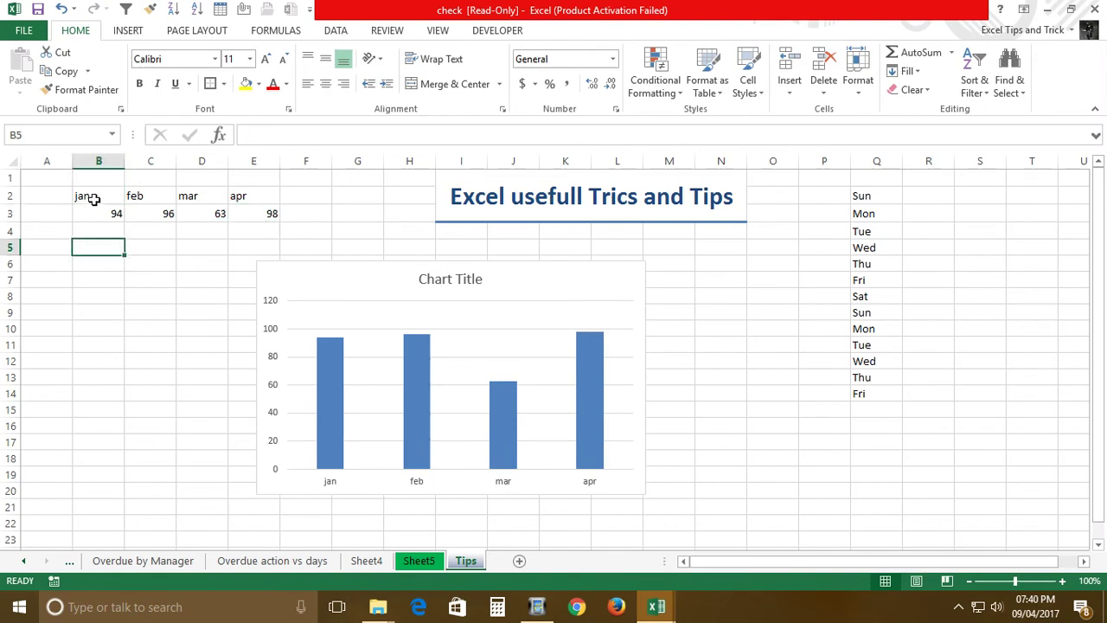
left_click_drag(90, 200, 269, 221)
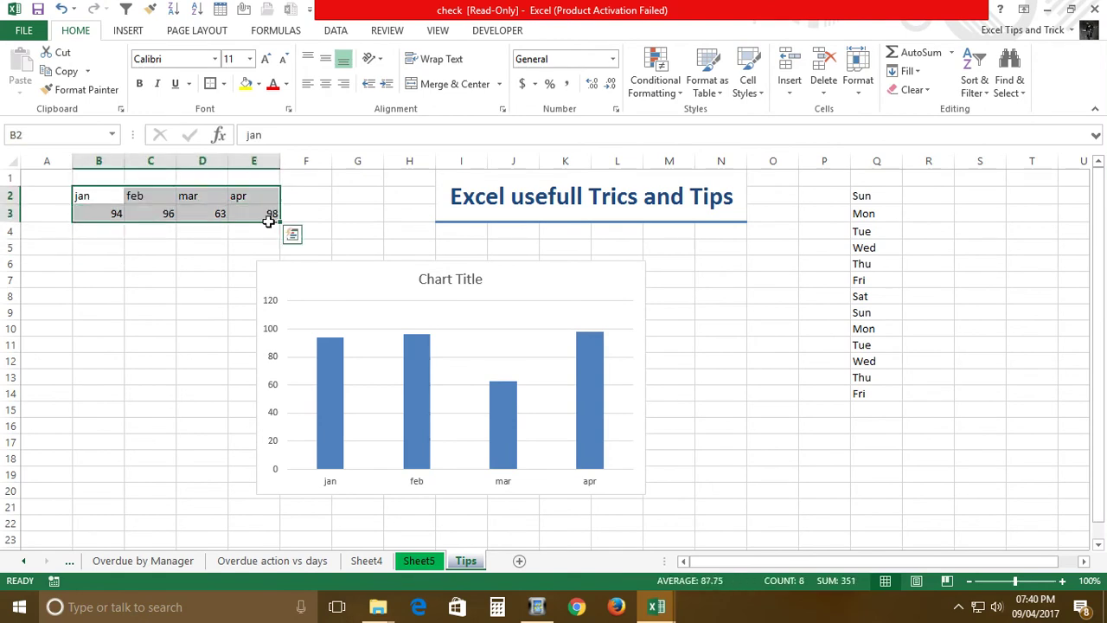
- Give B2:E3 the custom number format ;;; so its headers and values disappear
right_click(181, 202)
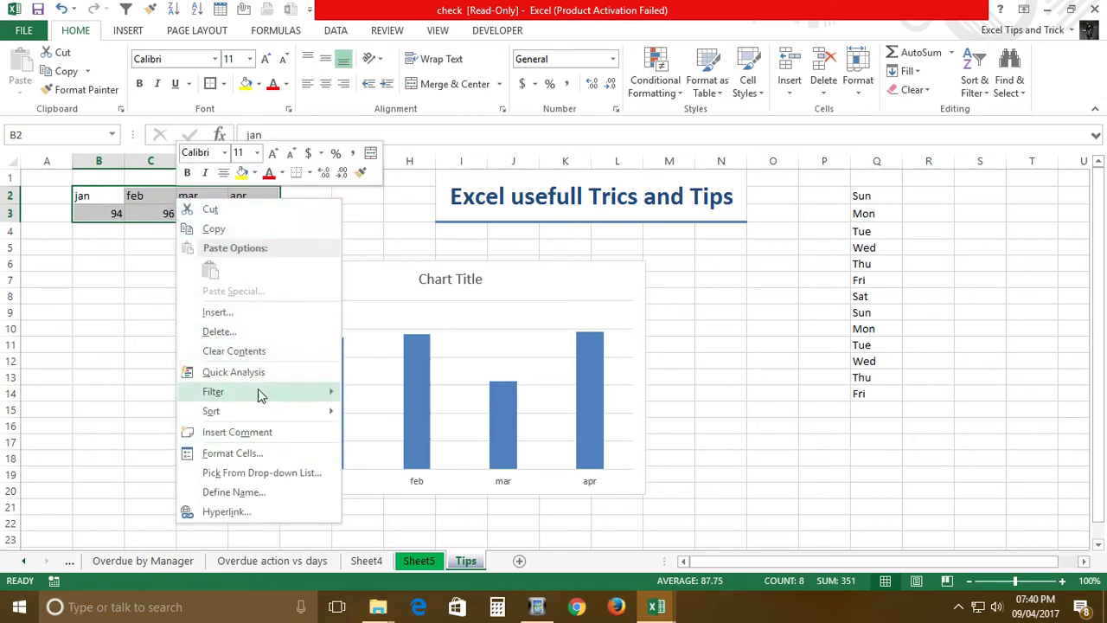
left_click(254, 453)
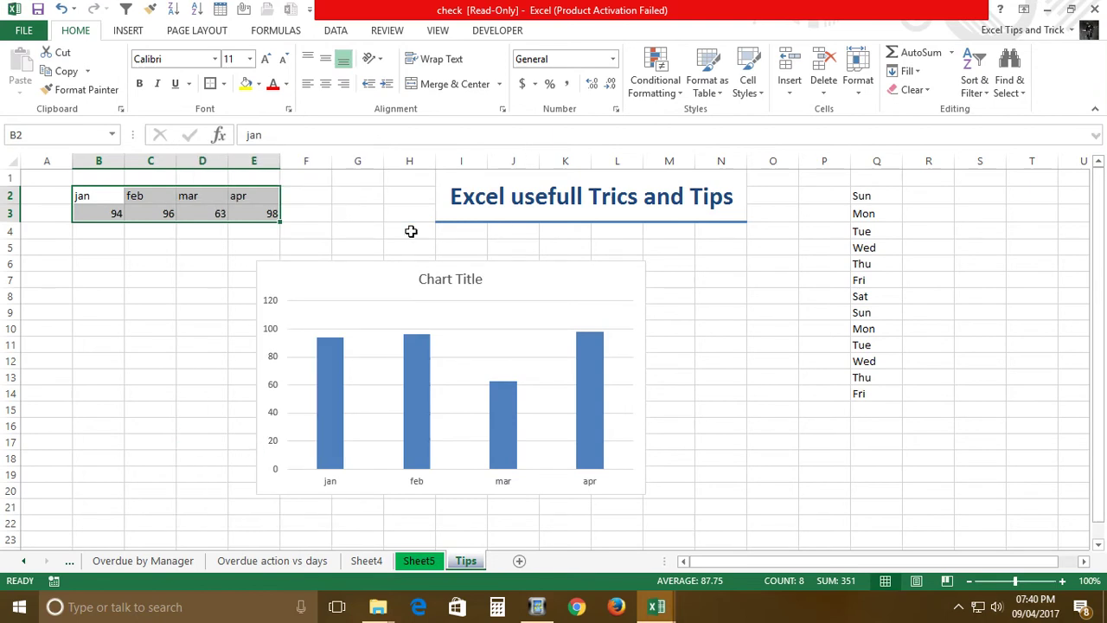
key("ctrl+1")
left_click_drag(283, 222, 608, 137)
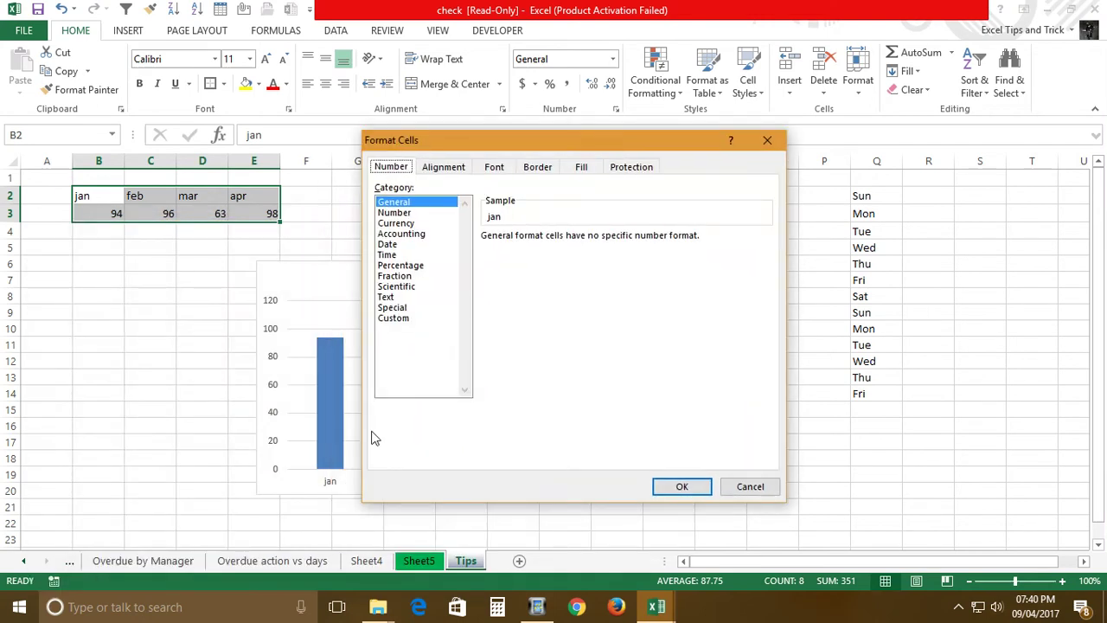
left_click(403, 319)
left_click_drag(531, 251, 437, 243)
key("BackSpace")
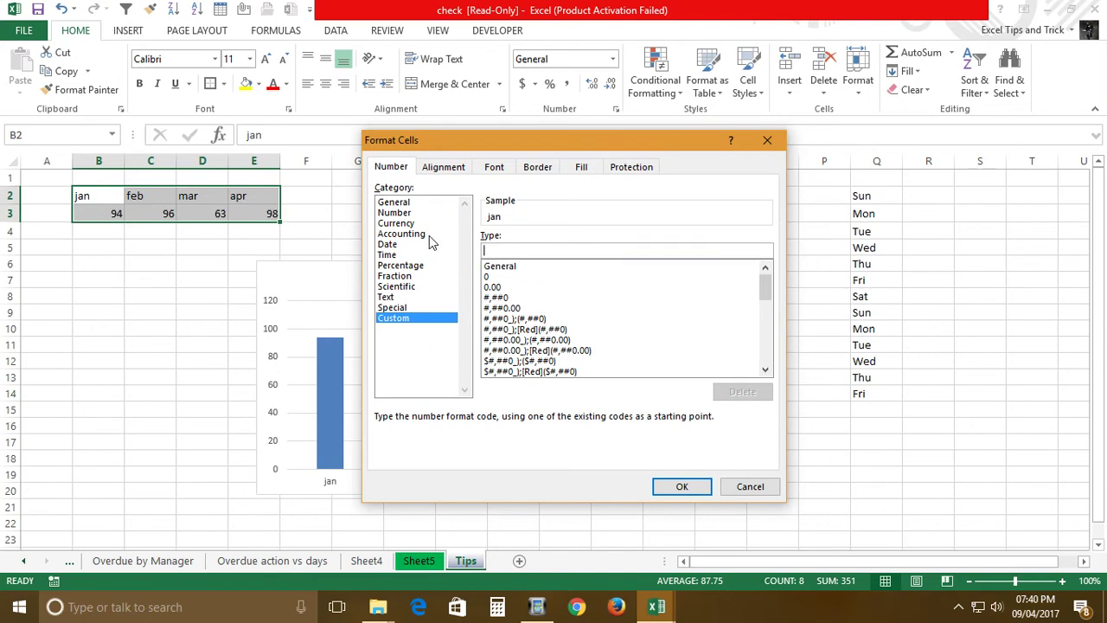
type(";")
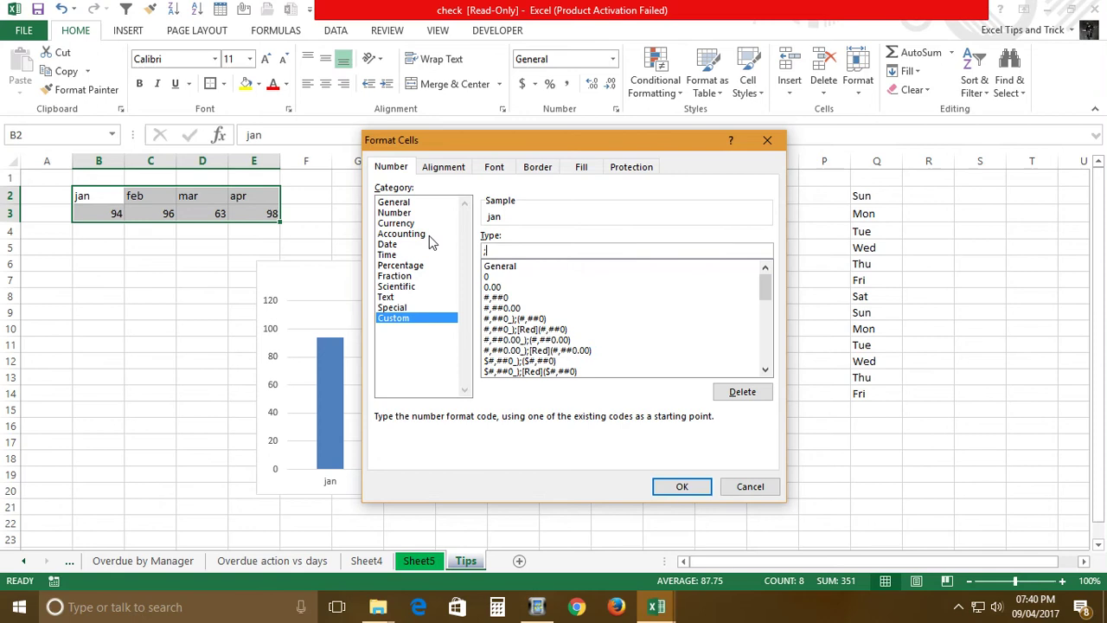
type(";;")
key("BackSpace")
key("BackSpace")
key("BackSpace")
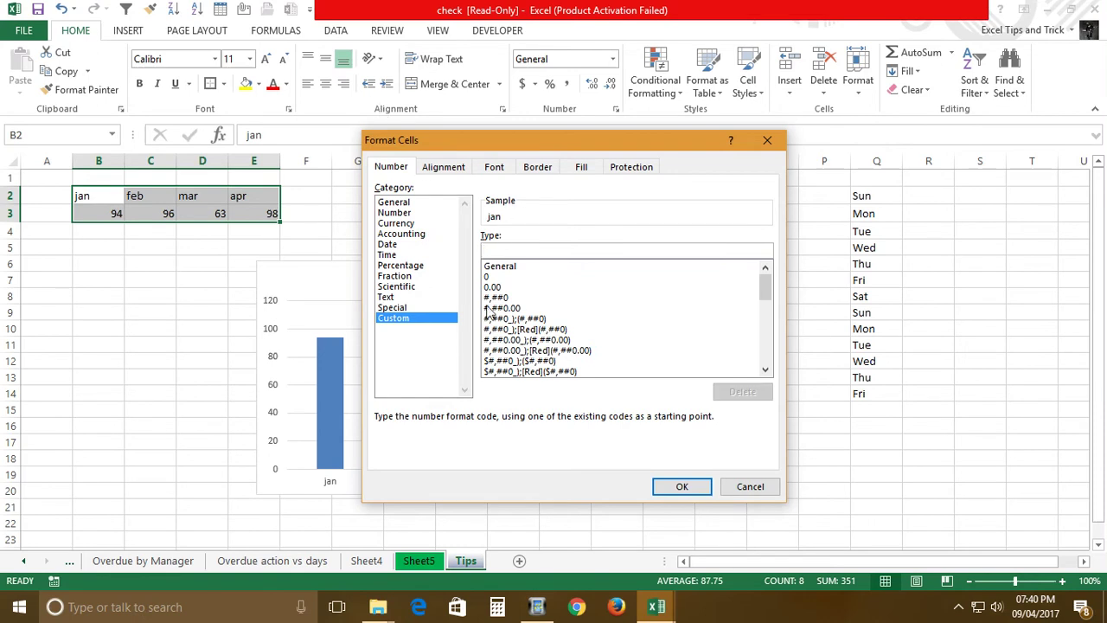
type(";;;")
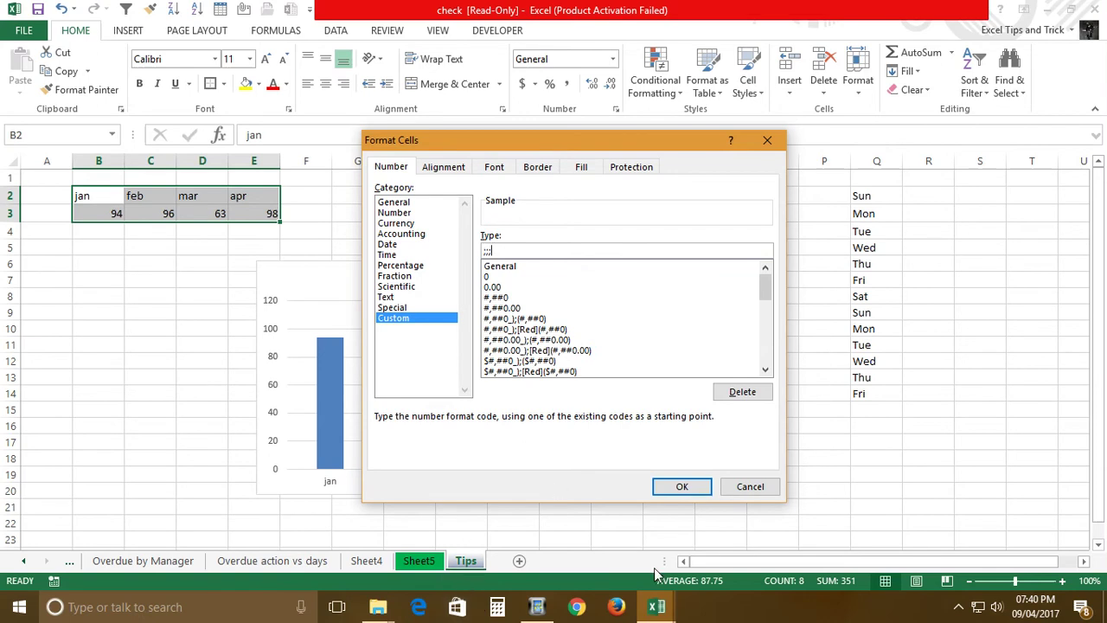
left_click(683, 487)
- Check that hidden cells like B3 (94), D3 (63) and B2 (jan) still hold their values
left_click(203, 232)
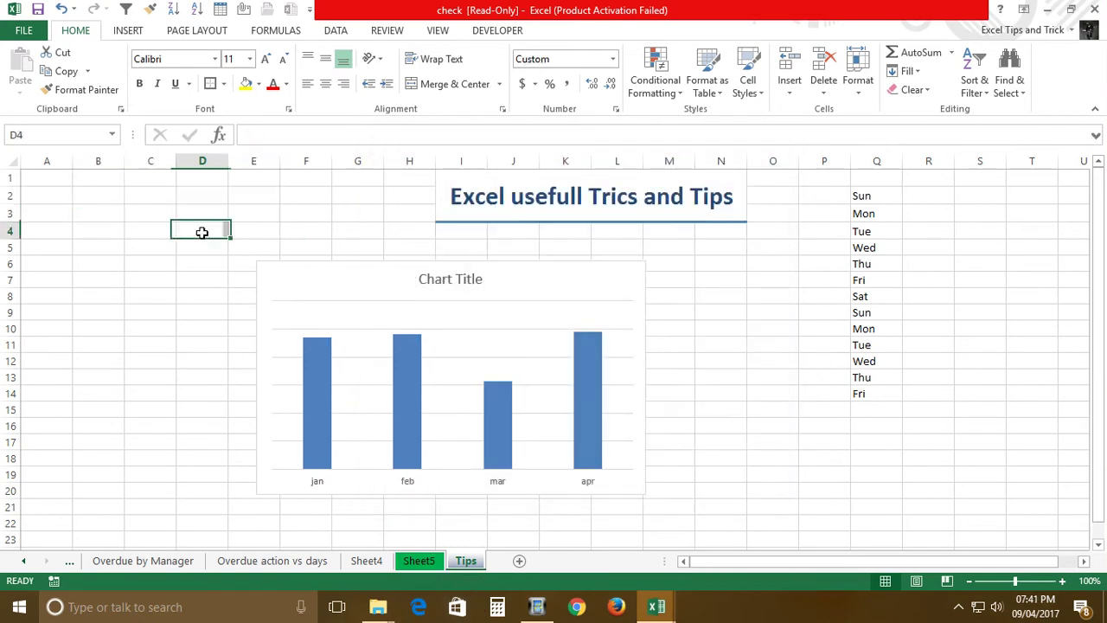
left_click(109, 213)
left_click(205, 218)
left_click(117, 214)
left_click(152, 231)
left_click(208, 217)
left_click(108, 196)
left_click(160, 218)
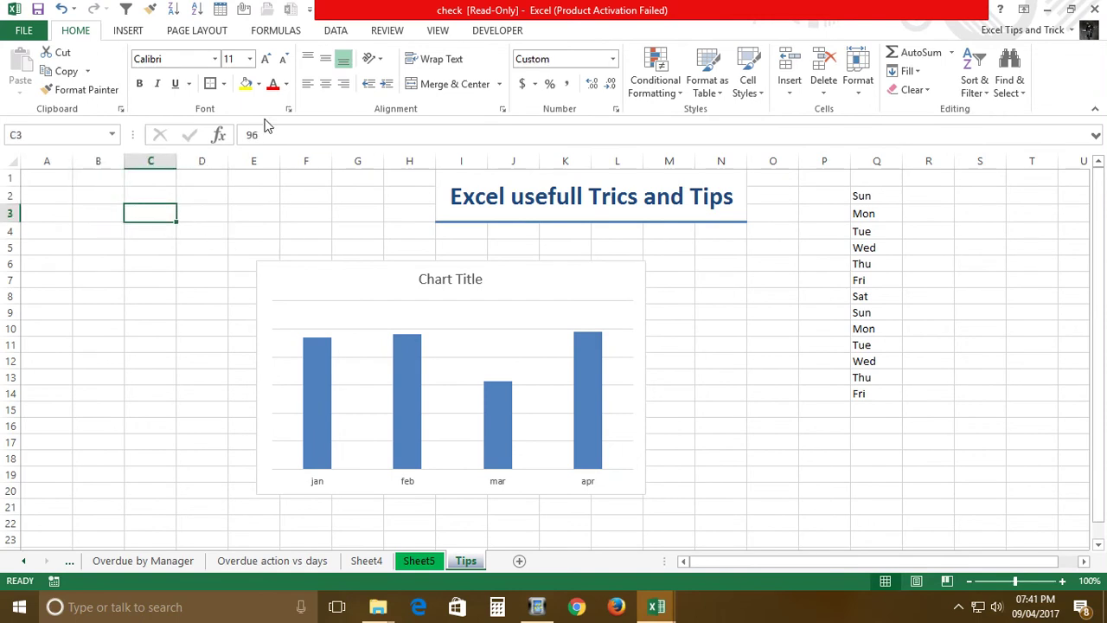
left_click(185, 217)
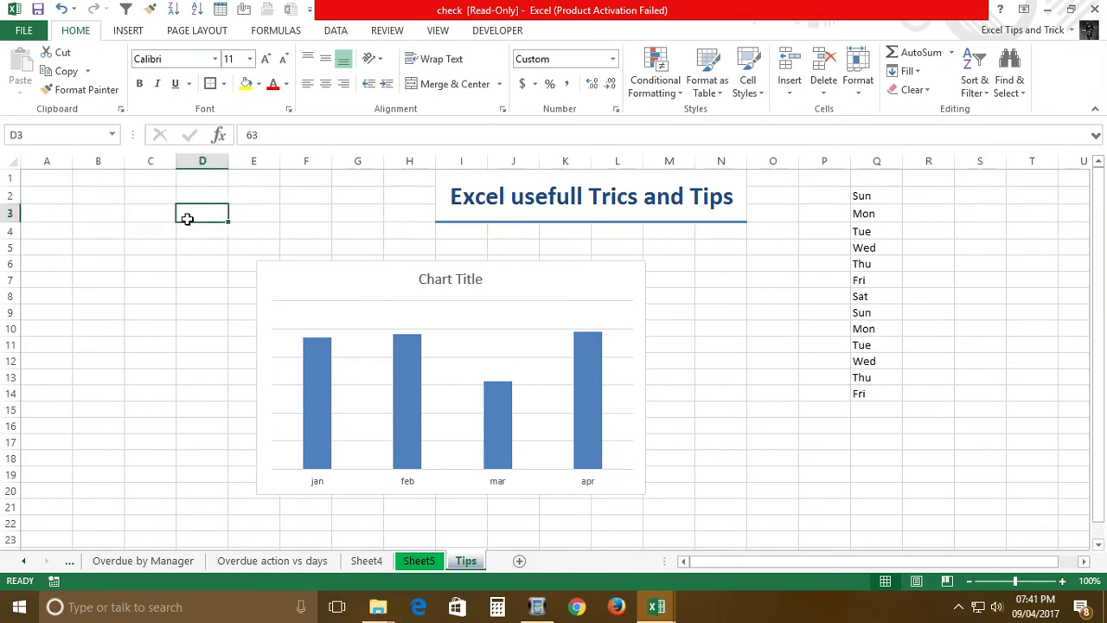
left_click(147, 197)
left_click(143, 214)
left_click(188, 255)
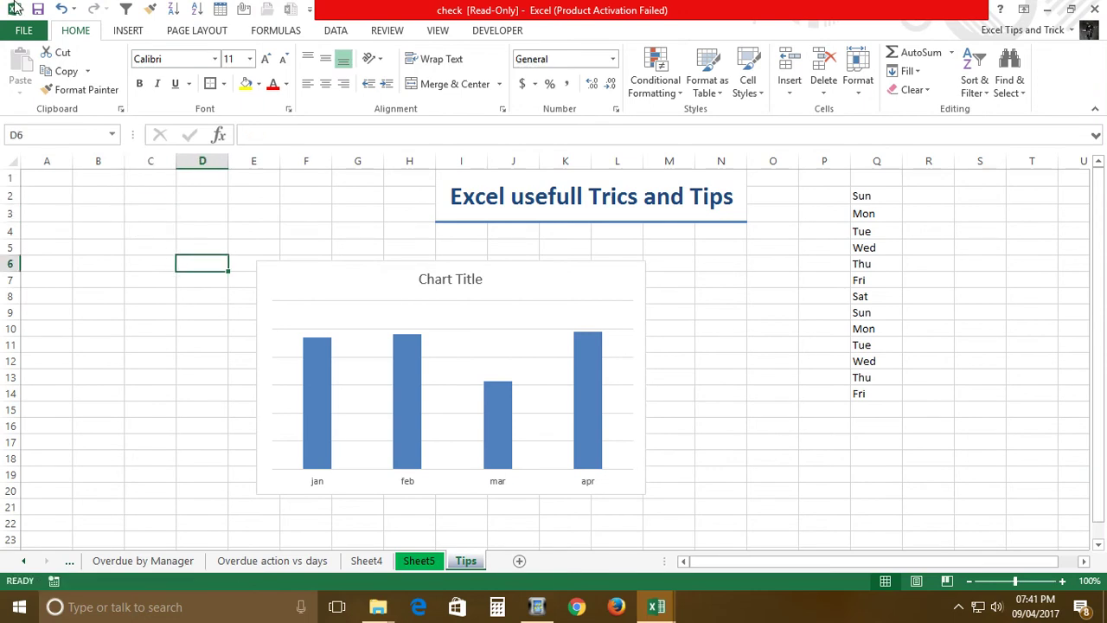
left_click(165, 215)
left_click(209, 237)
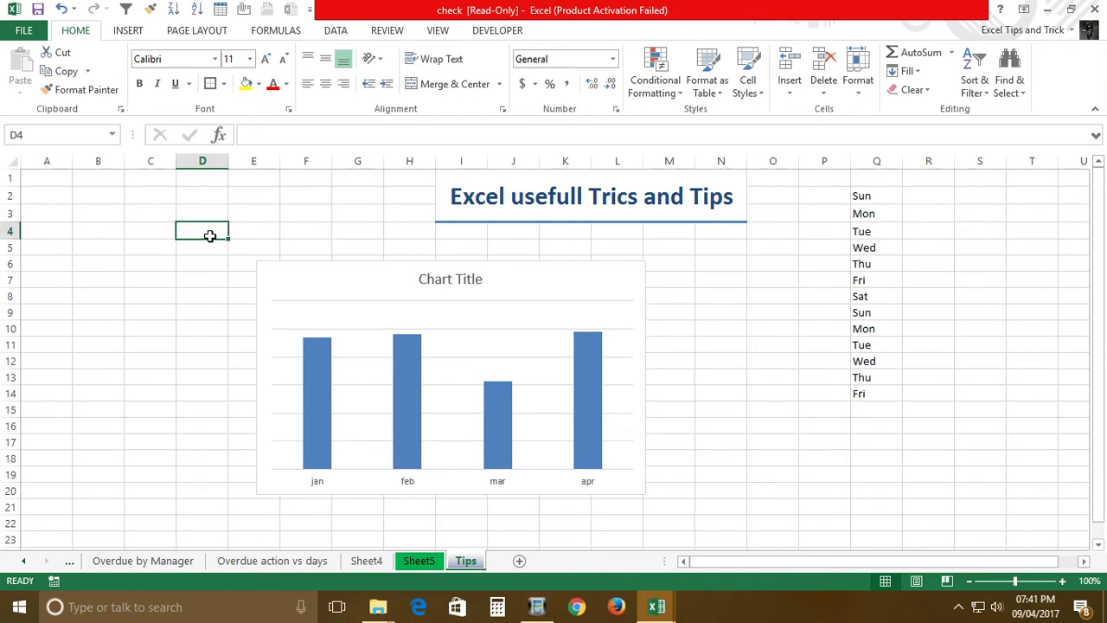
left_click(149, 230)
left_click(237, 230)
left_click(186, 219)
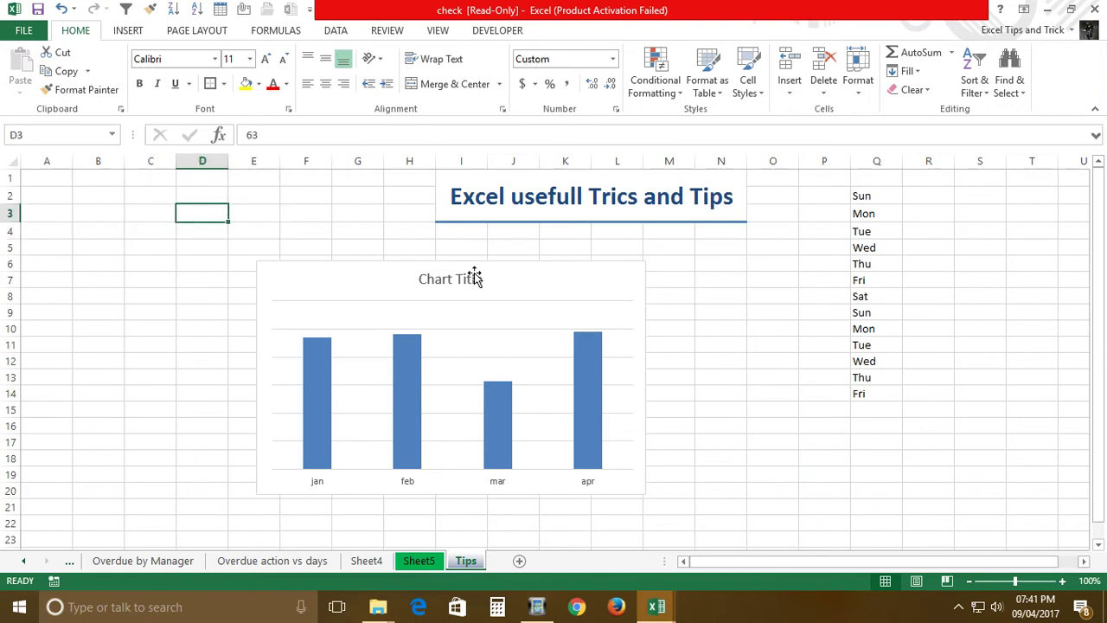
- Reposition the chart toward the sheet centre, then deselect it and return to the cells
left_click_drag(475, 272, 247, 184)
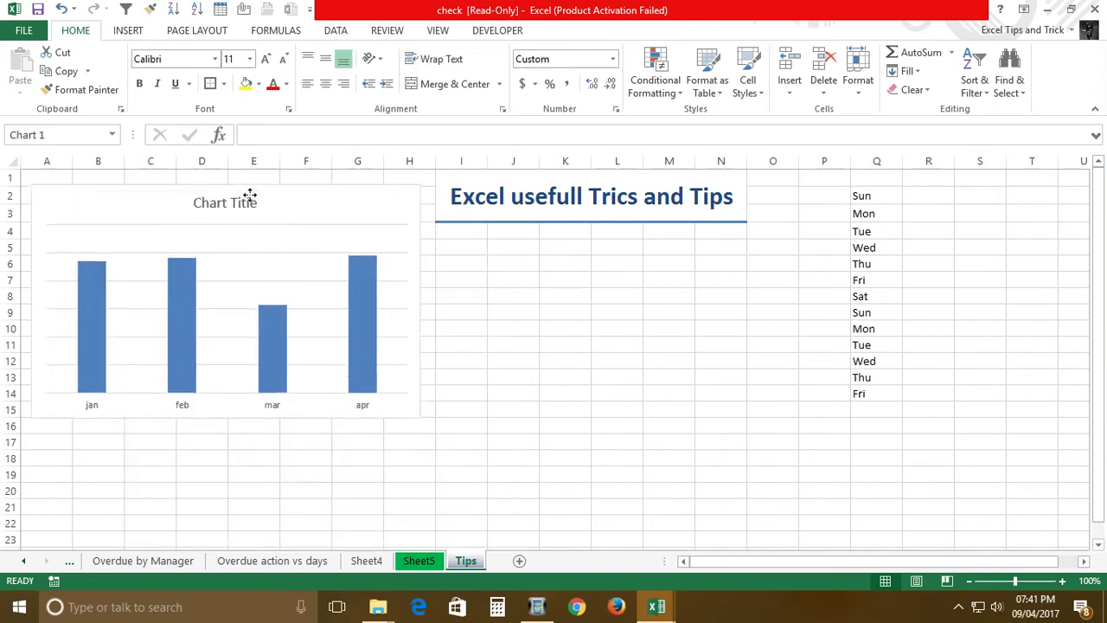
left_click_drag(309, 200, 615, 279)
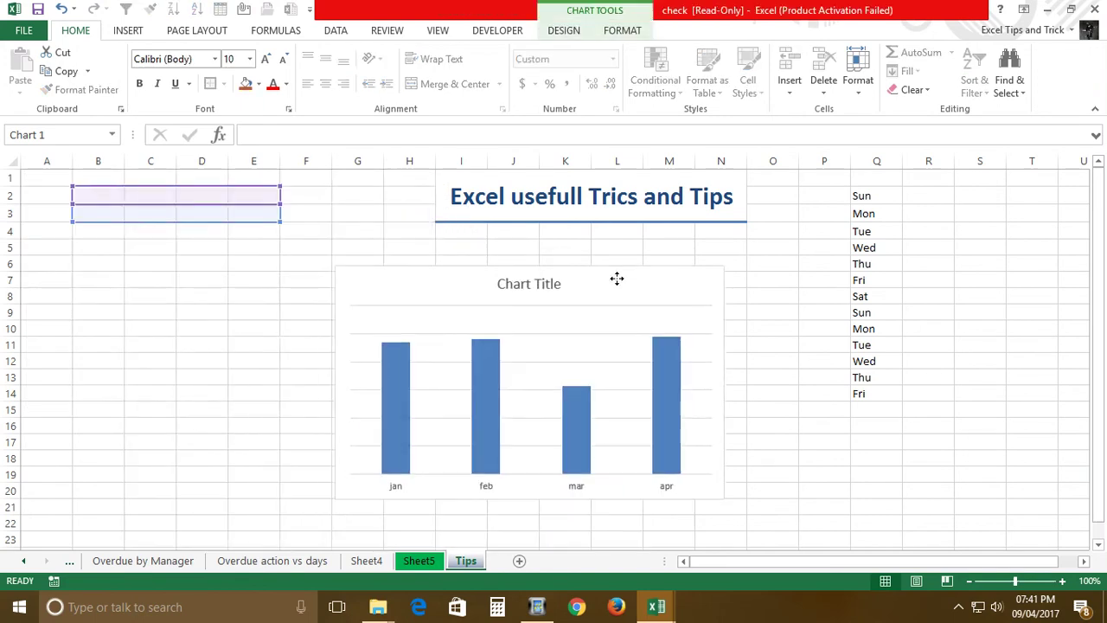
left_click(822, 458)
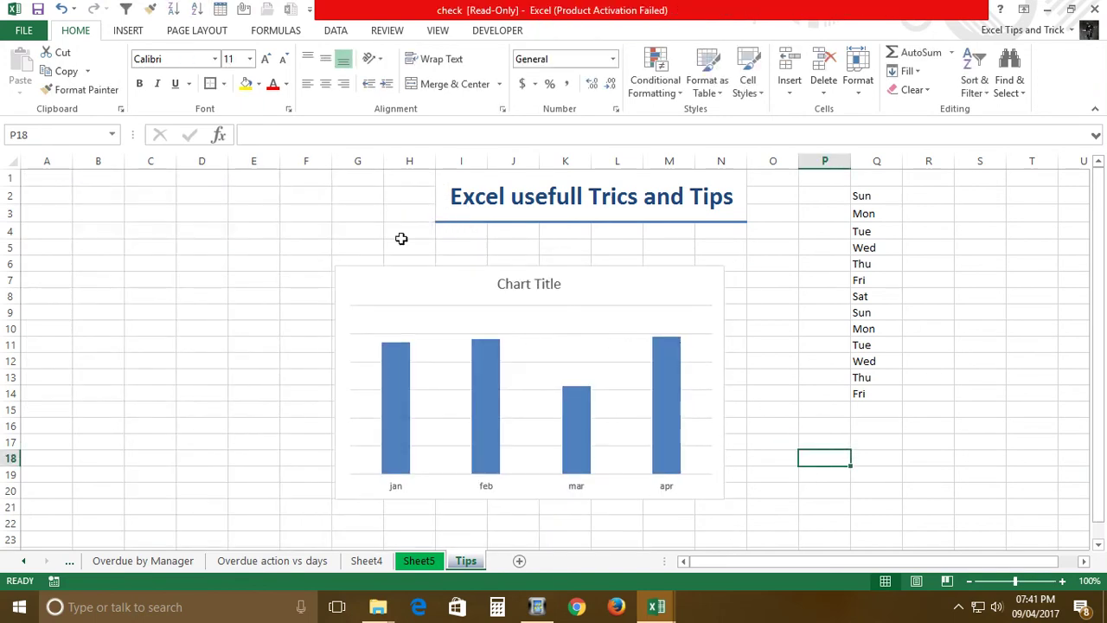
left_click(566, 367)
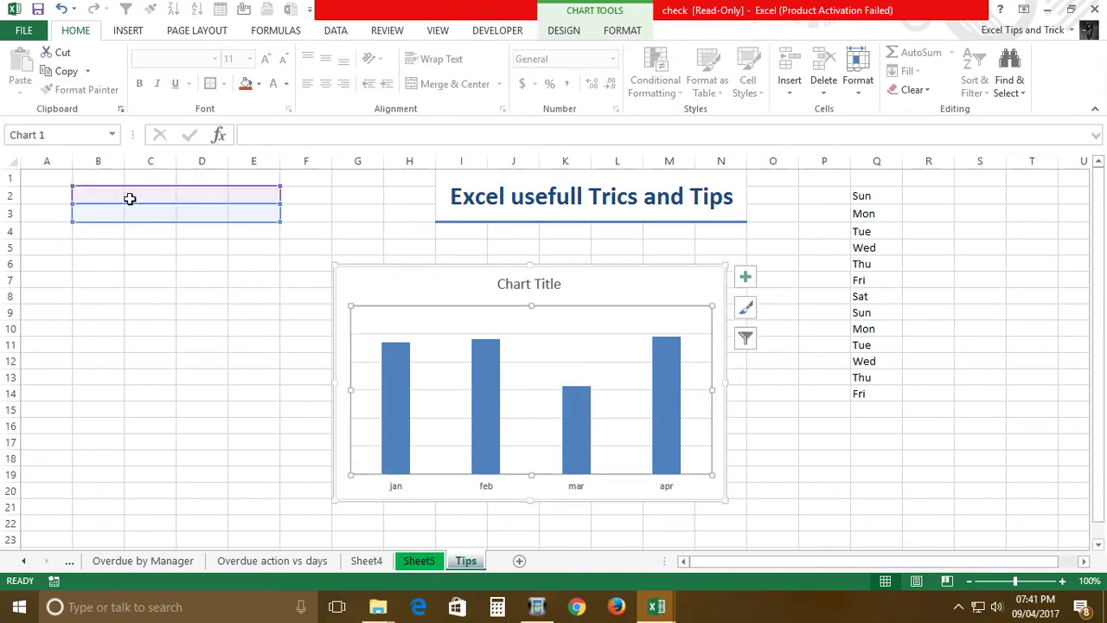
left_click(141, 263)
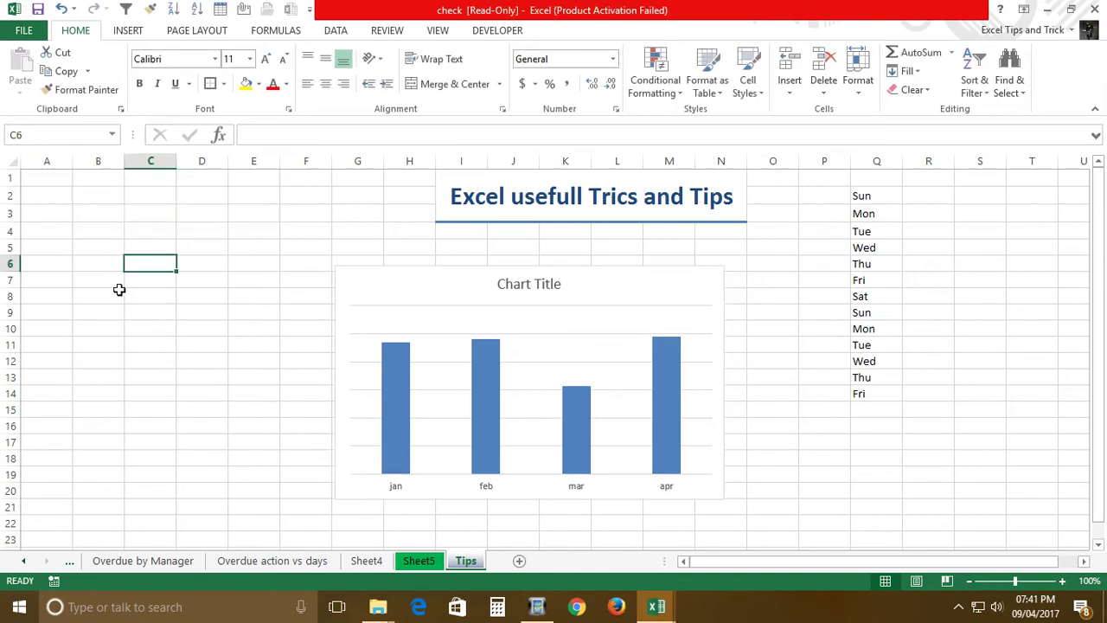
- Copy the Sun–Fri list from Q2:Q14 and paste it starting at T2
left_click_drag(861, 195, 892, 399)
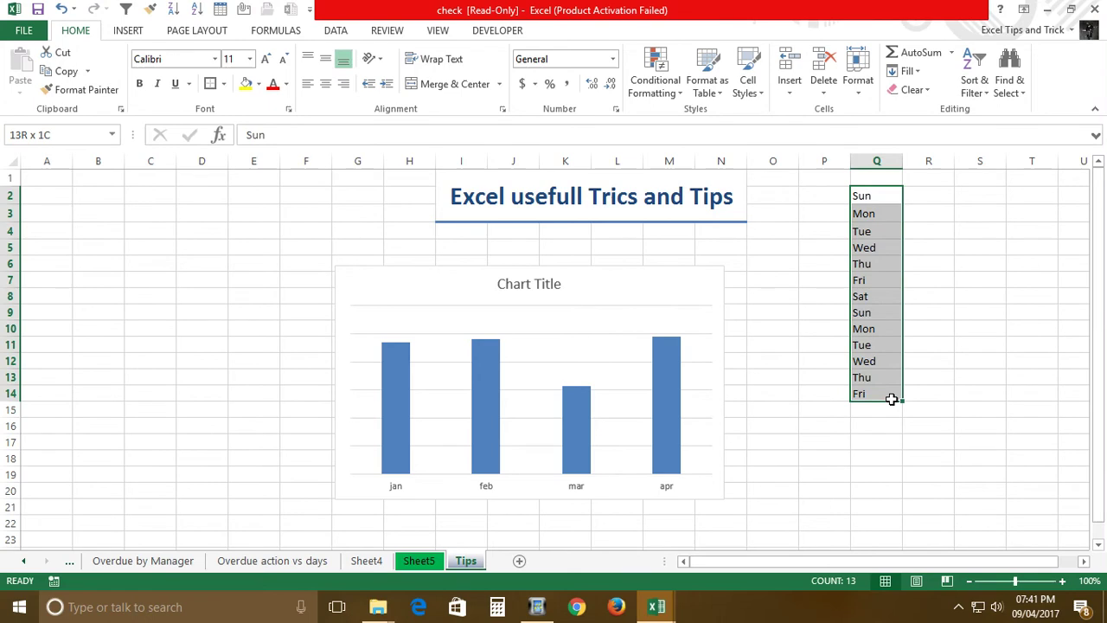
left_click(147, 282)
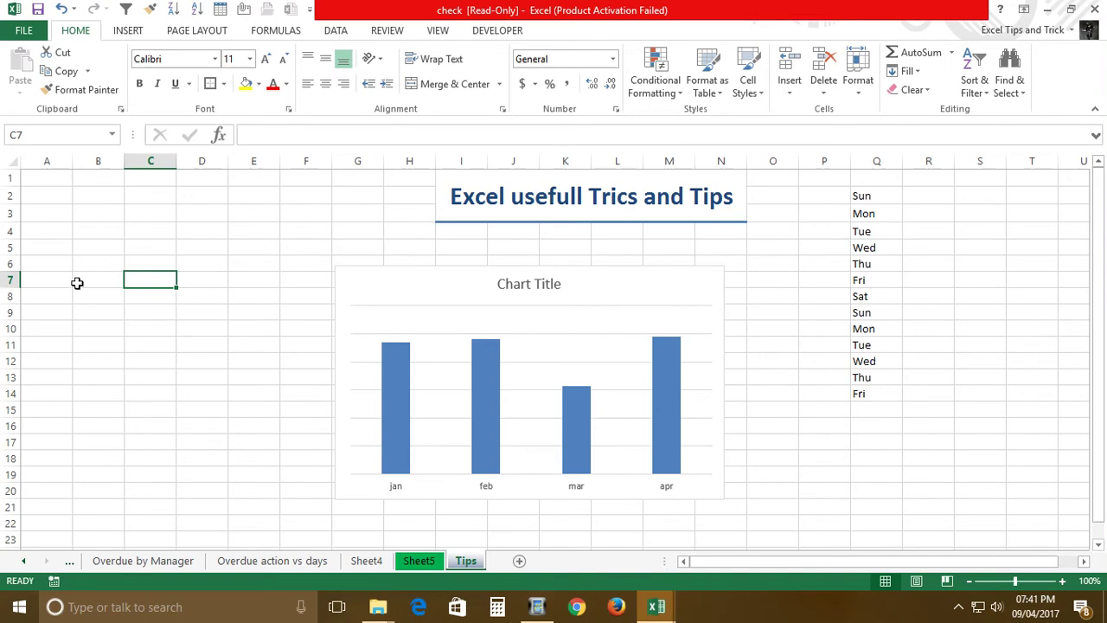
left_click(144, 261)
left_click_drag(891, 198, 895, 400)
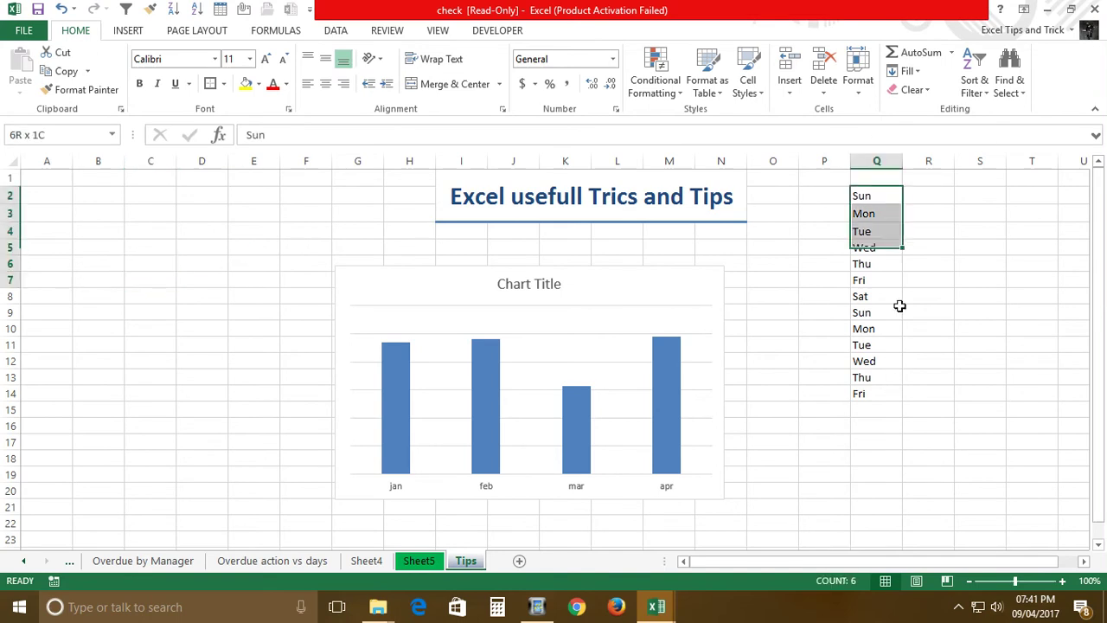
key("ctrl+c")
key("Right")
key("Right")
key("Right")
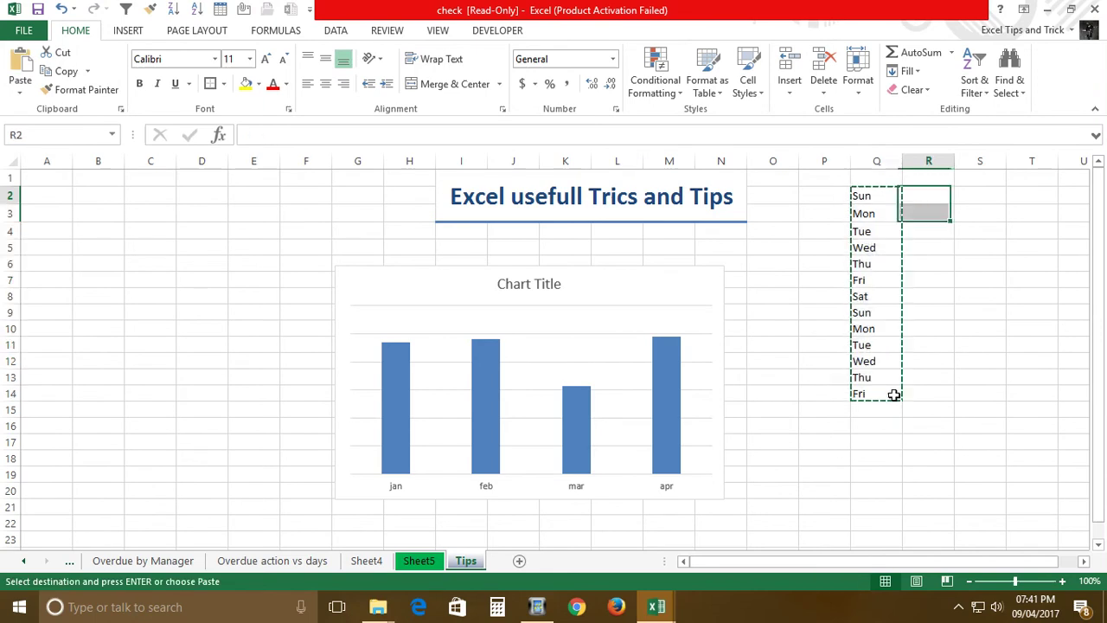
key("Return")
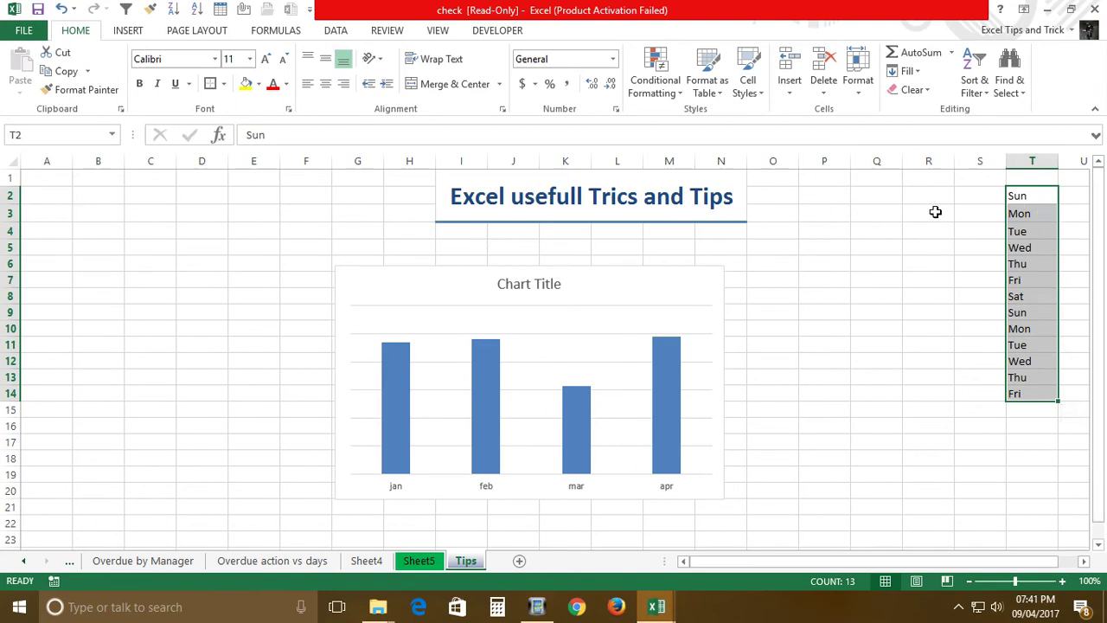
- Apply a yellow fill to C4 and finish with C4 selected
left_click(141, 233)
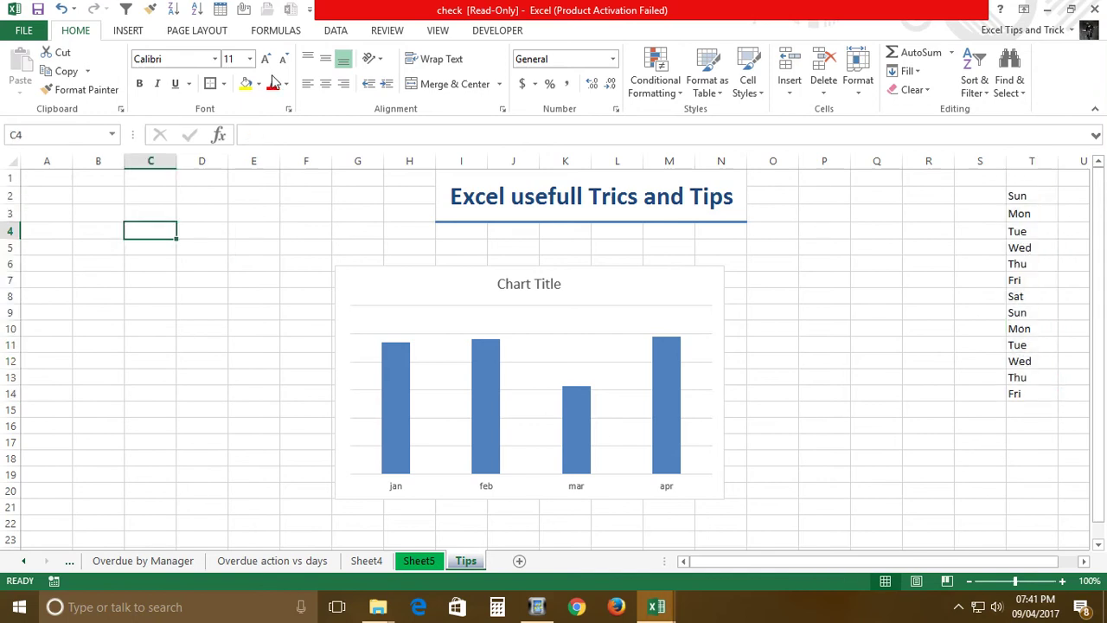
left_click(247, 84)
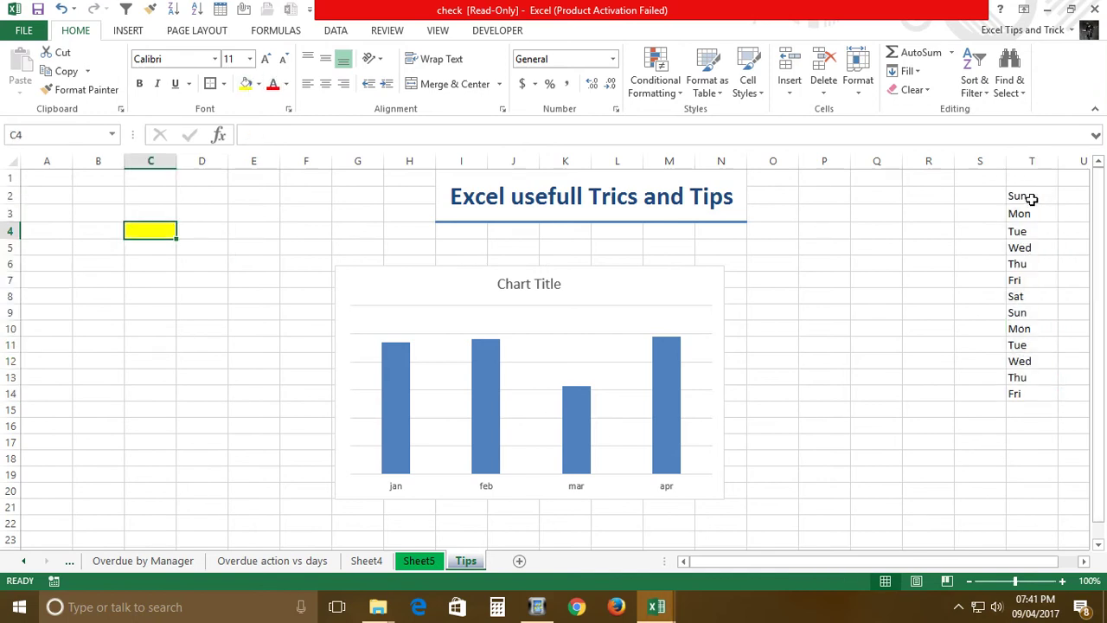
left_click_drag(1032, 199, 1032, 398)
left_click(154, 264)
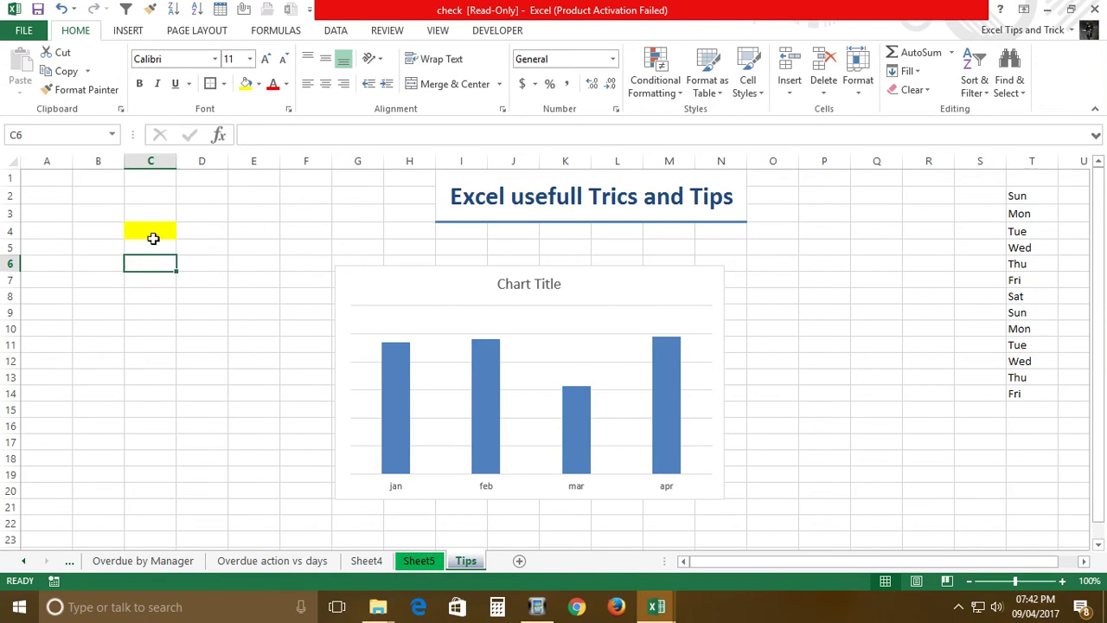
left_click(160, 237)
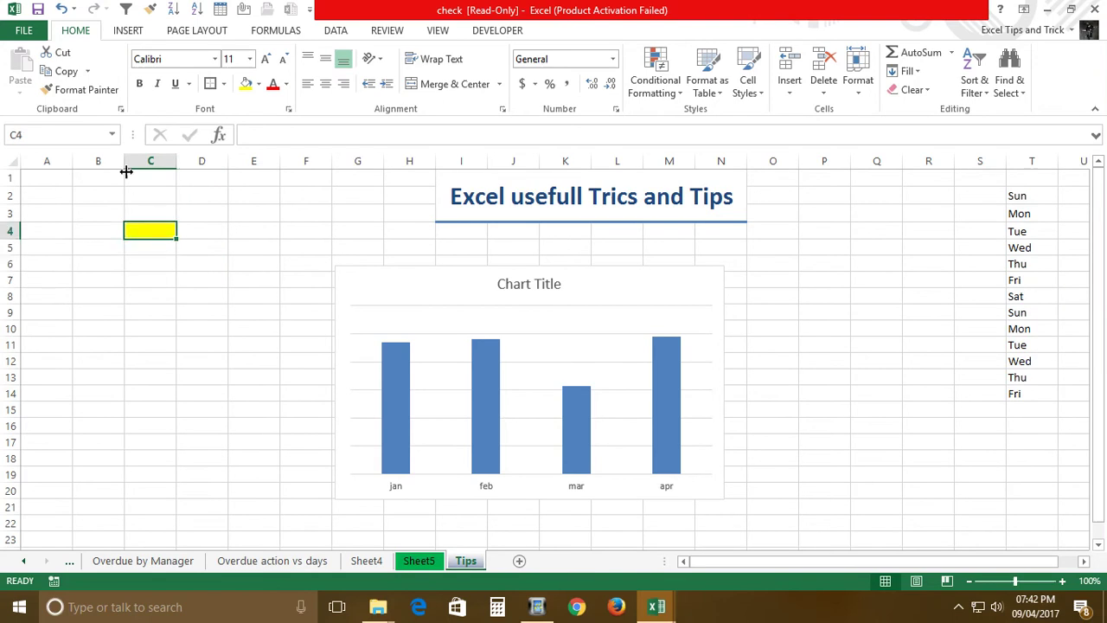
- Add List data validation to C4 with source $T$2:$T$14 for a weekday drop-down
left_click(334, 32)
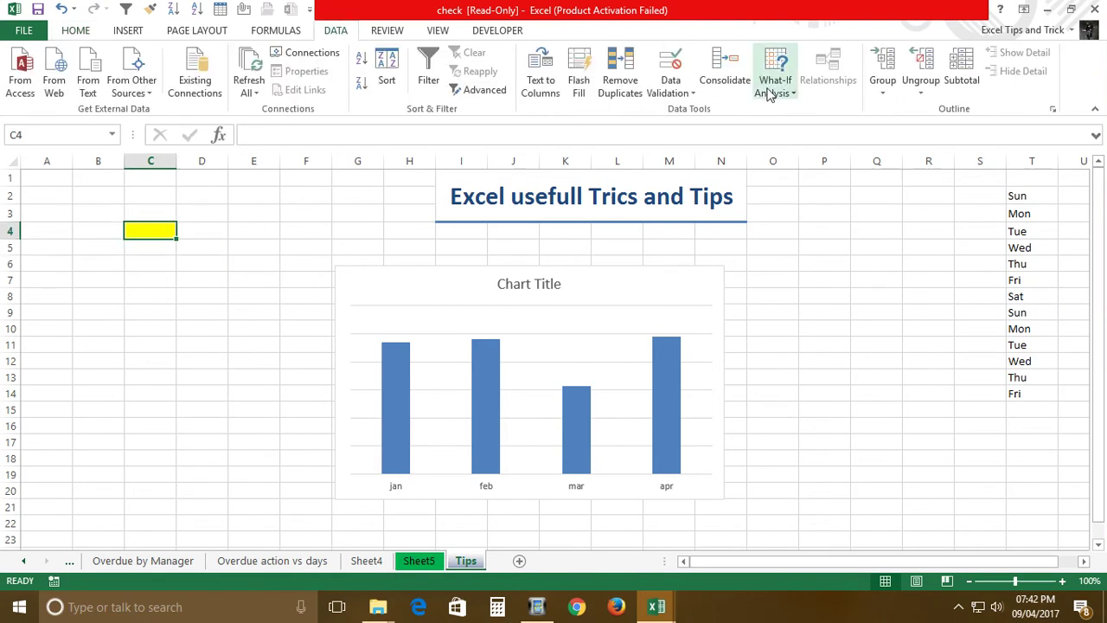
left_click(688, 93)
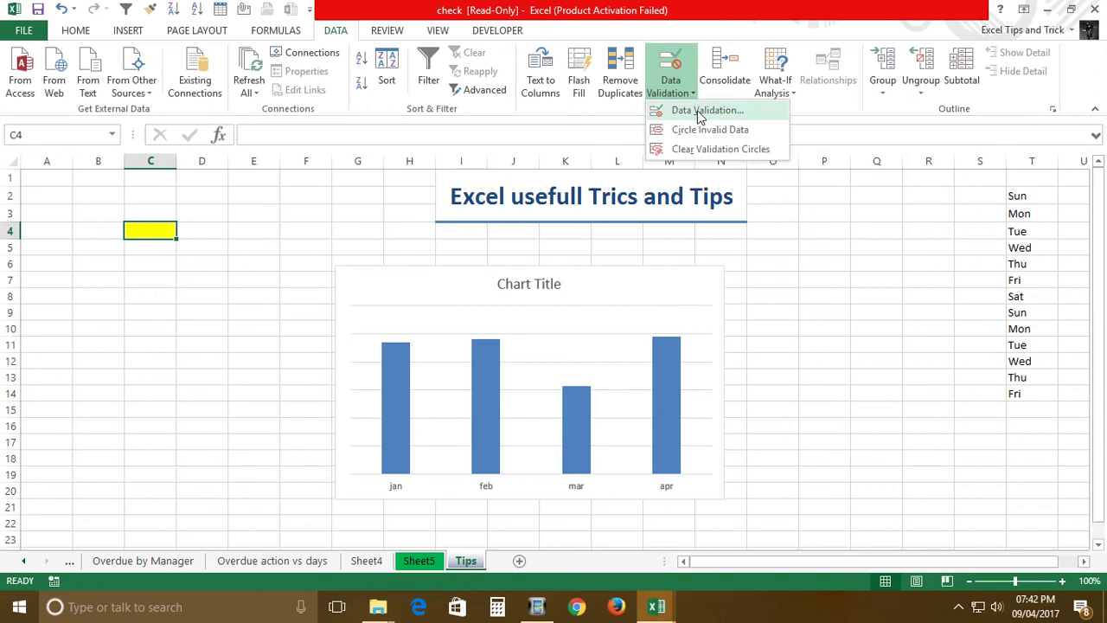
left_click(707, 111)
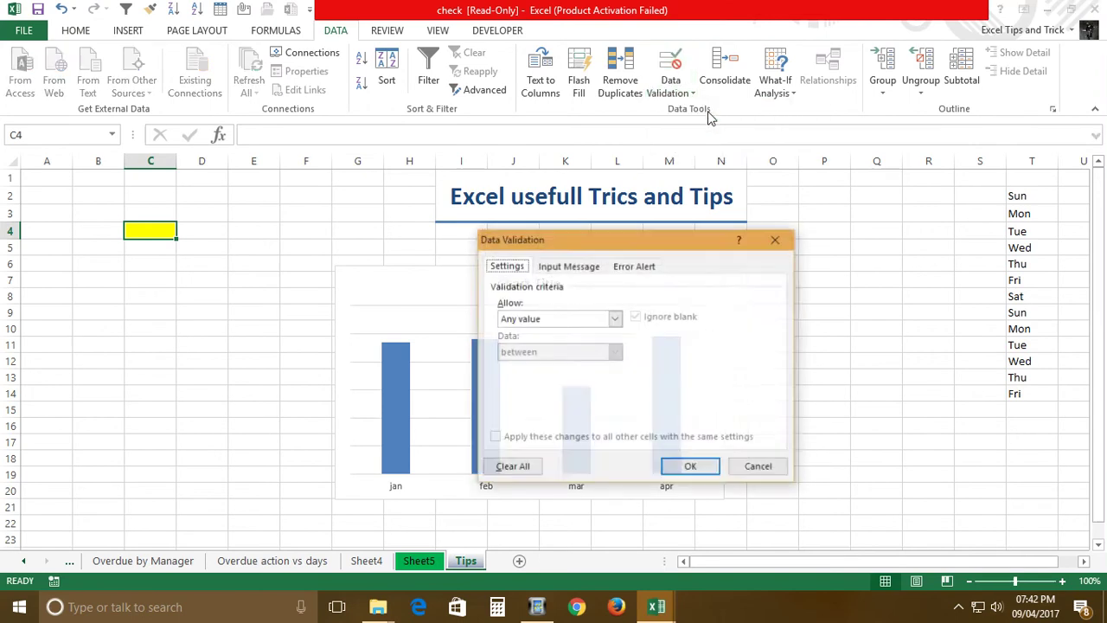
left_click(616, 320)
left_click(522, 364)
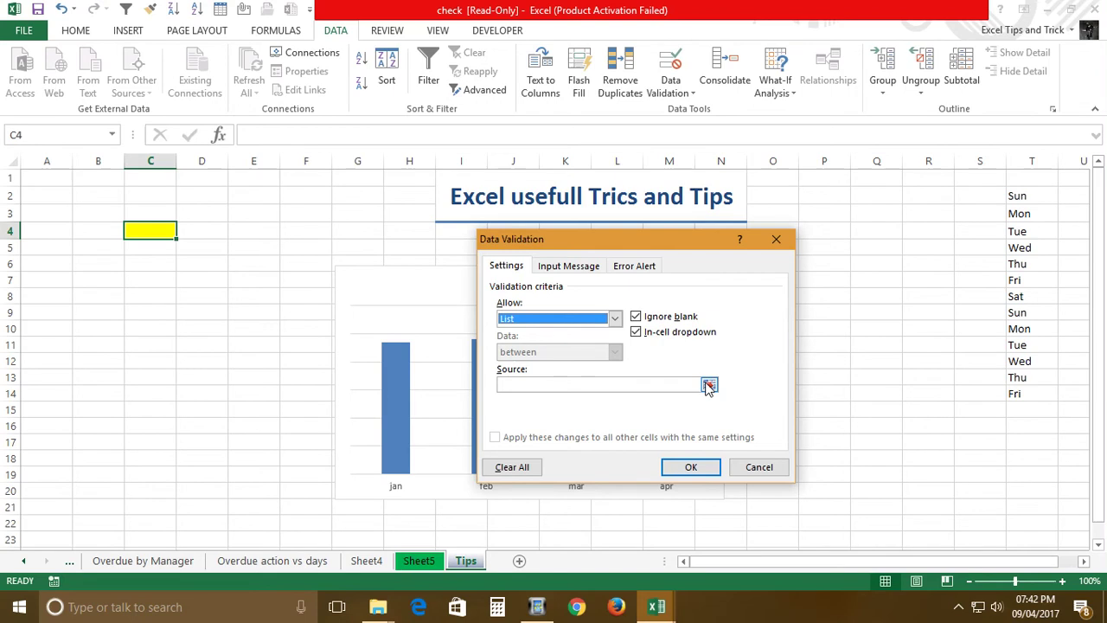
left_click(709, 385)
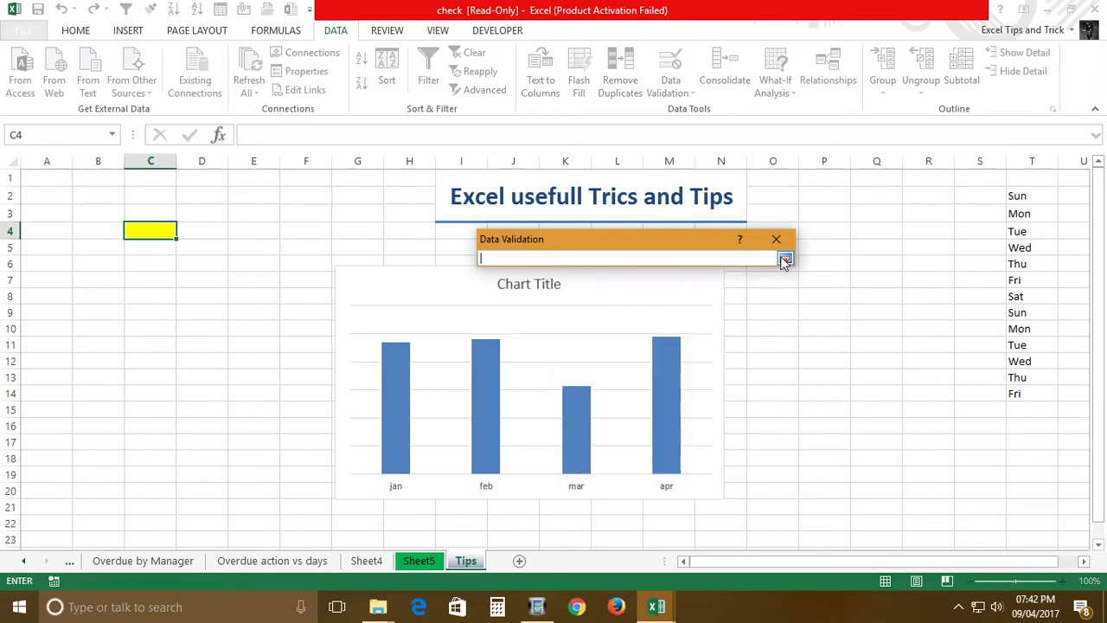
left_click_drag(1038, 197, 1038, 393)
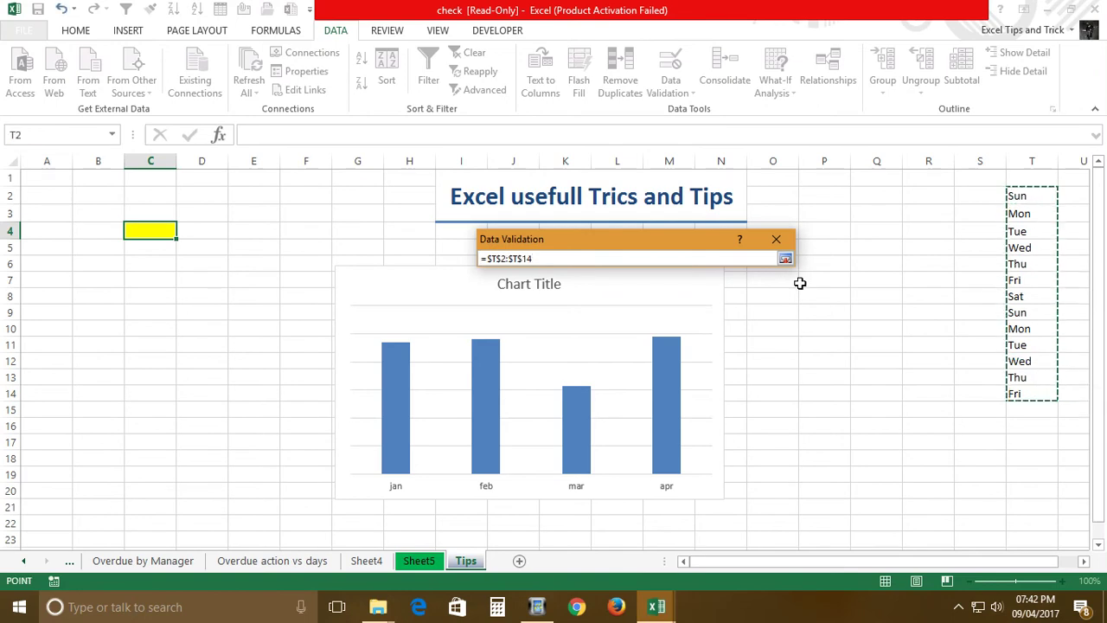
left_click(784, 258)
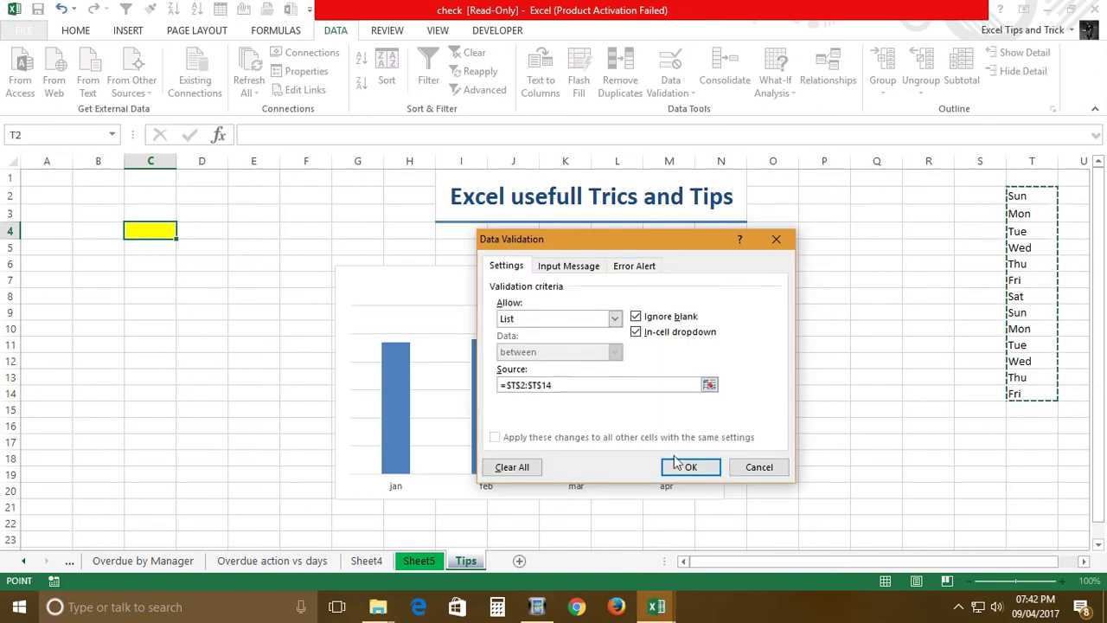
left_click(704, 469)
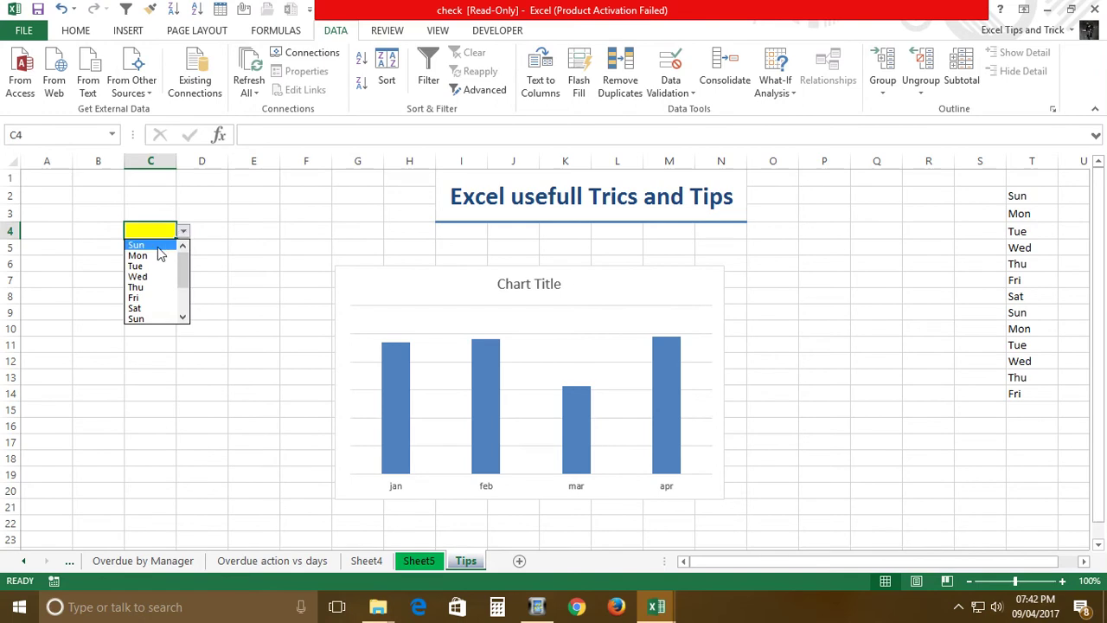
- Try C4's drop-down, settling on Mon
left_click(159, 247)
left_click(182, 232)
left_click(161, 276)
left_click(183, 232)
left_click(159, 300)
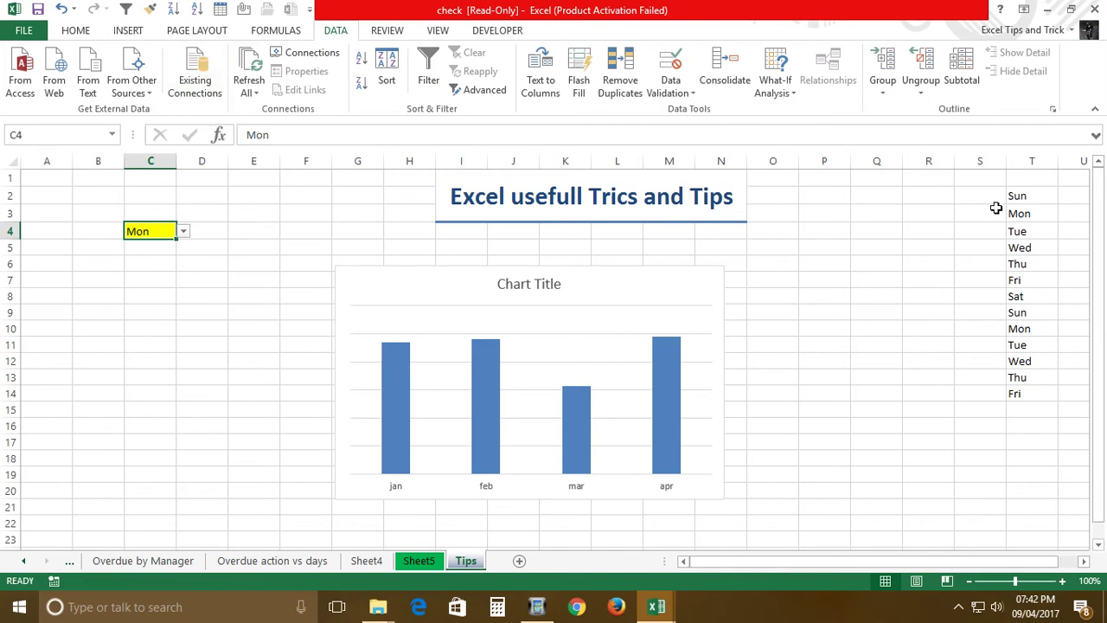
- Hide column T with the source day names and reselect C4
left_click(1031, 164)
right_click(1018, 239)
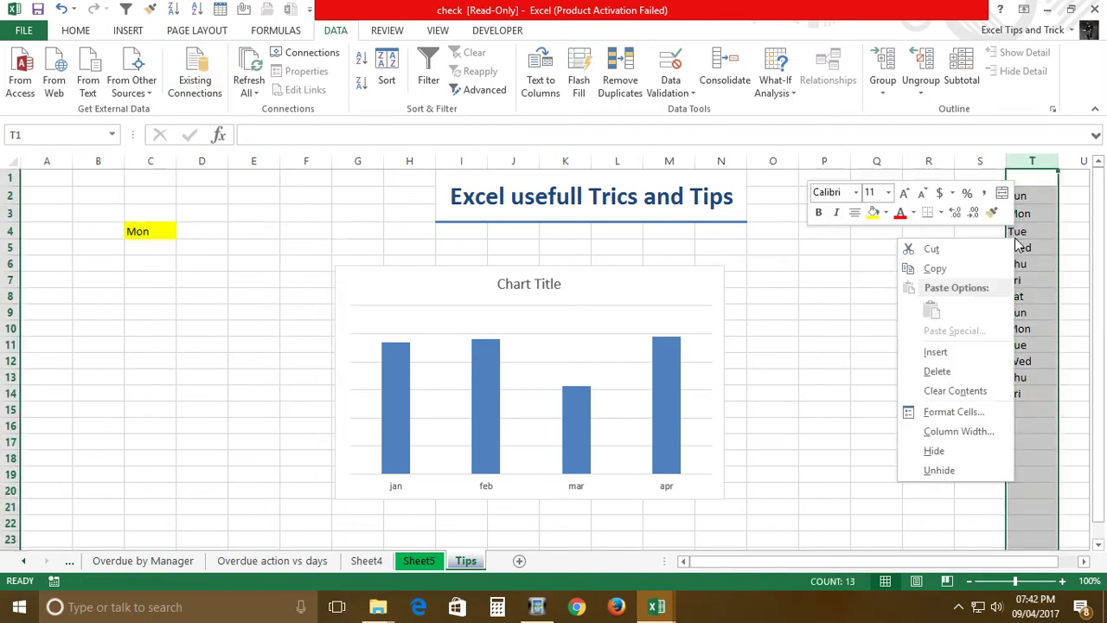
left_click(936, 451)
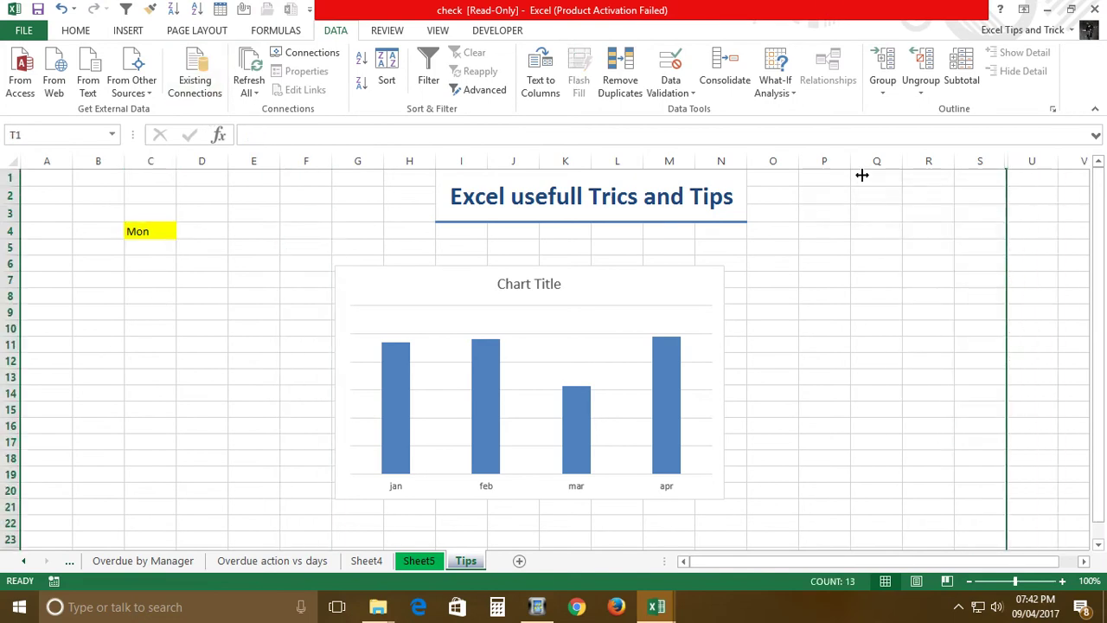
left_click(166, 233)
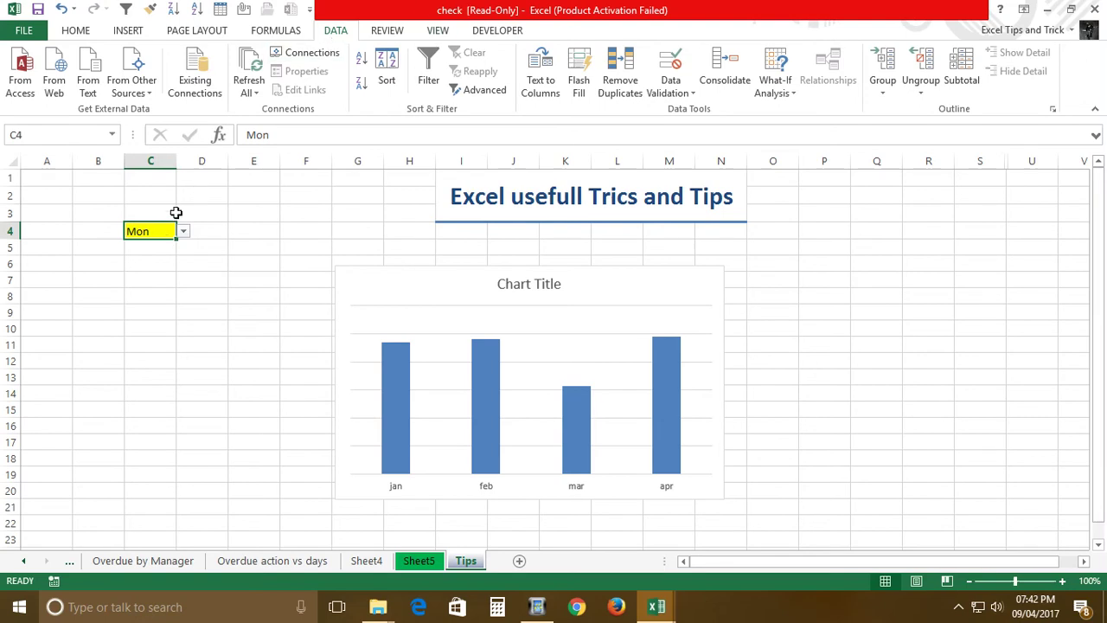
- Review C4's data validation settings and close them unchanged
left_click(693, 92)
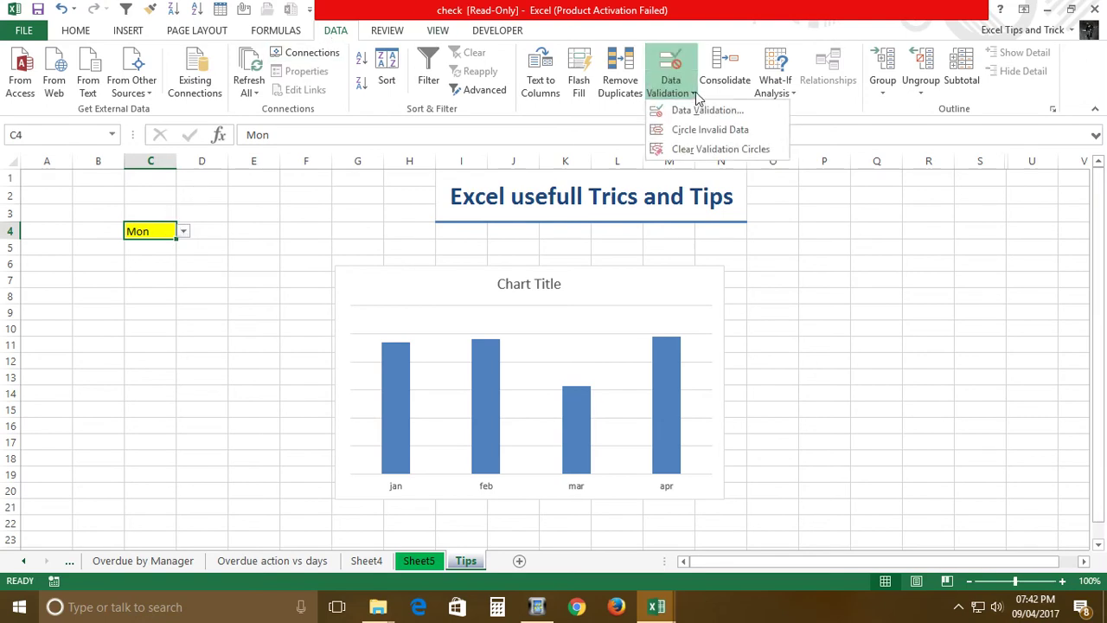
left_click(701, 110)
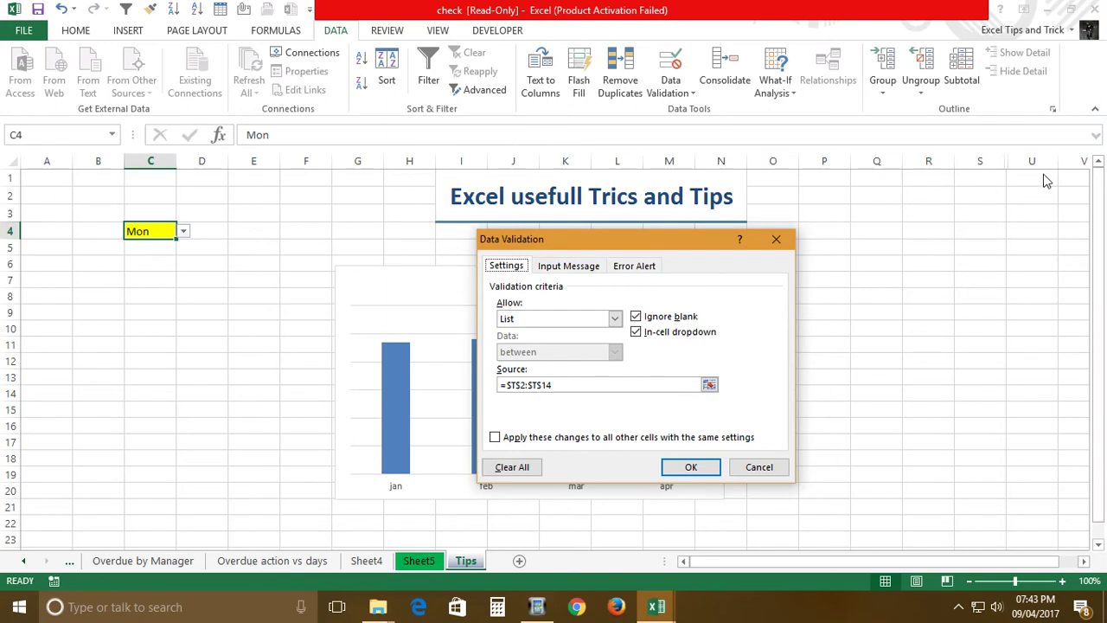
left_click(762, 468)
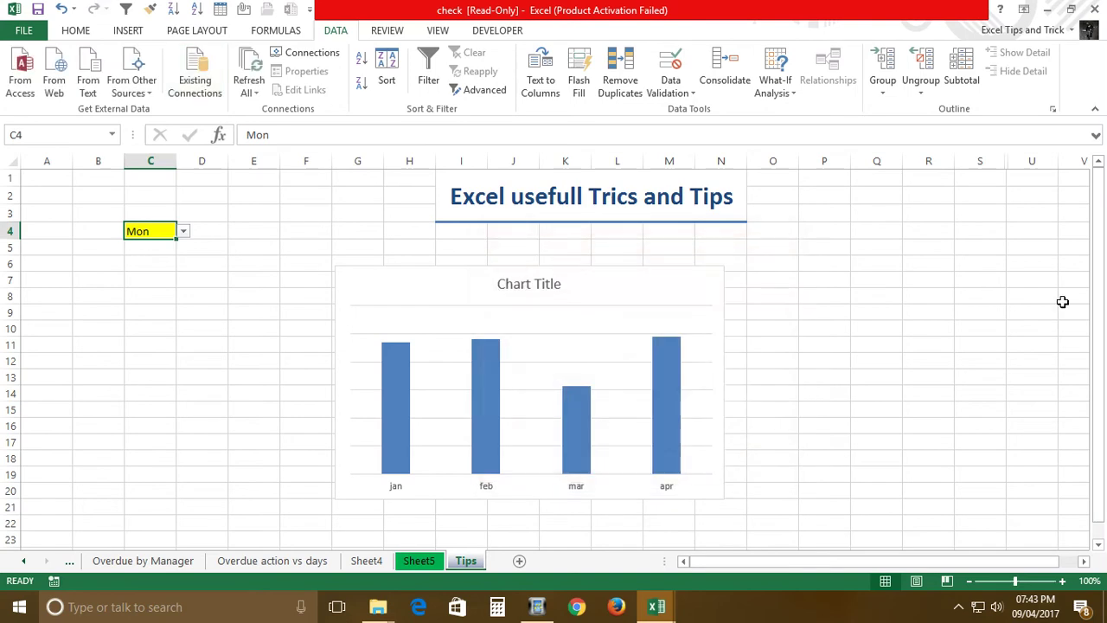
- Unhide column T by selecting the columns around it
left_click(999, 178)
mouse_move(1000, 178)
left_mouse_down()
mouse_move(922, 182)
mouse_move(1042, 175)
left_mouse_up()
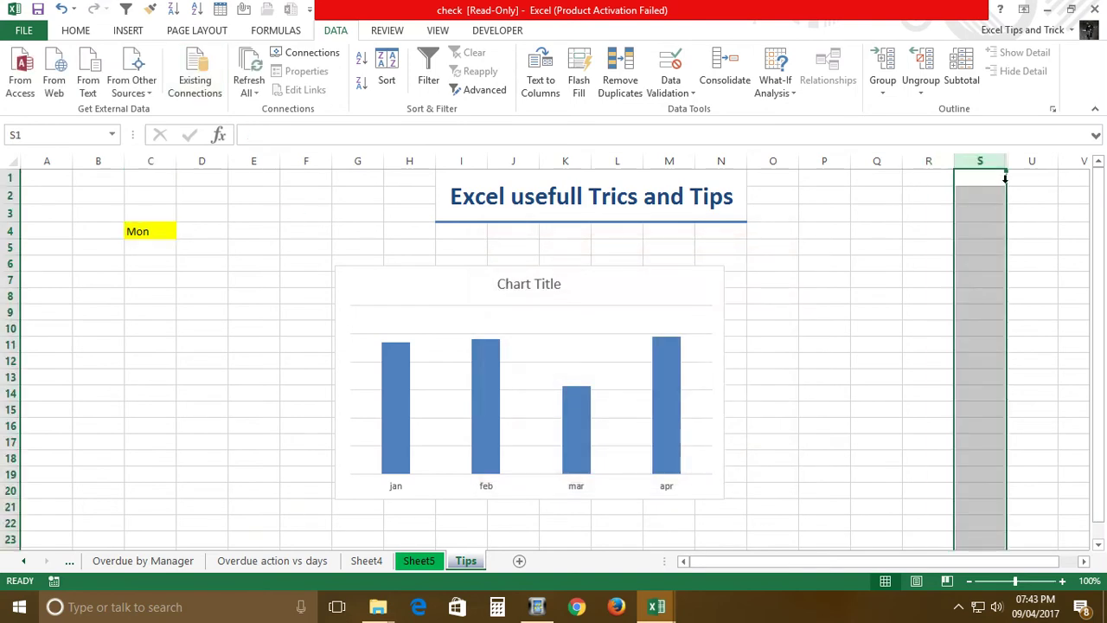
left_click_drag(1042, 175, 1042, 175)
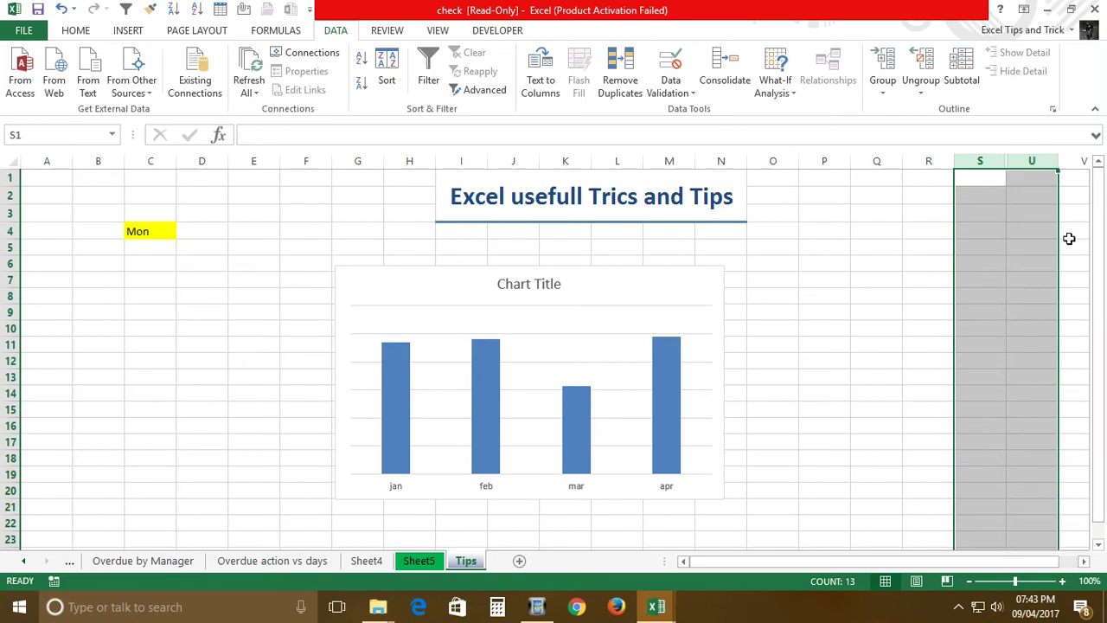
right_click(1002, 284)
left_click(929, 517)
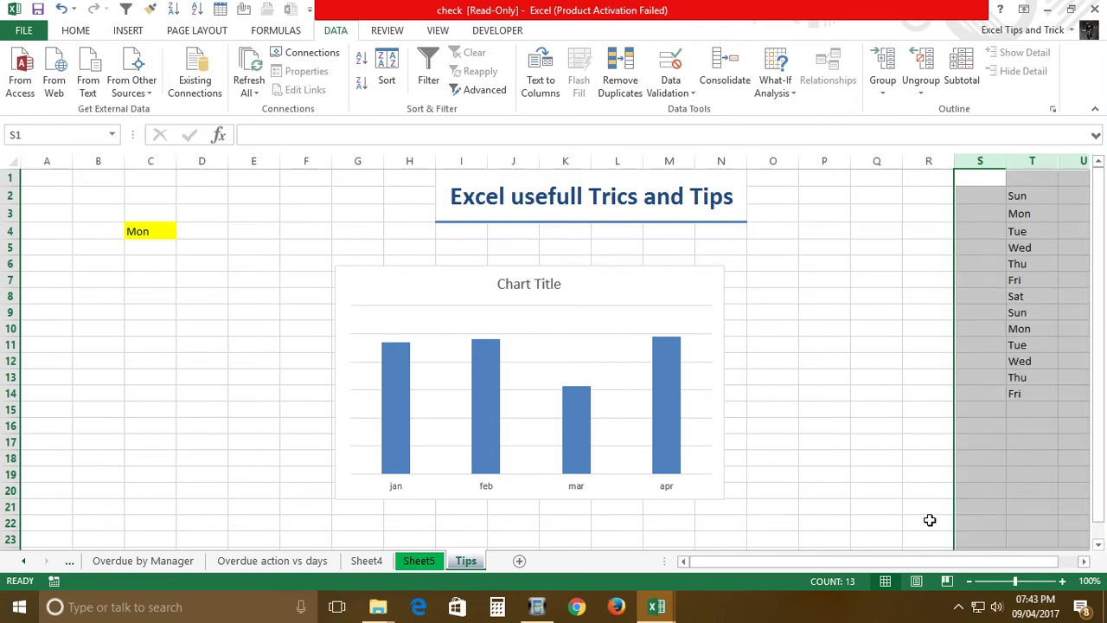
- Enter Hello in T15, fixing the typo, then check C4's list still shows Mon
left_click(1021, 404)
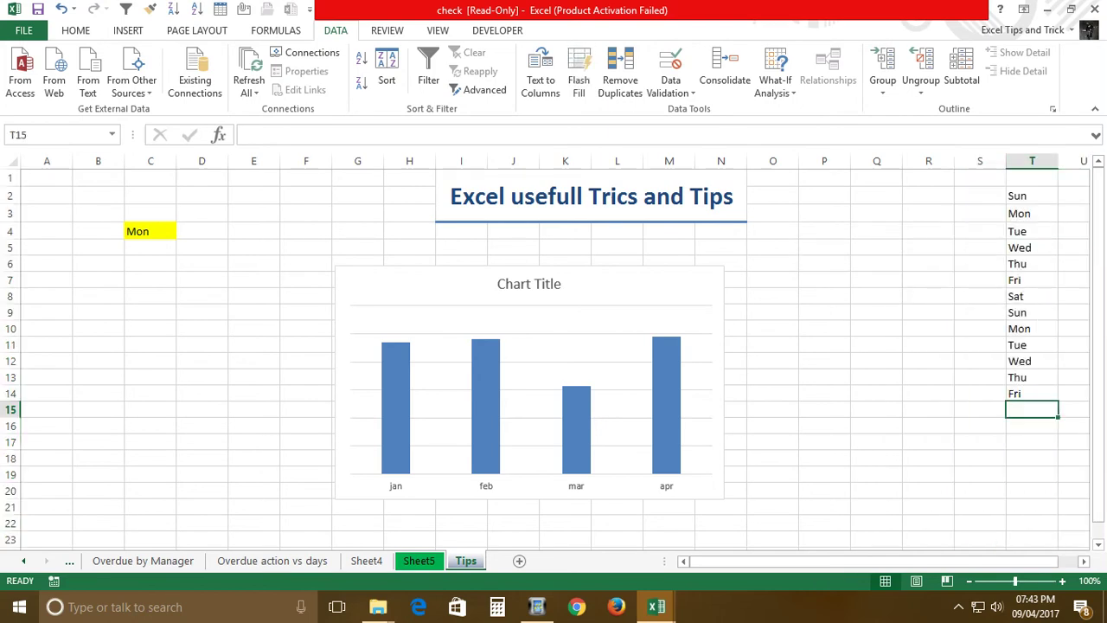
type("hell")
key("Return")
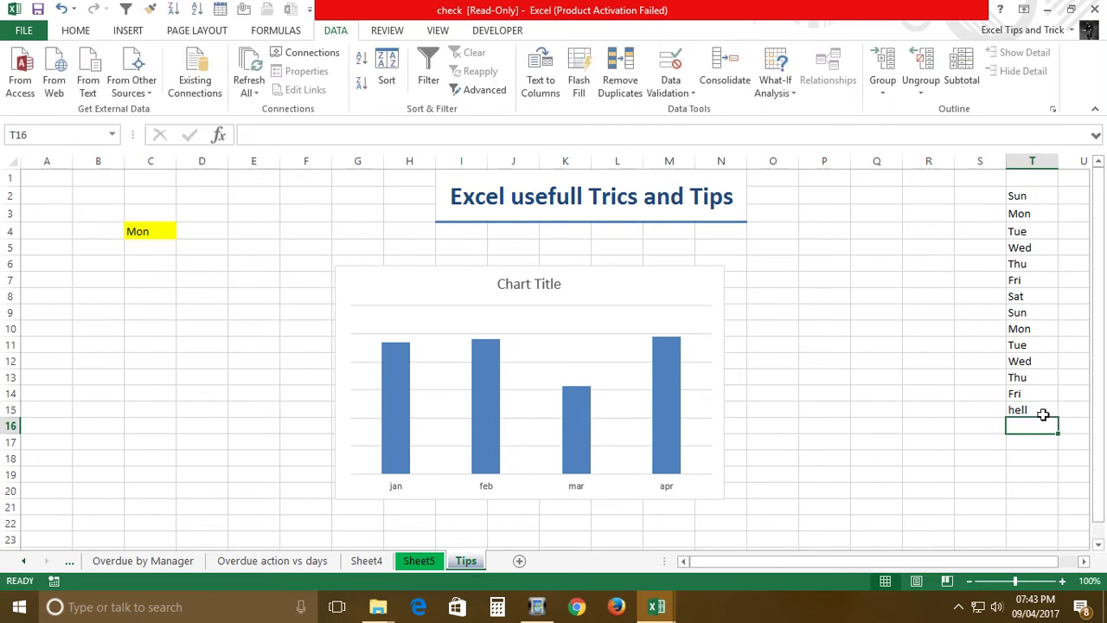
left_click(1043, 414)
type("He")
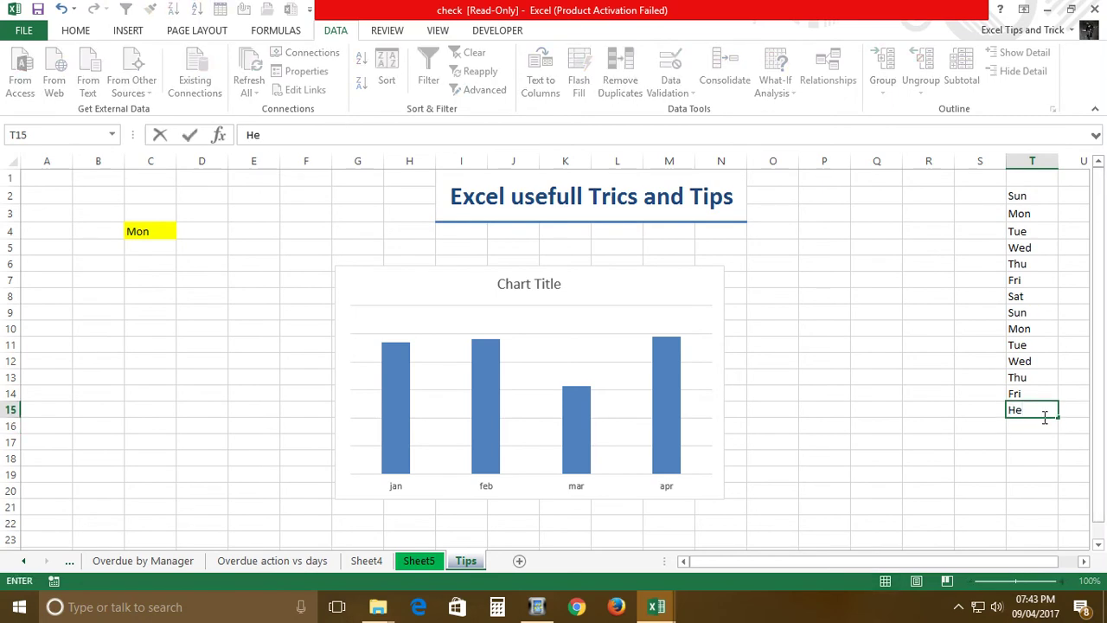
type("llo")
key("Return")
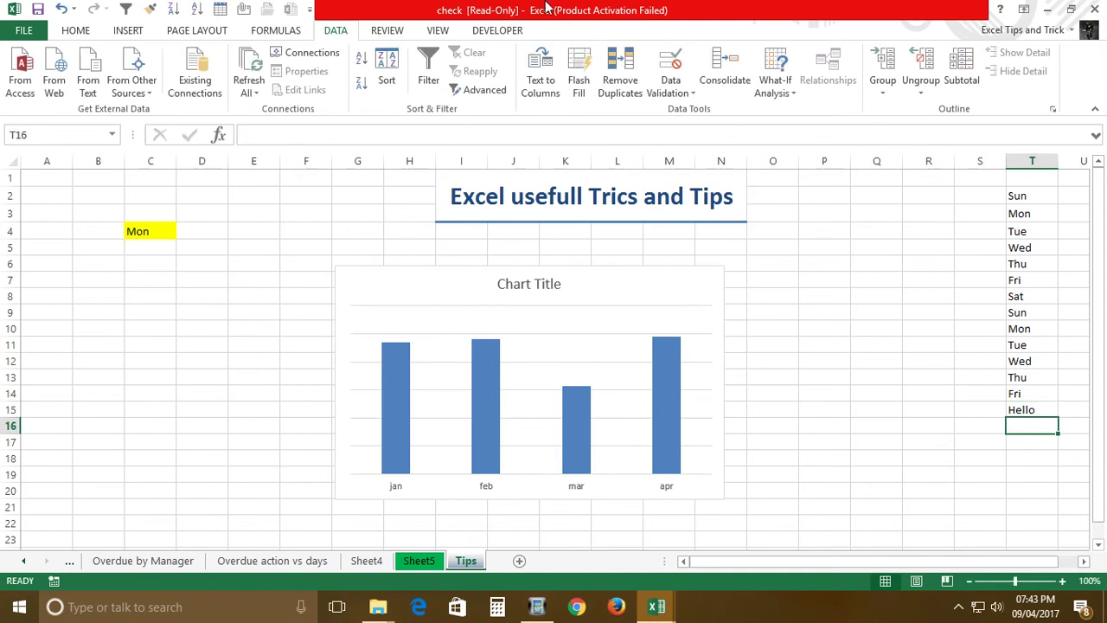
left_click(165, 234)
left_click(184, 233)
left_click(157, 234)
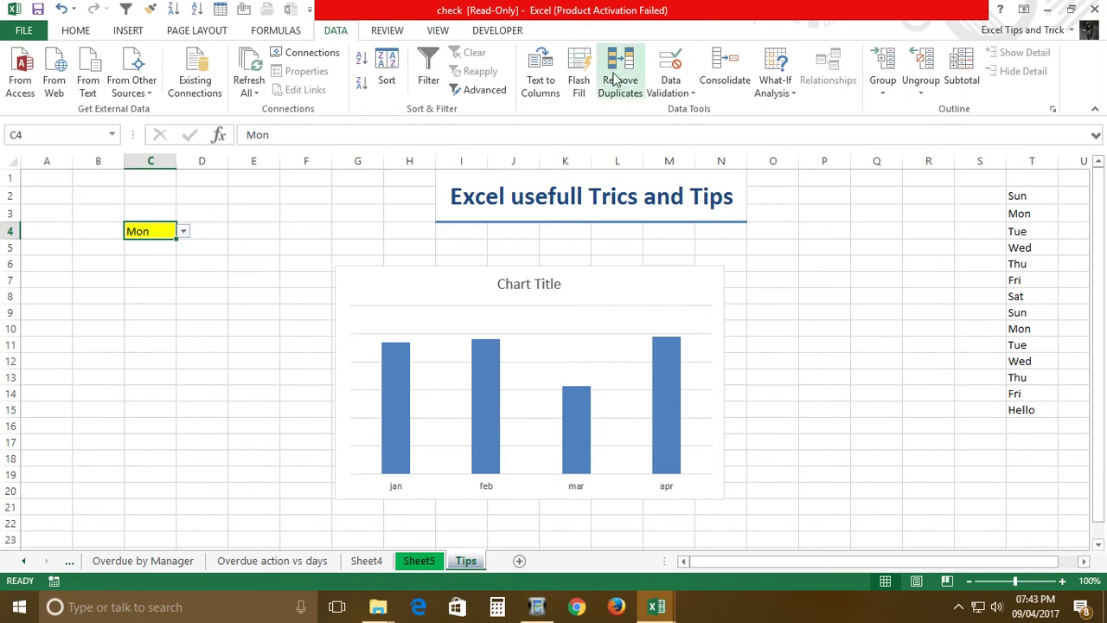
- Change C4's validation source to $T$2:$T$15 so the list includes Hello
left_click(680, 97)
left_click(700, 109)
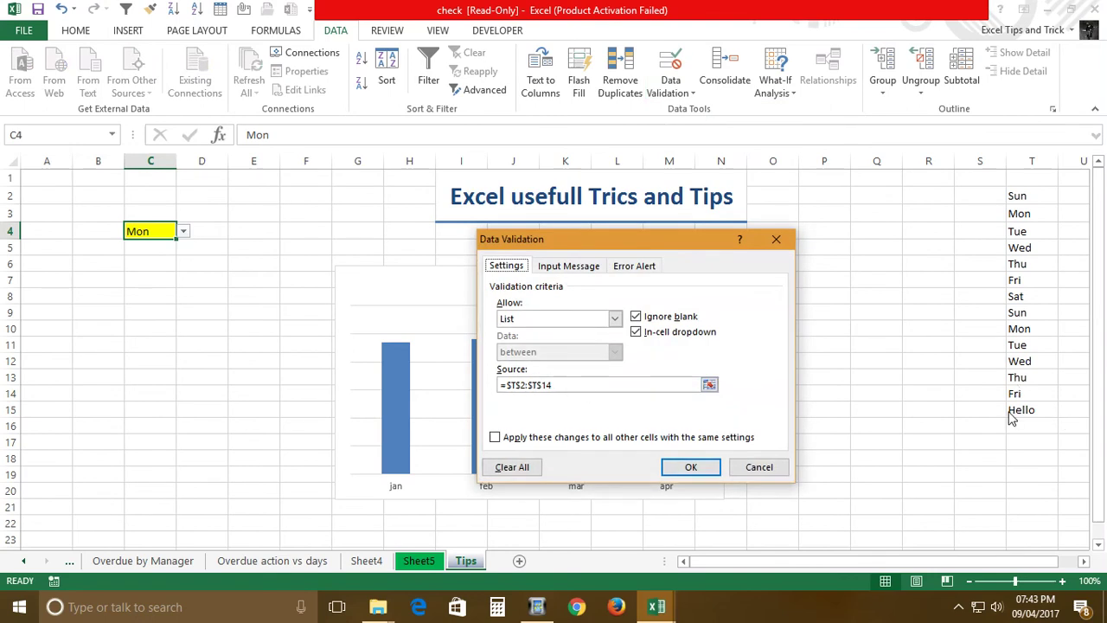
left_click(710, 385)
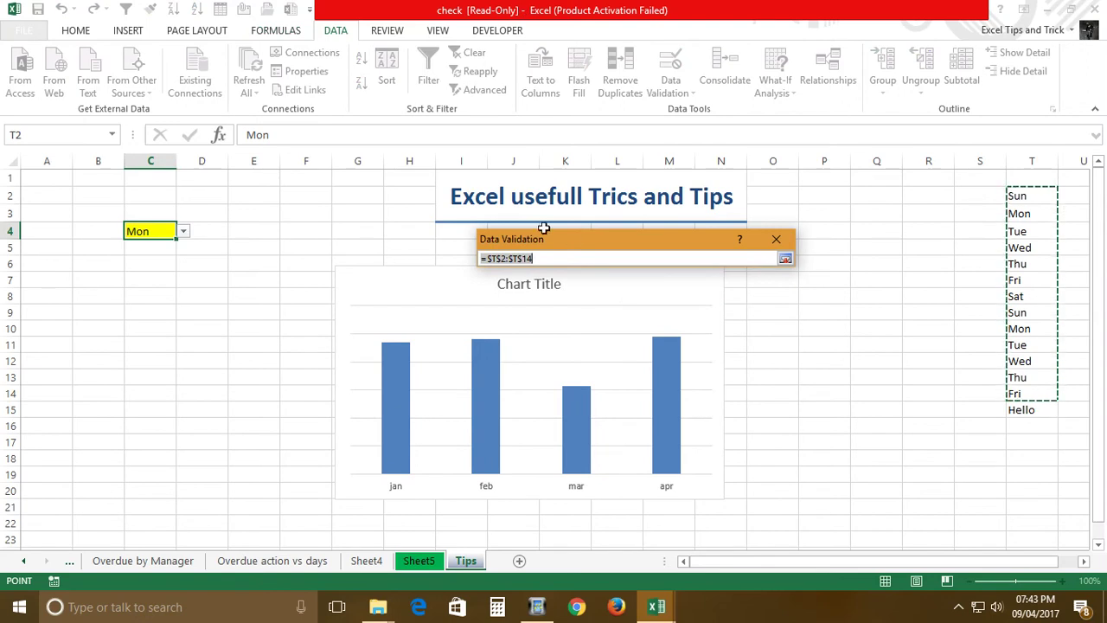
left_click(561, 260)
key("BackSpace")
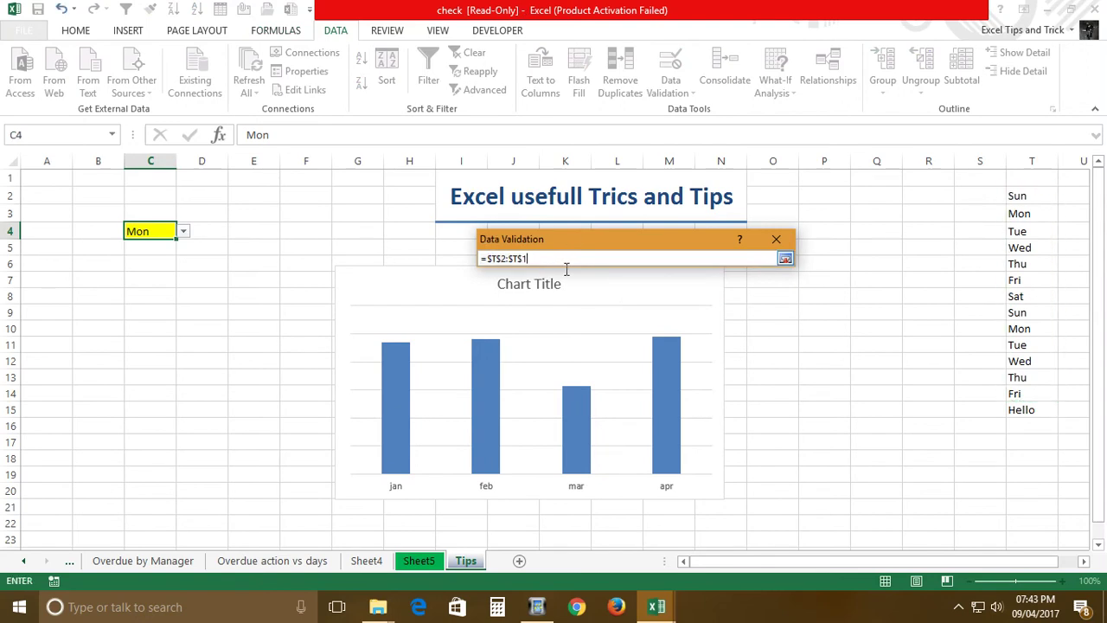
type("5")
left_click(783, 258)
left_click(691, 467)
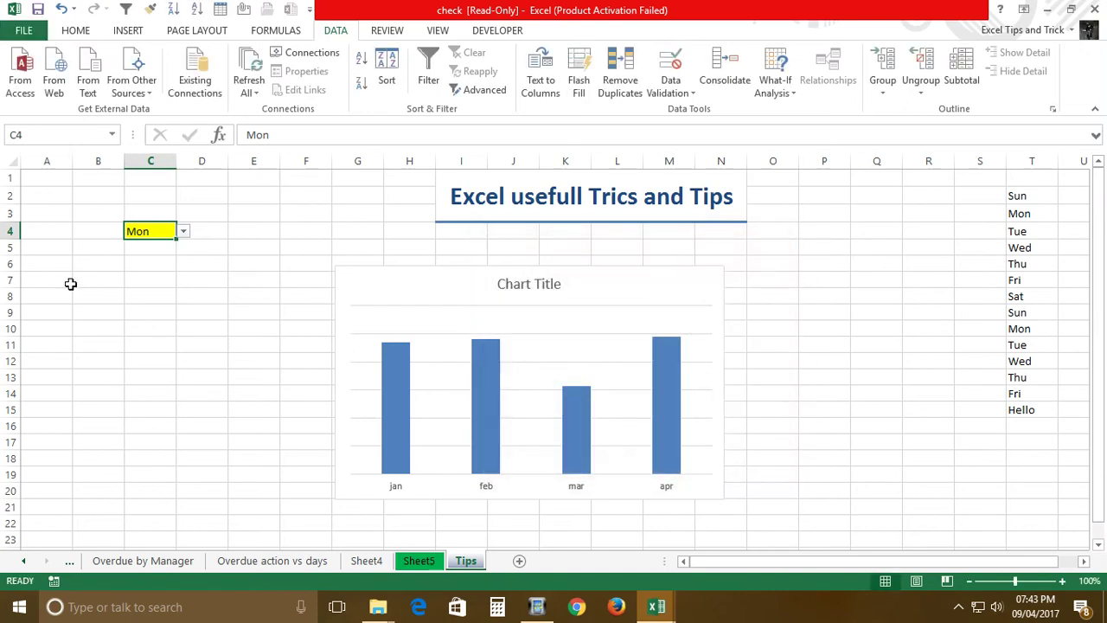
- Scroll C4's drop-down to check for Hello, then close it leaving Mon
left_click(184, 232)
left_click(183, 233)
left_click(185, 235)
left_click_drag(185, 262, 182, 339)
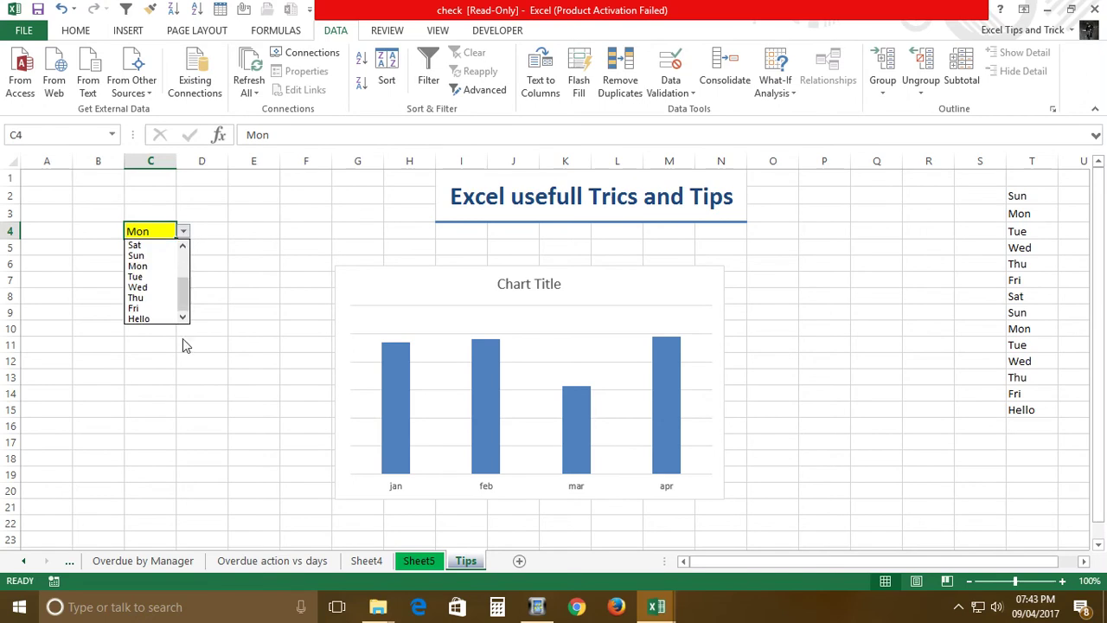
left_click(415, 245)
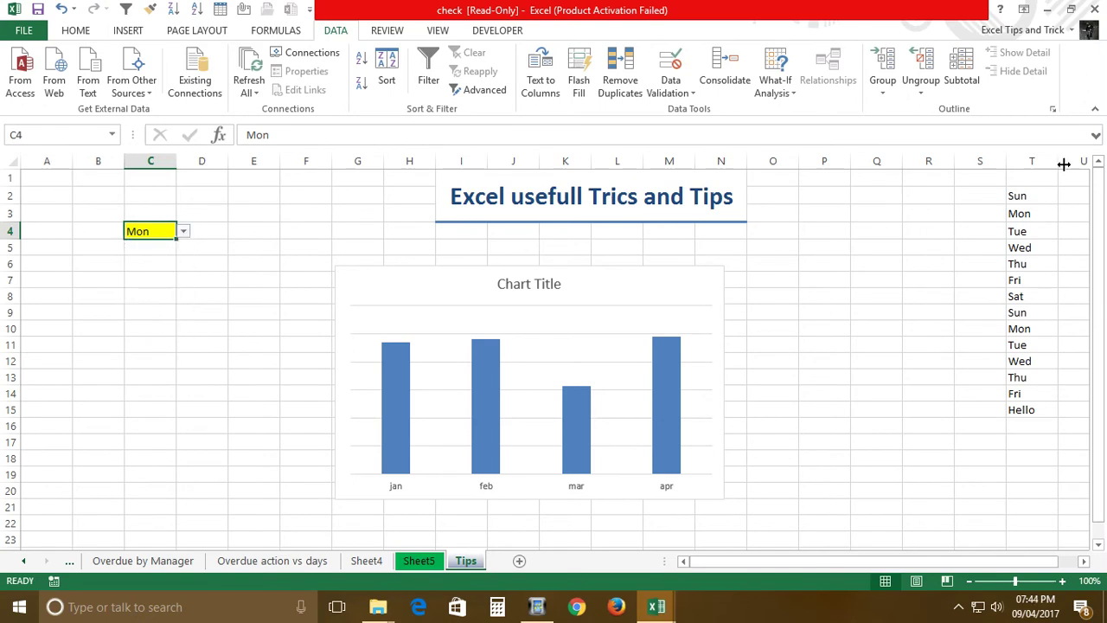
- Hide column T and move to cell C9
left_click(1028, 164)
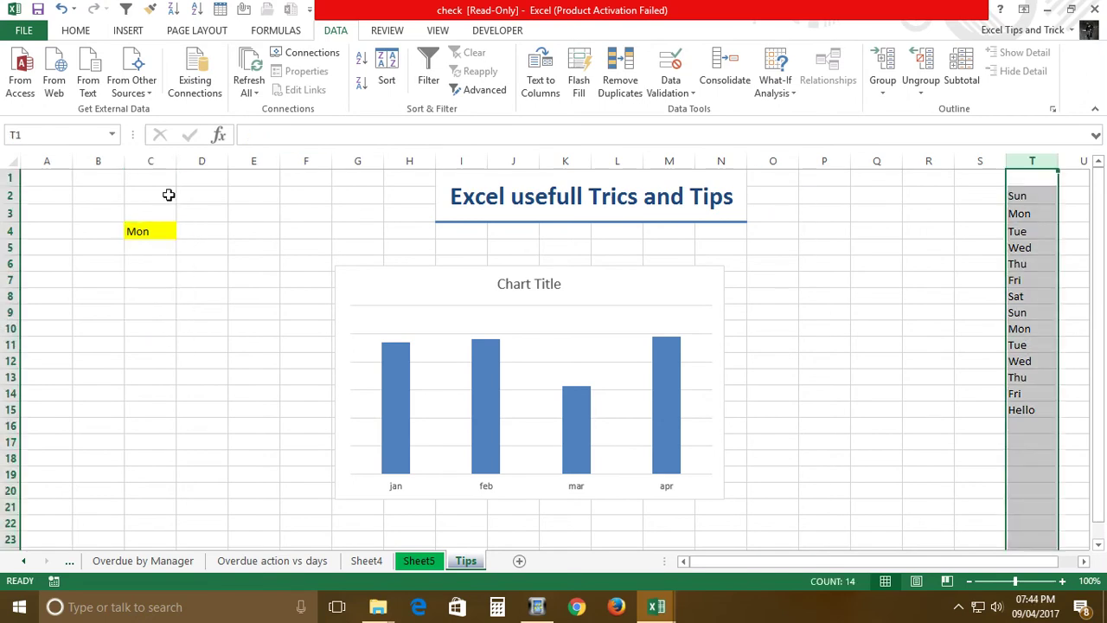
right_click(1018, 251)
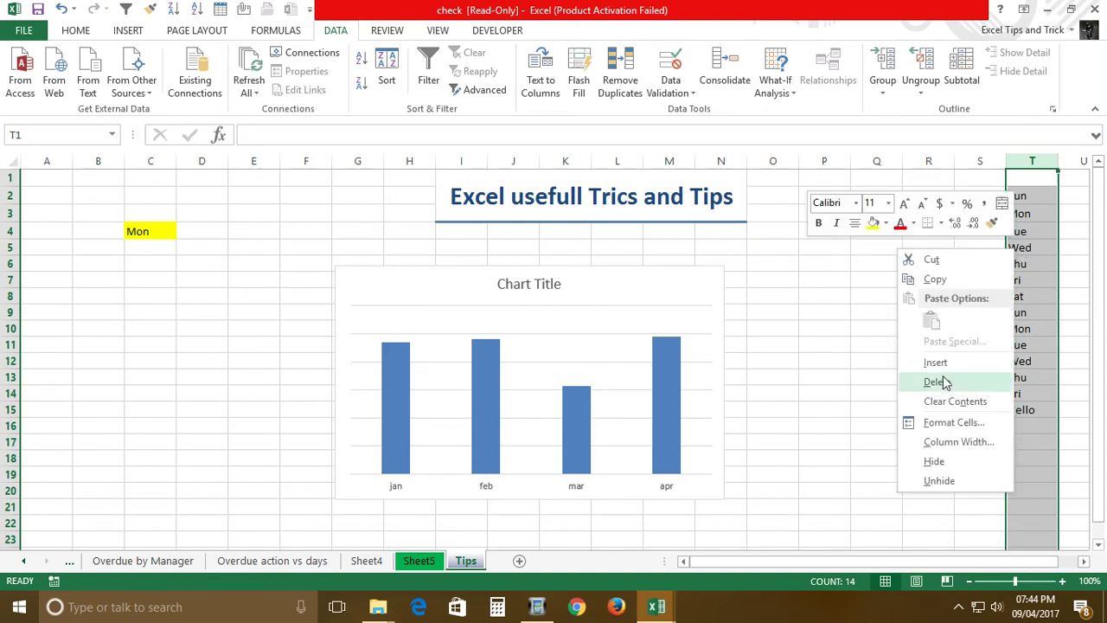
left_click(936, 461)
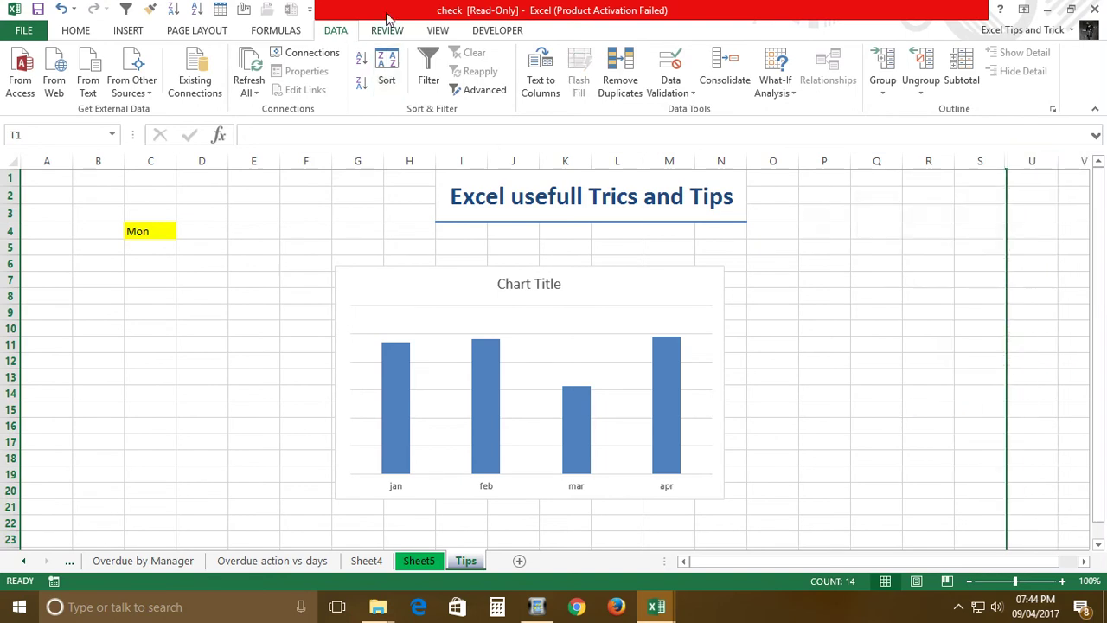
left_click(150, 312)
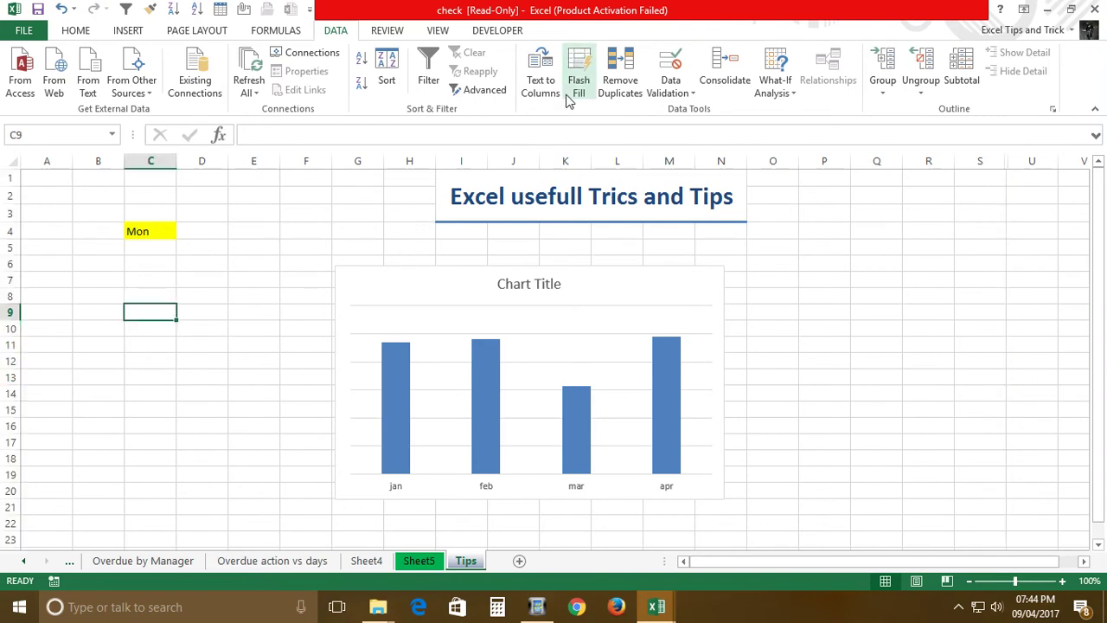
- Enter the note 'Alt+D+L' in cell D6, then select C11 on the Home tab
left_click(202, 196)
left_click(215, 311)
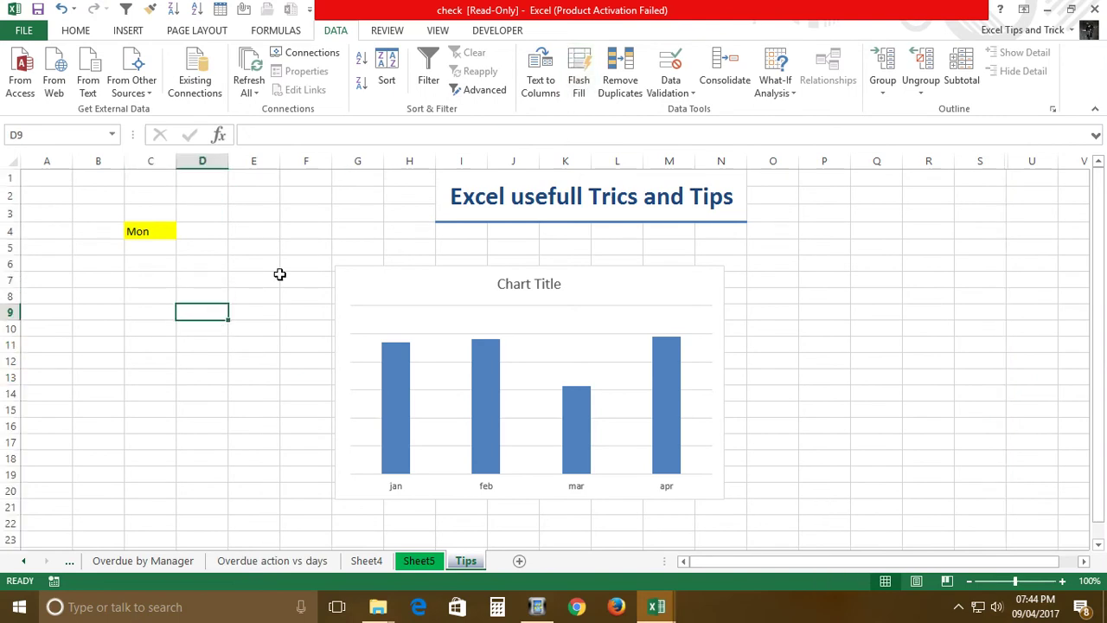
left_click(274, 266)
key("Left")
type("Alt")
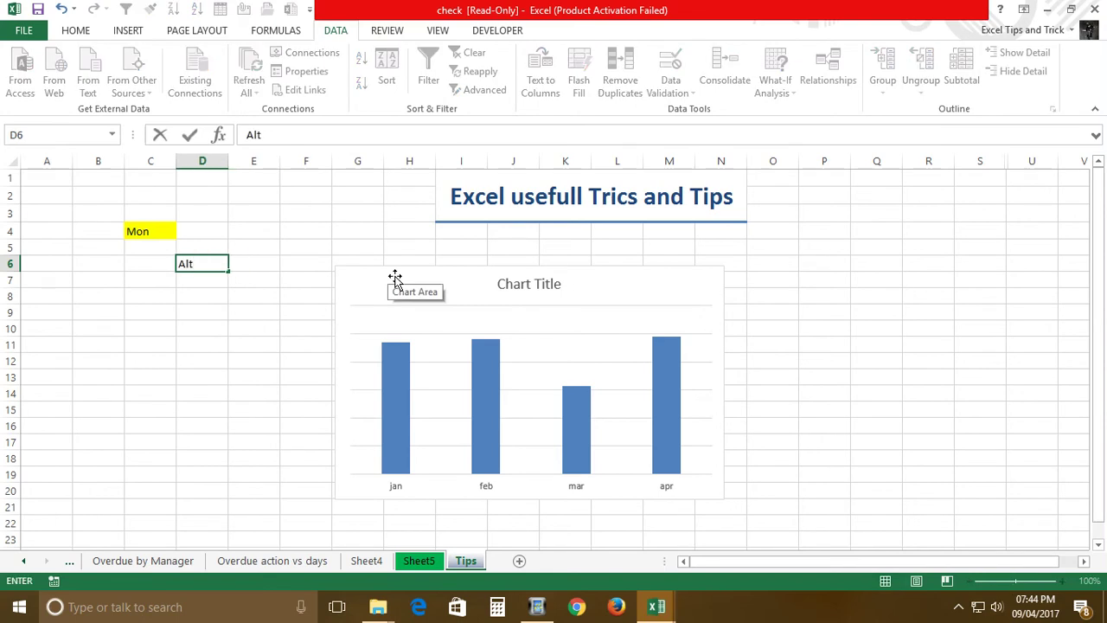
type("+DL+")
key("BackSpace")
key("BackSpace")
key("Return")
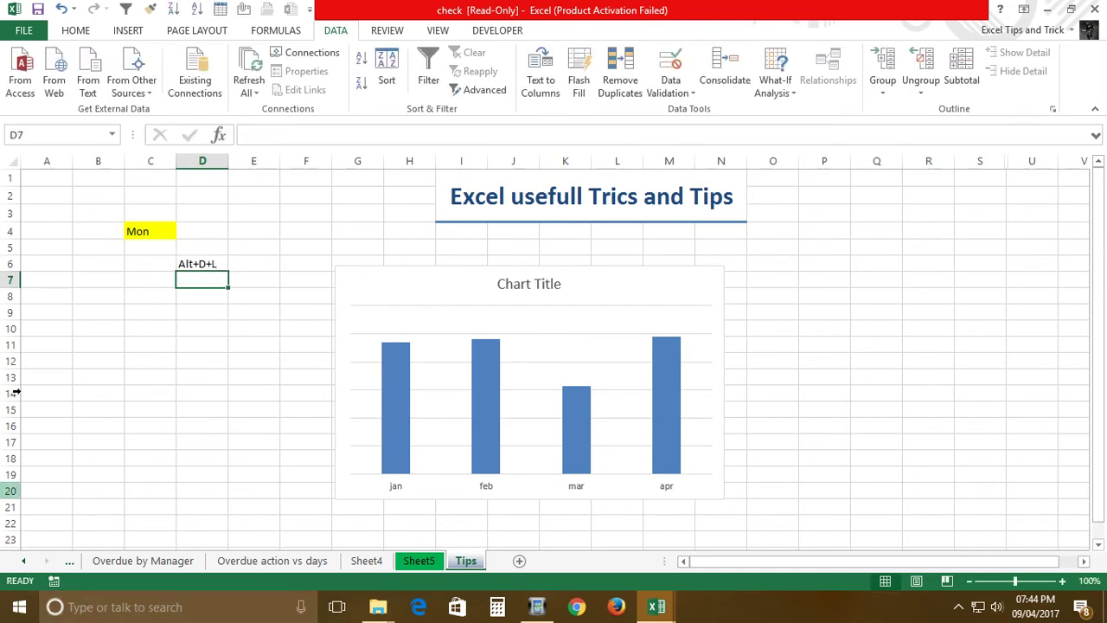
left_click(145, 350)
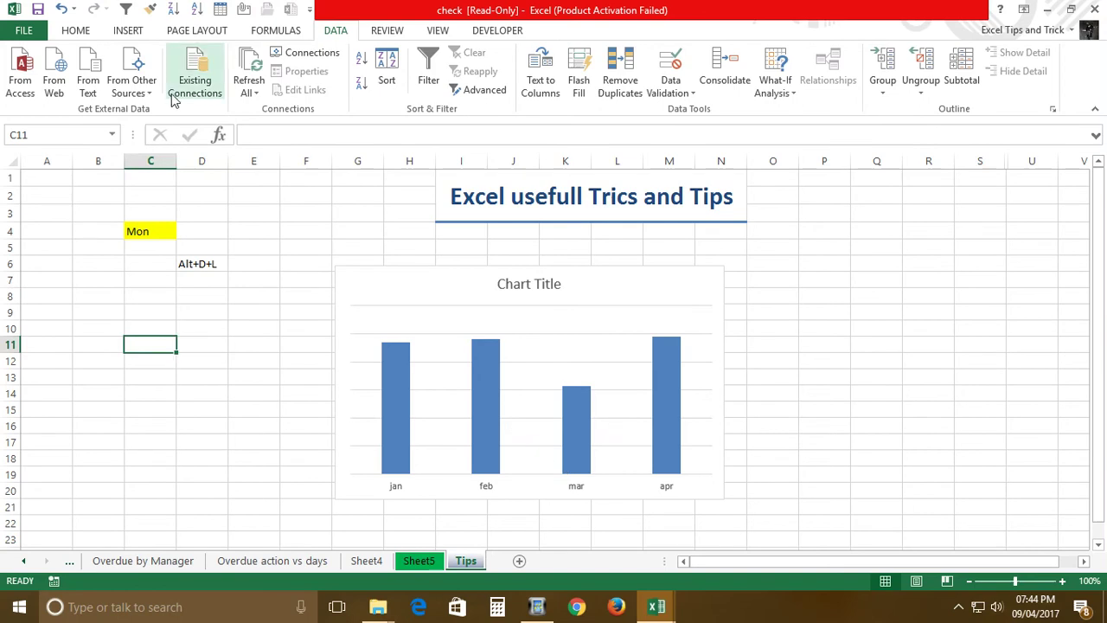
left_click(76, 31)
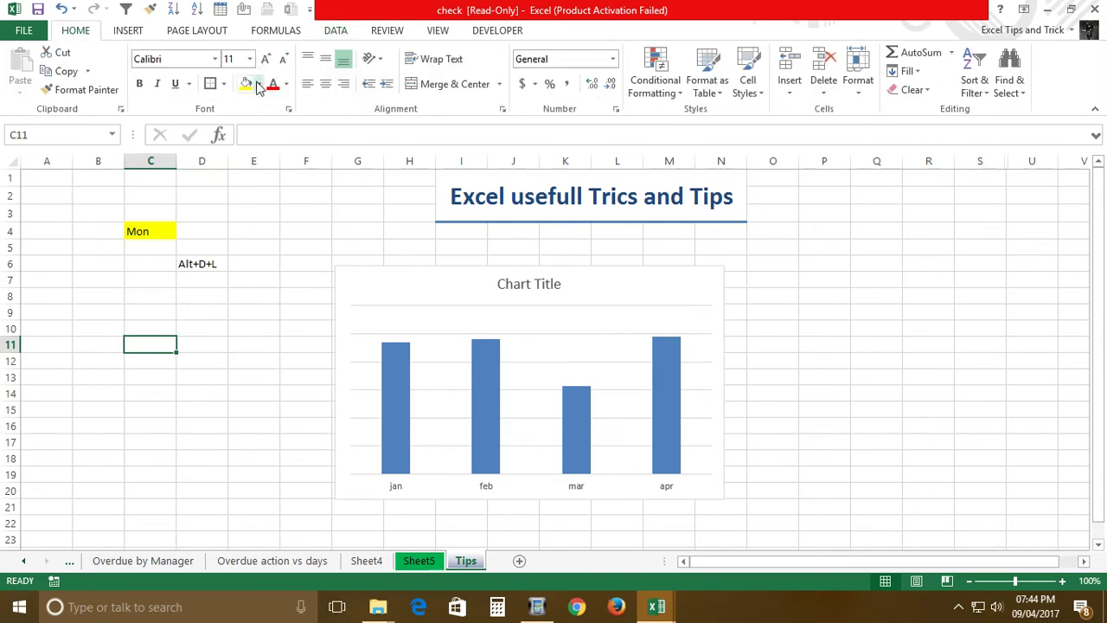
- Fill cell C11 with blue, then open its Data Validation settings with Alt+D+L
left_click(257, 83)
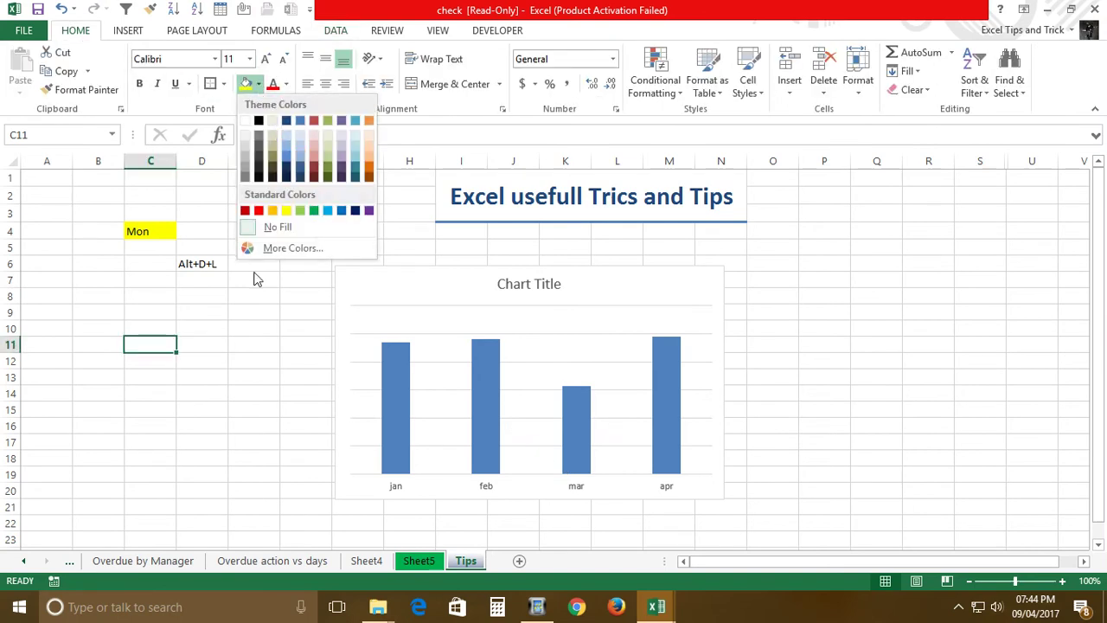
left_click(328, 212)
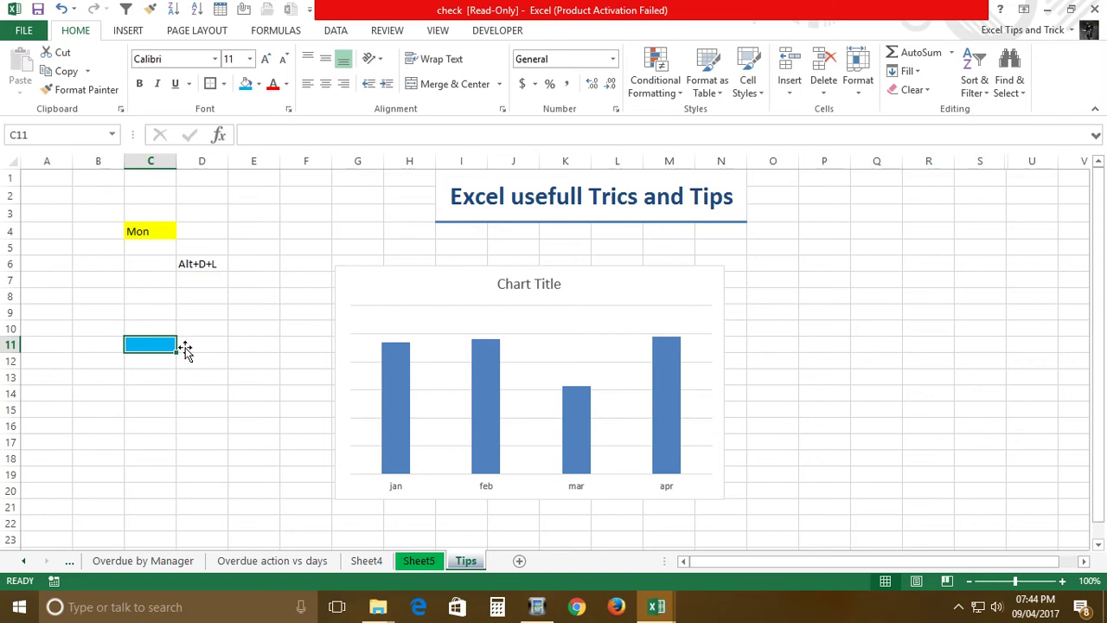
key("alt")
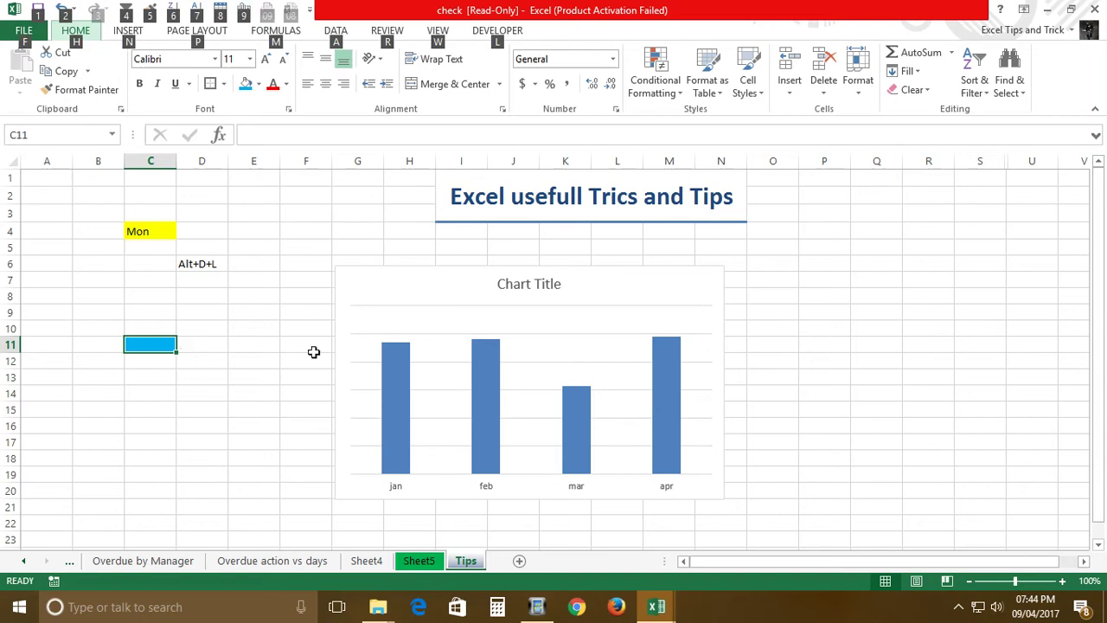
key("e")
key("d")
key("Escape")
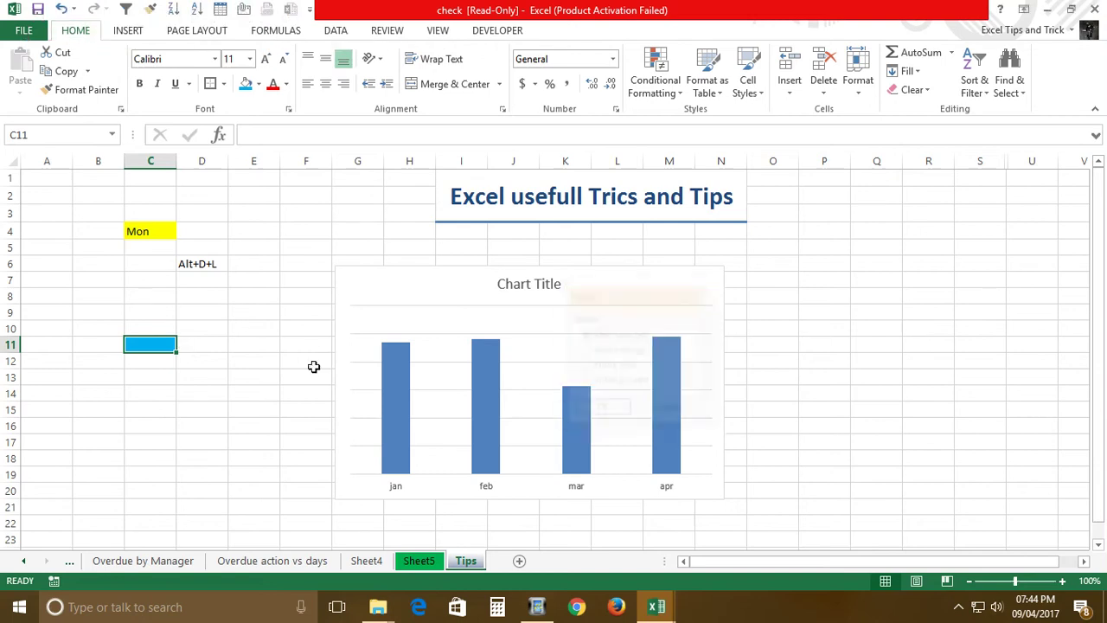
key("alt")
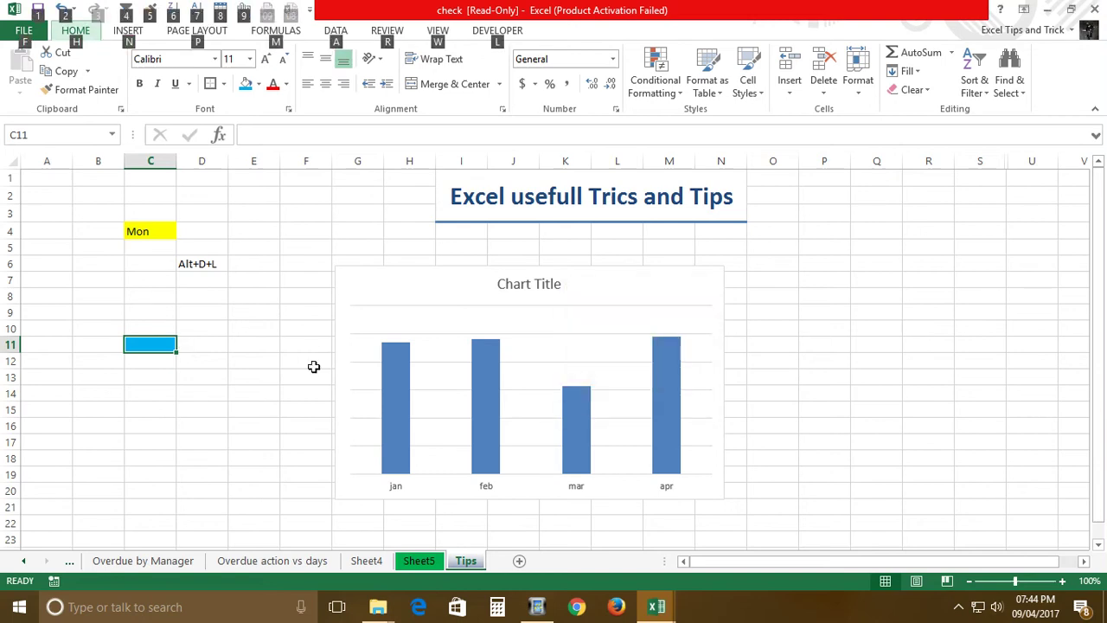
key("d")
key("l")
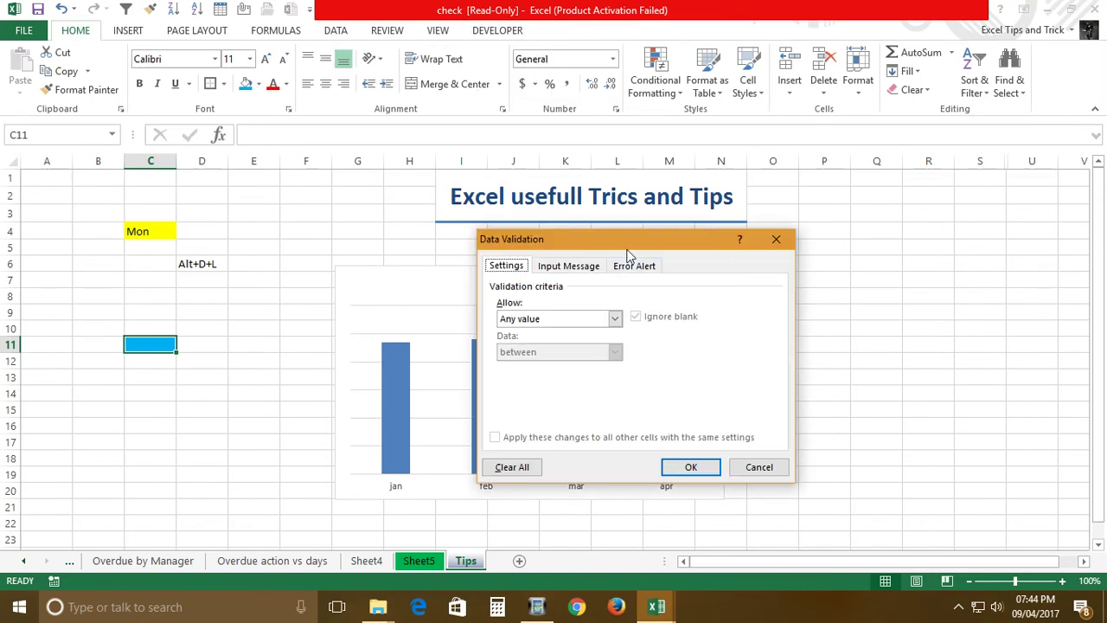
- Set C11's validation to allow a List and enter the source Hello,Sir,A,B,C
left_click(614, 318)
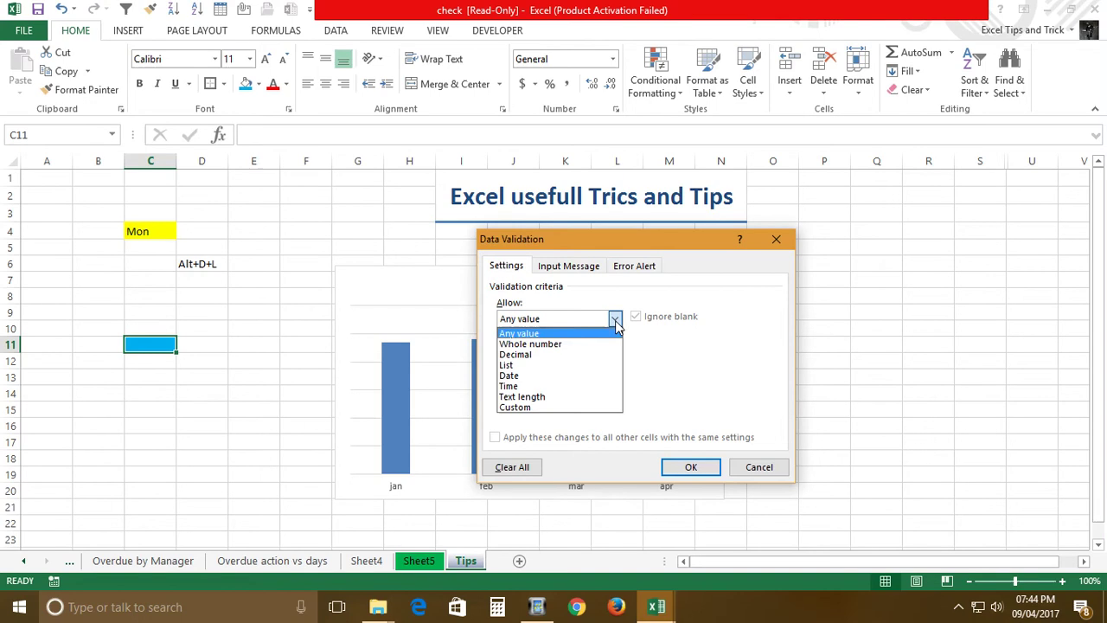
left_click(516, 355)
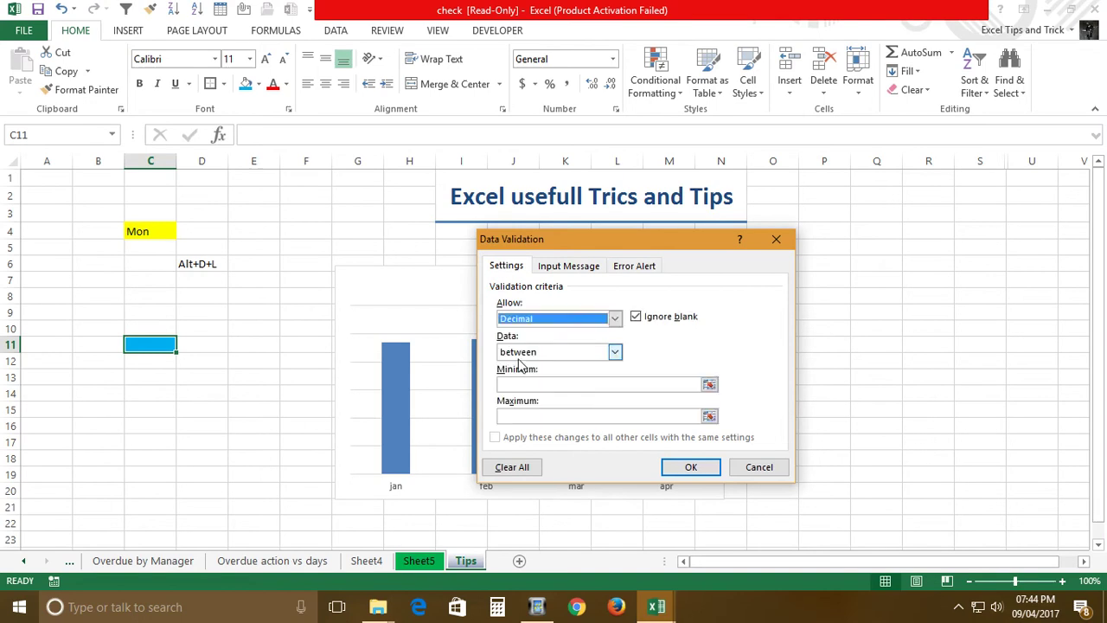
left_click(613, 318)
left_click(511, 365)
left_click(610, 385)
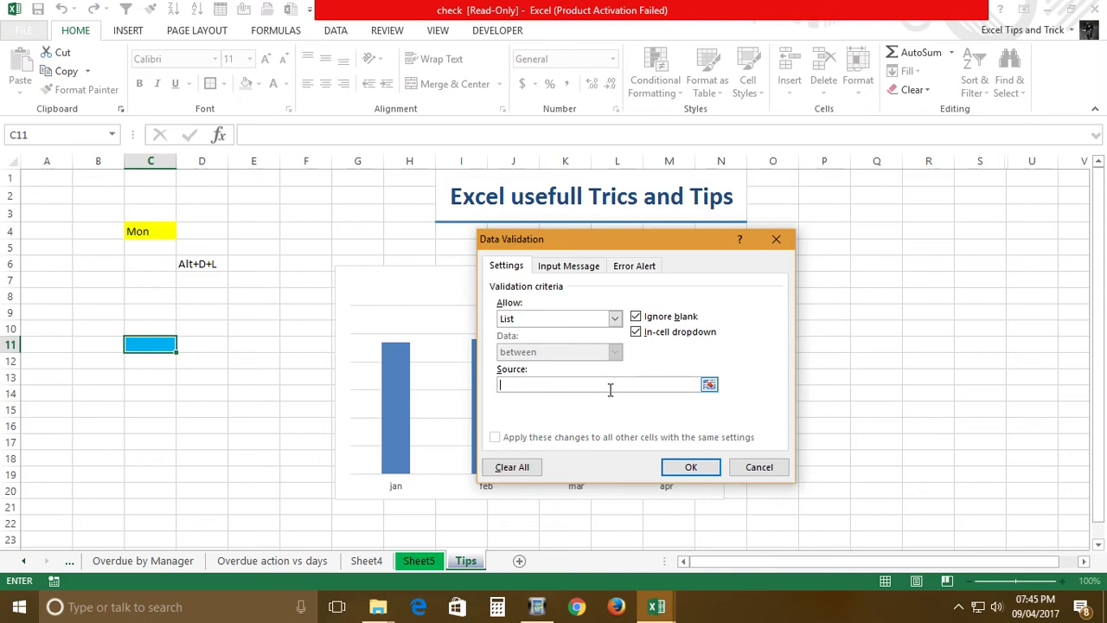
type("Hello,Sir,A,B,C")
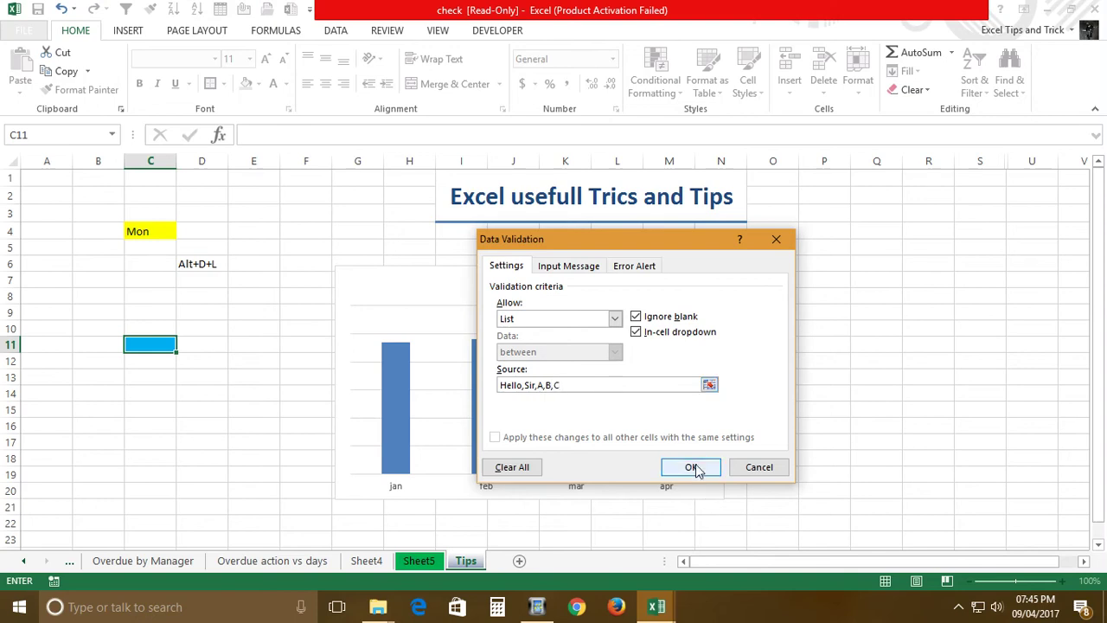
- Apply the list validation and test C11's drop-down by picking Hello, B, then Hello again
left_click(690, 469)
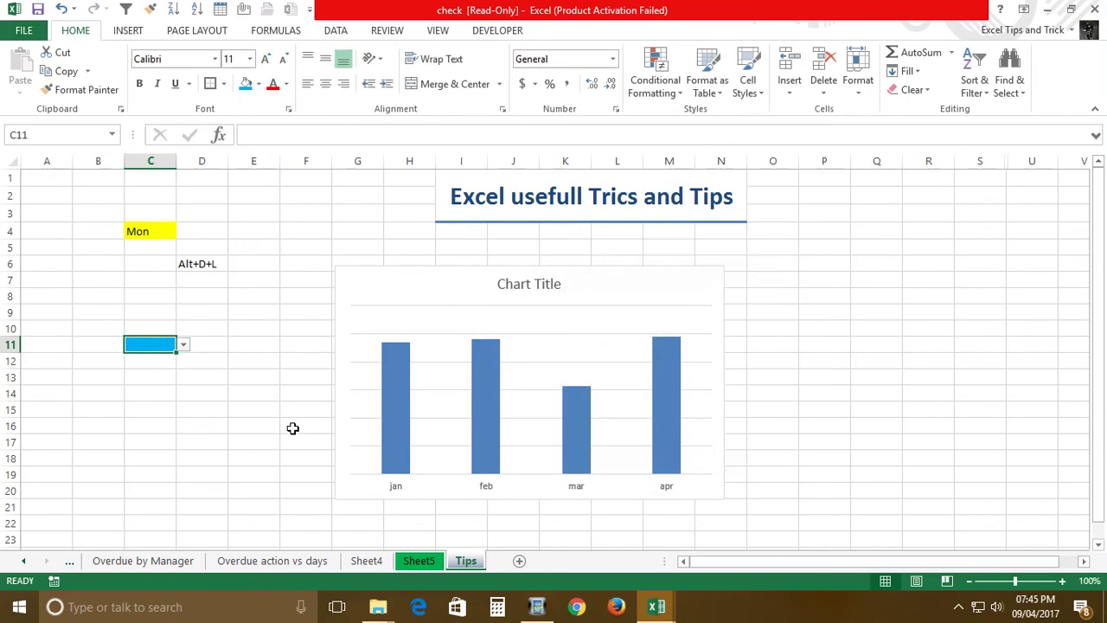
left_click(183, 347)
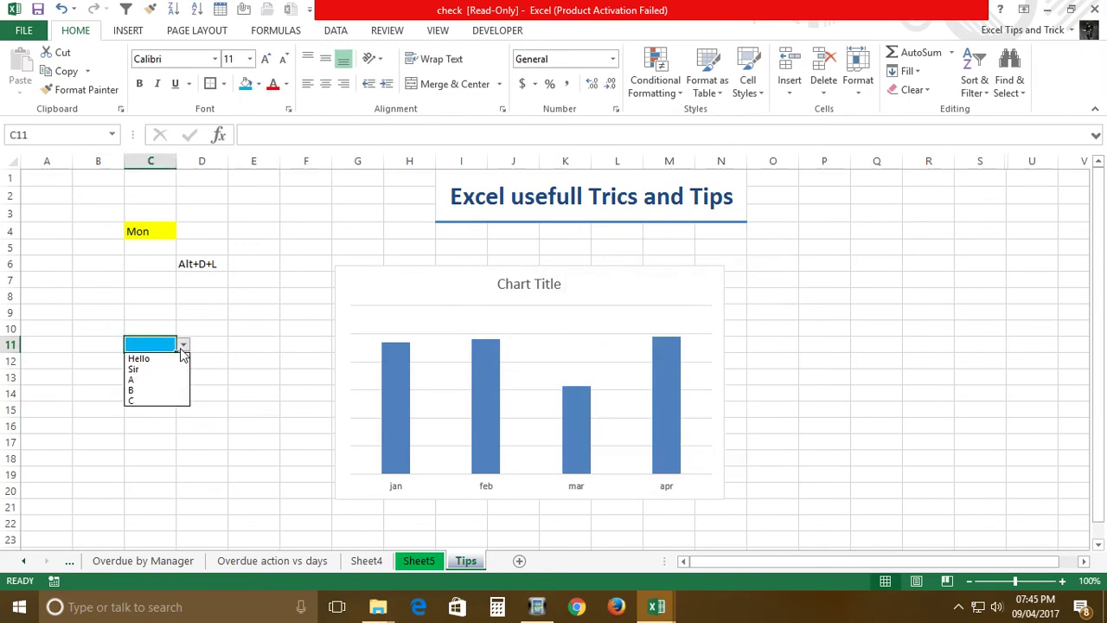
left_click(176, 358)
left_click(183, 345)
left_click(153, 390)
left_click(183, 346)
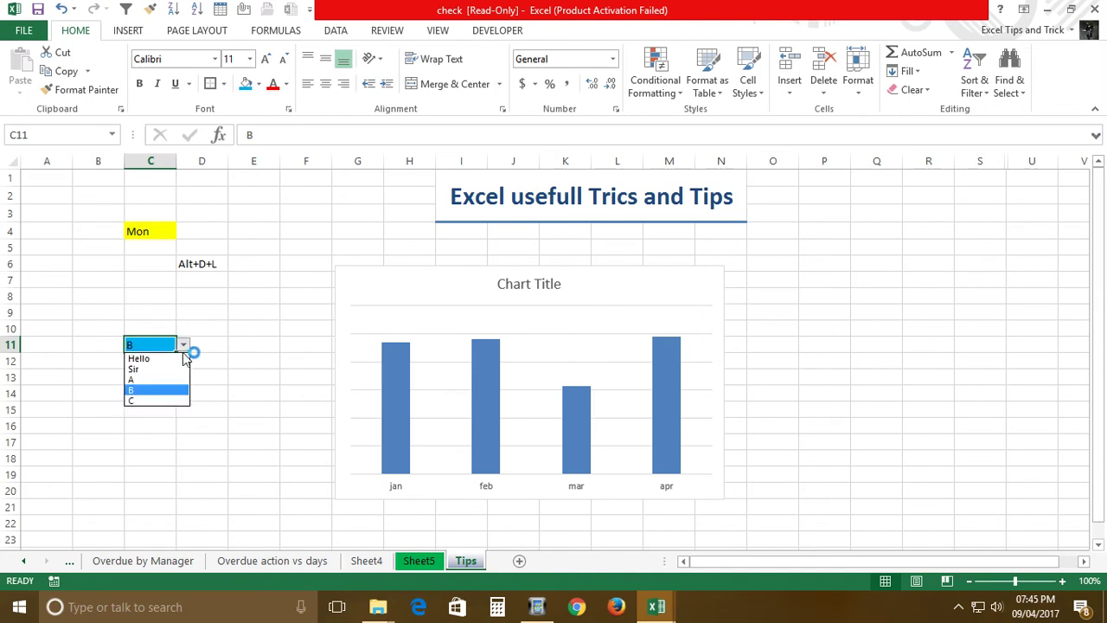
left_click(174, 358)
- Shorten C11's validation source to Hello,Sir,A
key("alt+d")
key("l")
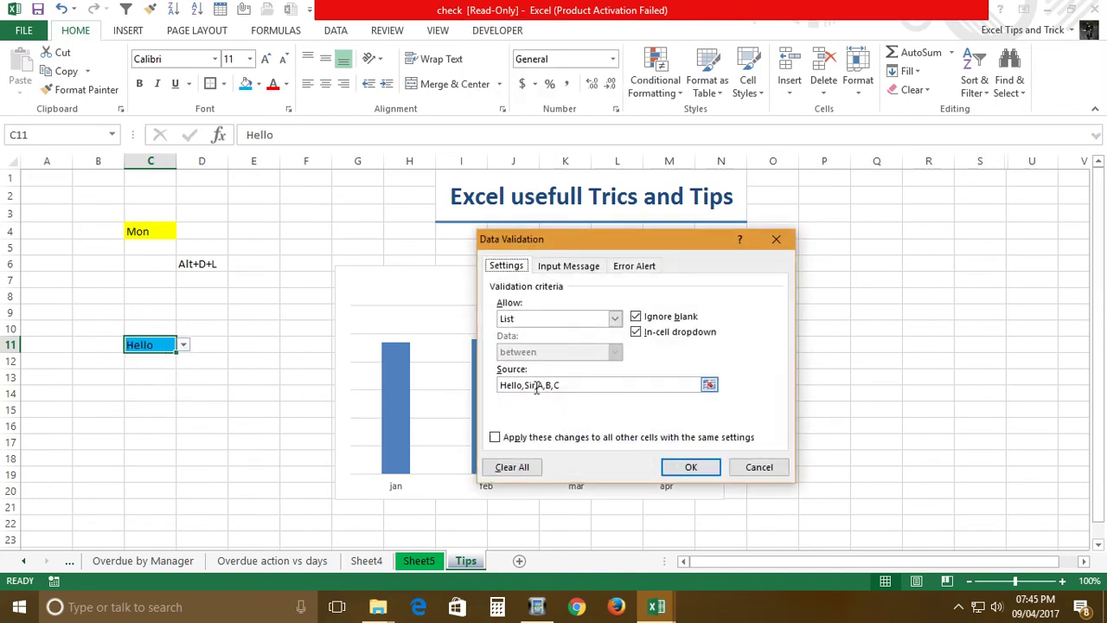
left_click(559, 386)
key("BackSpace")
key("BackSpace")
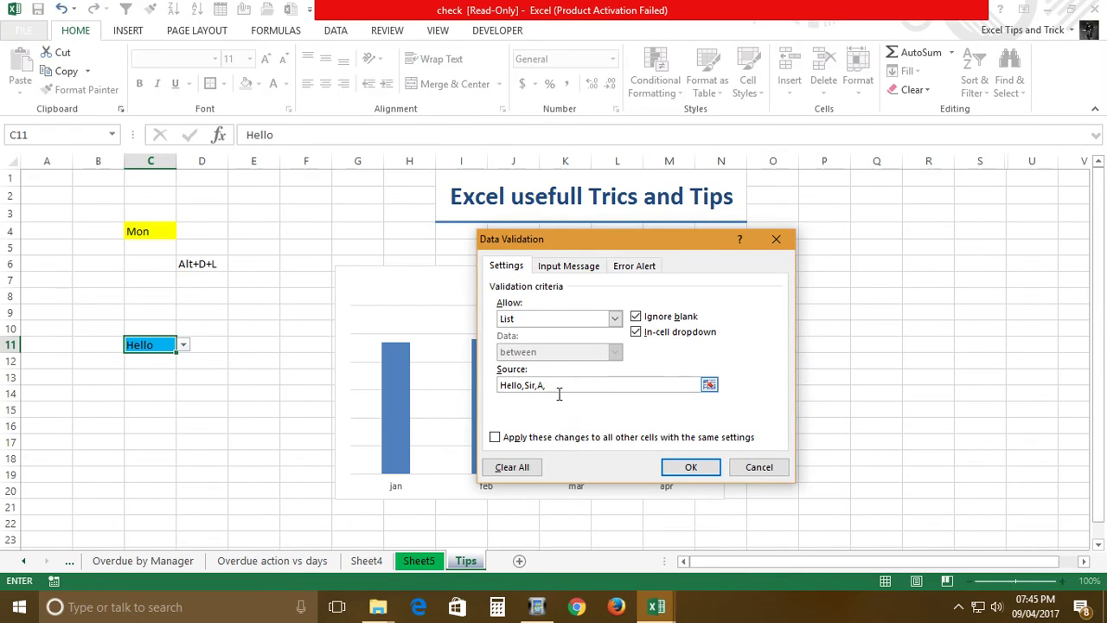
left_click(705, 468)
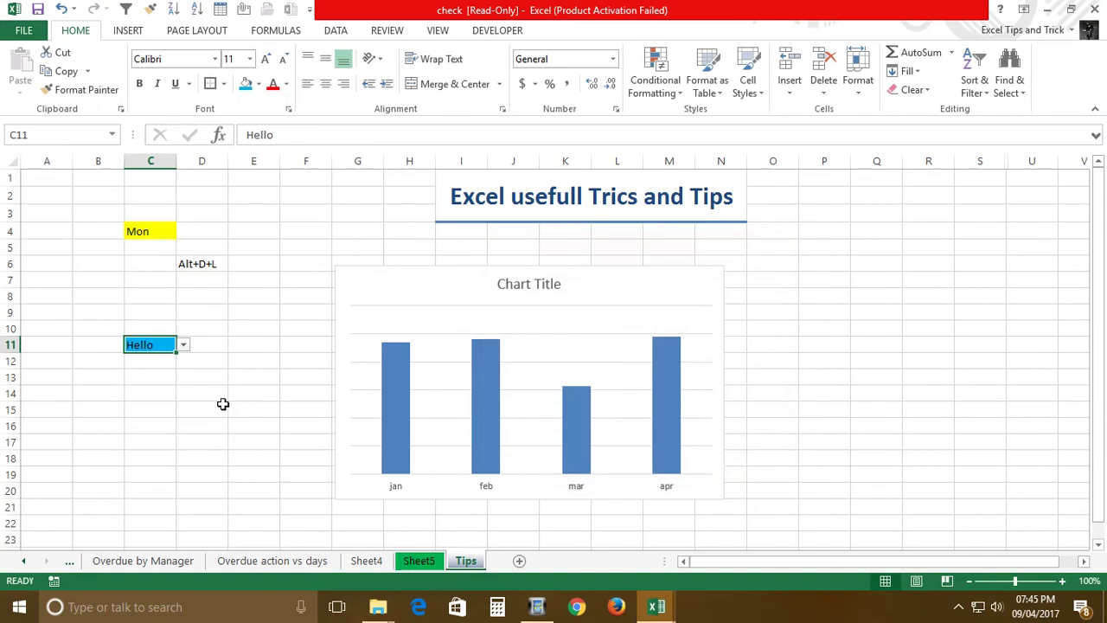
- Type the invalid entry 'asd' in C11 and cancel the resulting error
left_click(221, 402)
left_click(184, 352)
left_click(136, 352)
type("asd")
key("Return")
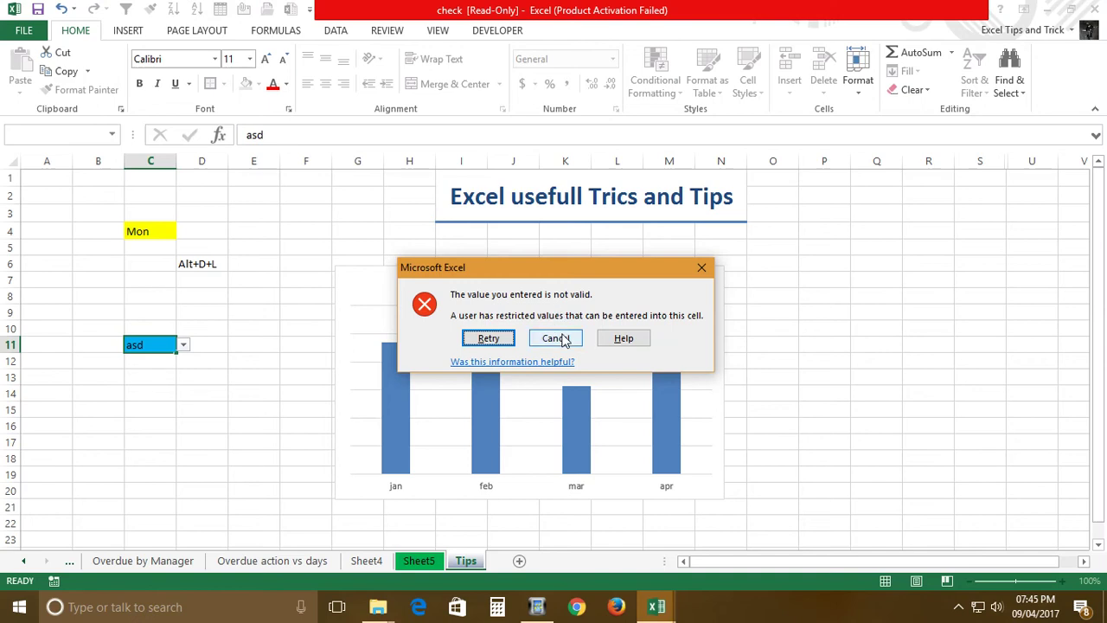
left_click(564, 340)
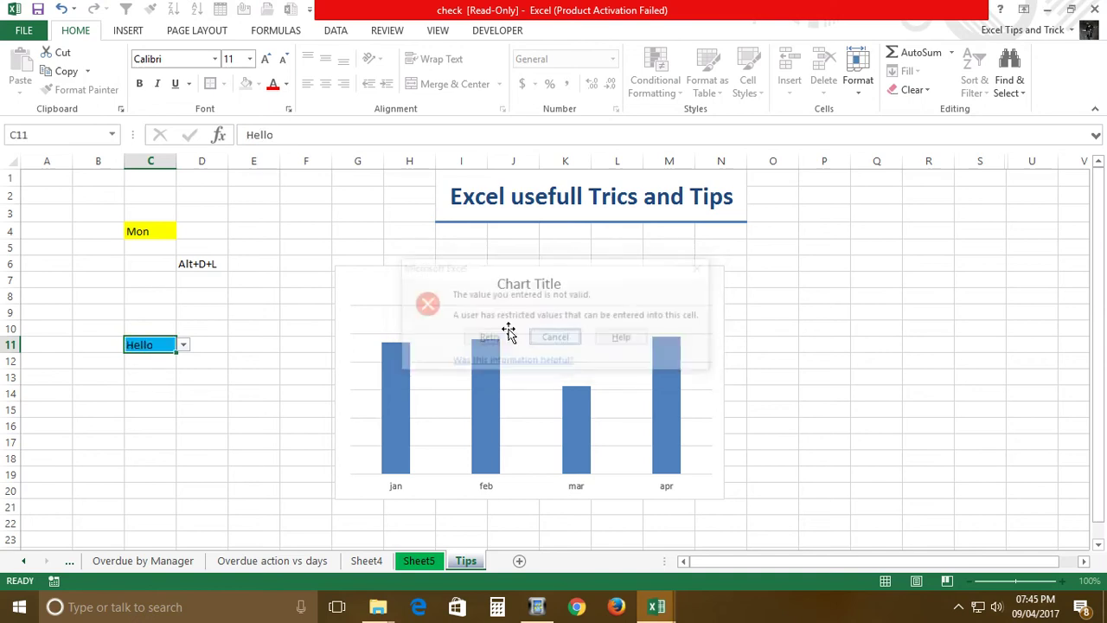
- Choose Sir from C11's drop-down list
left_click(183, 345)
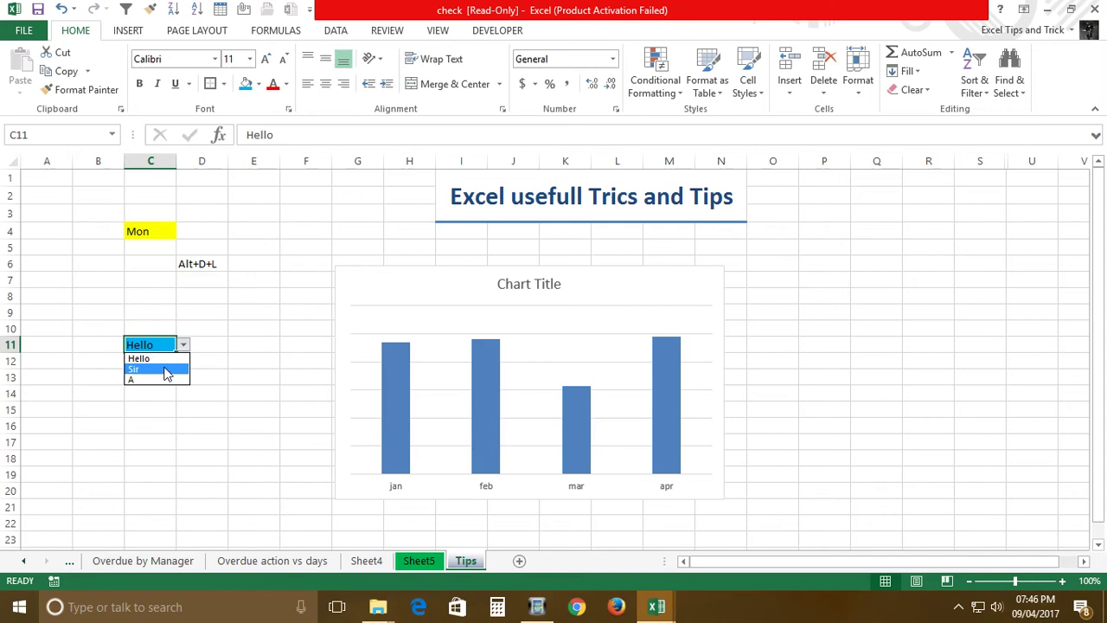
left_click(167, 370)
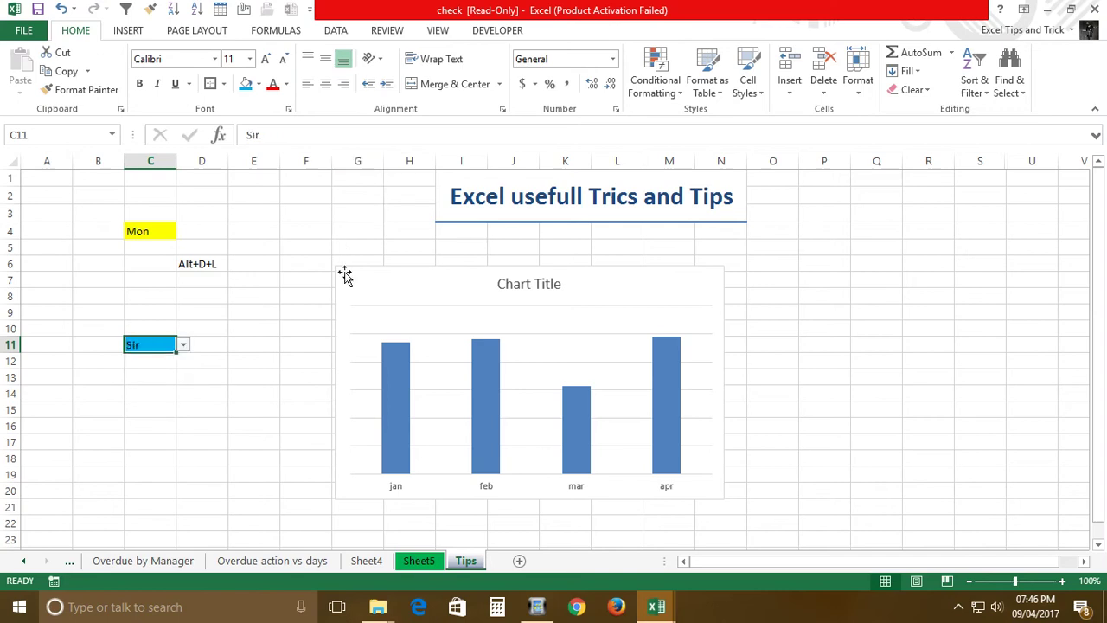
left_click(873, 238)
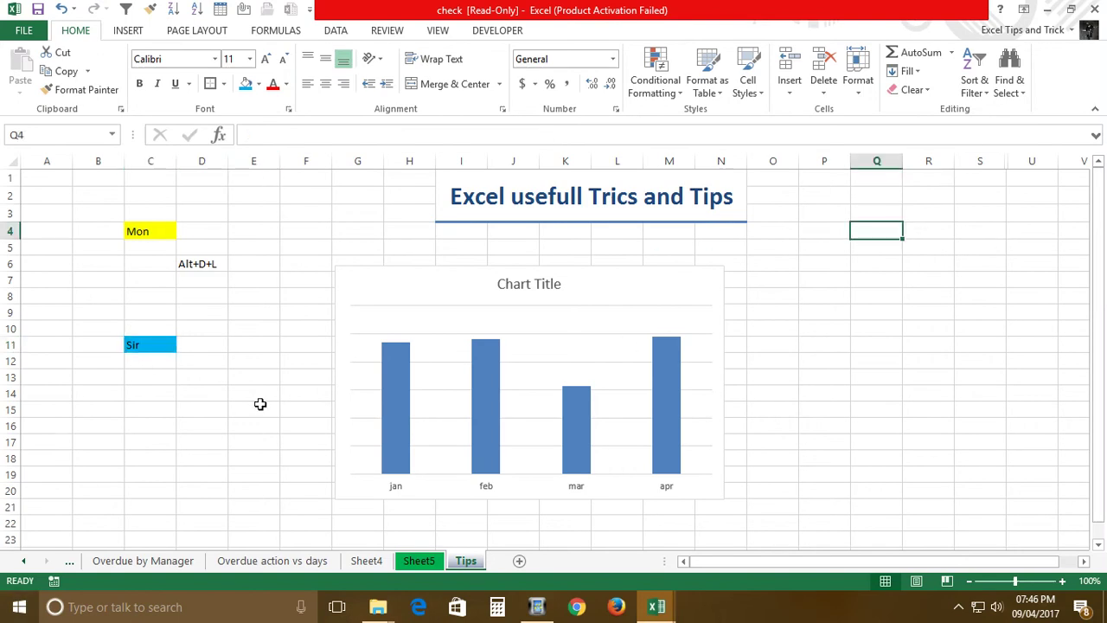
- Go to Sheet5 and select the First, Second and Third Qt data columns
left_click(367, 562)
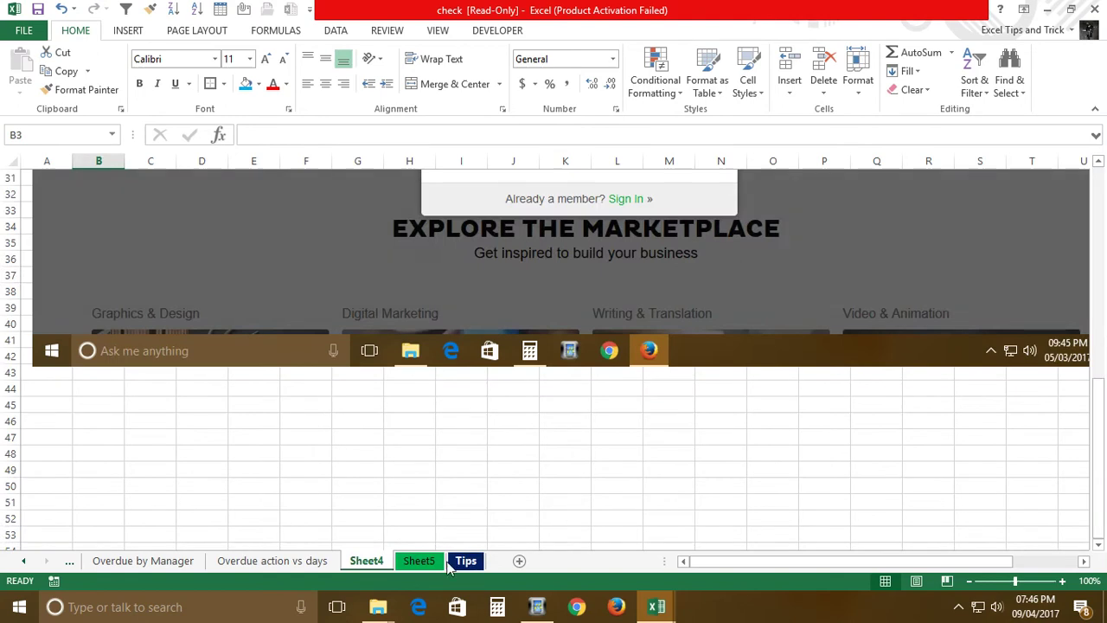
left_click(419, 560)
left_click(465, 561)
left_click(367, 560)
left_click(459, 561)
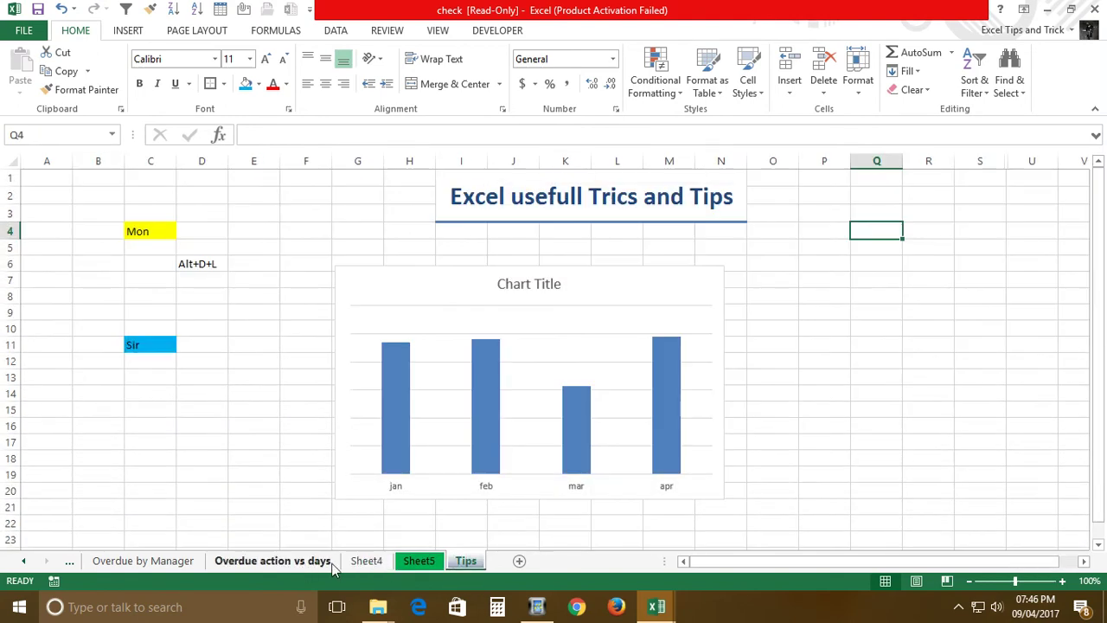
left_click(366, 560)
left_click(419, 560)
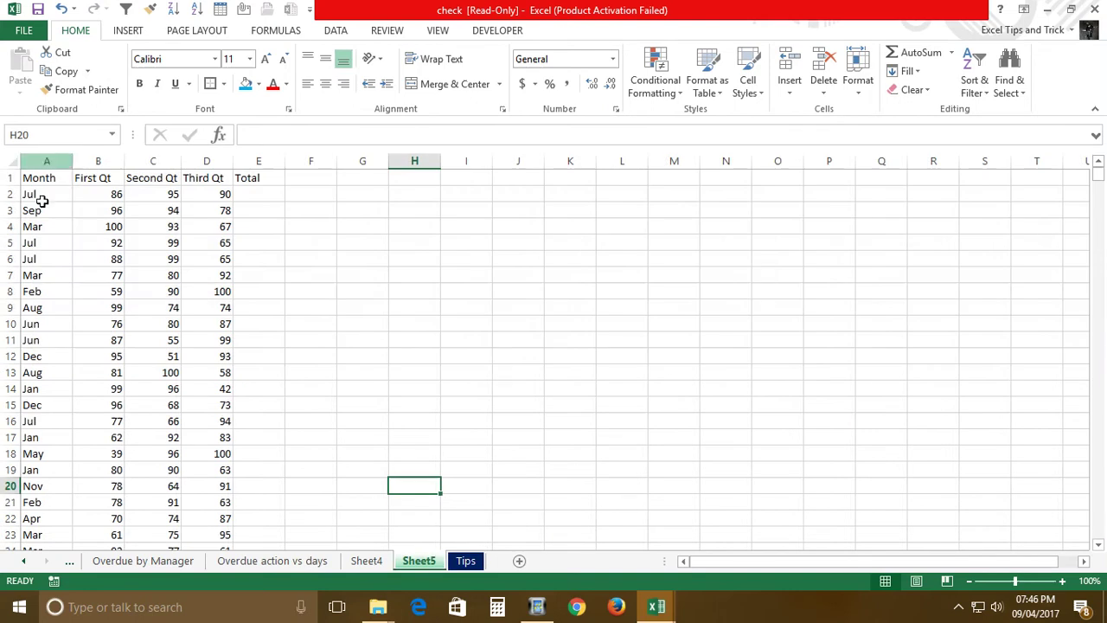
left_click(156, 177)
key("ctrl+shift+Down")
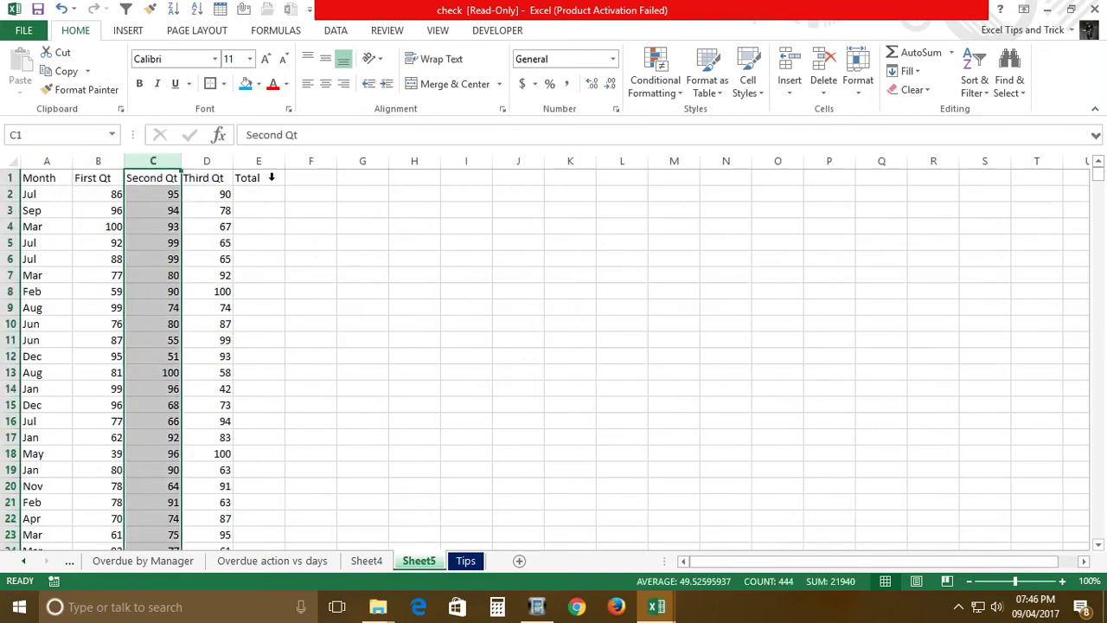
key("shift+Right")
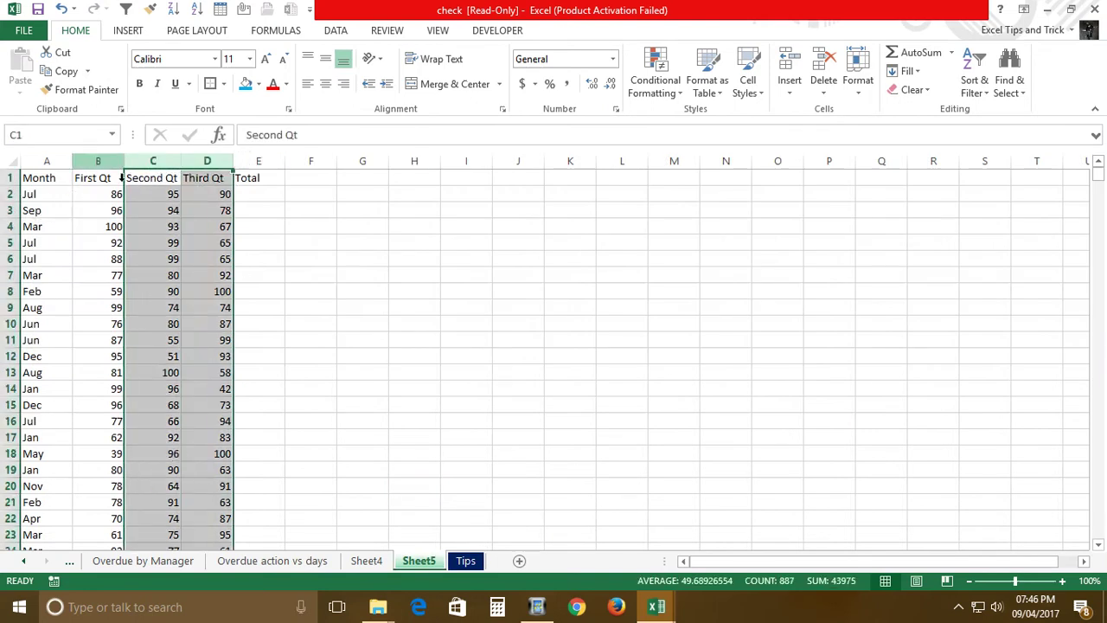
left_click(121, 176)
key("ctrl+shift+Down")
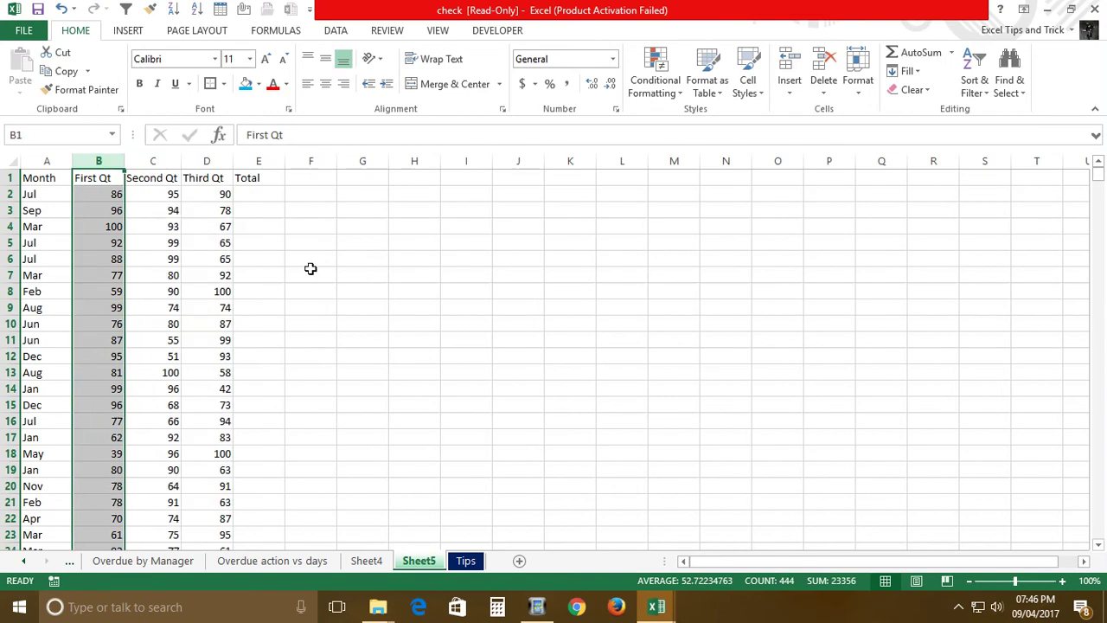
- Enter =SUM(B2:D2) in E2 and fill it down the Total column
left_click(265, 197)
type("=")
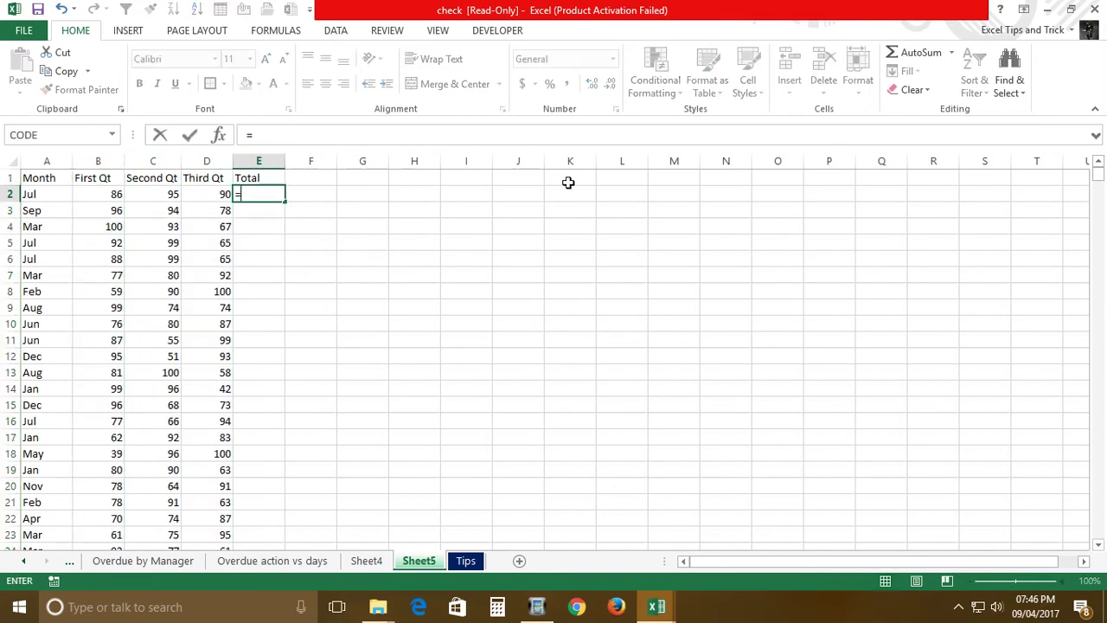
key("BackSpace")
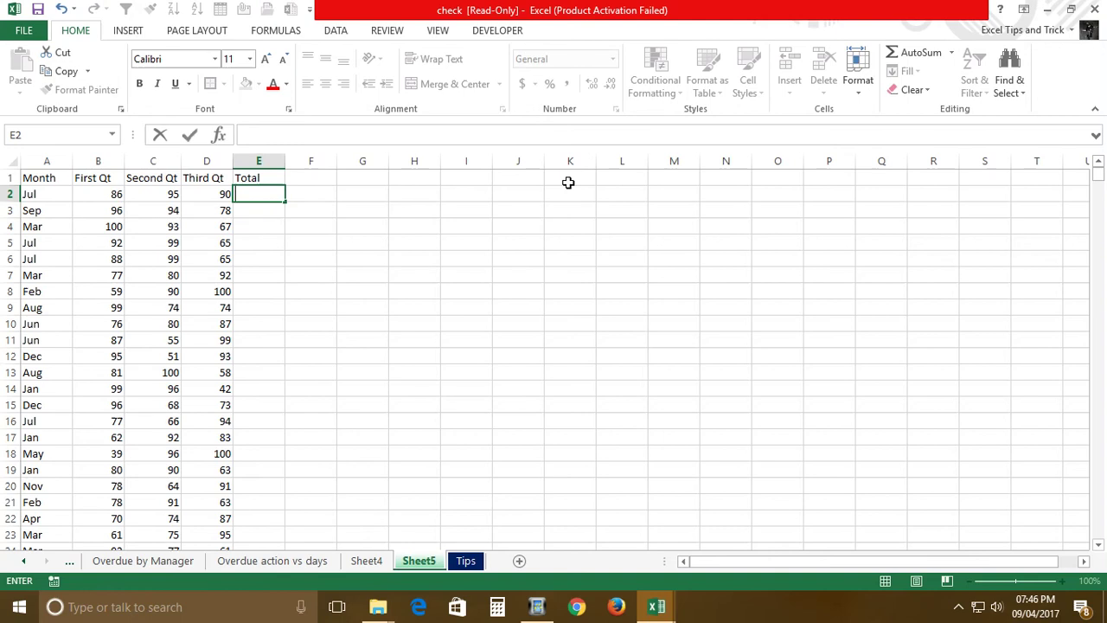
key("Escape")
left_click(259, 258)
left_click(252, 199)
type("=sum")
key("Tab")
key("Left")
key("Left")
key("Left")
key("shift+Right")
key("shift+Right")
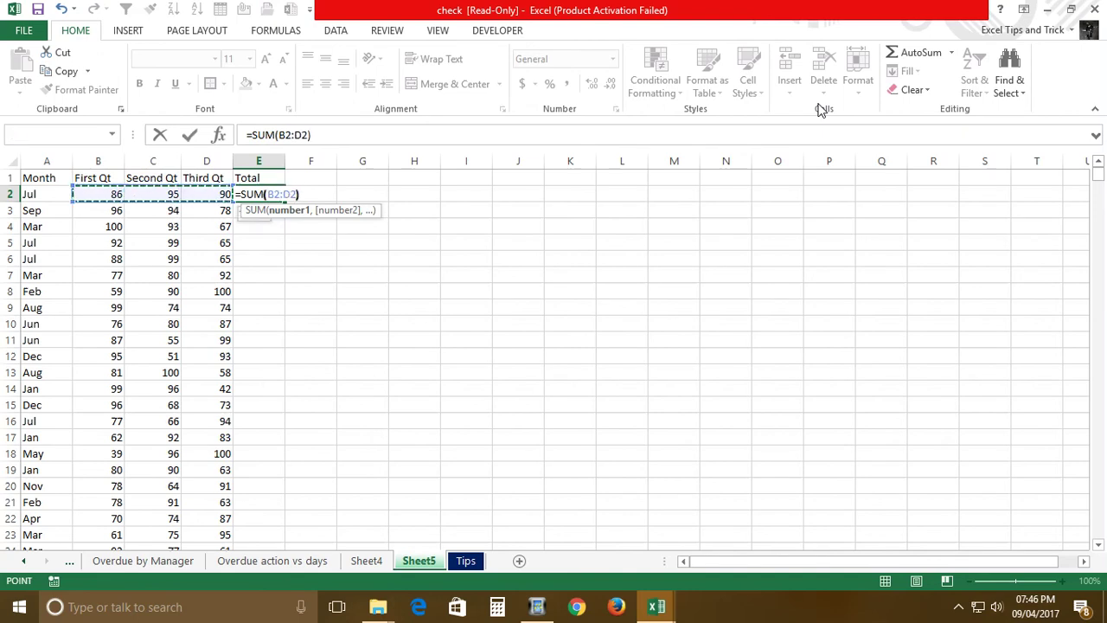
key("Return")
key("Up")
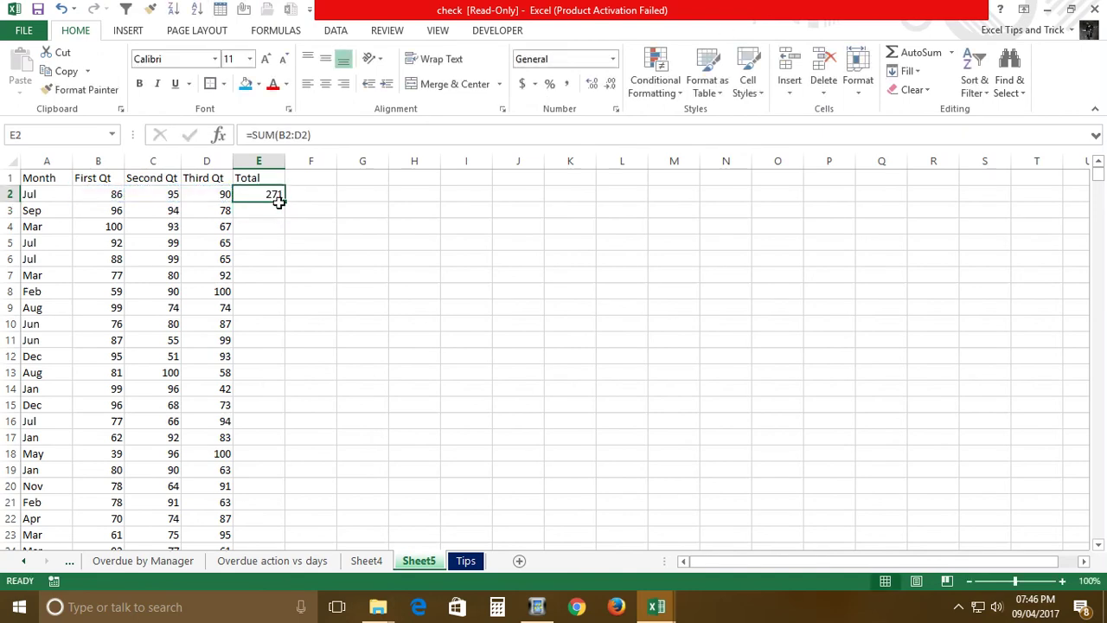
double_click(288, 206)
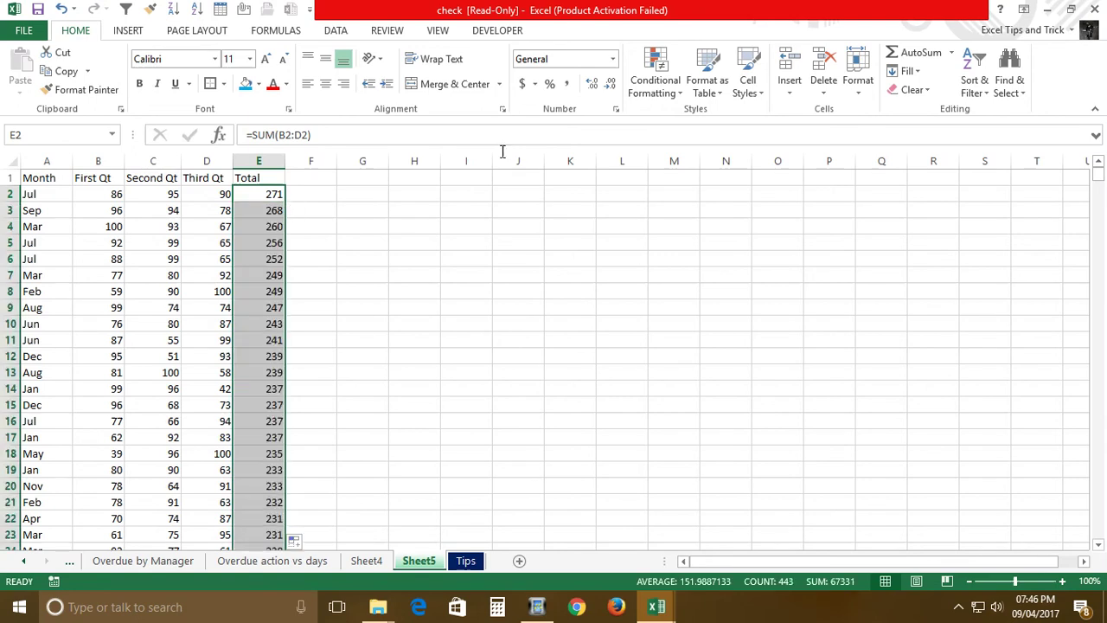
left_click(149, 178)
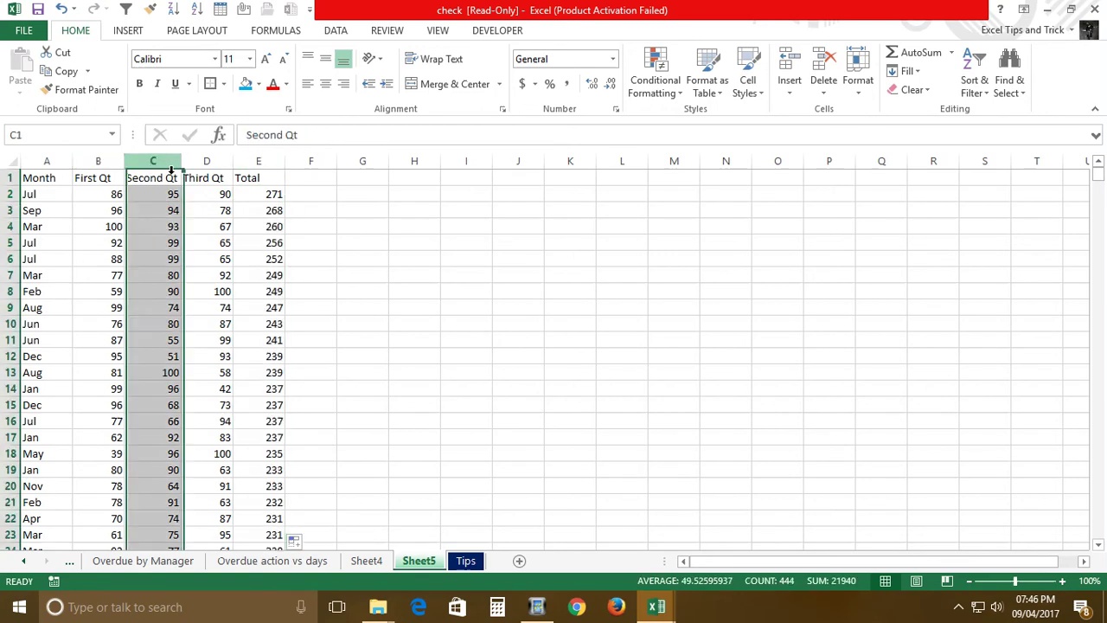
right_click(177, 229)
key("d")
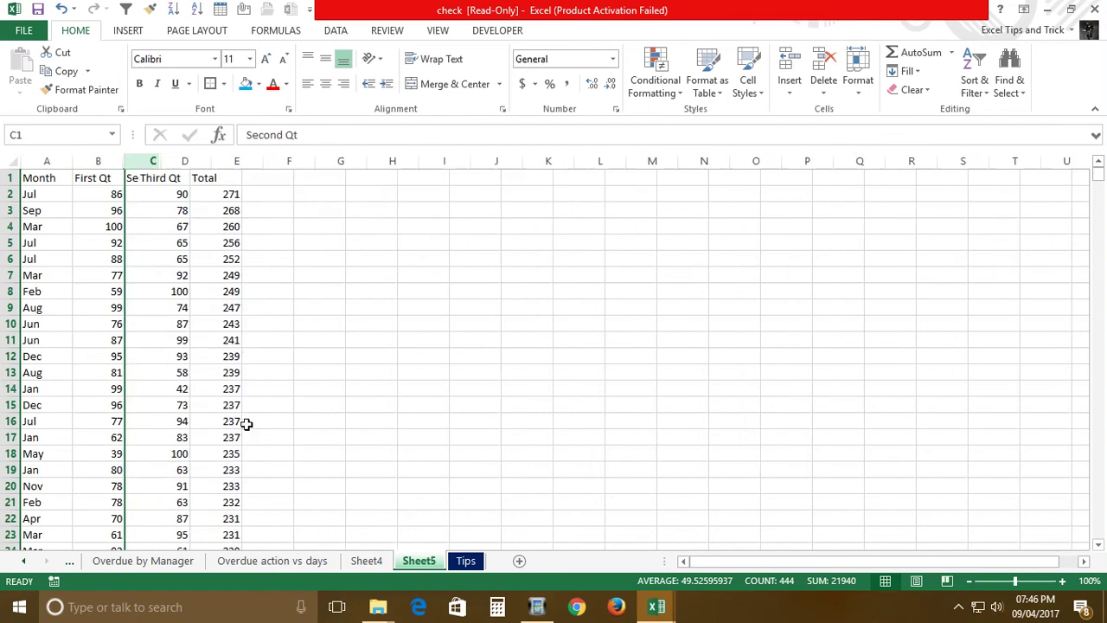
left_click_drag(102, 194, 167, 197)
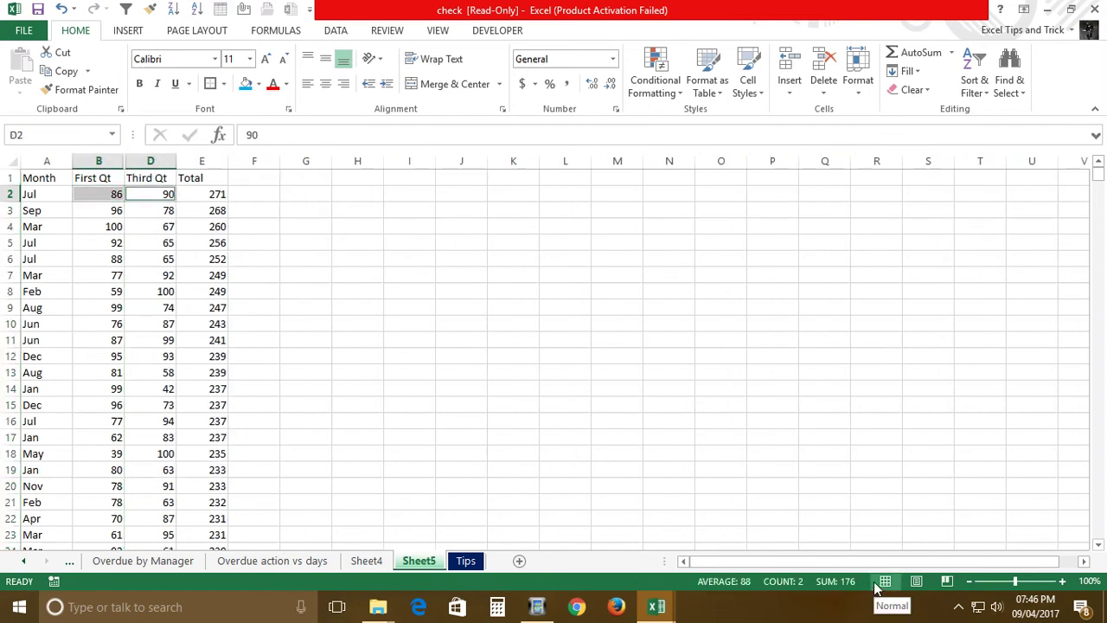
left_click(200, 198)
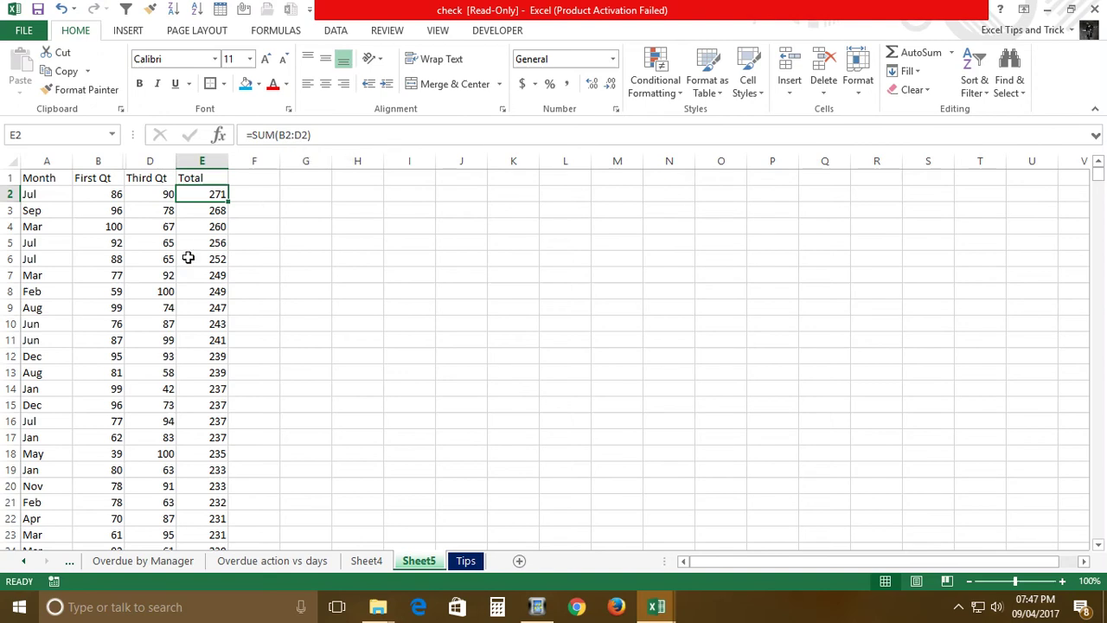
left_click(453, 244)
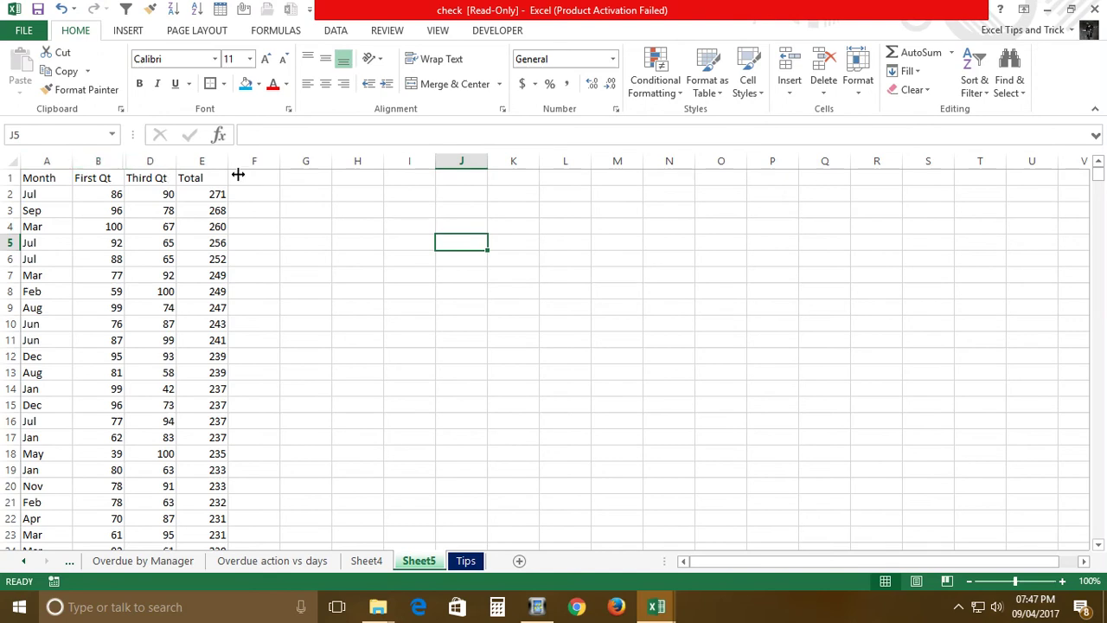
left_click(92, 177)
key("ctrl+shift+Down")
key("shift+Right")
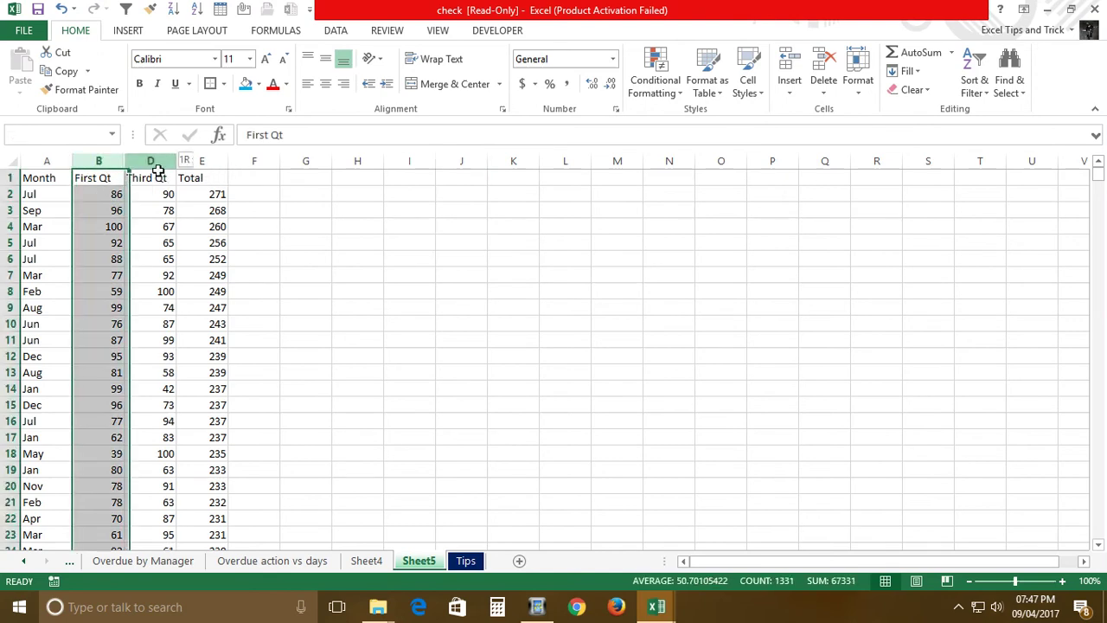
right_click(161, 210)
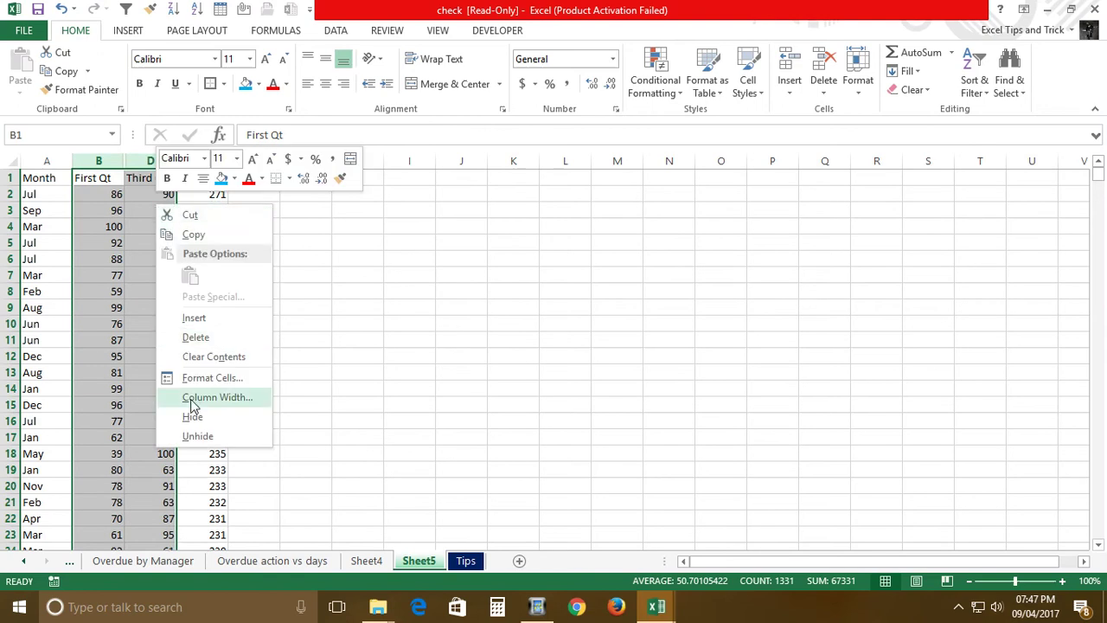
left_click(205, 444)
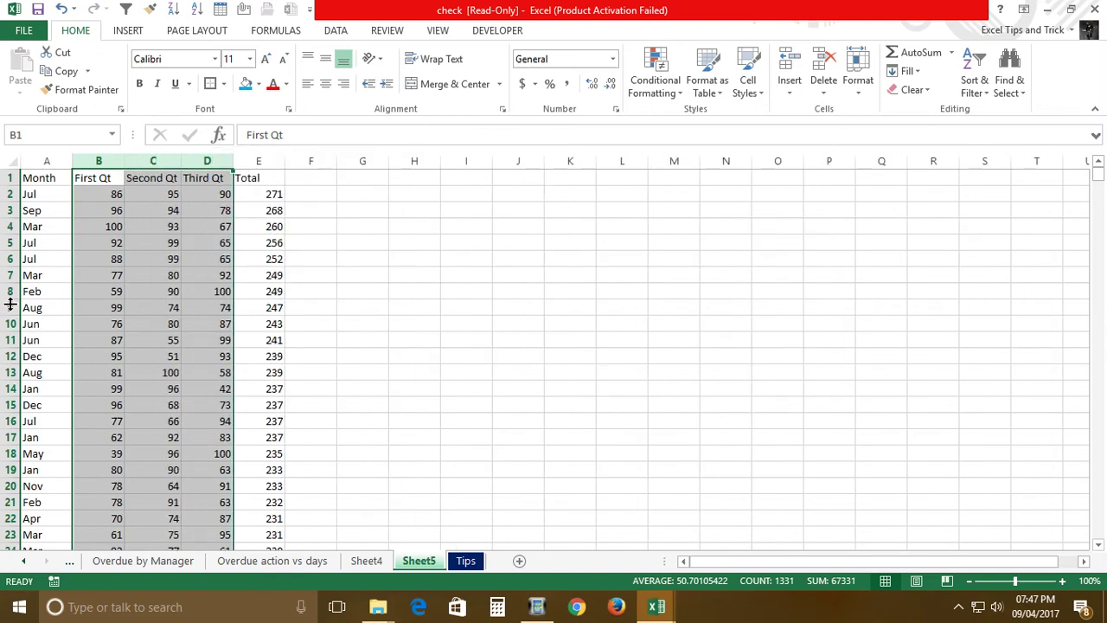
left_click(14, 296)
- Hide rows 8 through 16 on Sheet5
left_click_drag(14, 306, 12, 422)
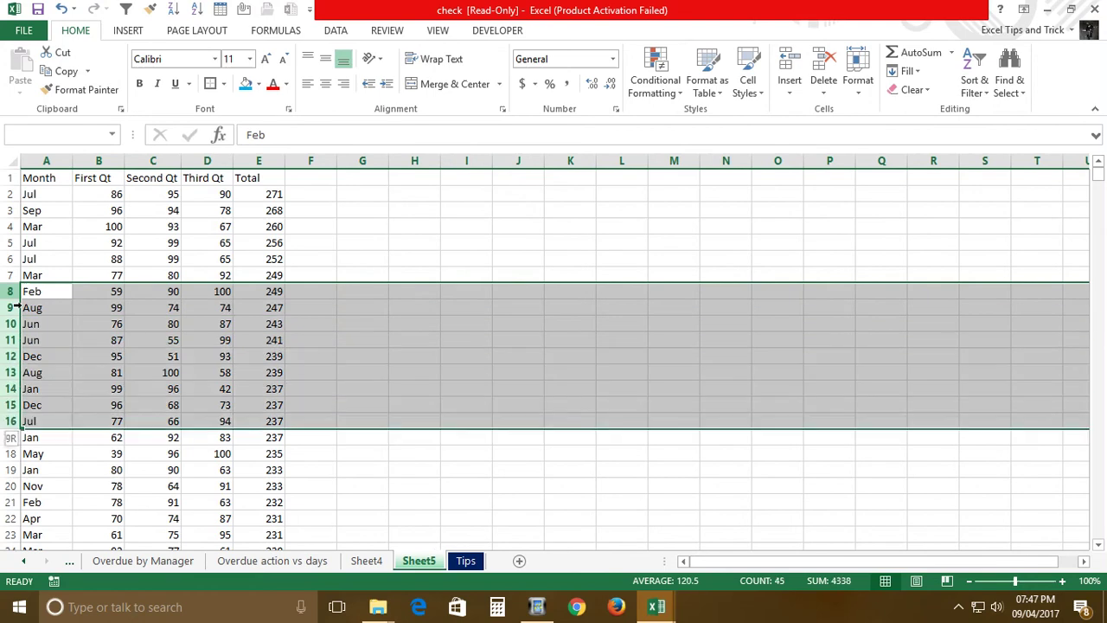
right_click(312, 305)
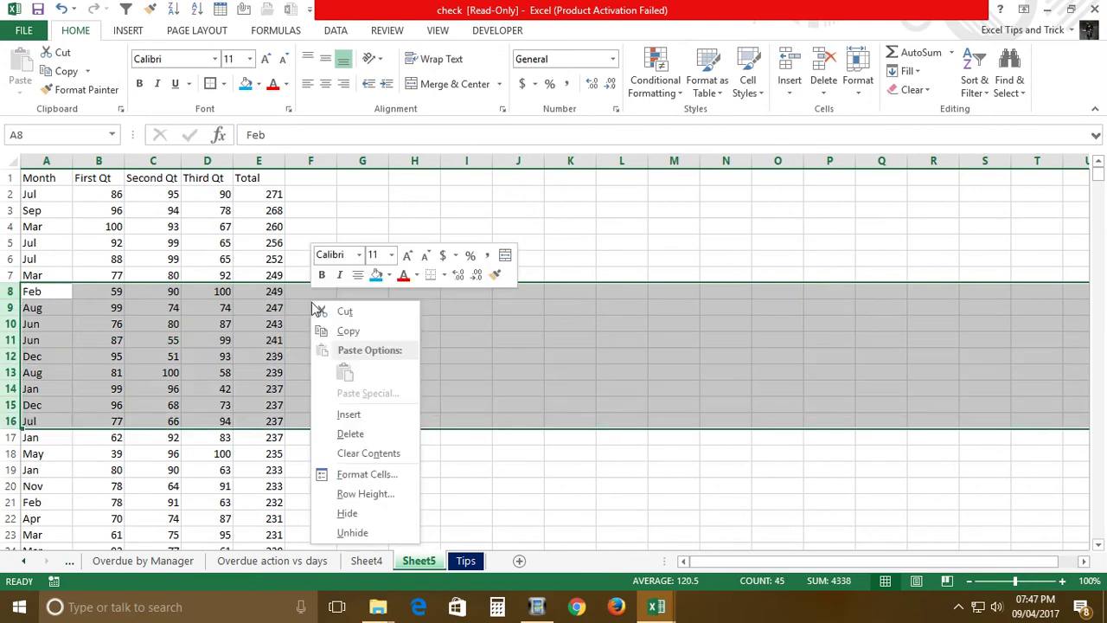
left_click(347, 513)
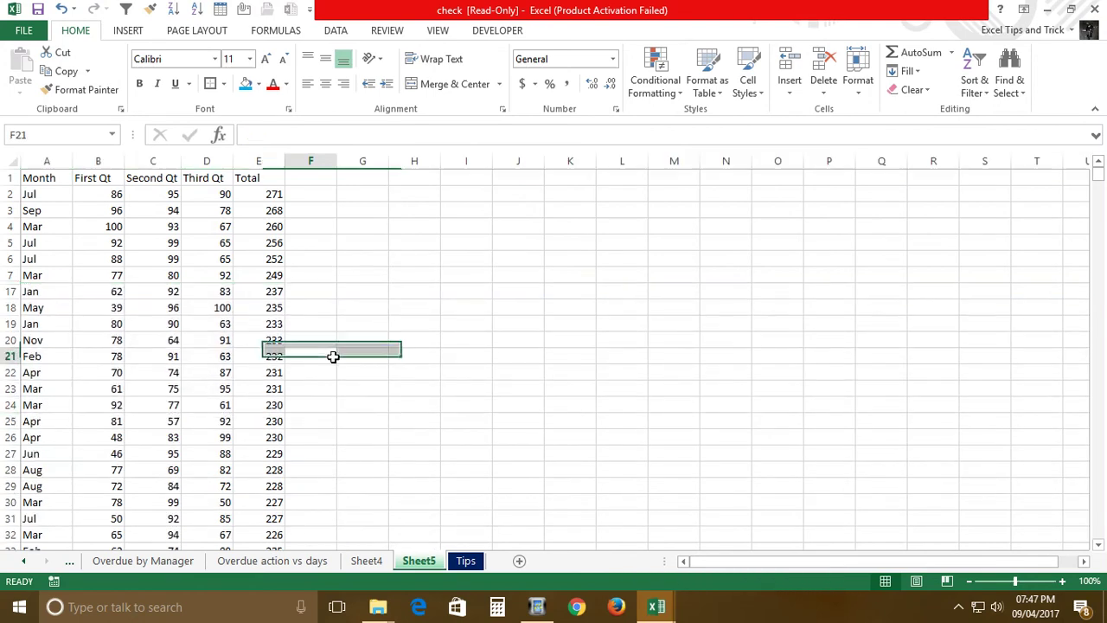
left_click(48, 197)
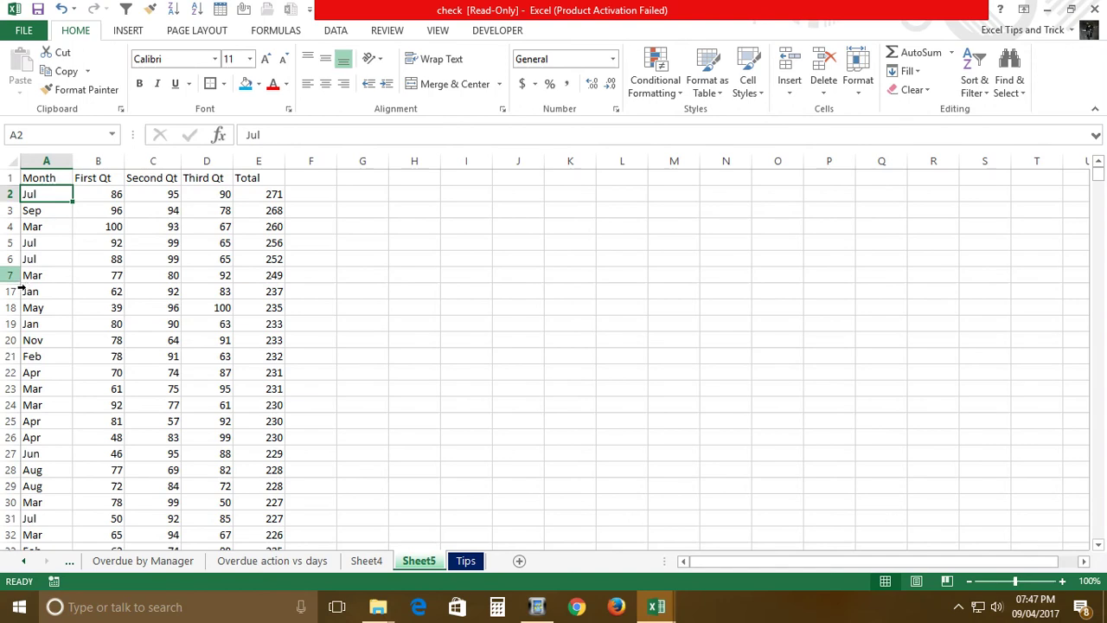
- Unhide rows 8 through 16 by selecting the rows around them
left_click(12, 276)
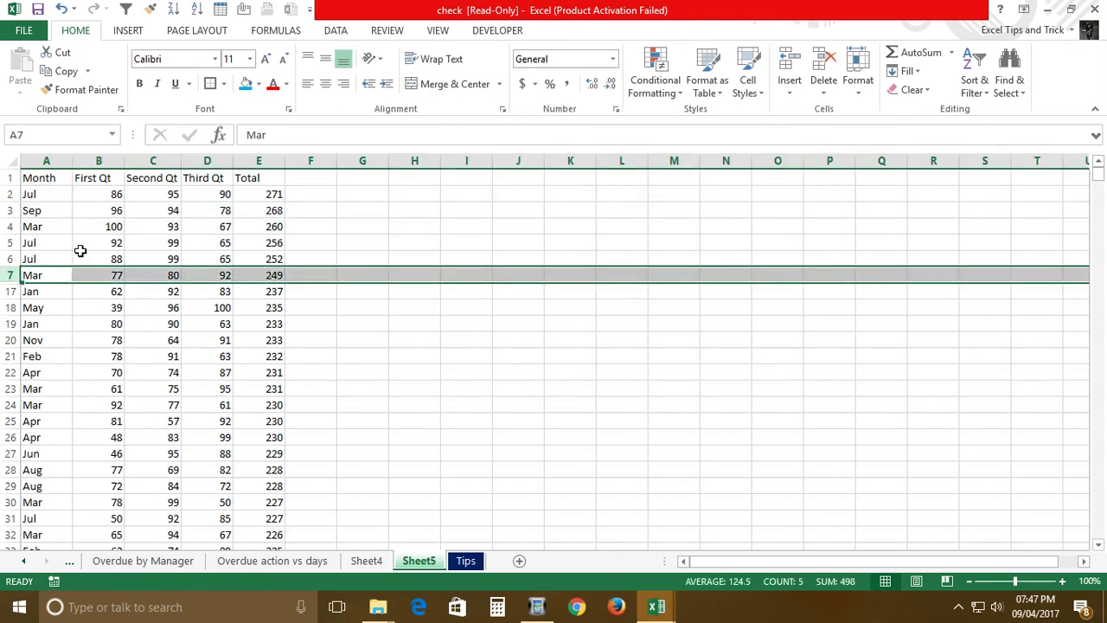
left_click(12, 294, "shift")
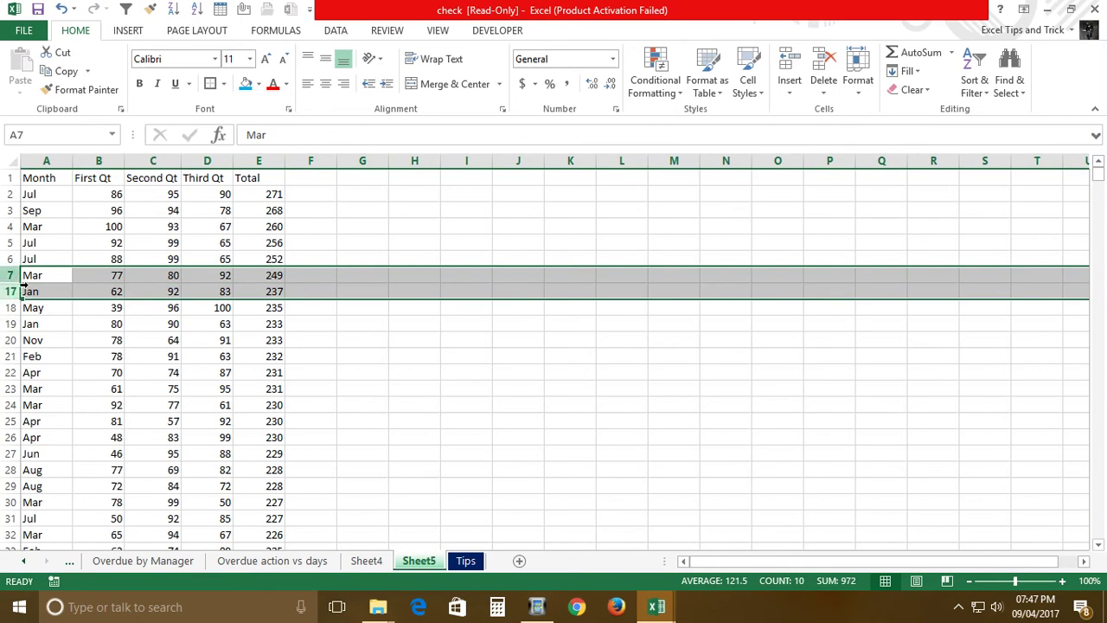
left_click_drag(18, 259, 28, 340)
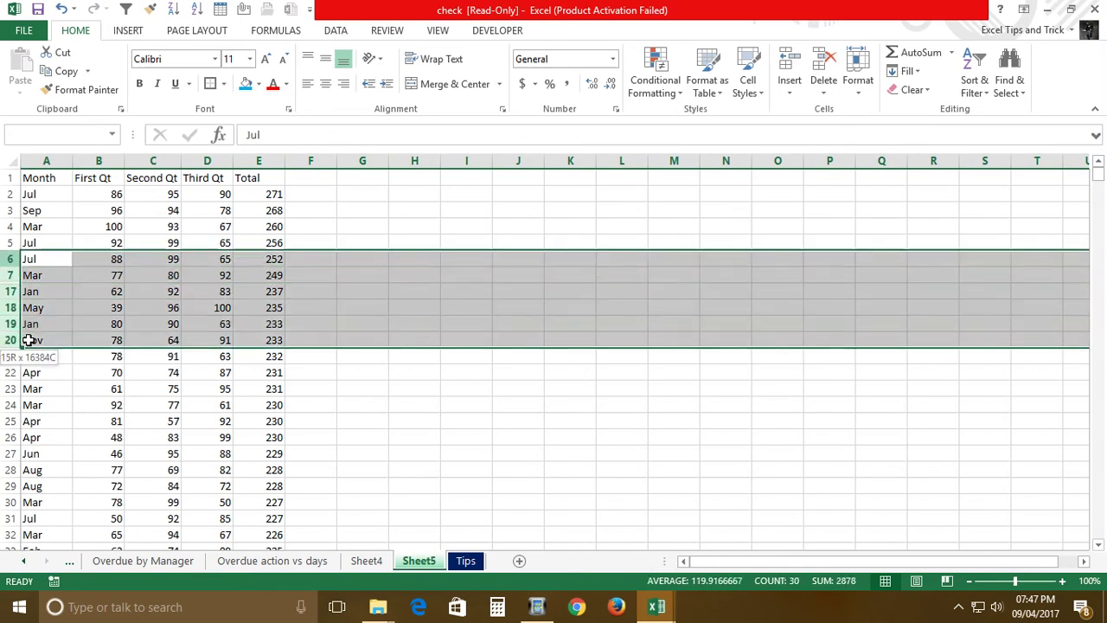
right_click(104, 277)
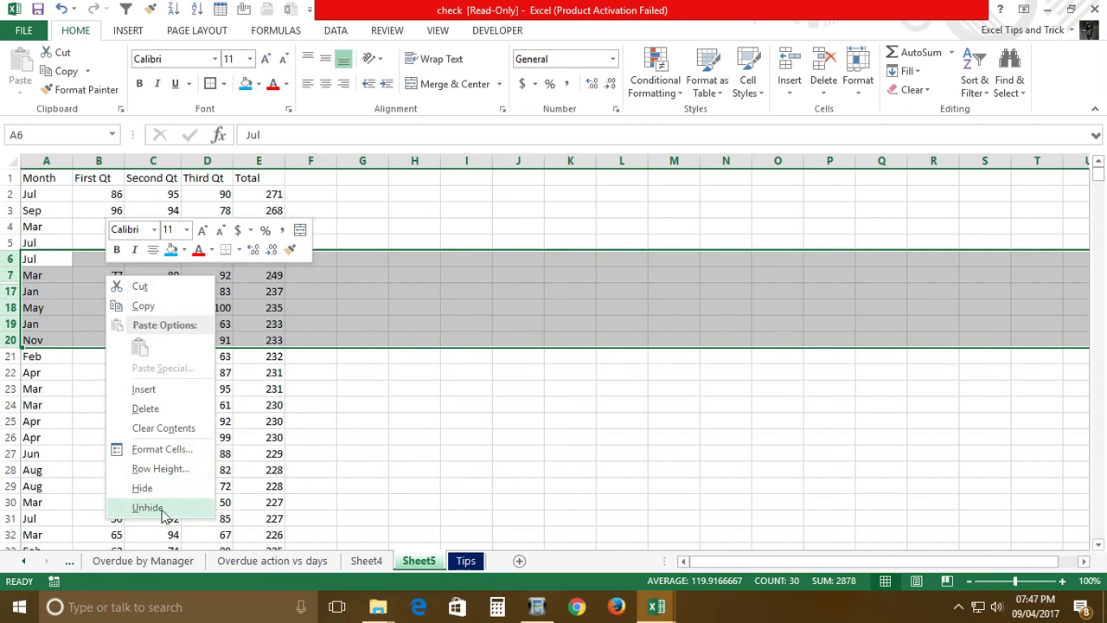
left_click(161, 510)
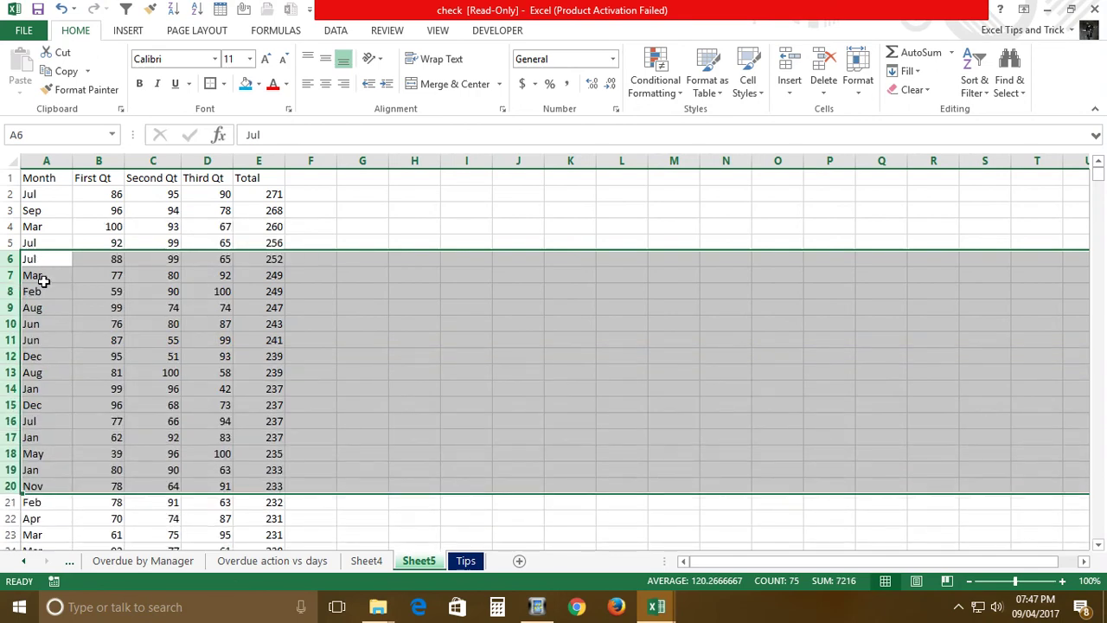
left_click(42, 275)
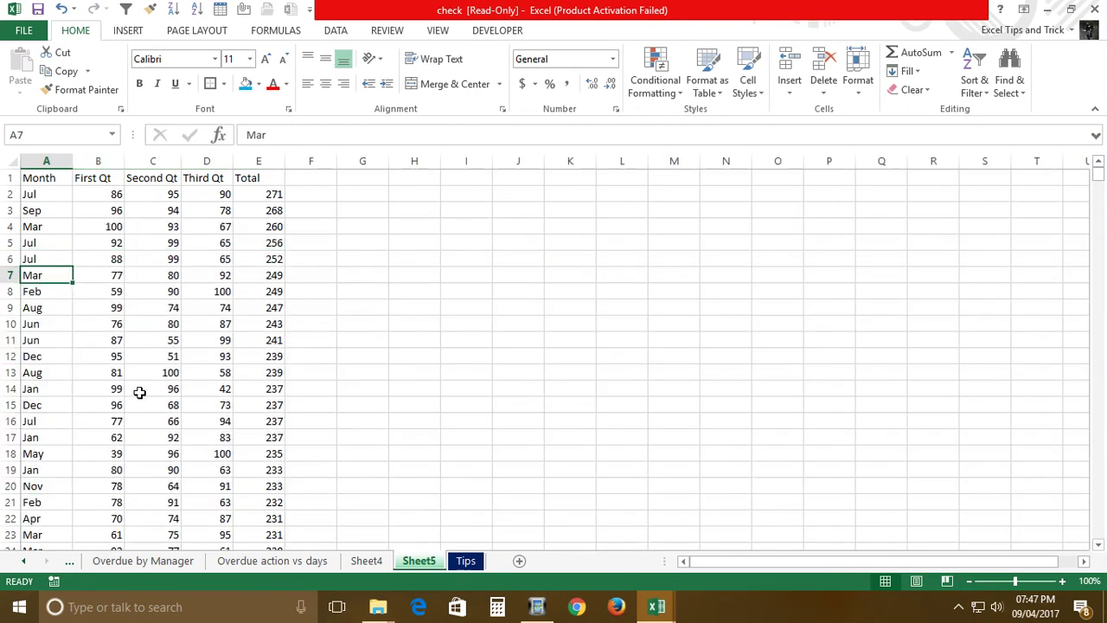
- Fill the block A7:E14 with light blue
left_click(264, 395, "shift")
left_click(246, 83)
left_click(399, 265)
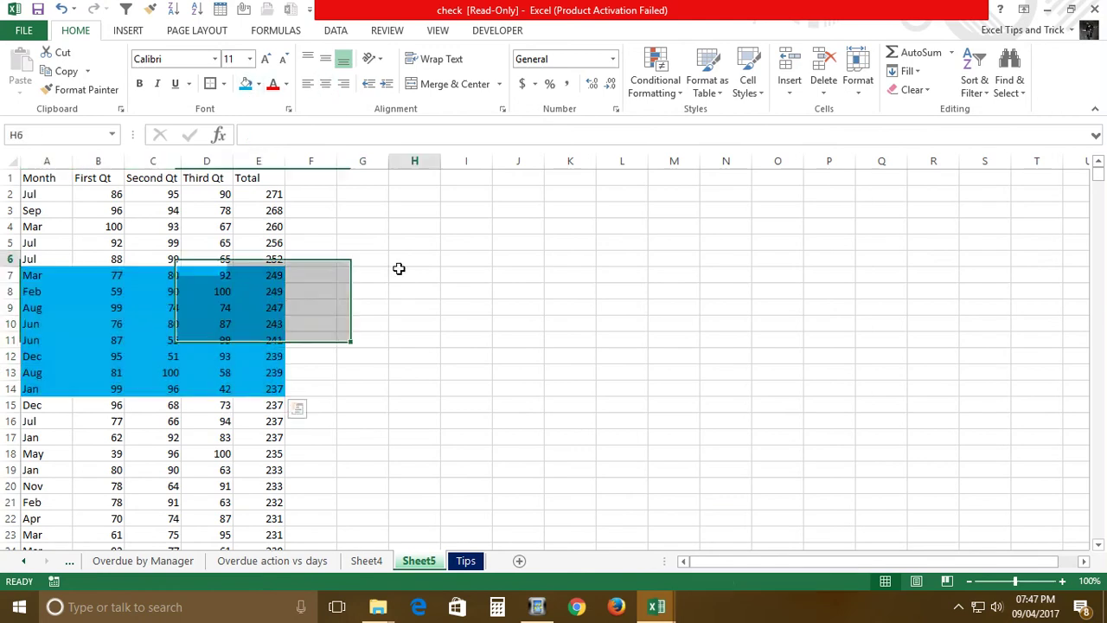
- Hide rows 7 through 14
left_click(11, 275)
left_click_drag(19, 397, 87, 353)
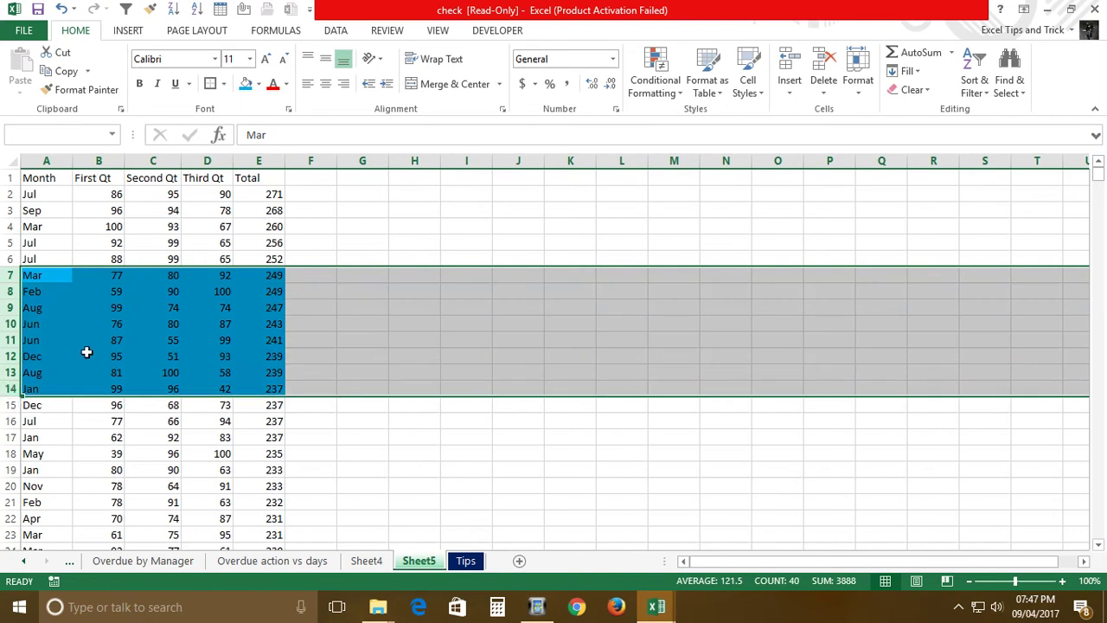
right_click(142, 307)
left_click(172, 499)
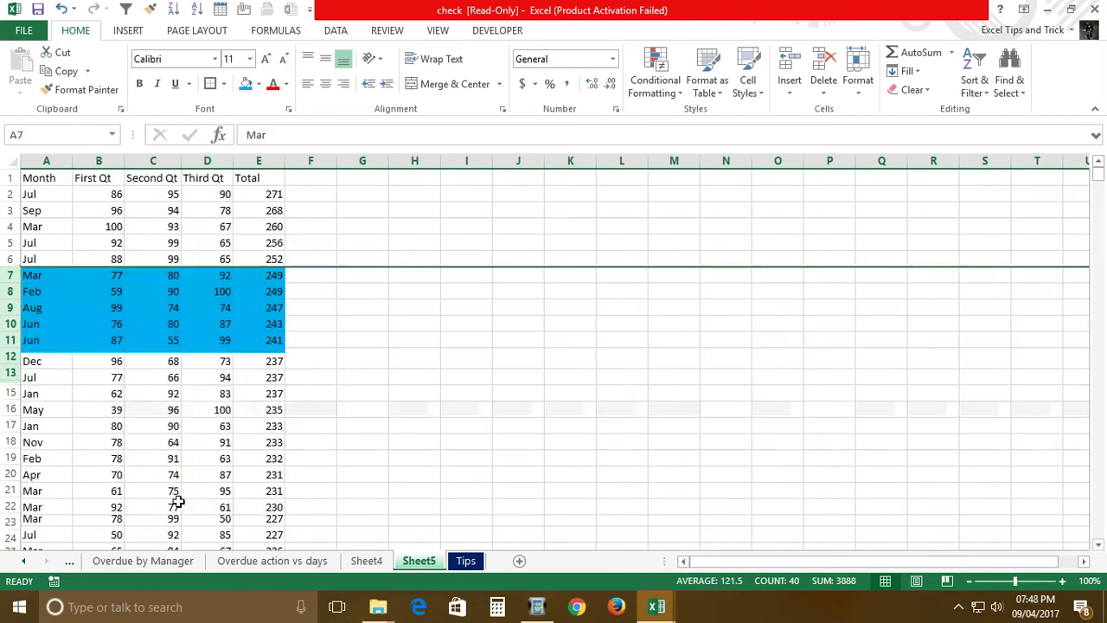
left_click(71, 340)
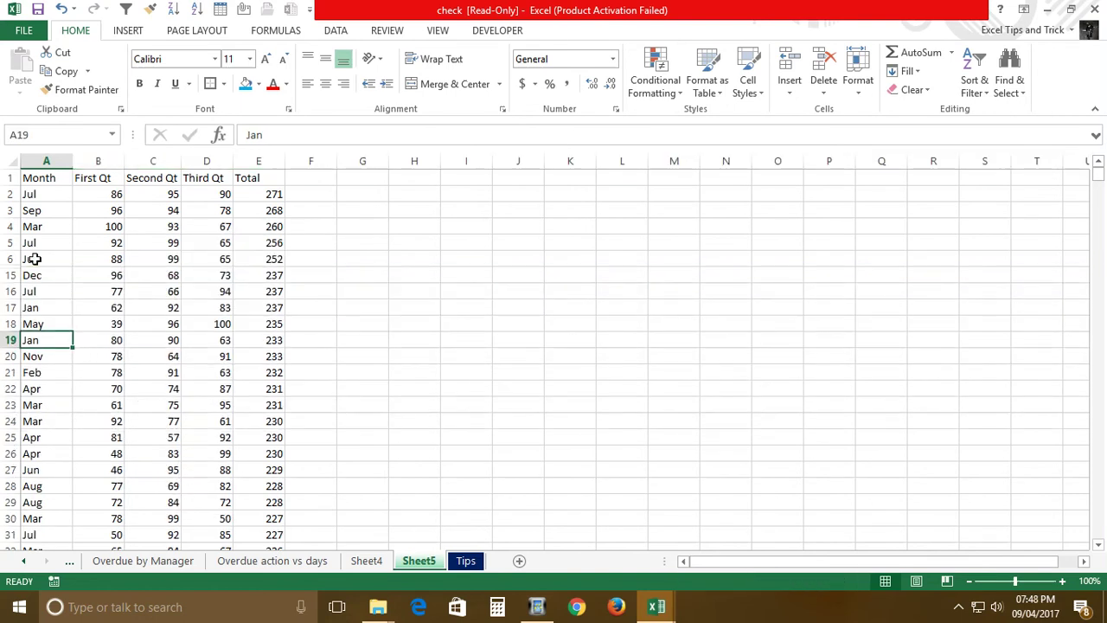
left_click(35, 259)
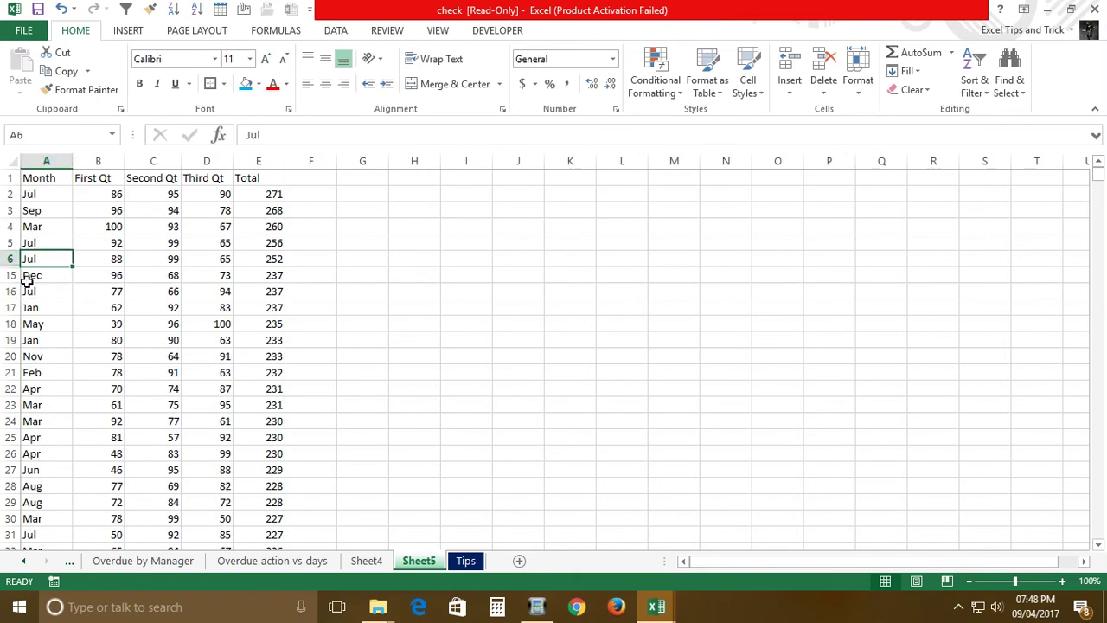
- Unhide rows 7 through 14 by selecting rows 5 through 19
left_click(10, 242)
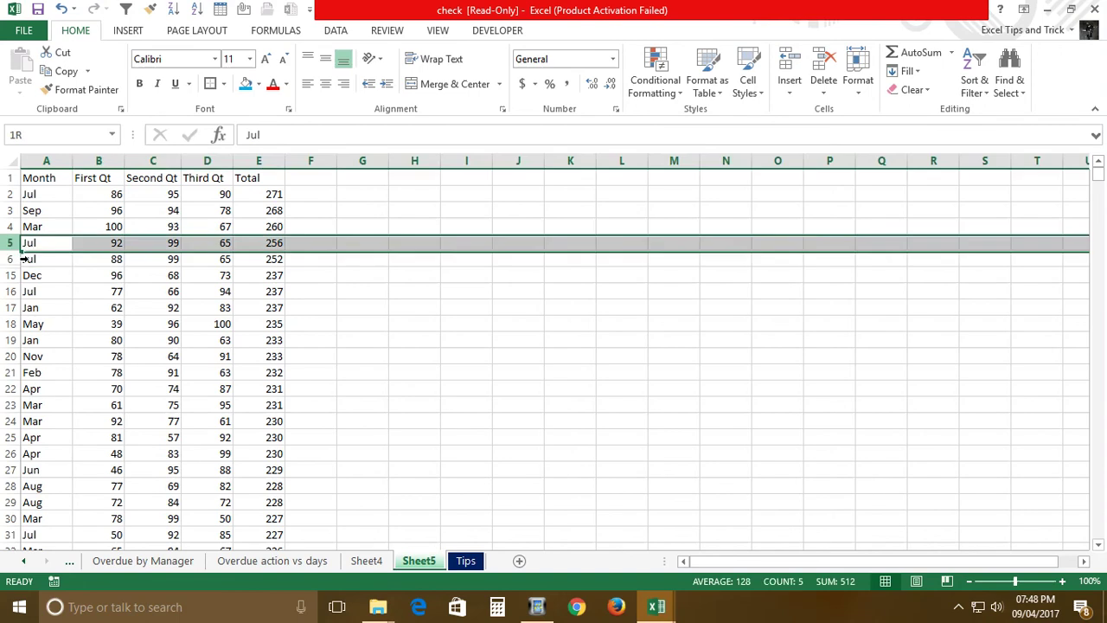
left_click_drag(16, 308, 16, 308)
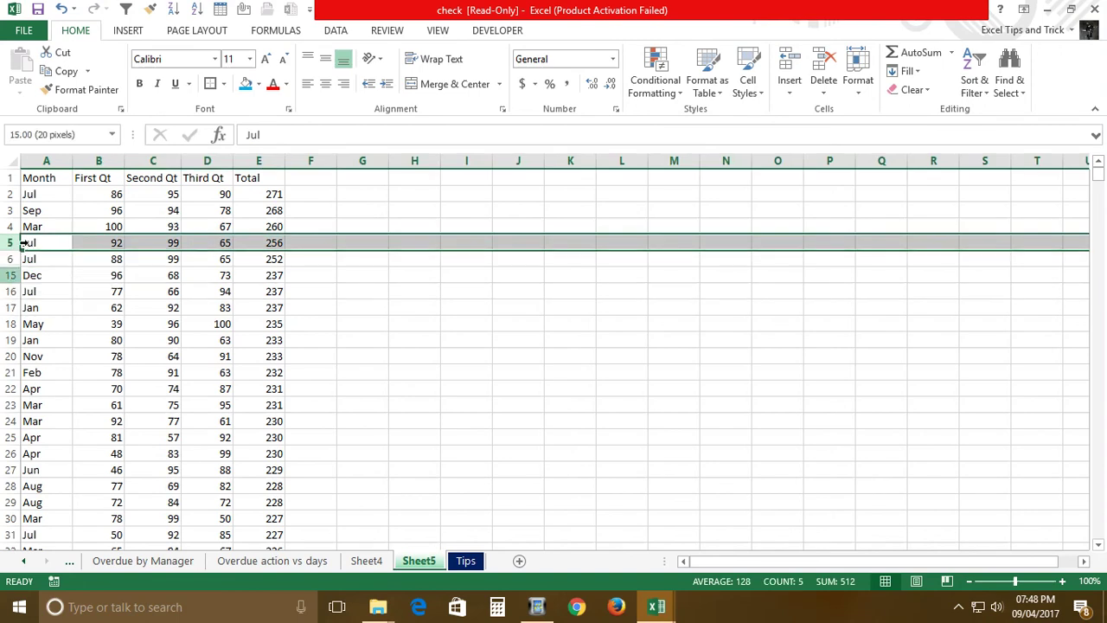
left_click(98, 389)
left_click(9, 177)
left_click(10, 258)
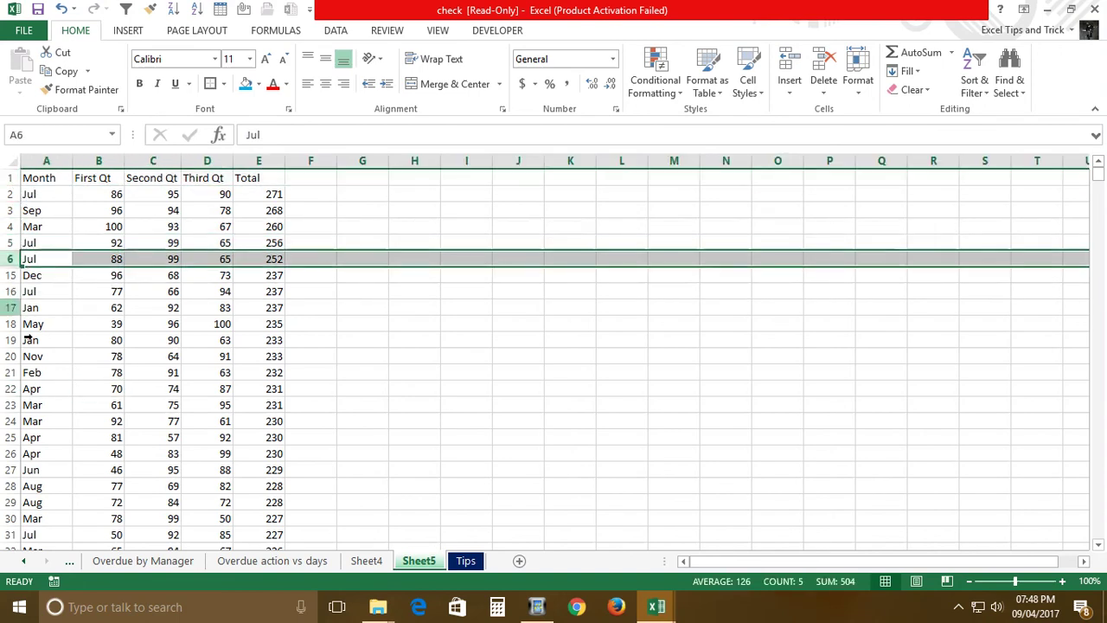
left_click(33, 421)
left_click(207, 161)
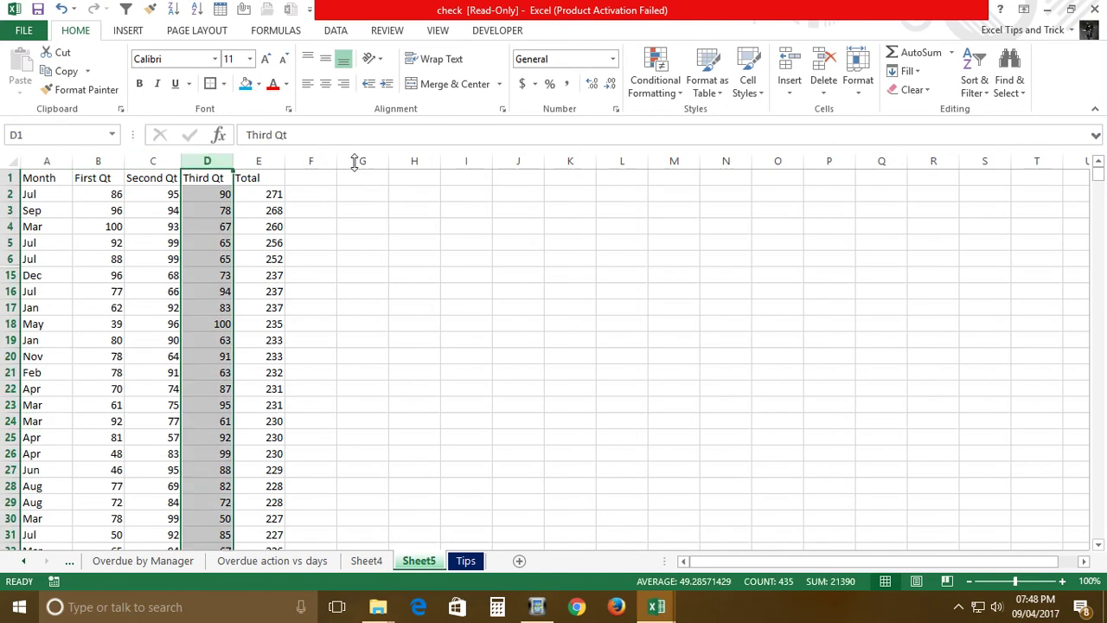
left_click(414, 161)
left_click(466, 161)
left_click(519, 161)
left_click(622, 161)
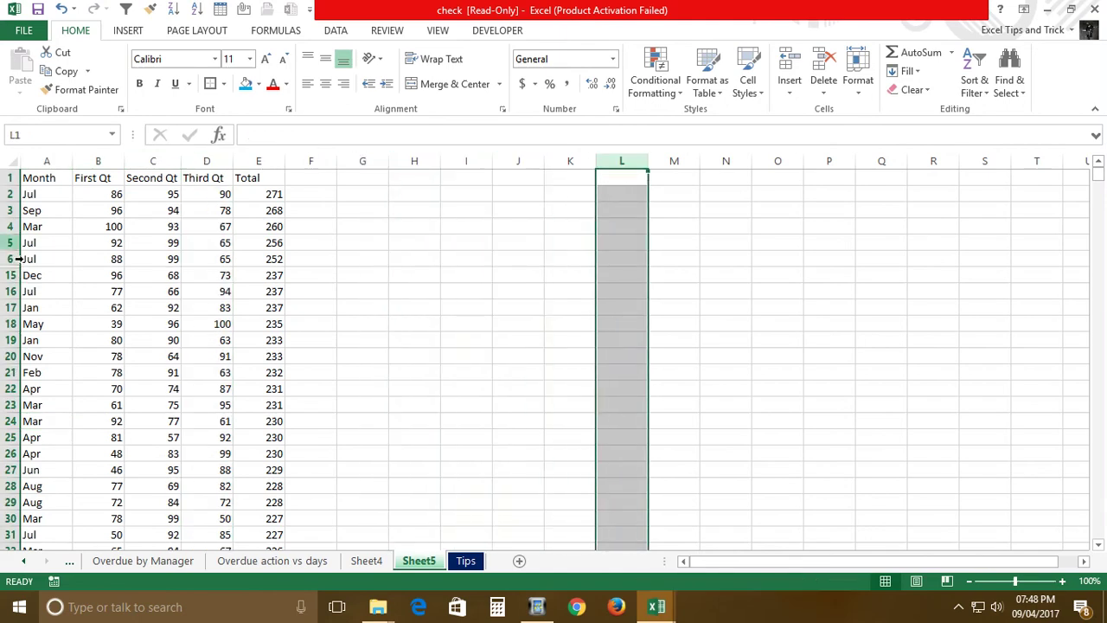
left_click_drag(10, 242, 21, 346)
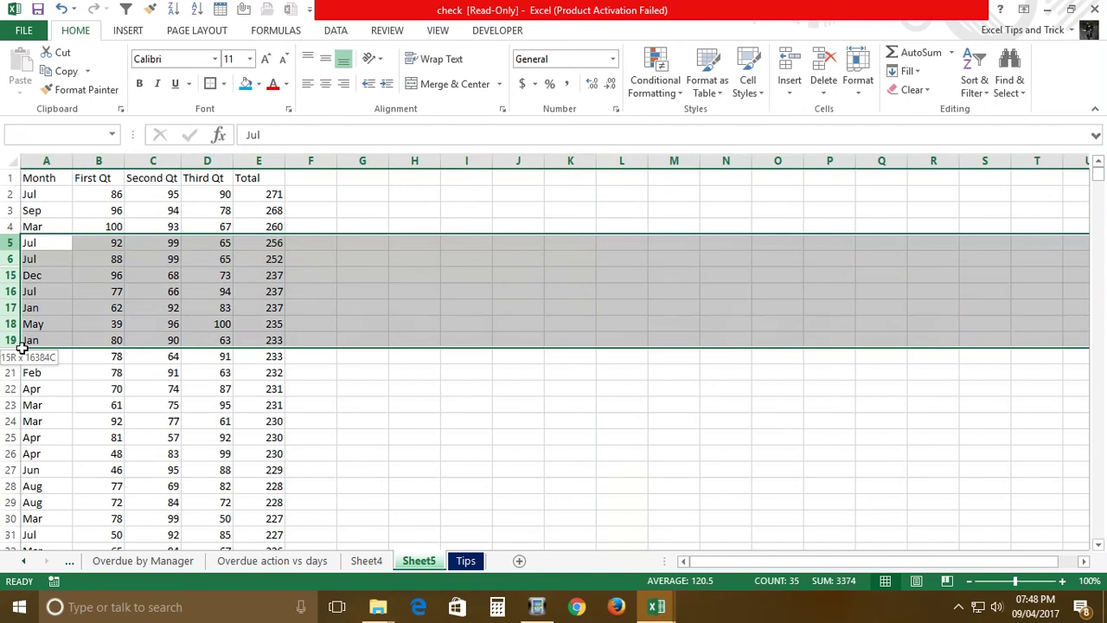
right_click(44, 260)
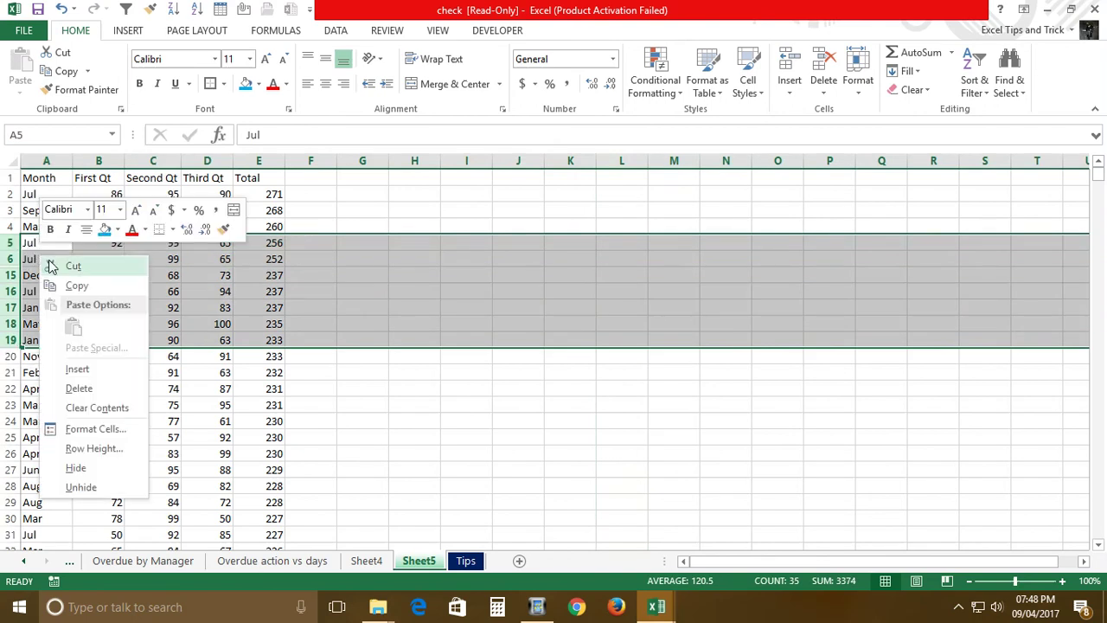
left_click(78, 486)
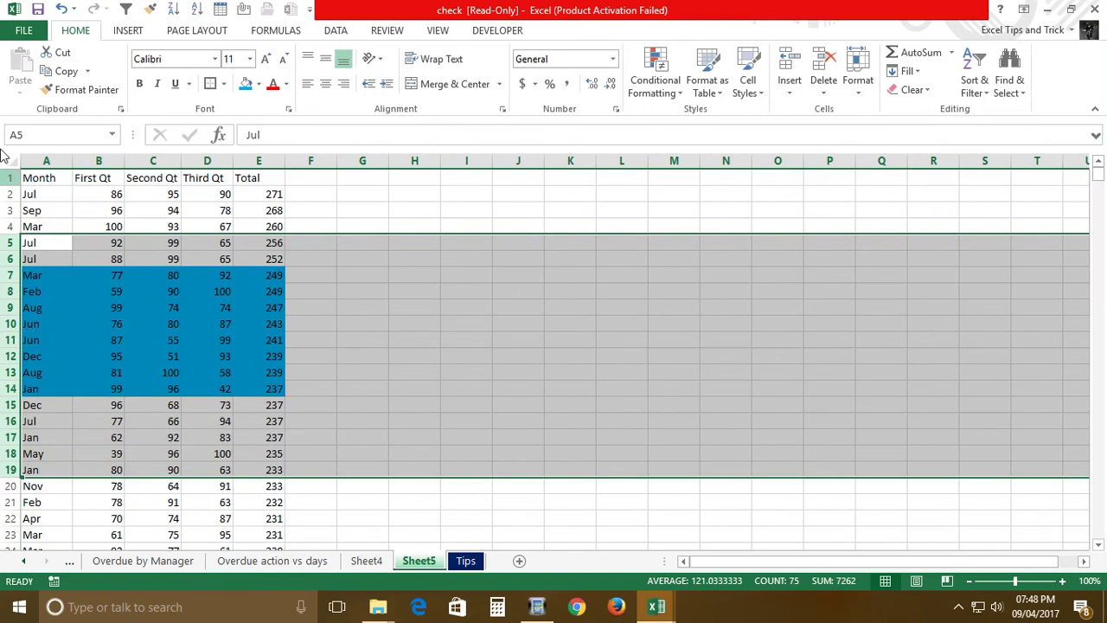
left_click(329, 277)
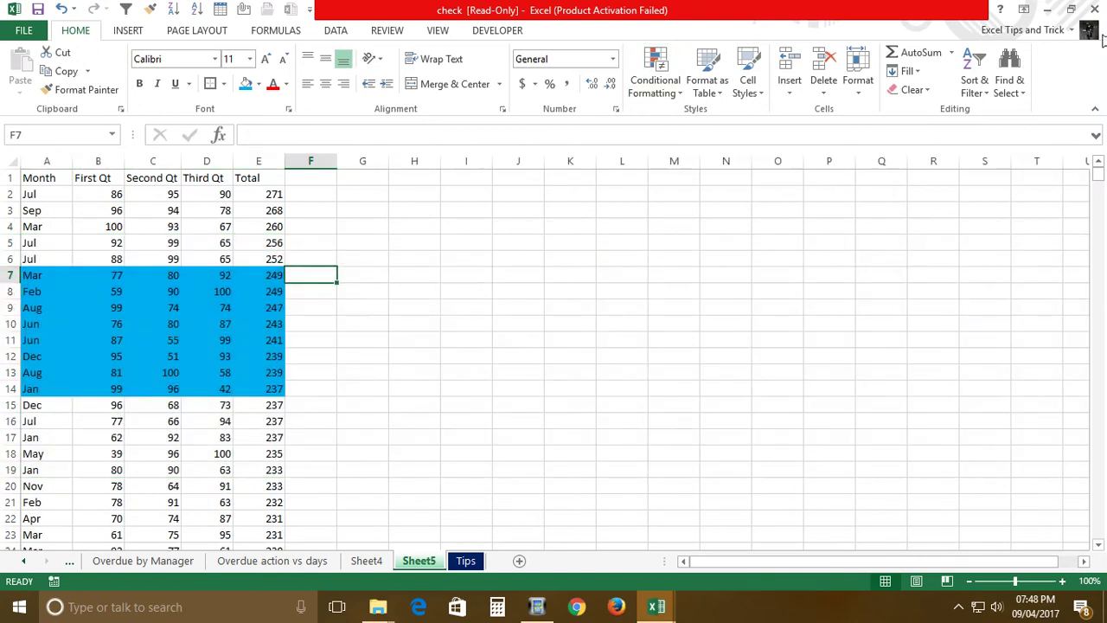
- Fill the Second Qt and Third Qt columns (C and D) red
left_click_drag(154, 162, 206, 162)
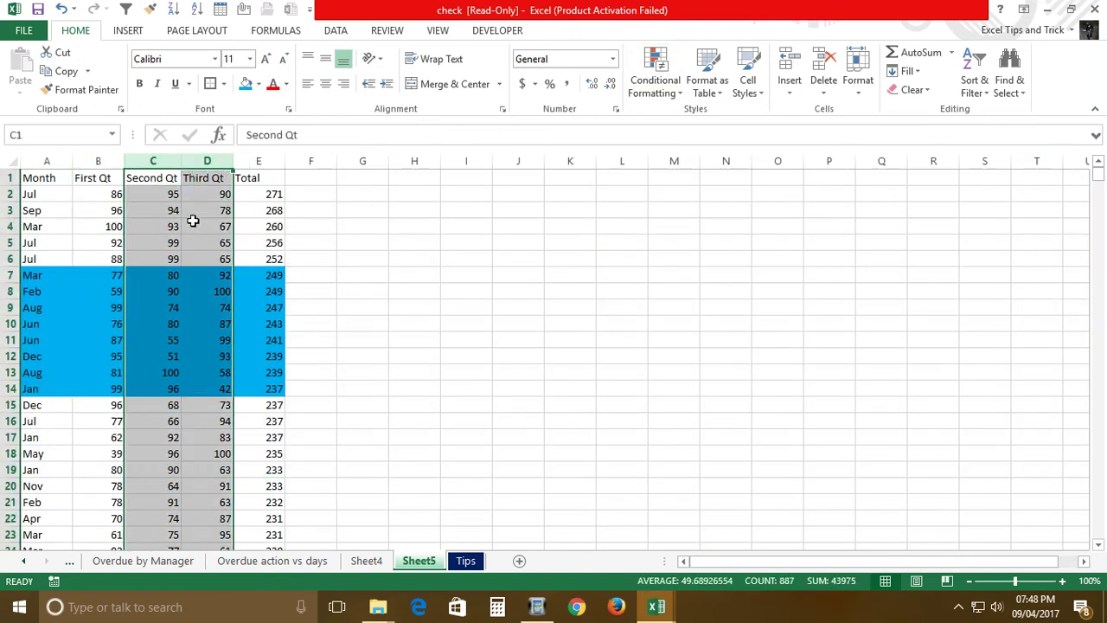
left_click(258, 84)
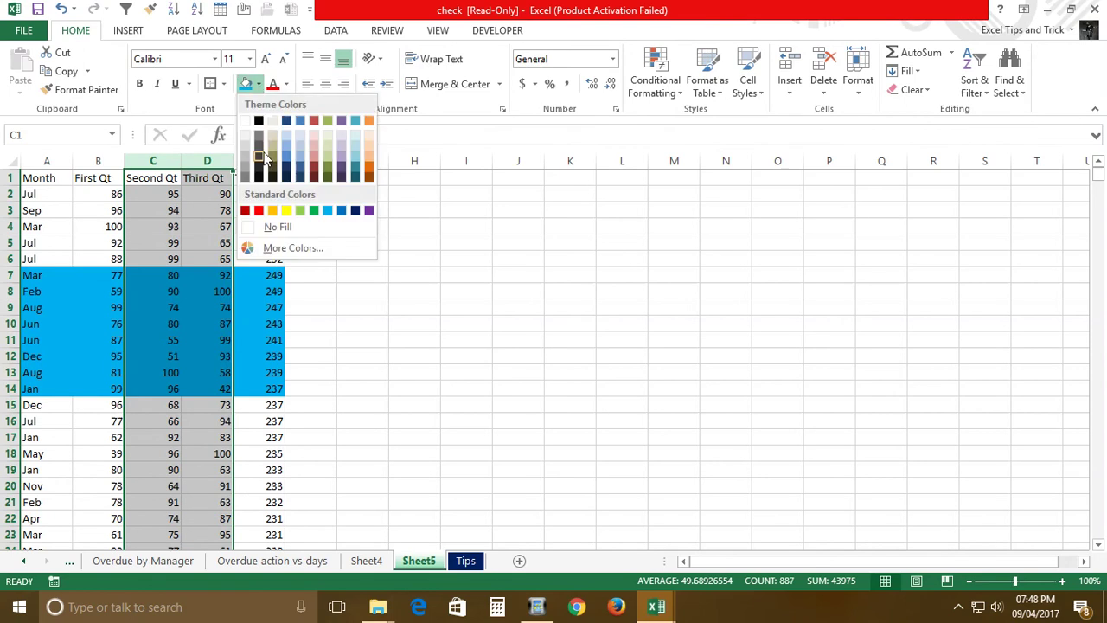
left_click(266, 215)
left_click(394, 260)
- Hide columns C and D, then unhide them by selecting columns B through E
left_click_drag(155, 161, 207, 162)
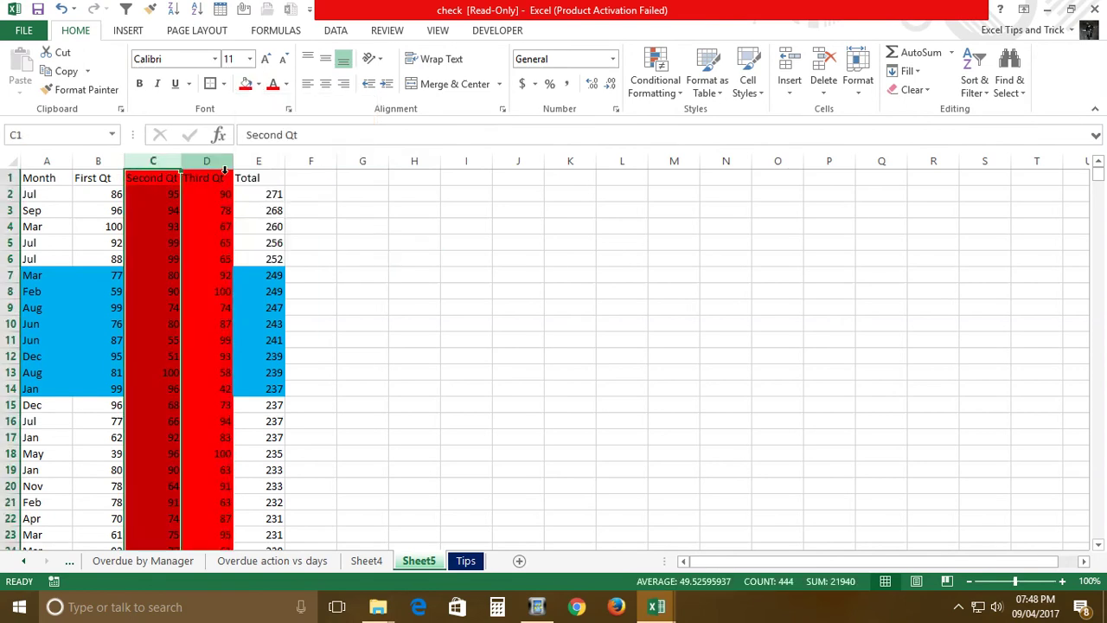
right_click(180, 206)
left_click(213, 416)
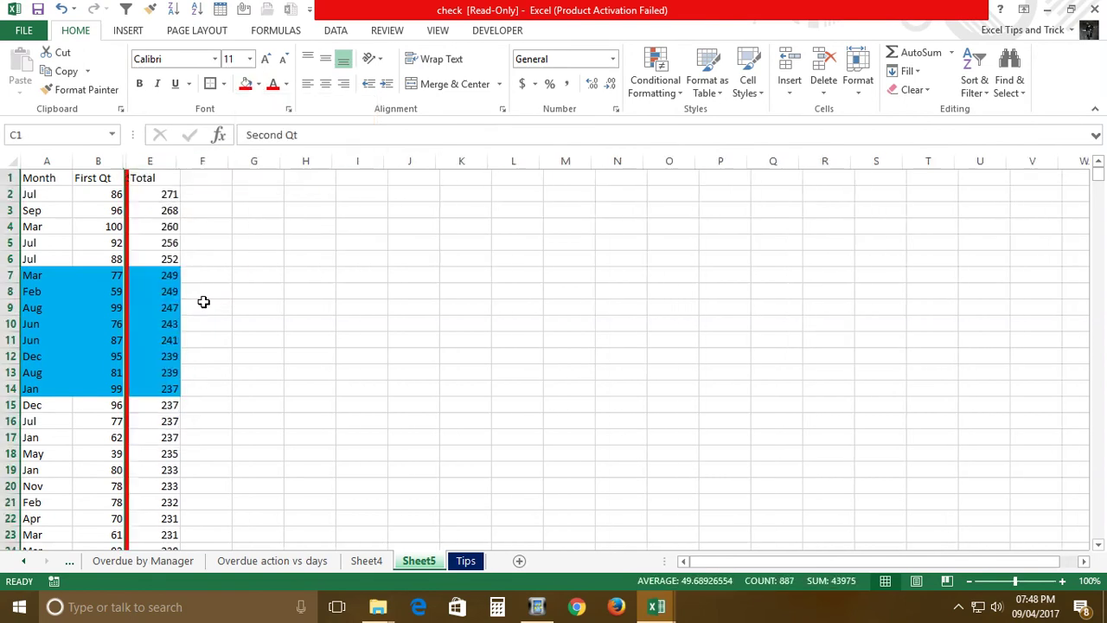
left_click_drag(97, 162, 165, 161)
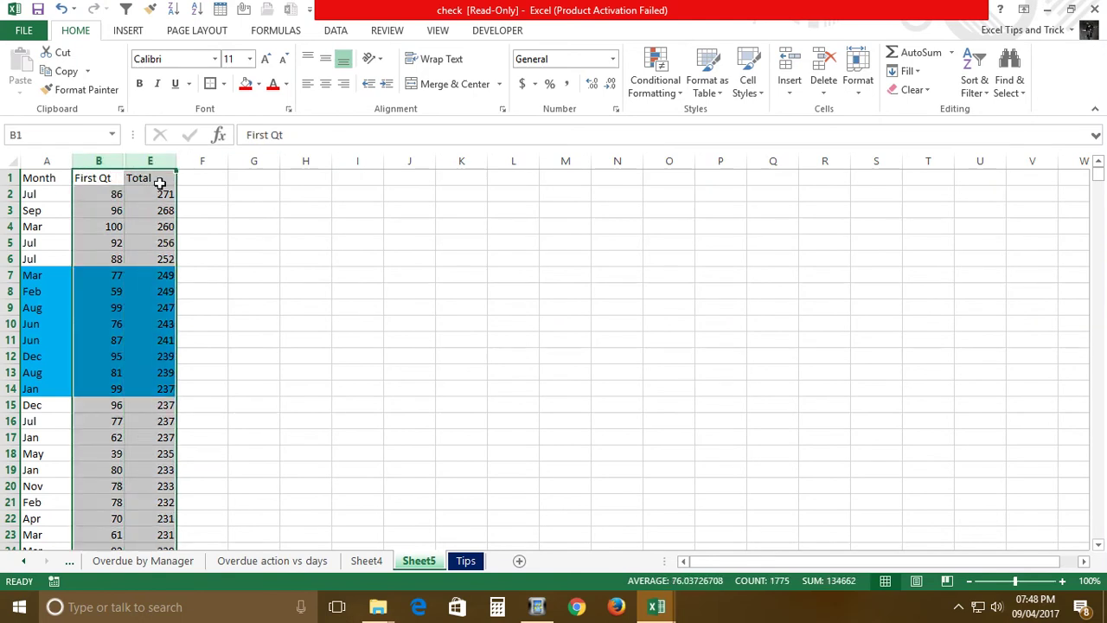
left_click(266, 213)
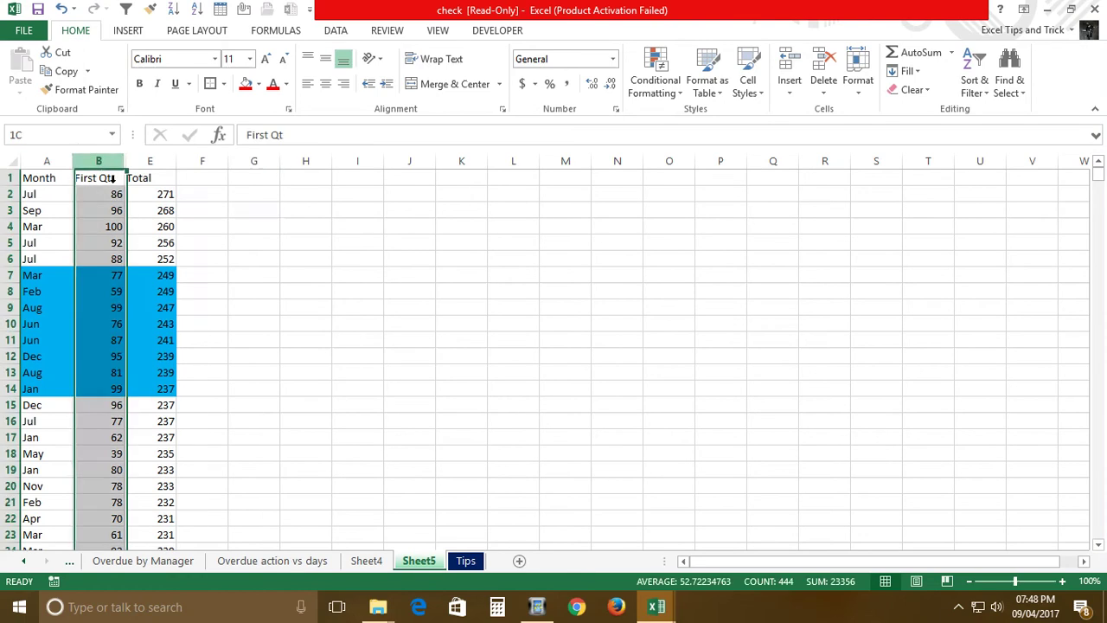
left_click_drag(97, 162, 151, 162)
right_click(134, 218)
left_click(172, 449)
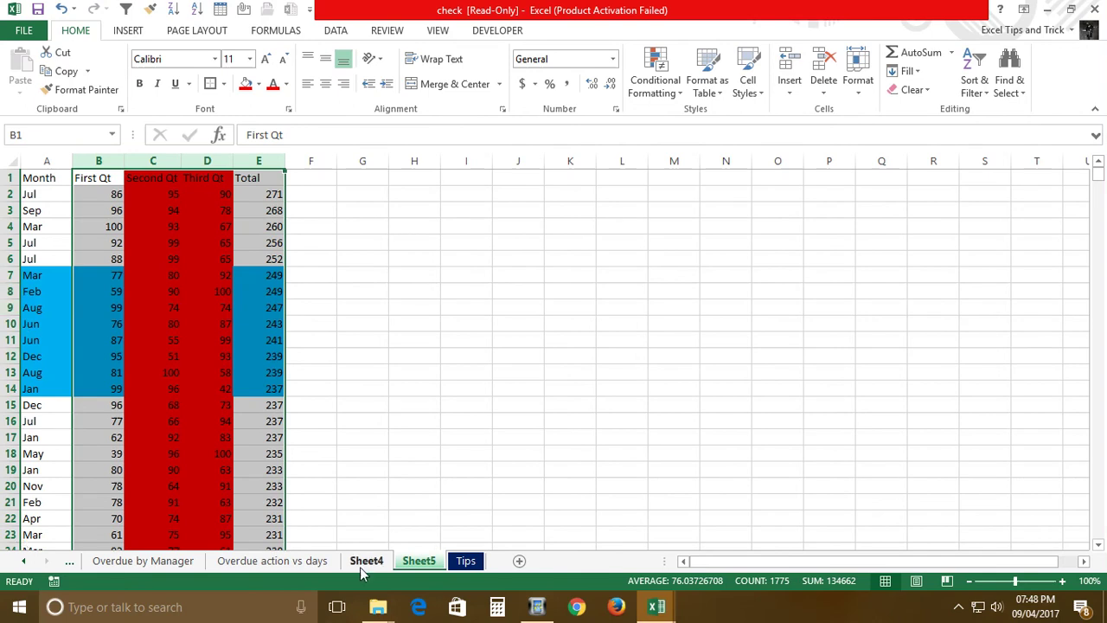
- Hide Sheet5, after cancelling an accidental Insert sheet dialog
right_click(426, 564)
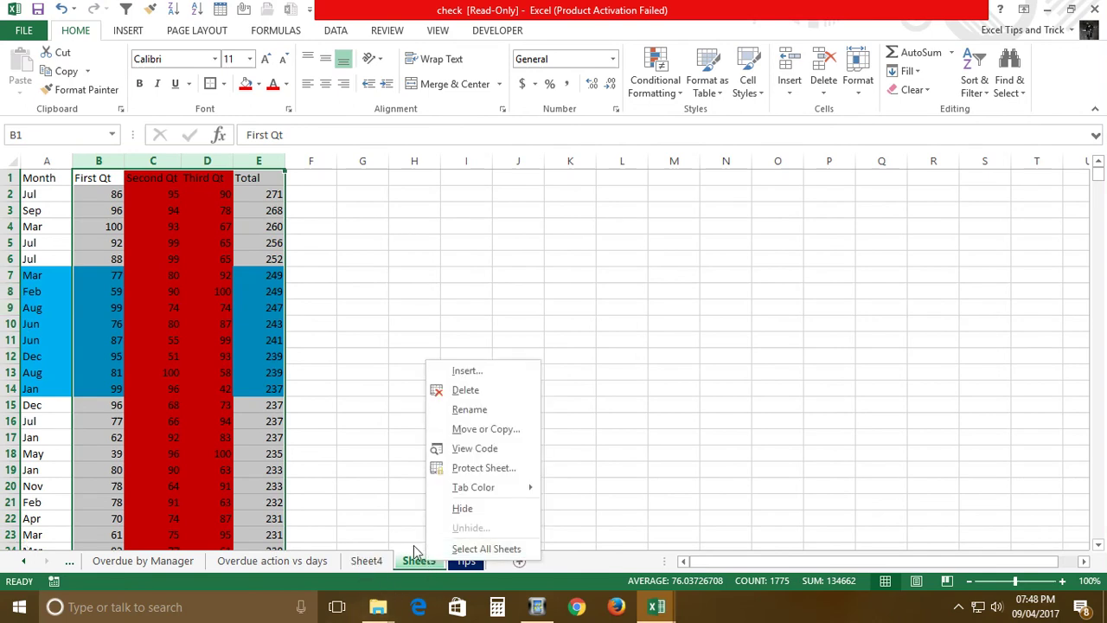
left_click(454, 370)
left_click(618, 500)
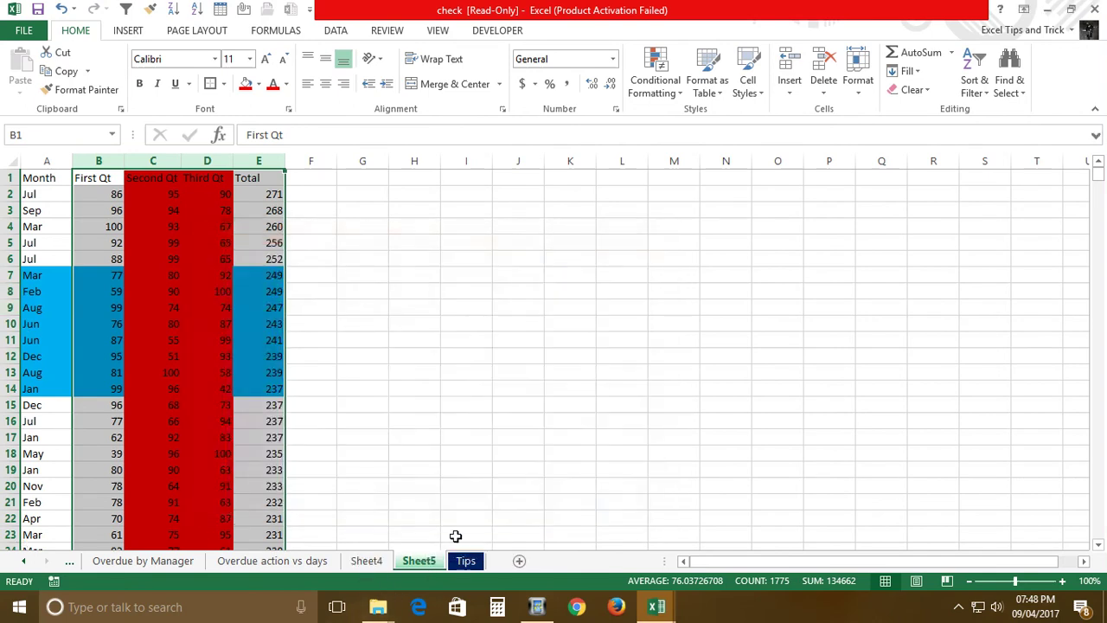
left_click(472, 327)
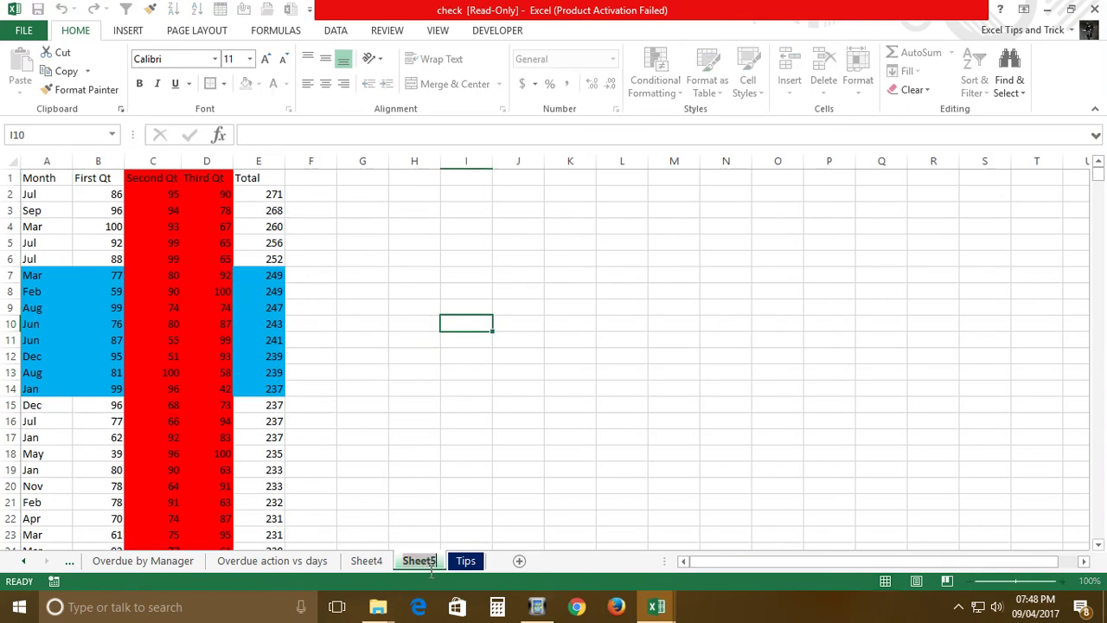
left_click(511, 487)
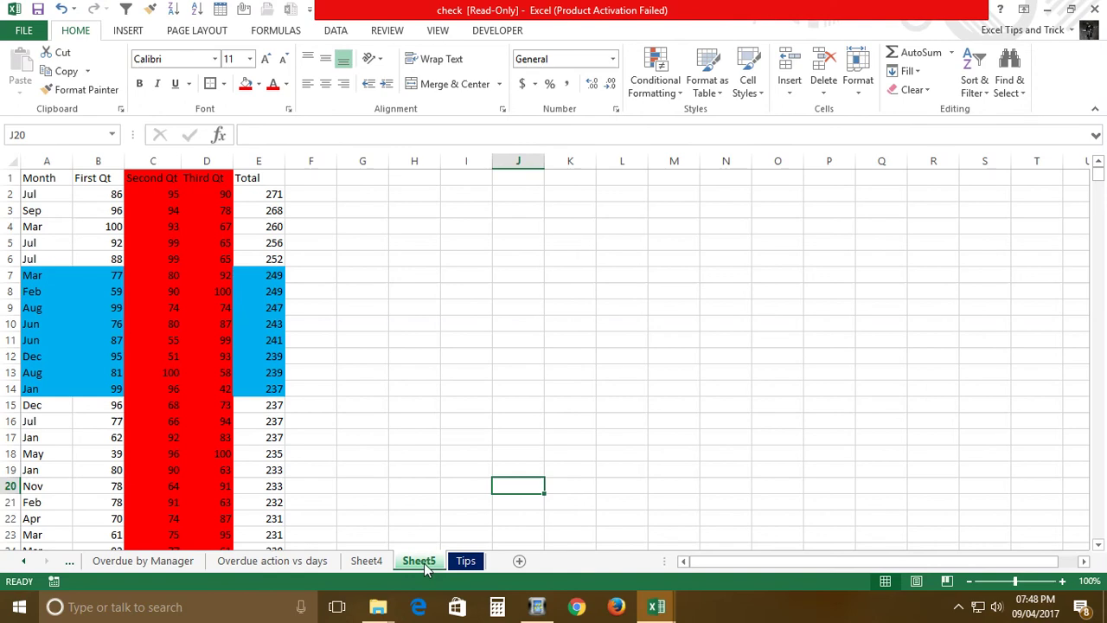
right_click(425, 564)
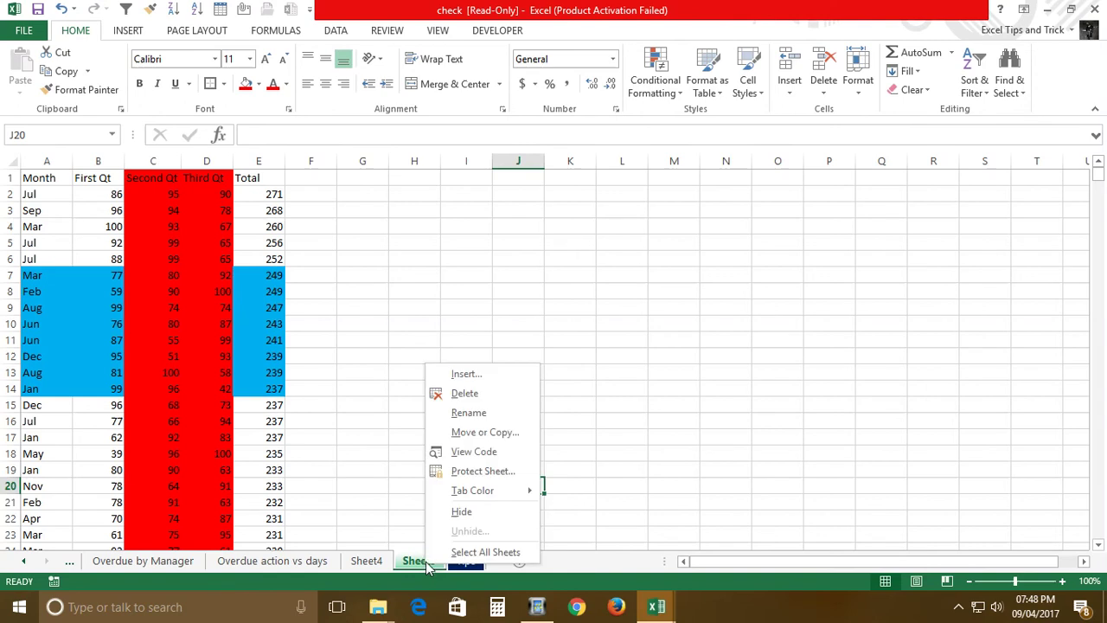
left_click(463, 511)
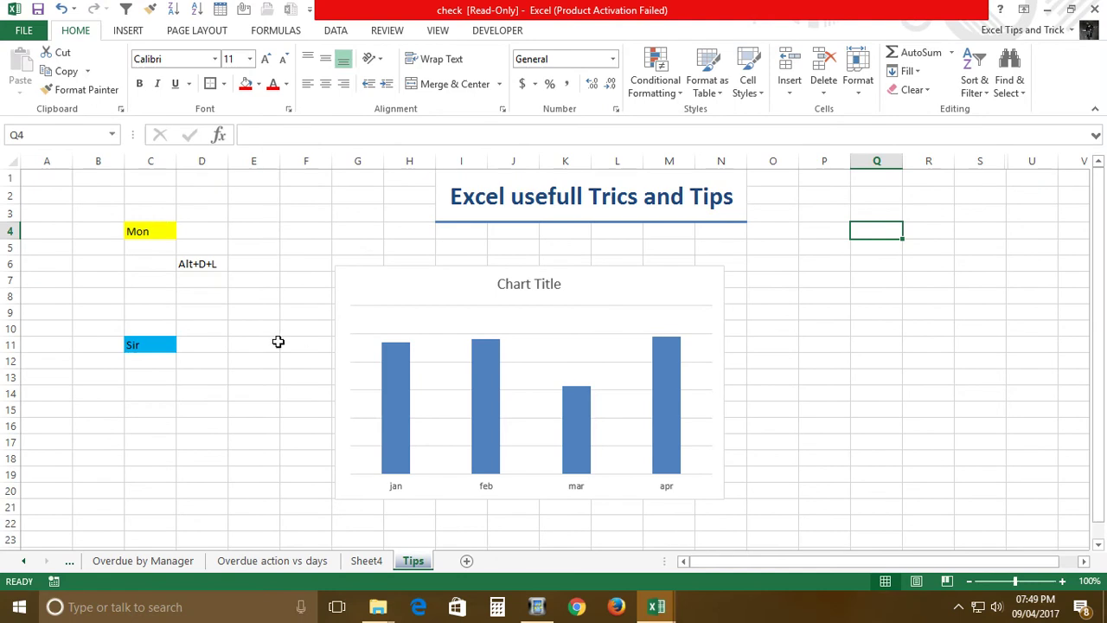
- Unhide Sheet5 and switch to the Tips sheet
right_click(419, 564)
left_click(449, 530)
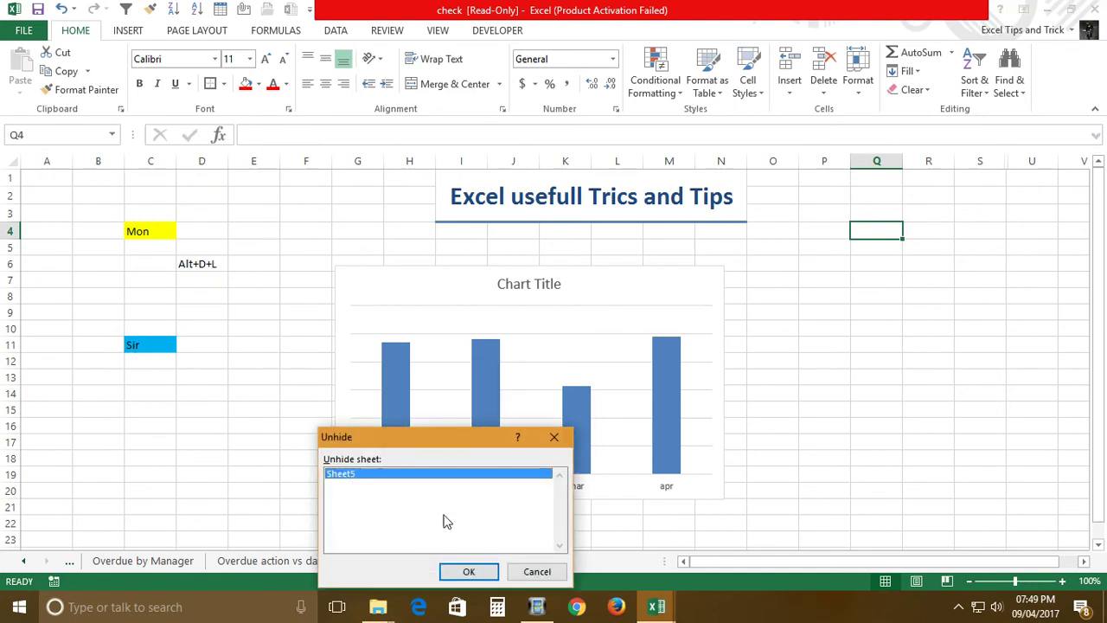
left_click(468, 571)
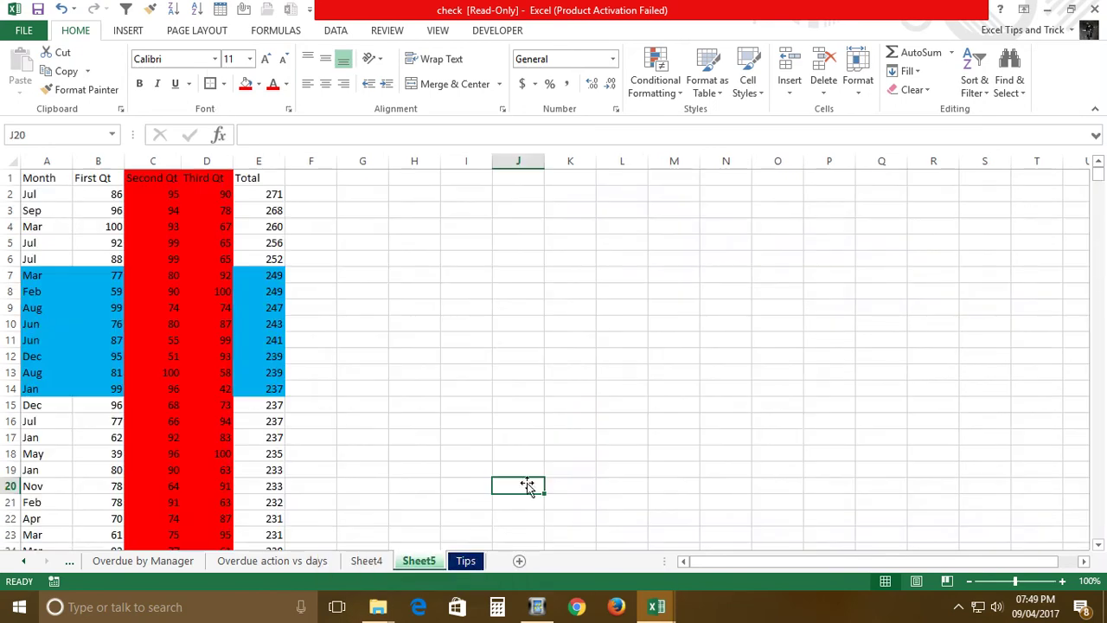
left_click(468, 562)
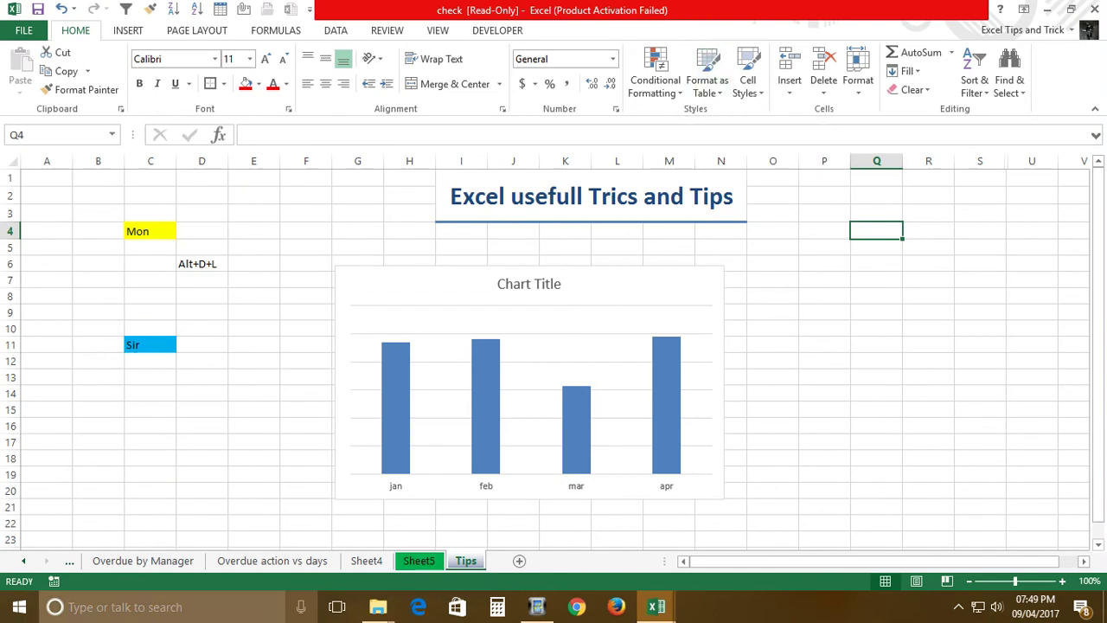
- Enter 25263 in Tips cell Q4, replacing the initial 122
type("122")
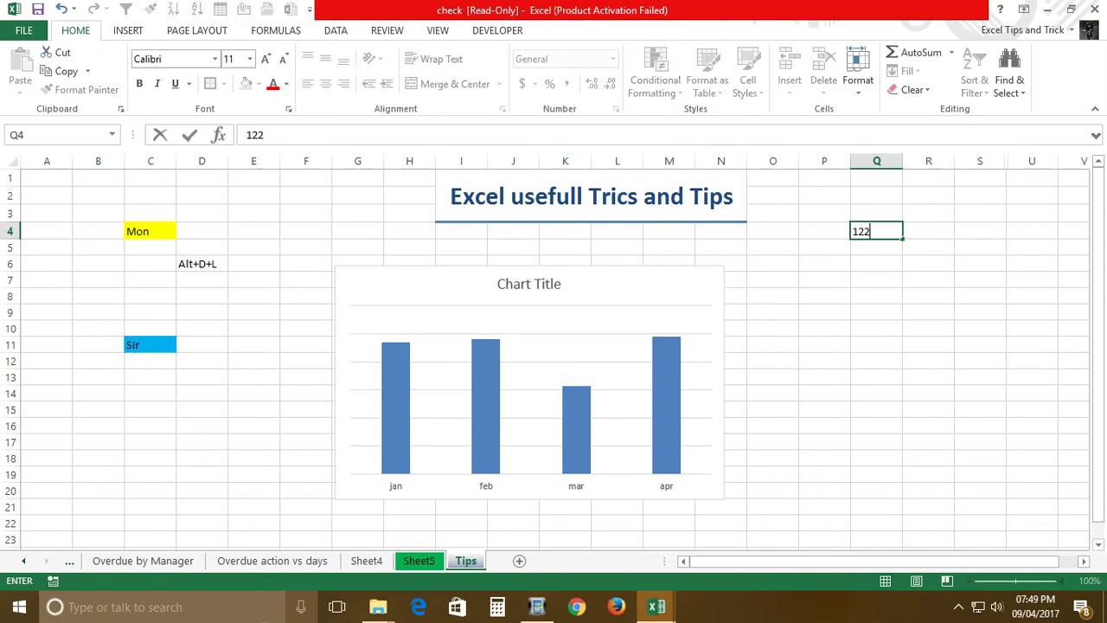
key("Return")
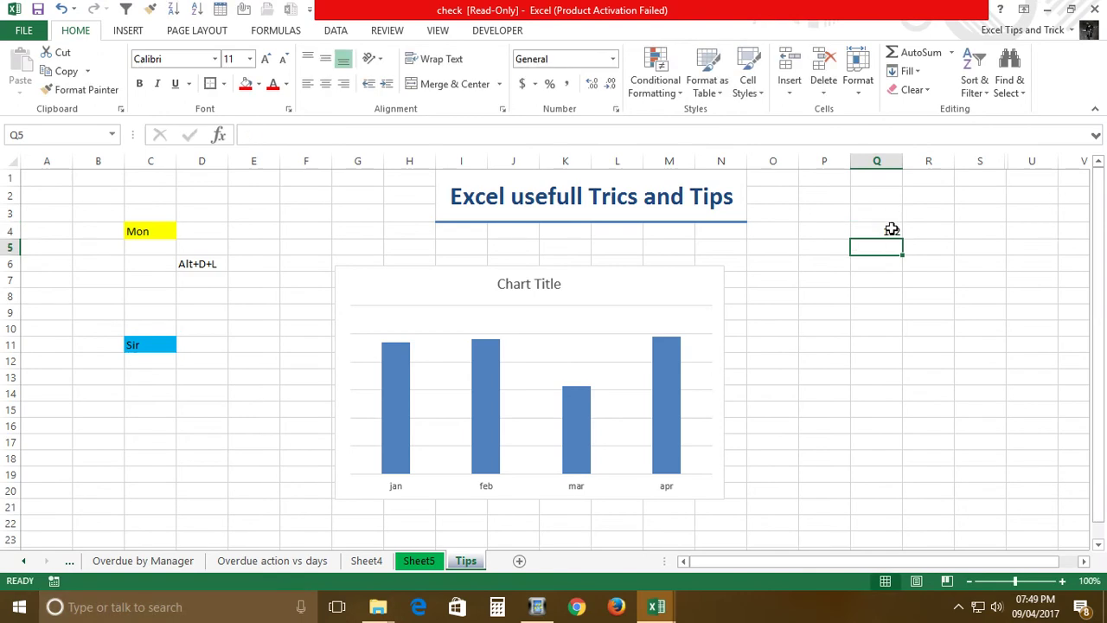
left_click(891, 218)
left_click(893, 231)
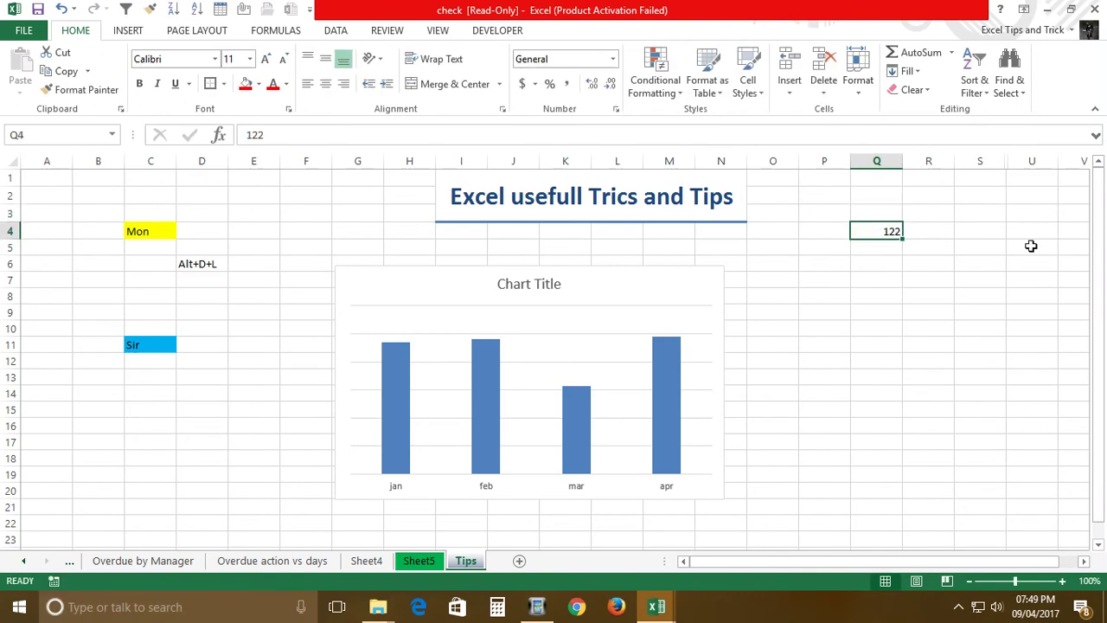
type("25263")
key("Return")
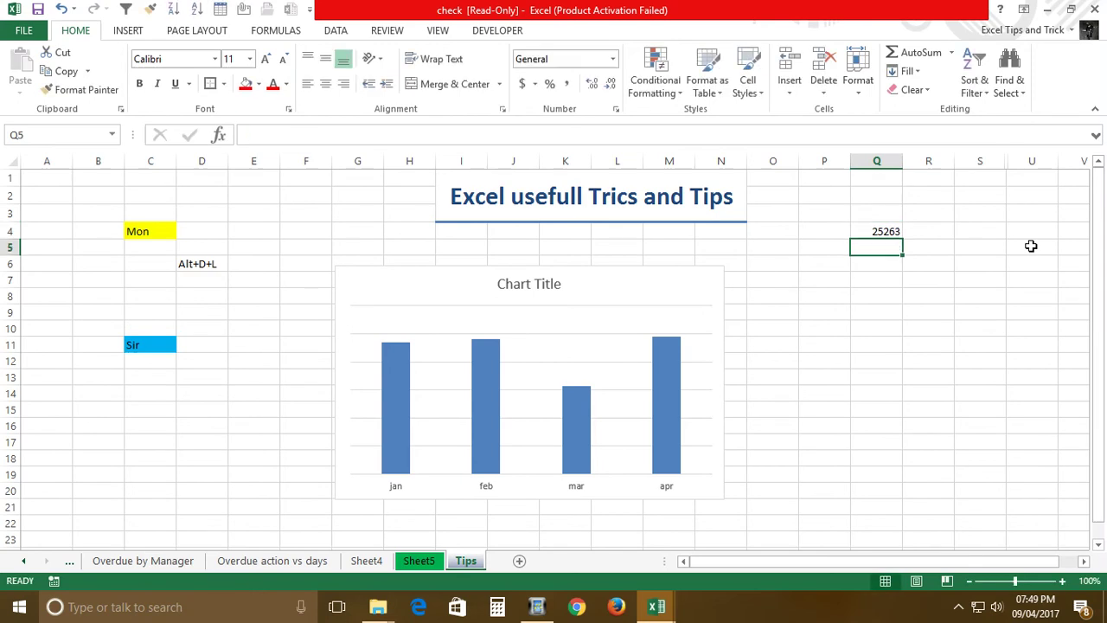
left_click(893, 240)
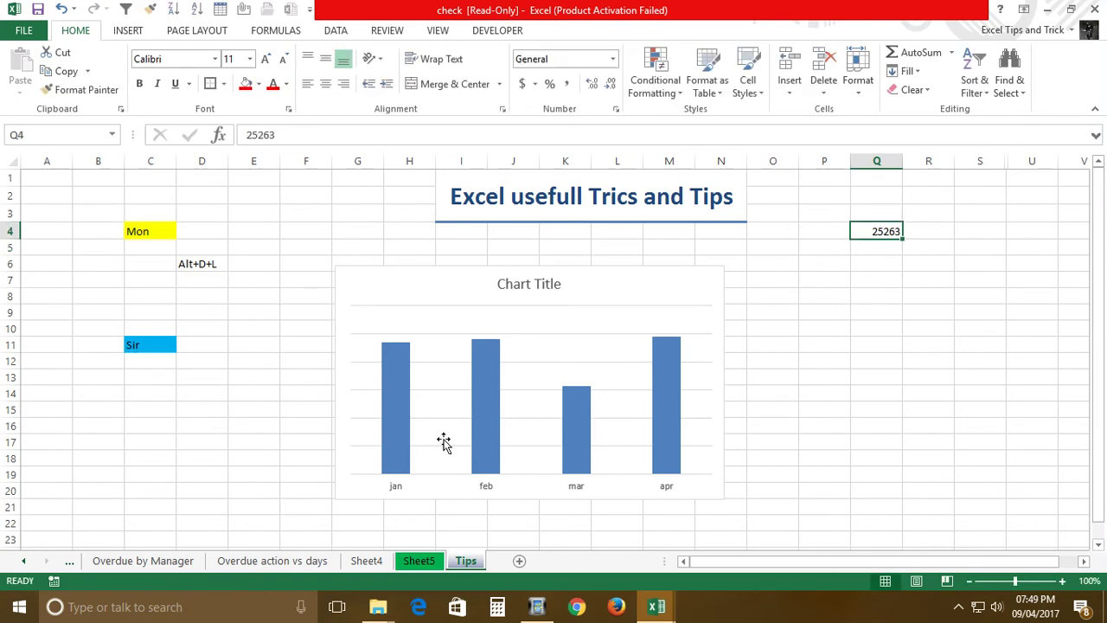
- Format Q4 in turn as Number, Currency, Short Date and Percentage
left_click(612, 59)
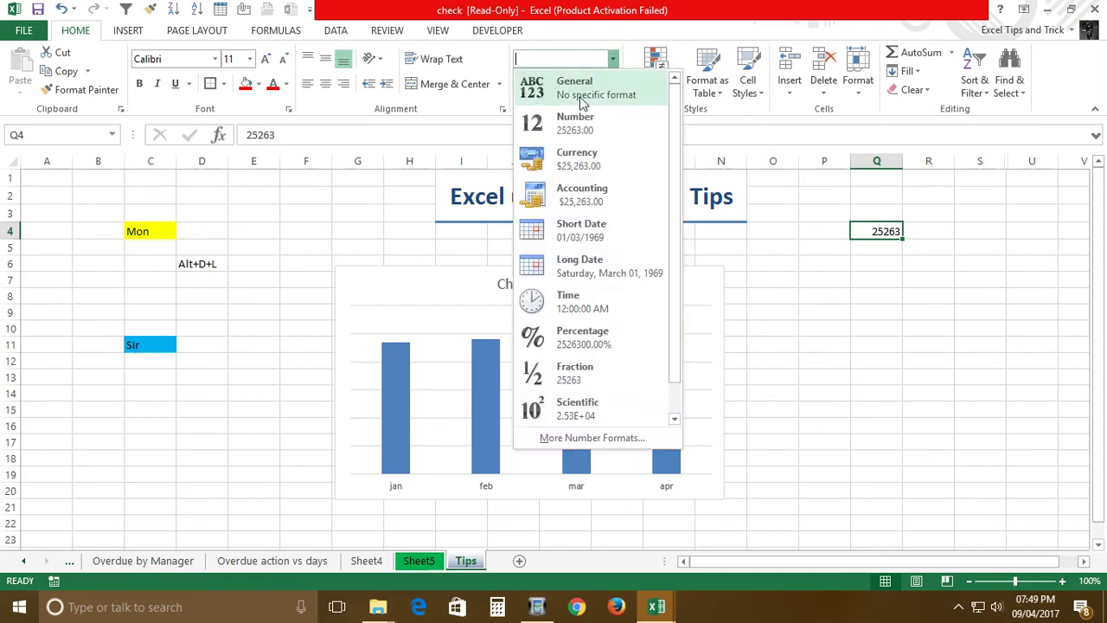
left_click(581, 124)
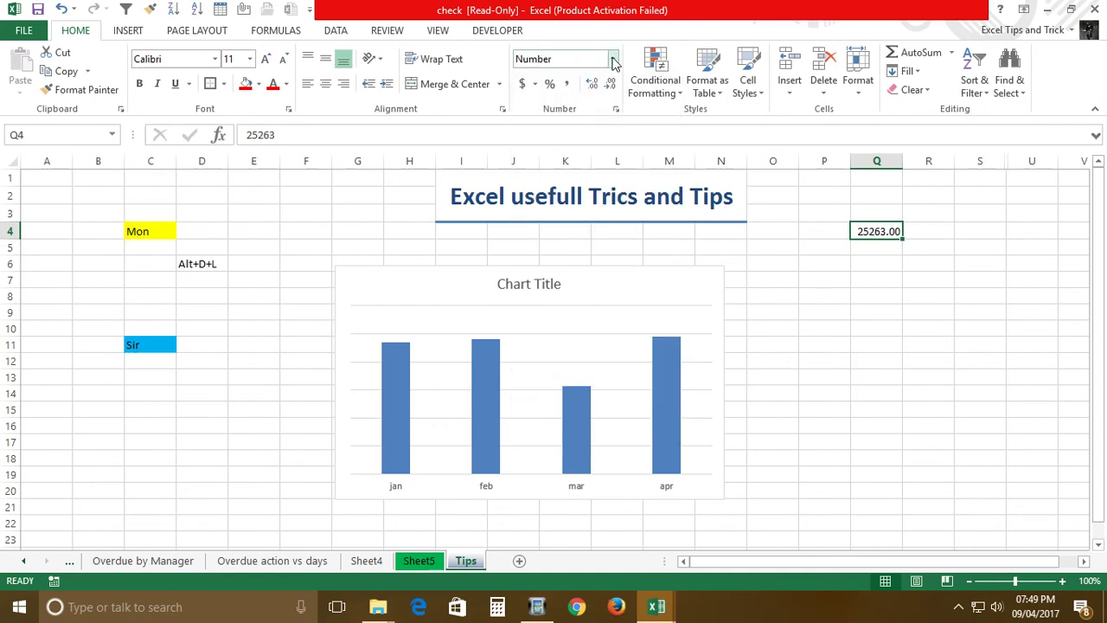
left_click(612, 59)
left_click(578, 165)
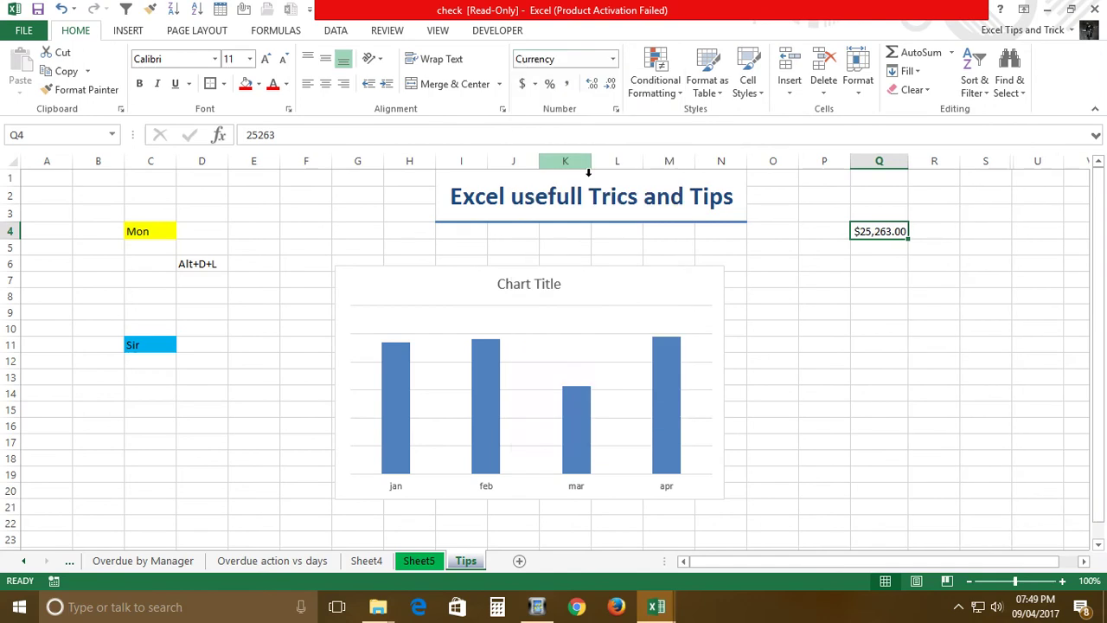
left_click(614, 61)
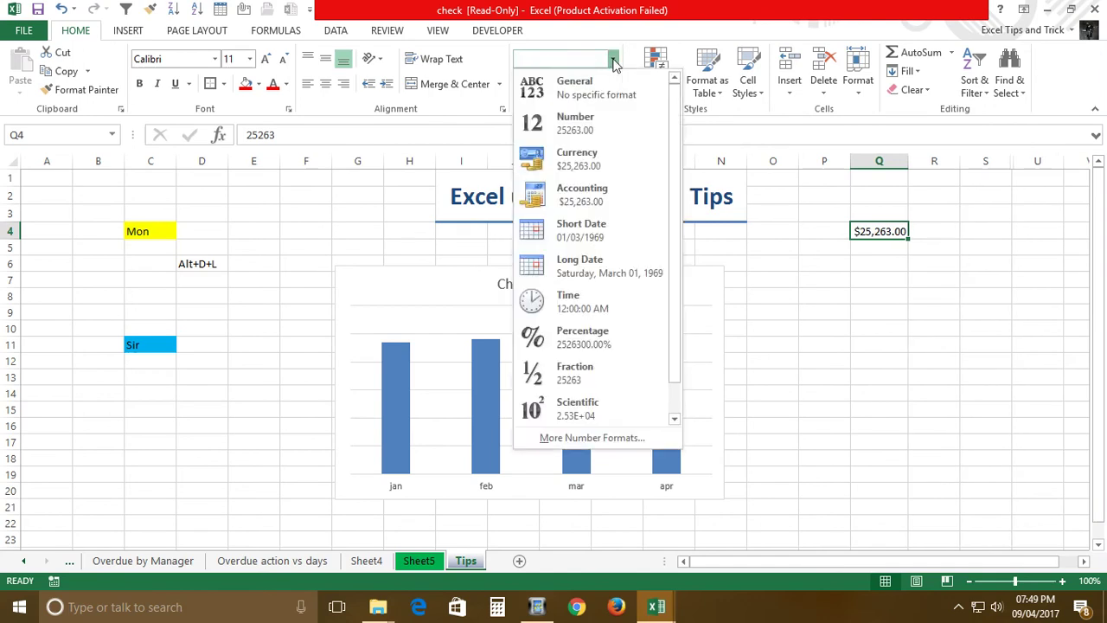
left_click(584, 230)
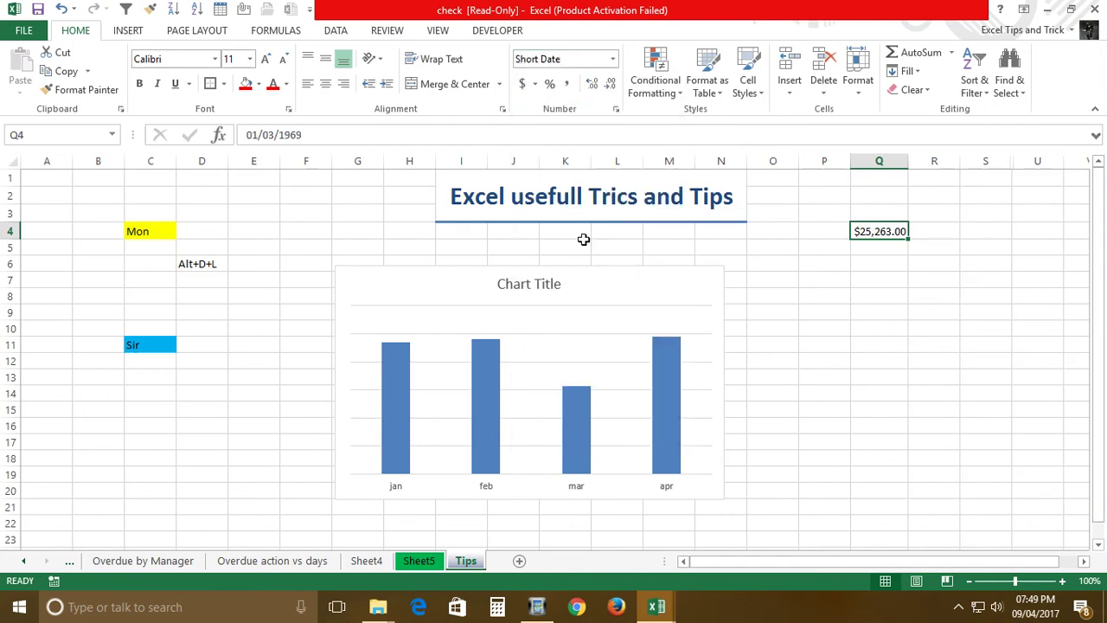
left_click(613, 58)
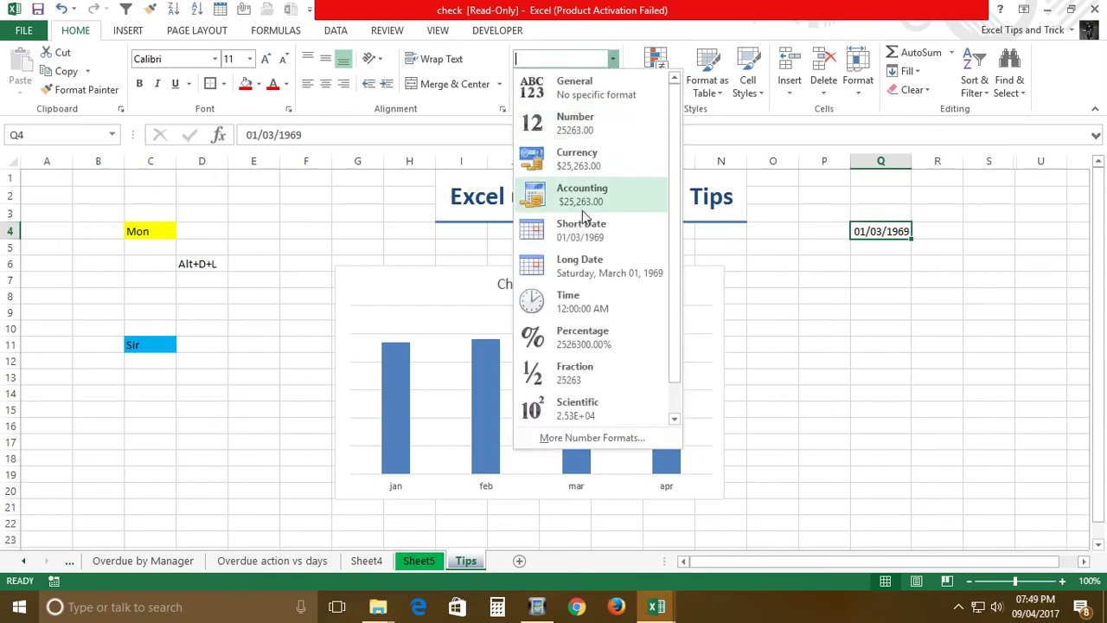
left_click(574, 345)
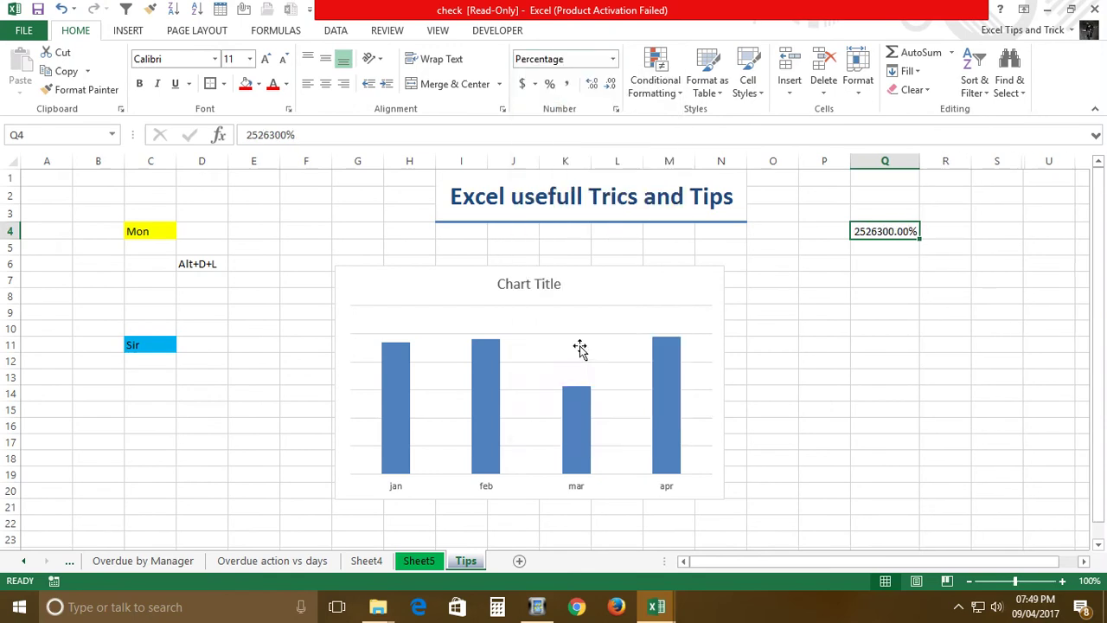
- Format Q4 as Scientific, then Short Date, then back to General
left_click(615, 58)
left_click(585, 409)
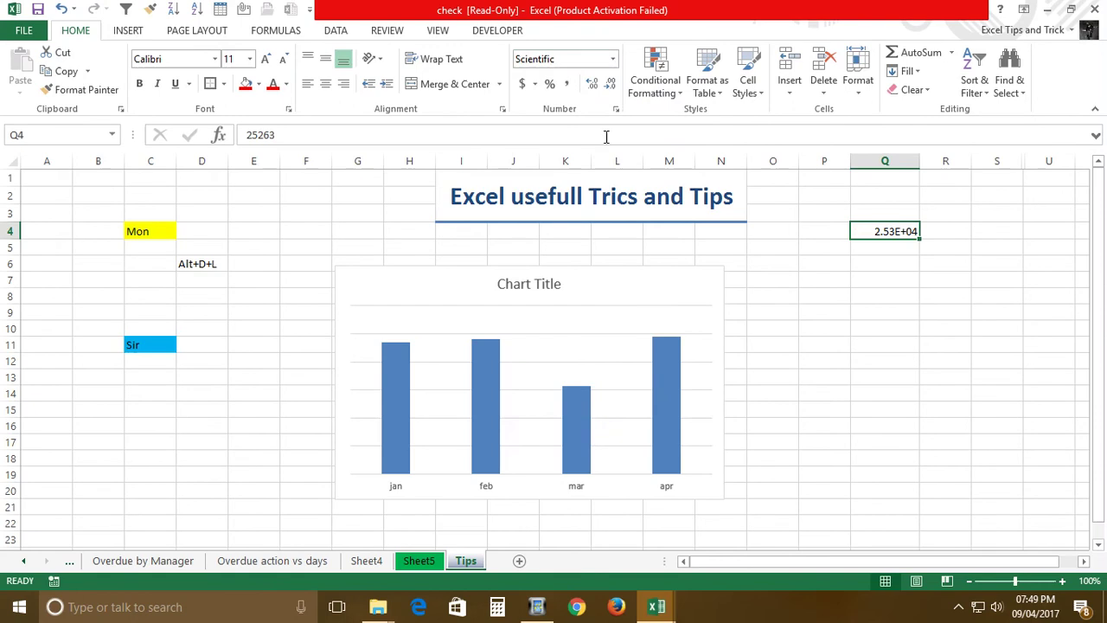
left_click(614, 59)
left_click(541, 231)
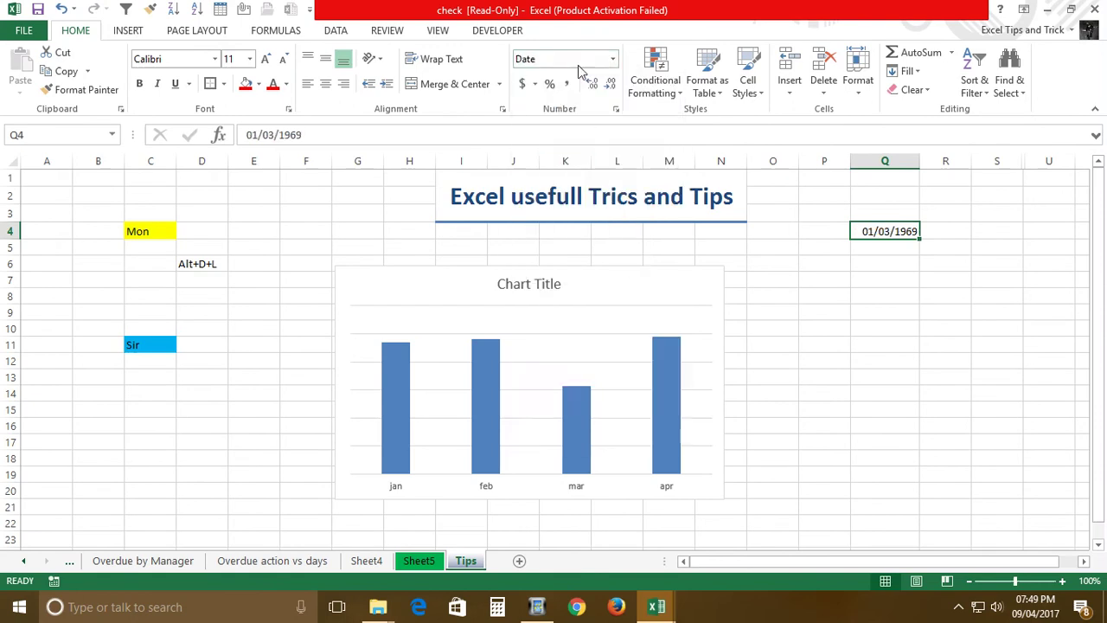
left_click(613, 59)
left_click(556, 89)
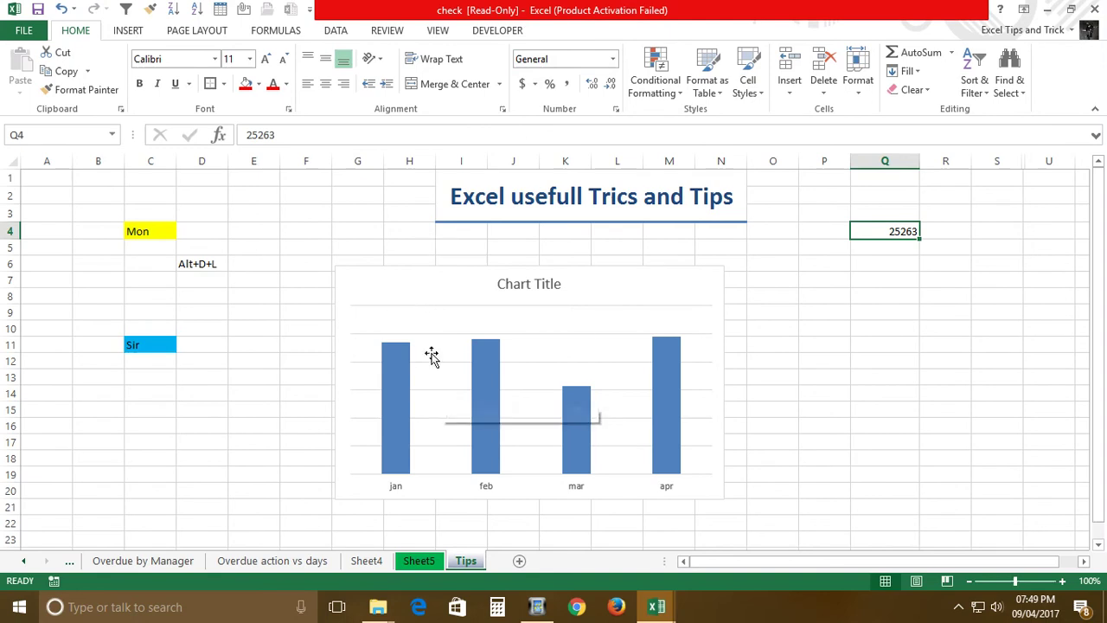
- Return to Sheet5 by way of Sheet4 and Tips, then select columns A through E
left_click(370, 562)
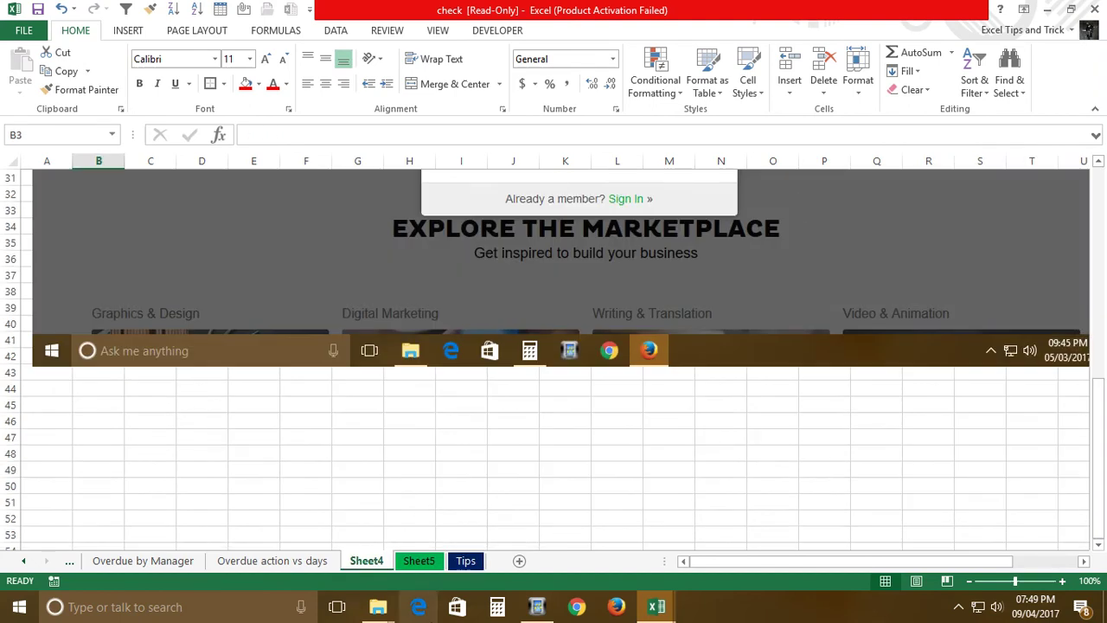
left_click(466, 561)
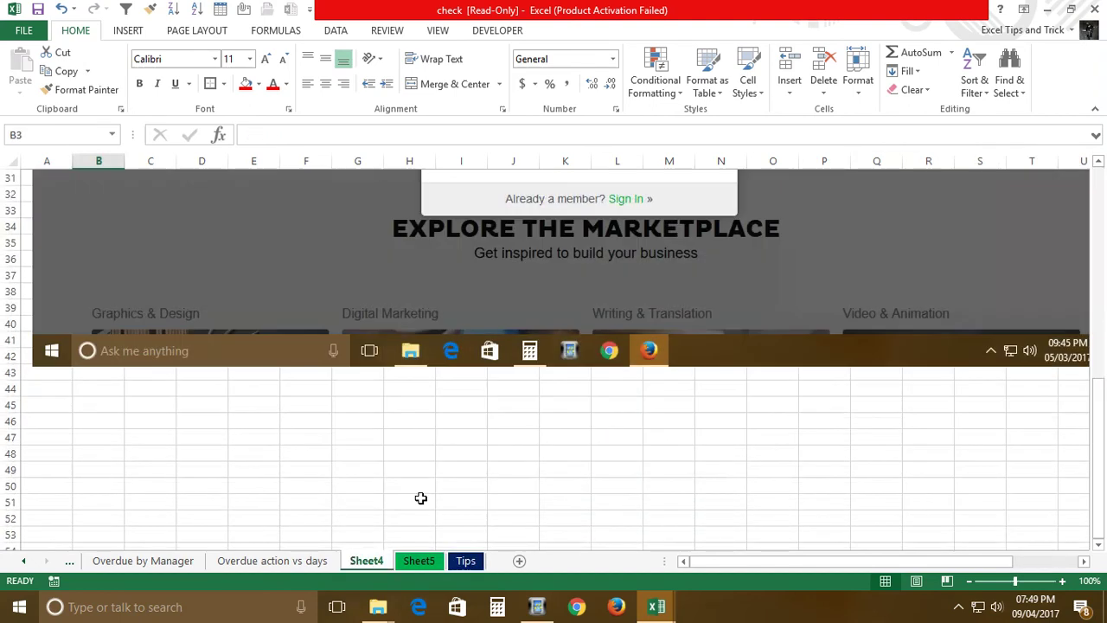
left_click(420, 561)
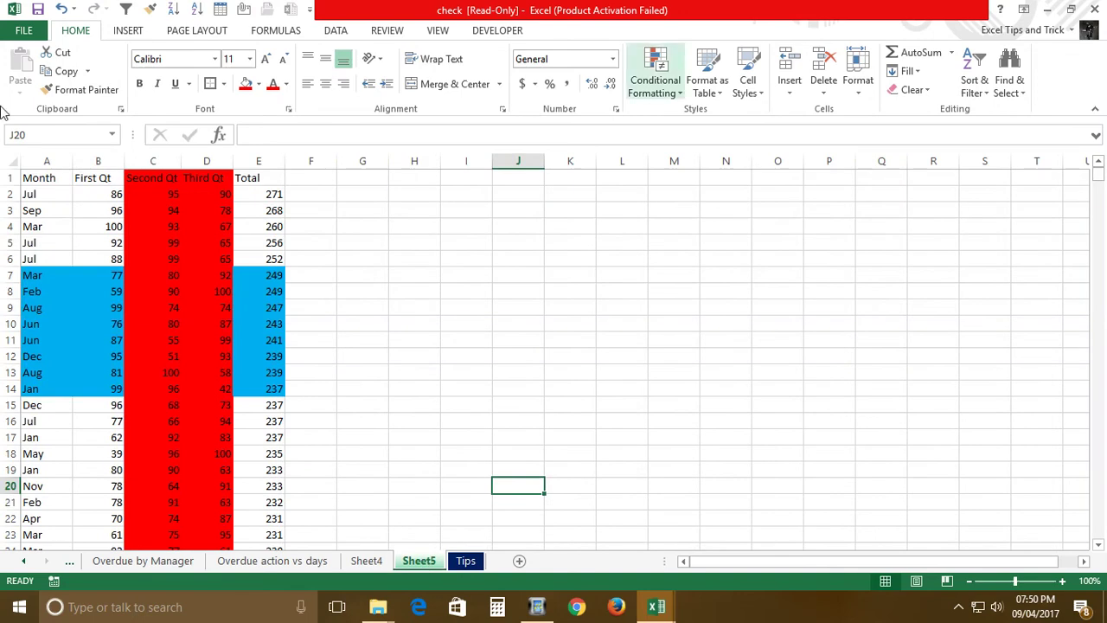
left_click(57, 164)
left_click(268, 161, "shift")
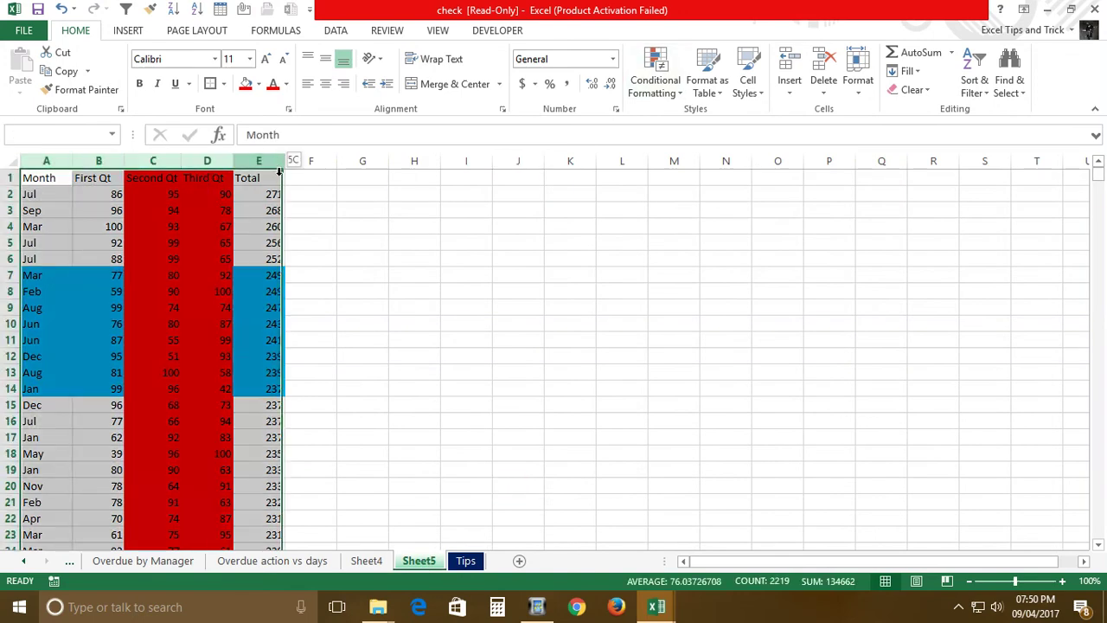
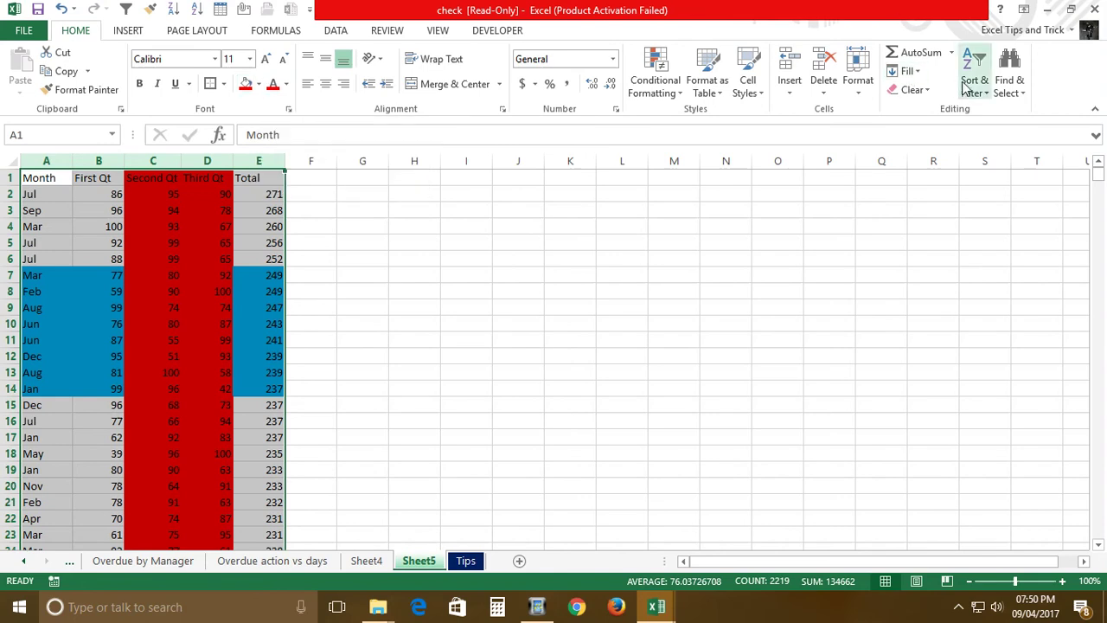
- Try Clear Formats on the table, then undo it to restore the red and blue fills
left_click(857, 82)
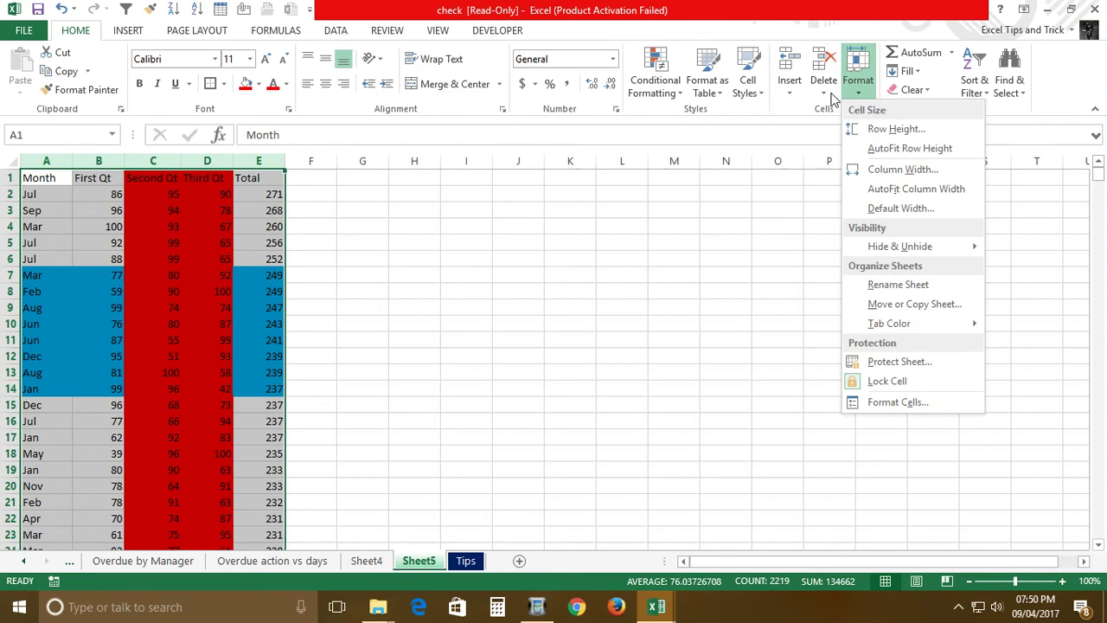
left_click(930, 90)
left_click(930, 90)
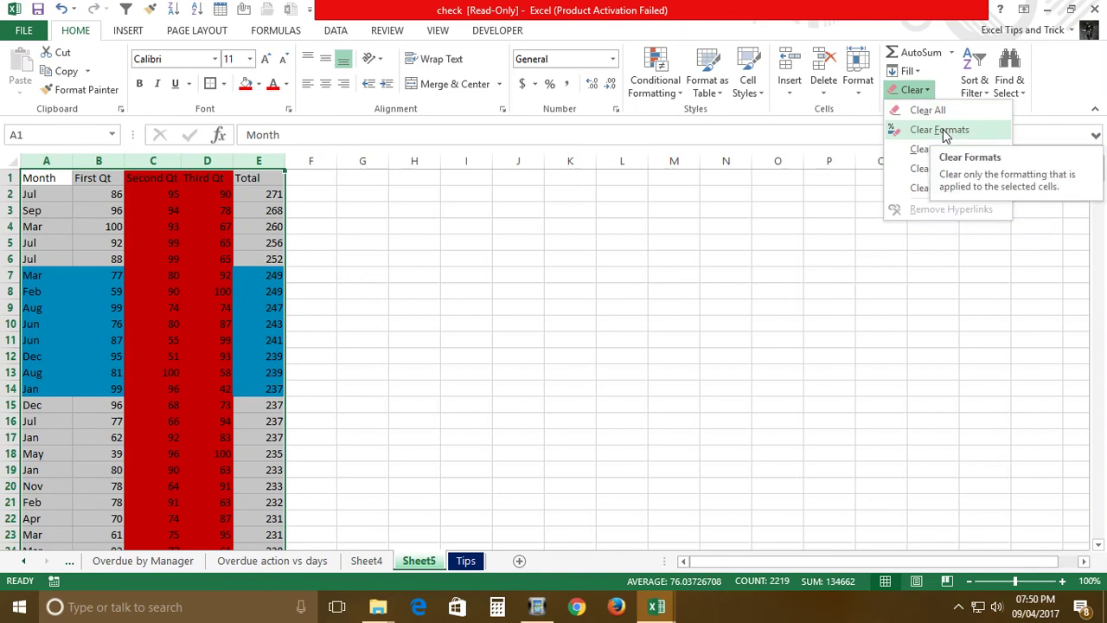
left_click(947, 131)
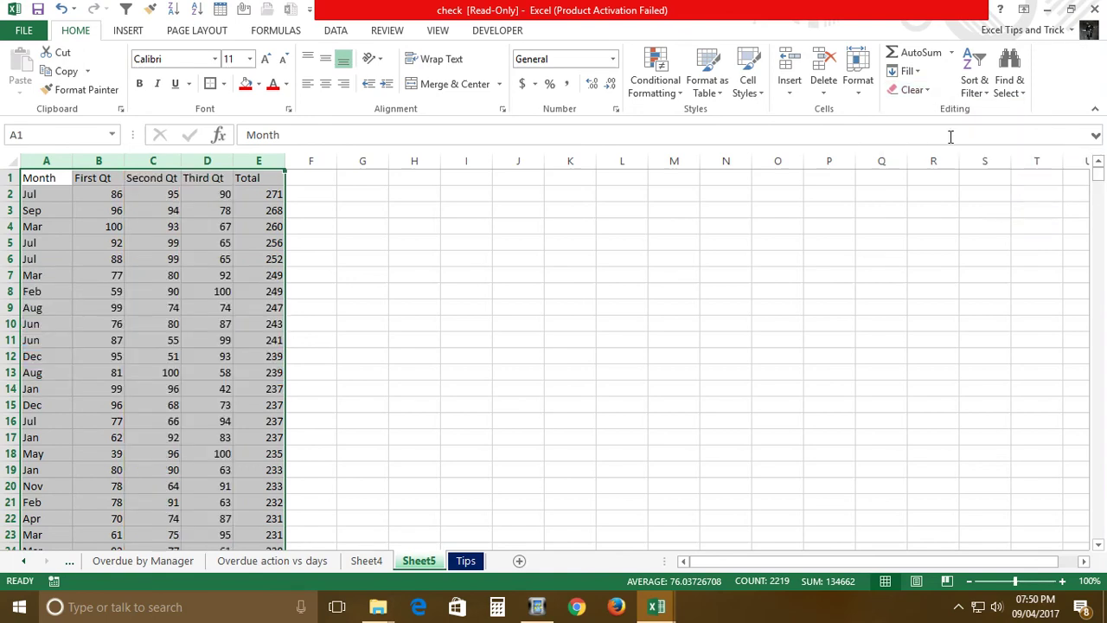
key("ctrl+z")
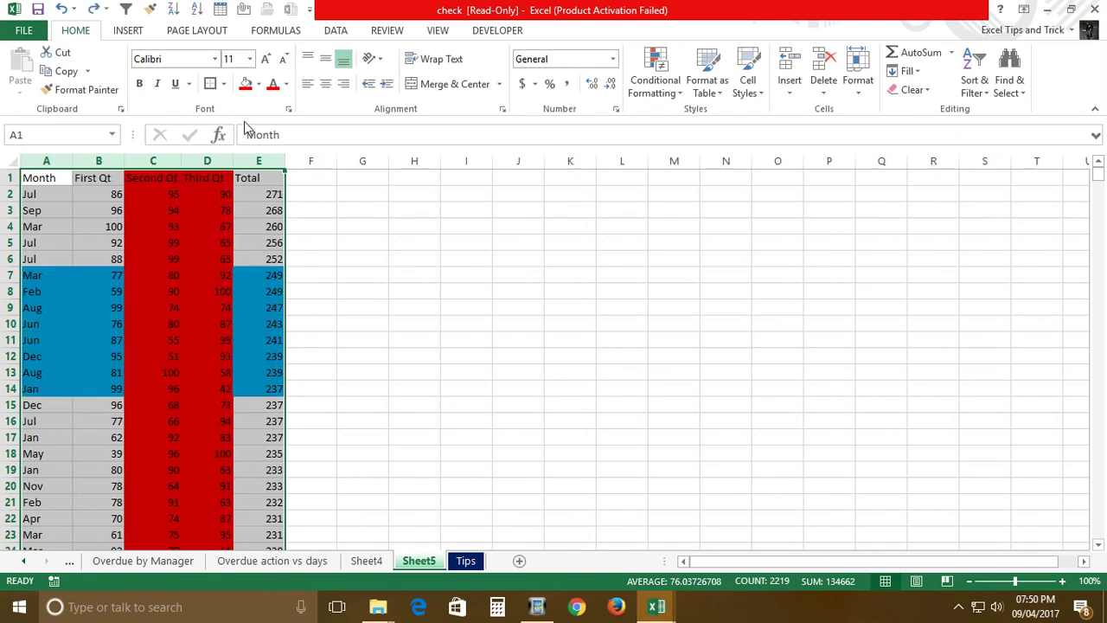
- Try No Fill on the table and undo it, leaving the fills unchanged
left_click(258, 84)
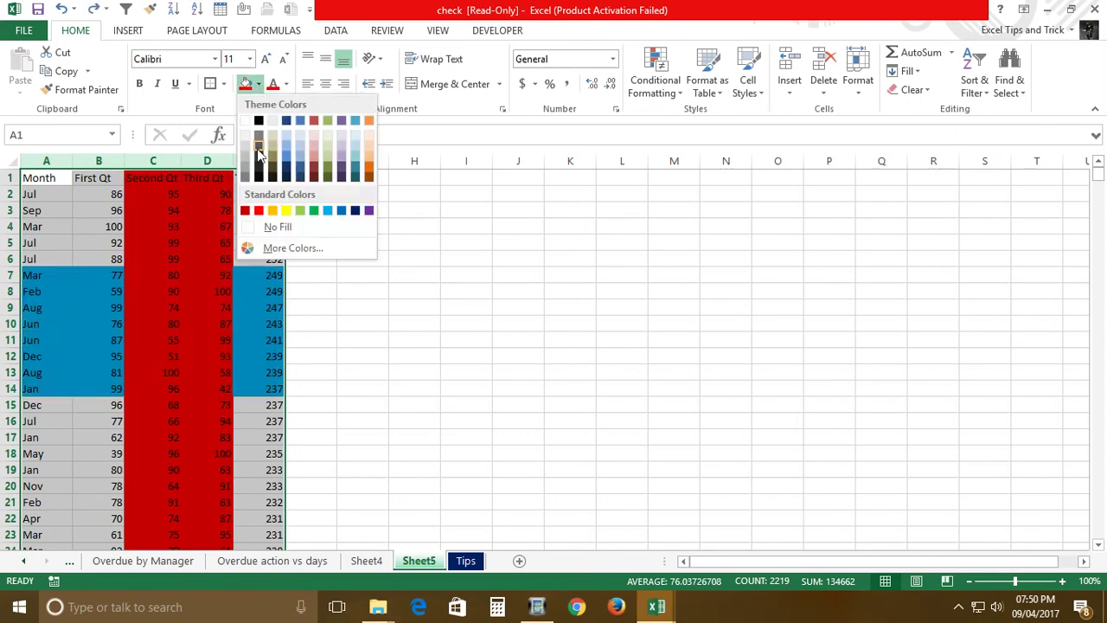
left_click(255, 226)
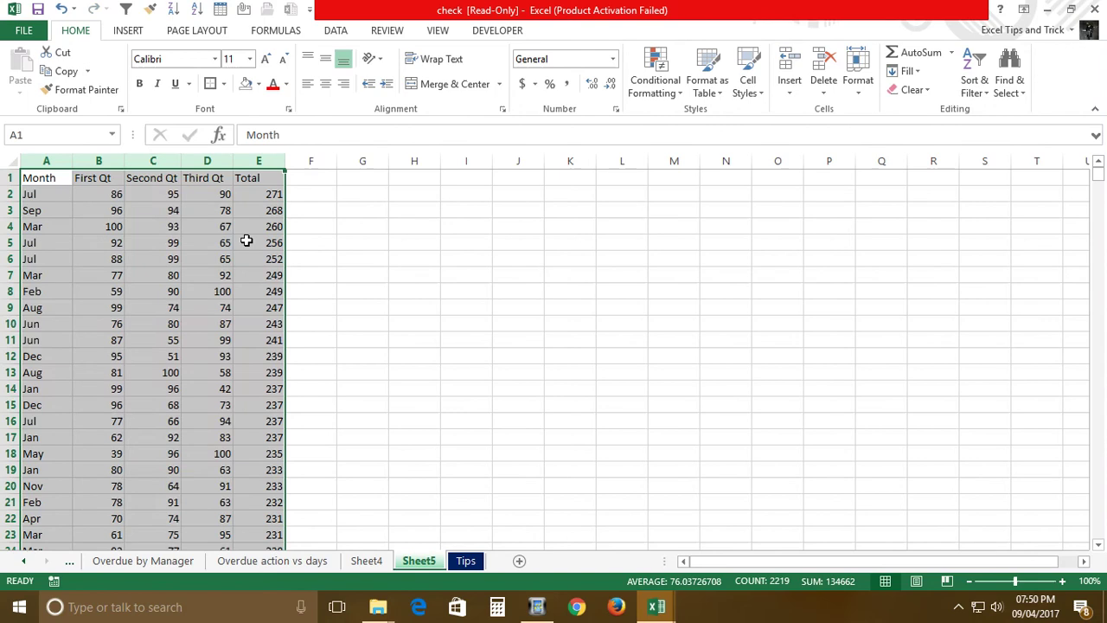
key("ctrl+z")
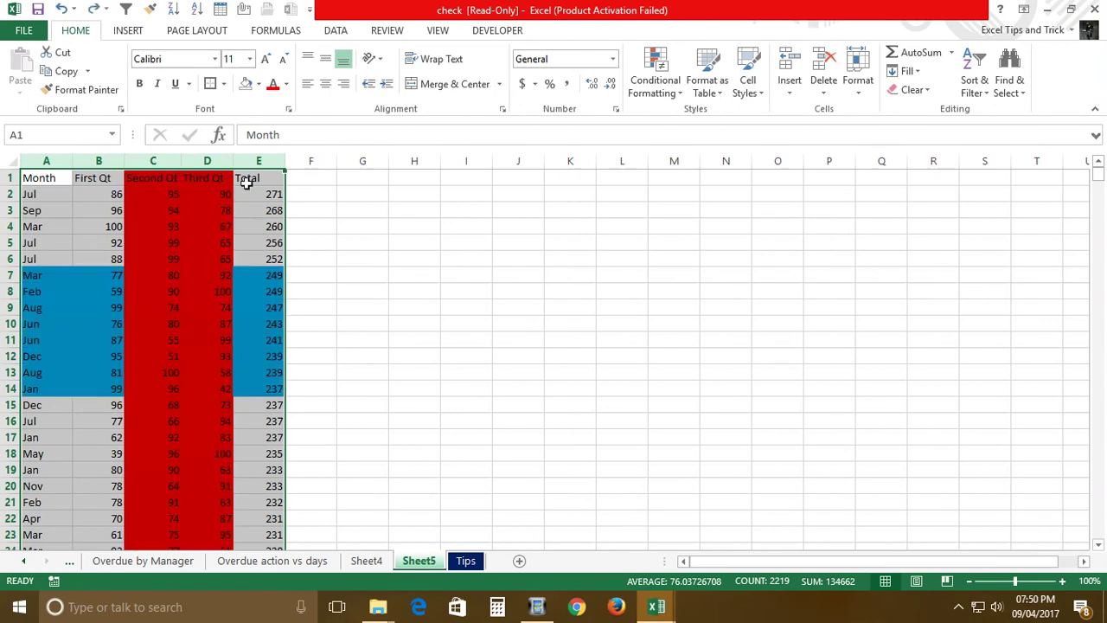
left_click(258, 84)
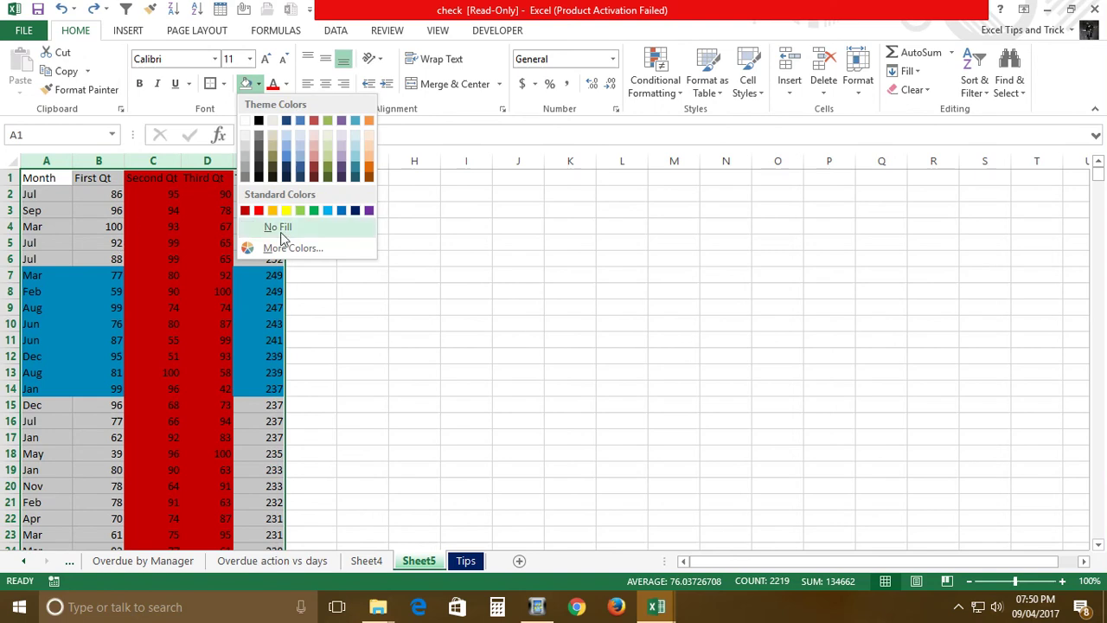
left_click(506, 235)
left_click(588, 210)
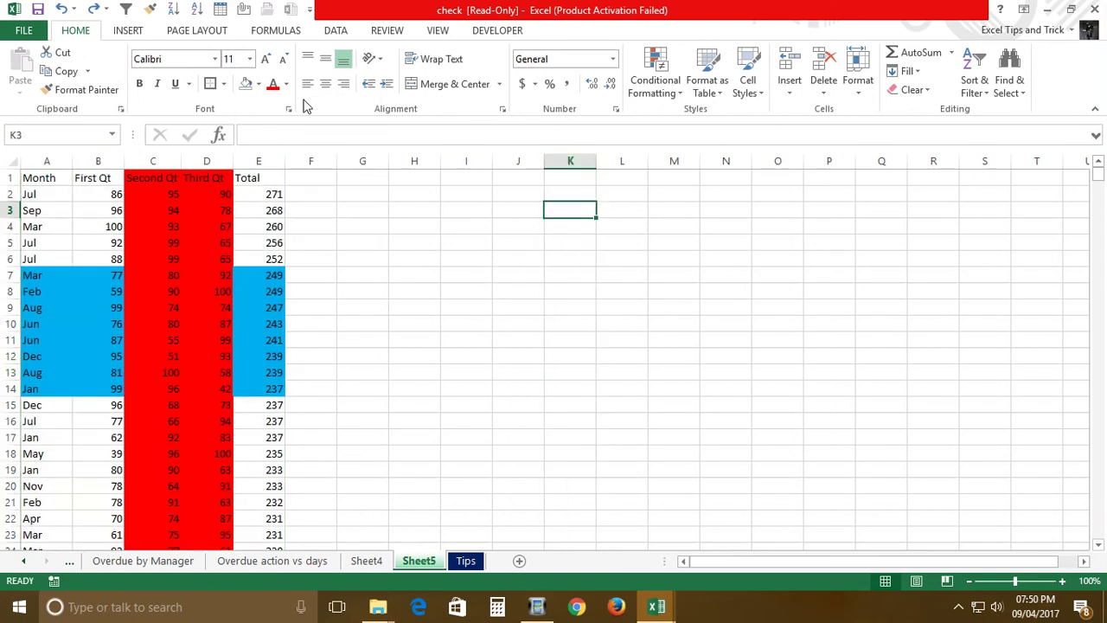
- Select the table from Month across to Total, apply No Fill, then undo it
left_click(46, 178)
key("ctrl+shift+Down")
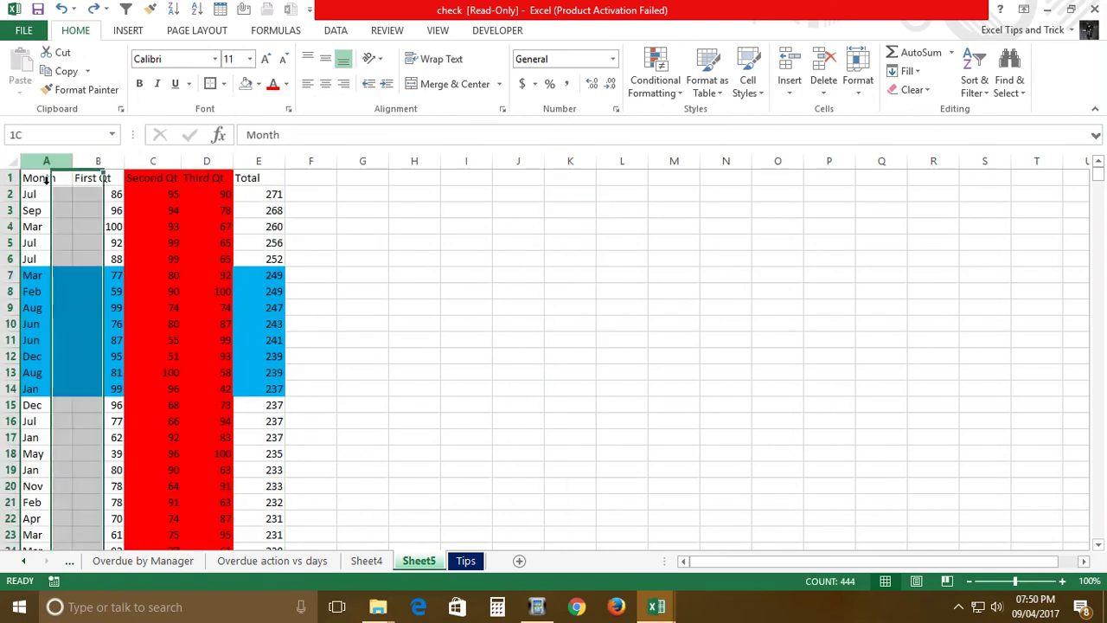
key("ctrl+shift+Right")
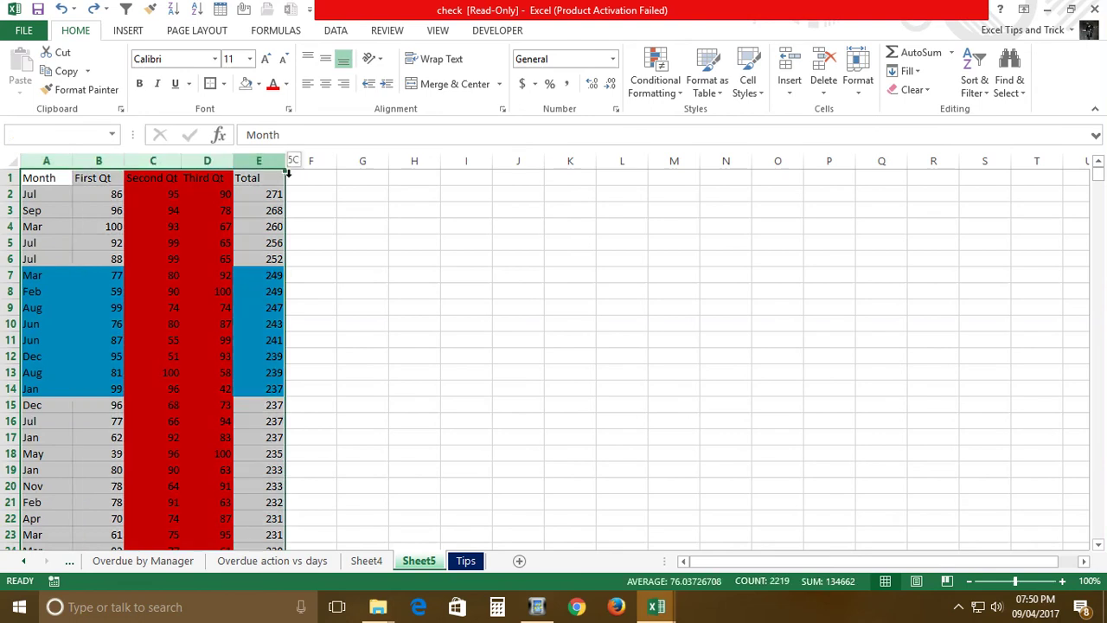
left_click(258, 84)
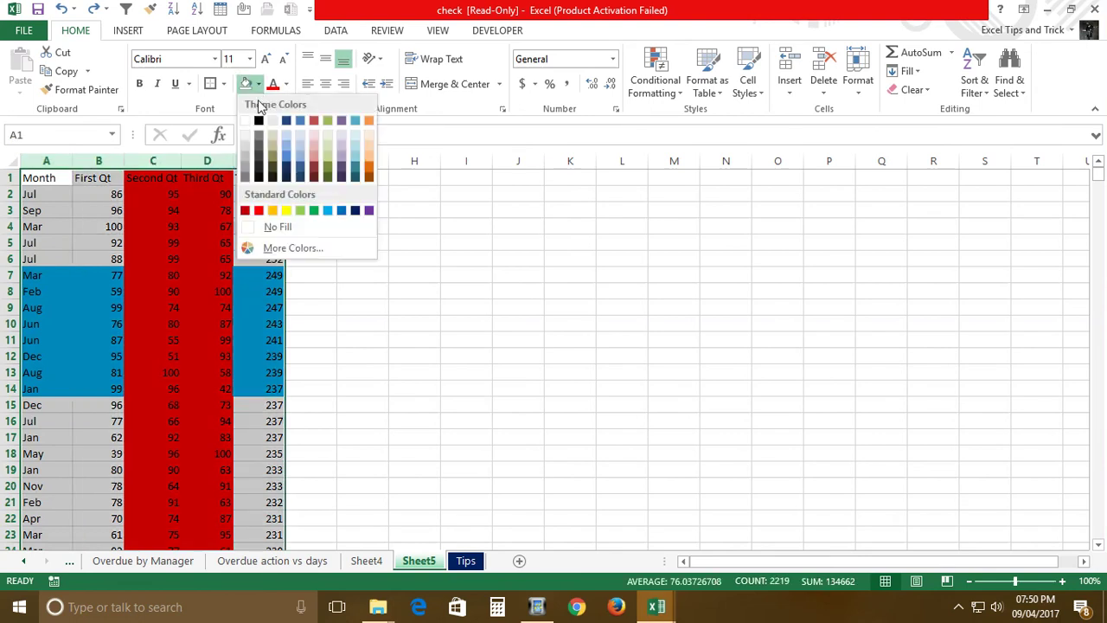
left_click(252, 230)
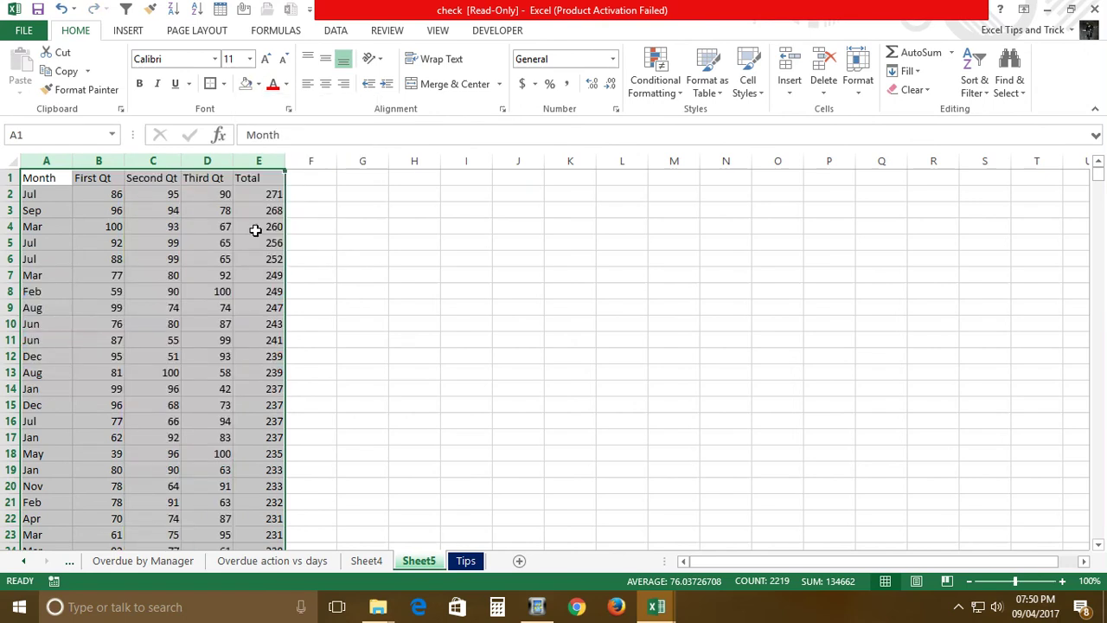
key("ctrl+z")
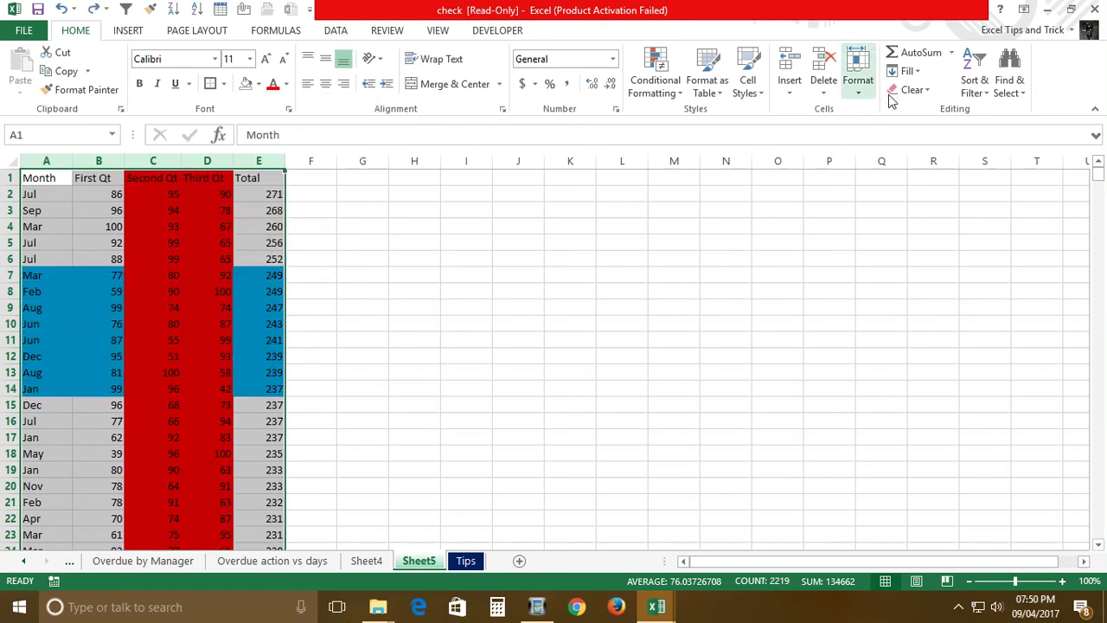
- Look through the Insert and Page Layout ribbons, then return to the Home Clear options
left_click(130, 30)
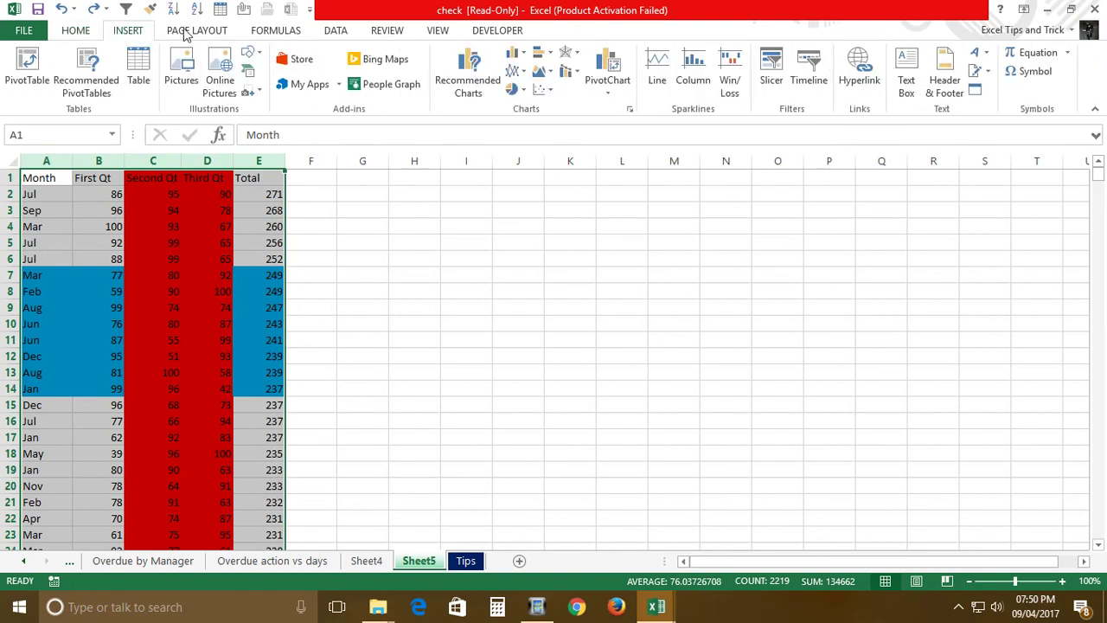
left_click(198, 31)
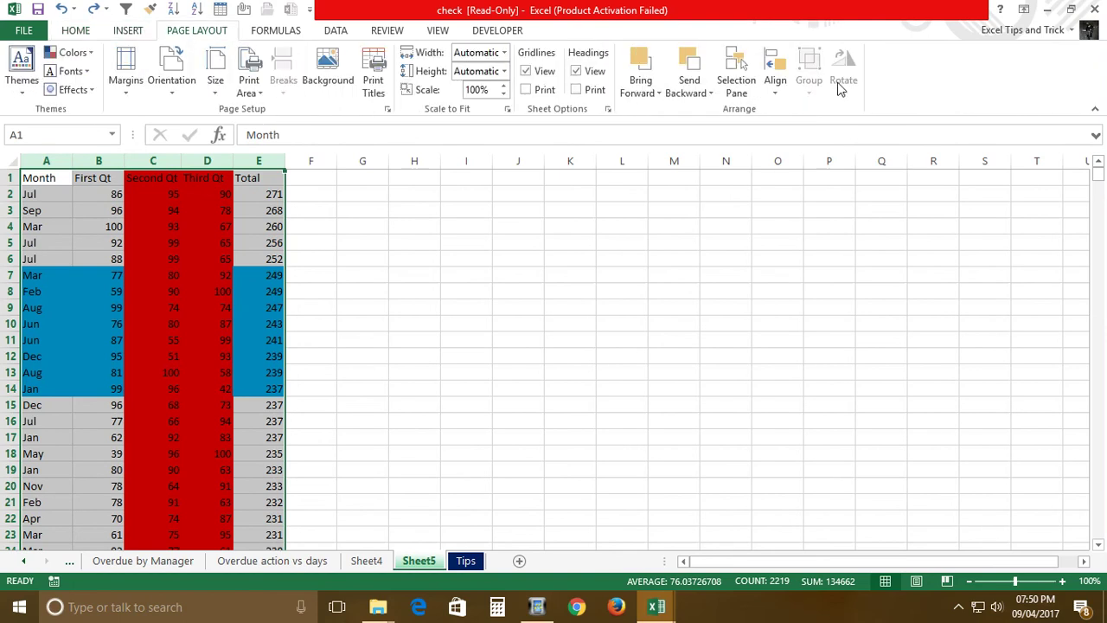
left_click(77, 33)
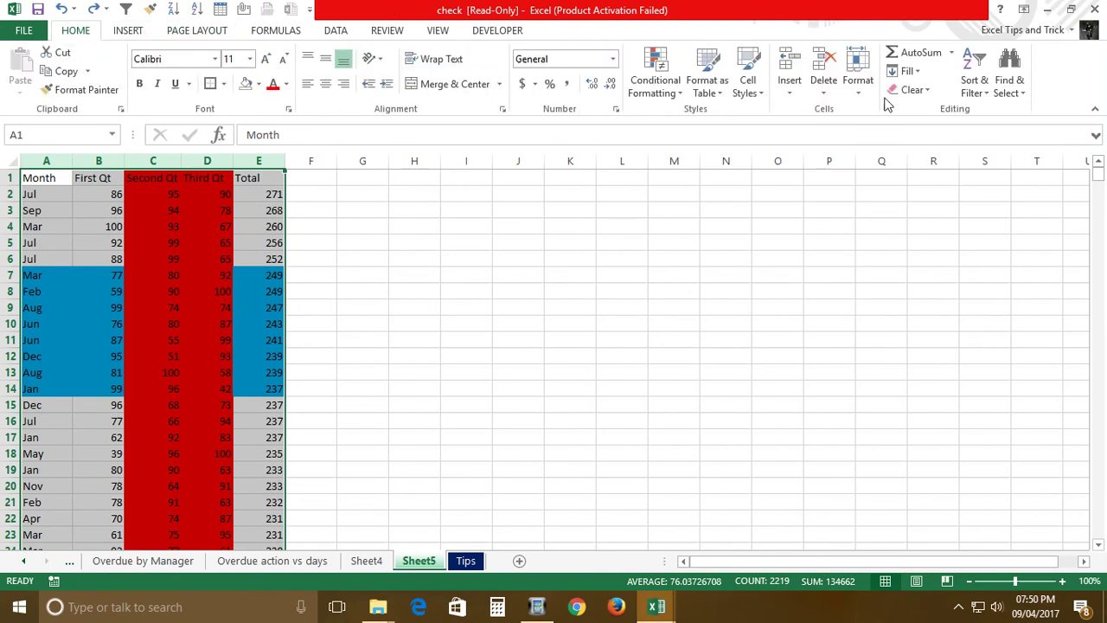
left_click(914, 90)
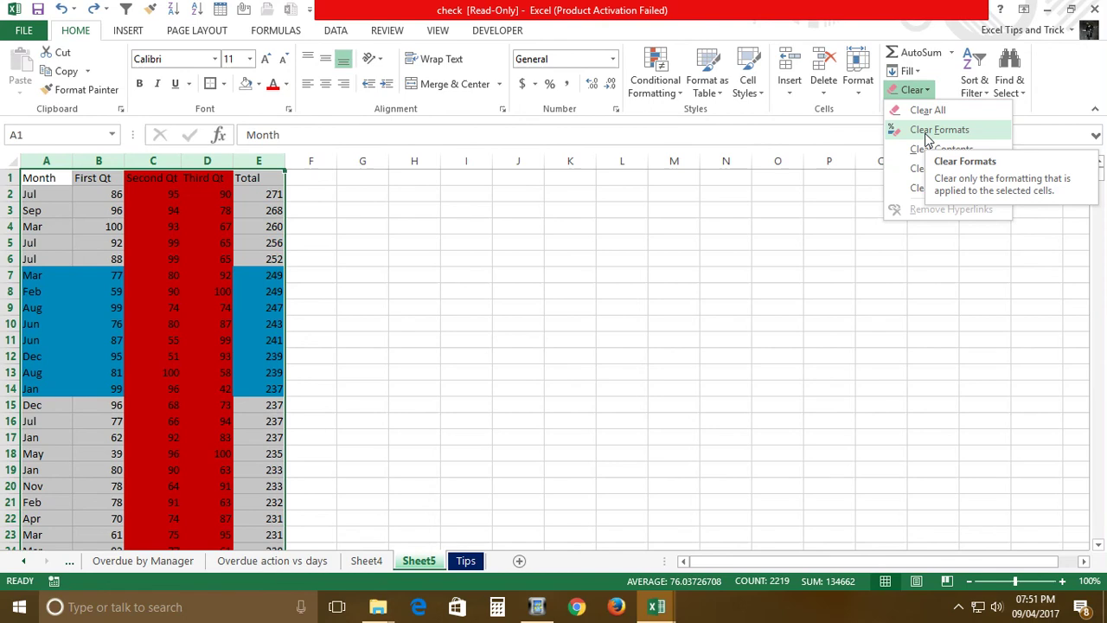
- Apply Clear Formats to A1:E so the red and blue fills disappear, then deselect
left_click(930, 131)
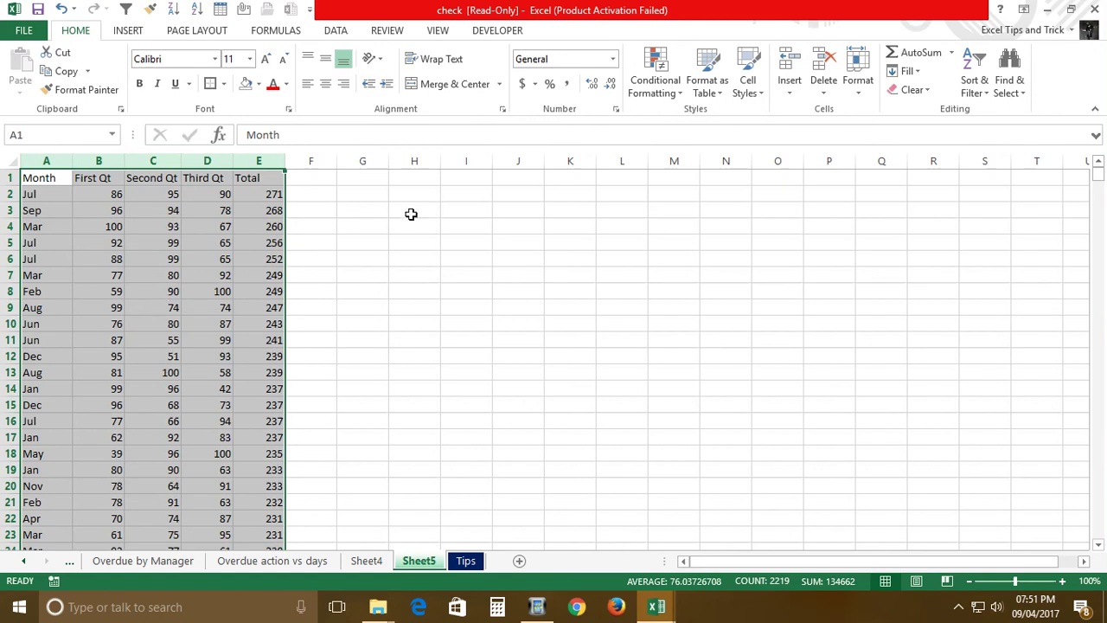
left_click(324, 248)
mouse_move(35, 178)
left_mouse_down()
mouse_move(311, 395)
mouse_move(265, 372)
left_mouse_up()
left_click(567, 226)
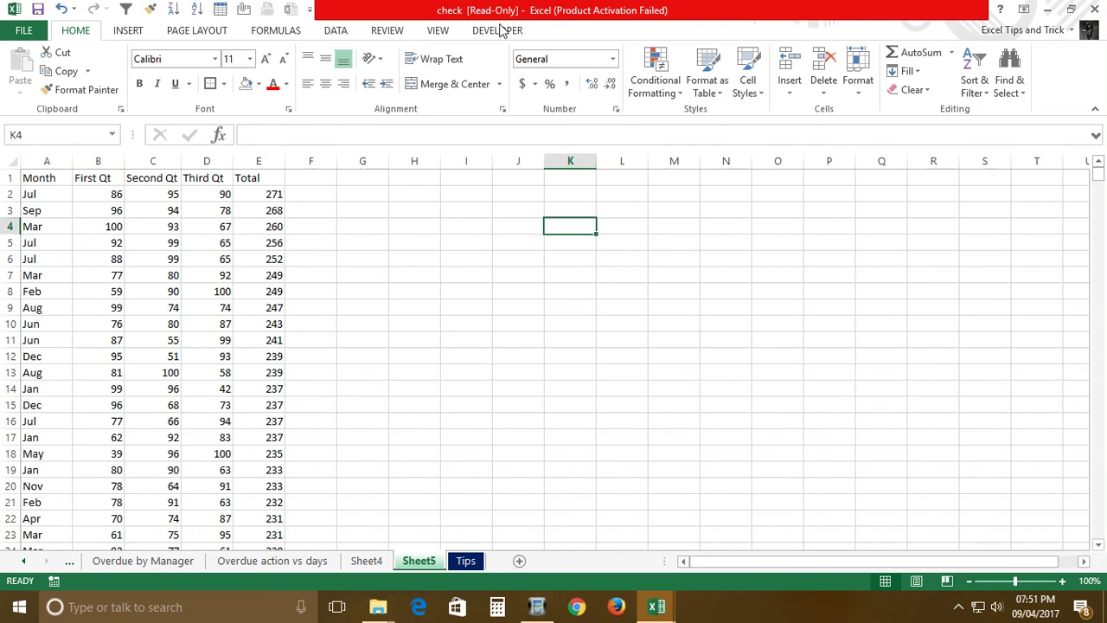
- Blank the First Qt values in rows 6, 12, 19 and 27 (88, 95, 80)
left_click(140, 180)
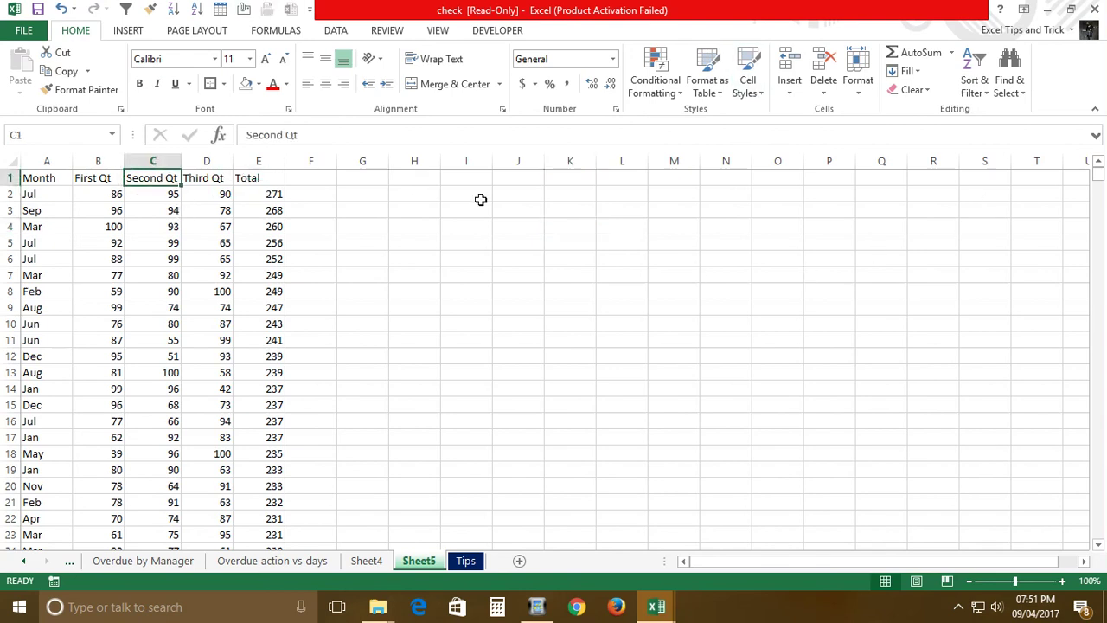
key("Left")
key("Down")
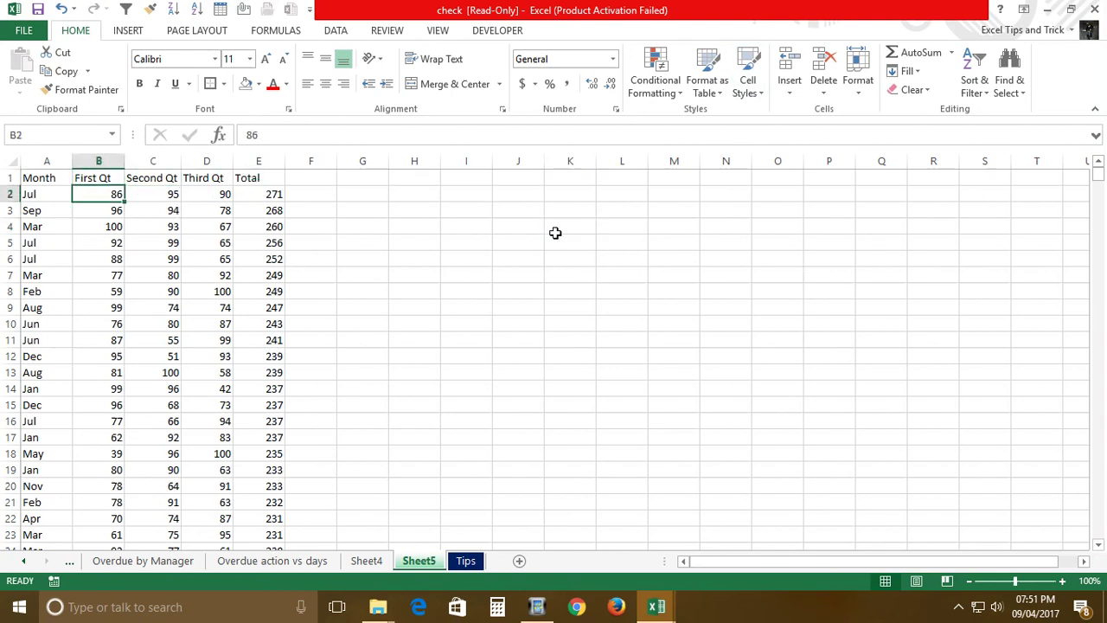
key("Down")
key("Down")
key("Down")
key("Down")
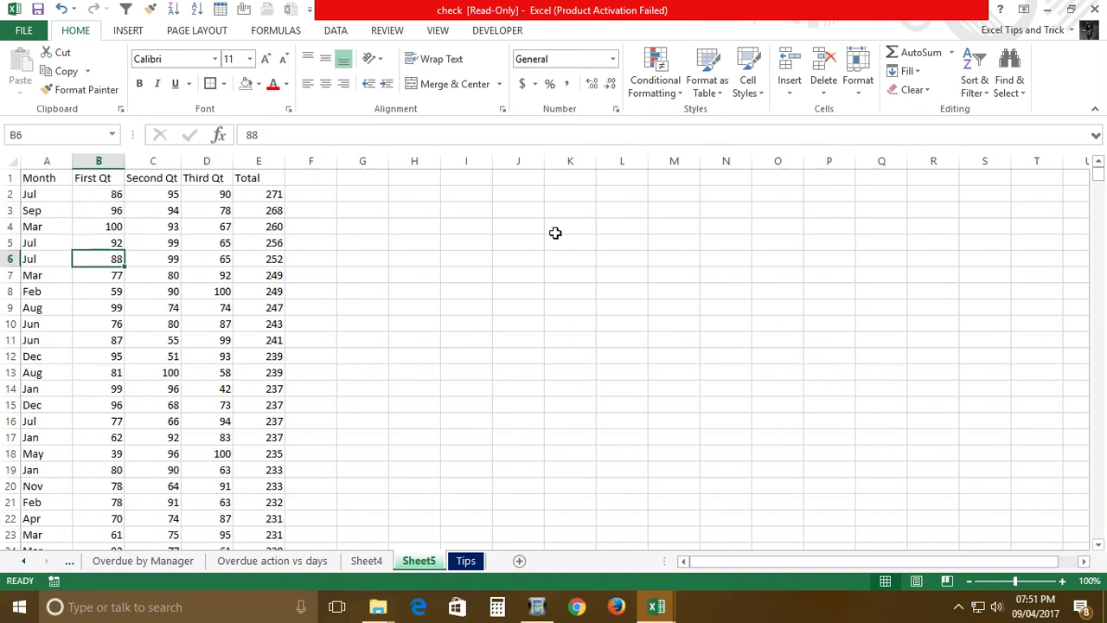
key("Delete")
key("Down")
key("Down")
key("Down")
key("Down")
key("Down")
key("Down")
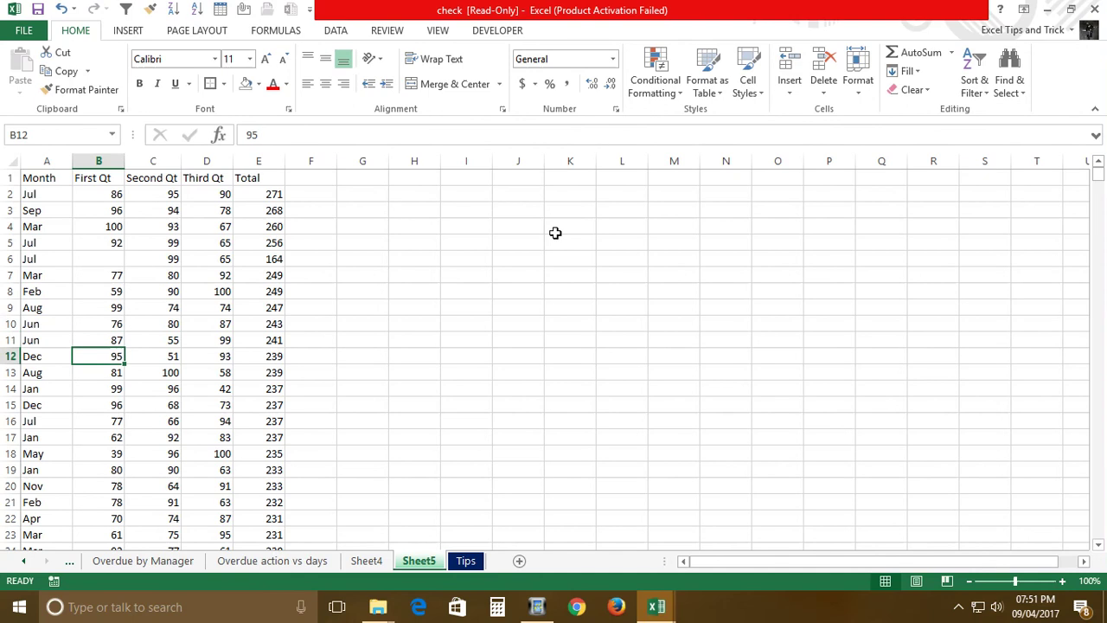
key("Delete")
key("Down")
key("Down")
key("Down")
key("Down")
key("Down")
key("Down")
key("Down")
key("Delete")
key("Down")
key("Down")
key("Down")
key("Down")
key("Down")
key("Down")
key("Down")
key("Delete")
key("Down")
key("Down")
- Blank the First Qt values in rows 440, 433 (22) and 422 (28), then return to A1
key("ctrl+Down")
key("Up")
key("Up")
key("Up")
key("Up")
key("Delete")
key("Up")
key("Up")
key("Up")
key("Up")
key("Up")
key("Up")
key("Up")
key("Delete")
key("Up")
key("Up")
key("Up")
key("Up")
key("Delete")
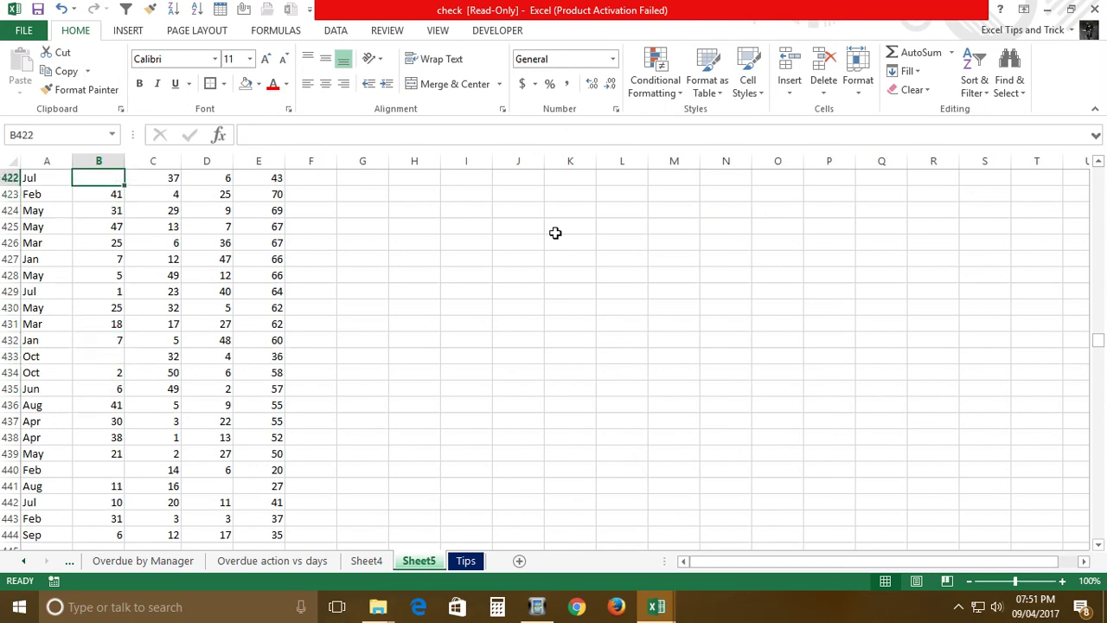
key("ctrl+Home")
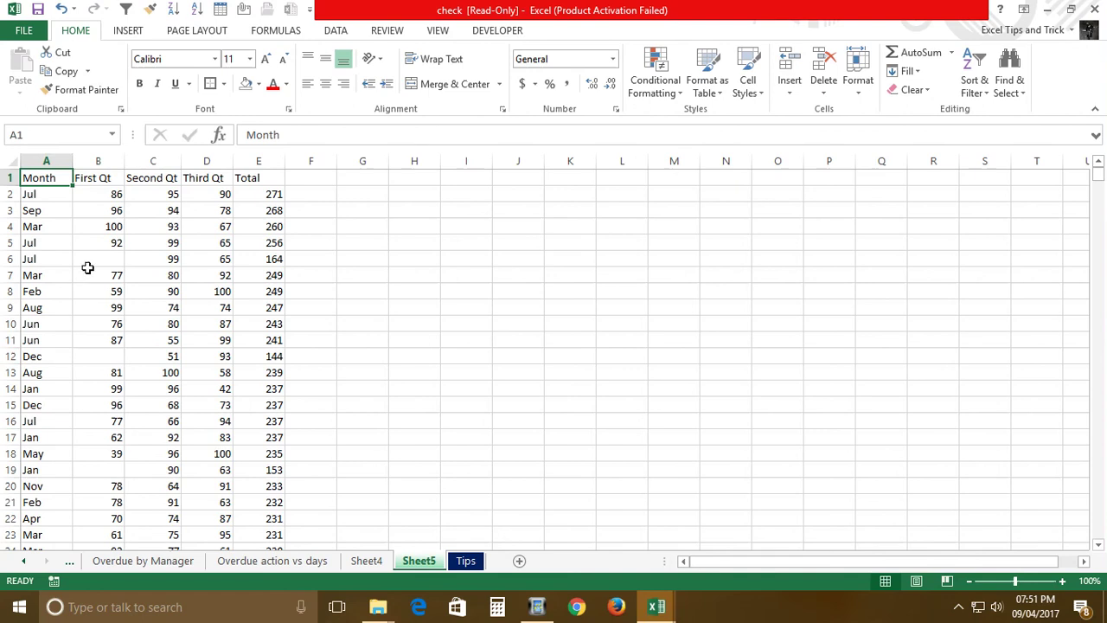
- Check the emptied First Qt cells B6 and B12, then select all of column B
left_click(88, 265)
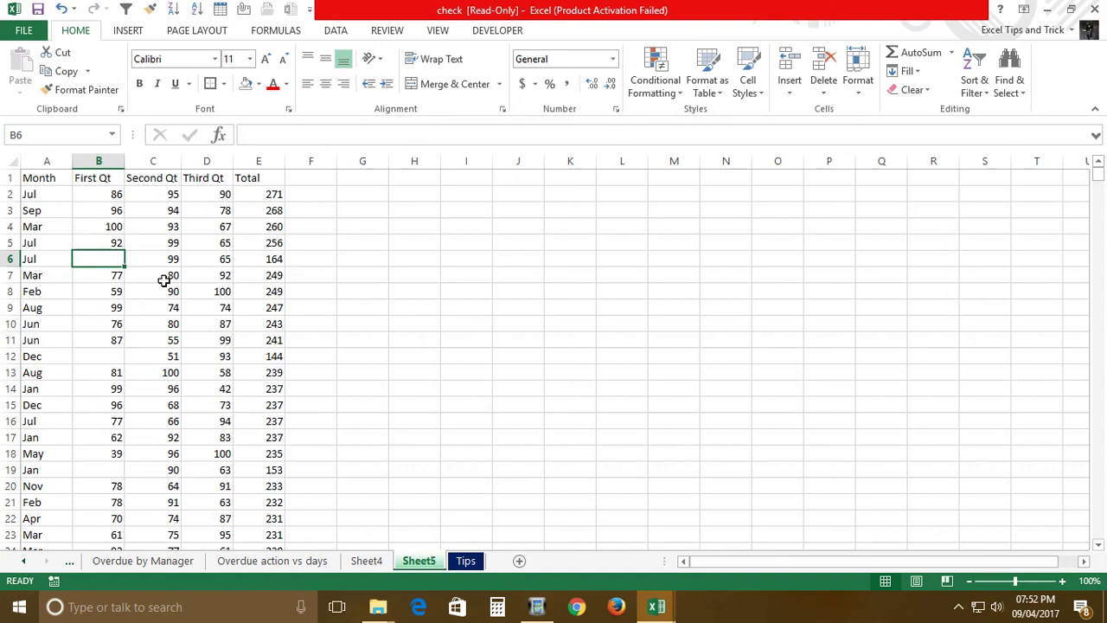
left_click_drag(99, 291, 107, 323)
left_click_drag(100, 422, 104, 437)
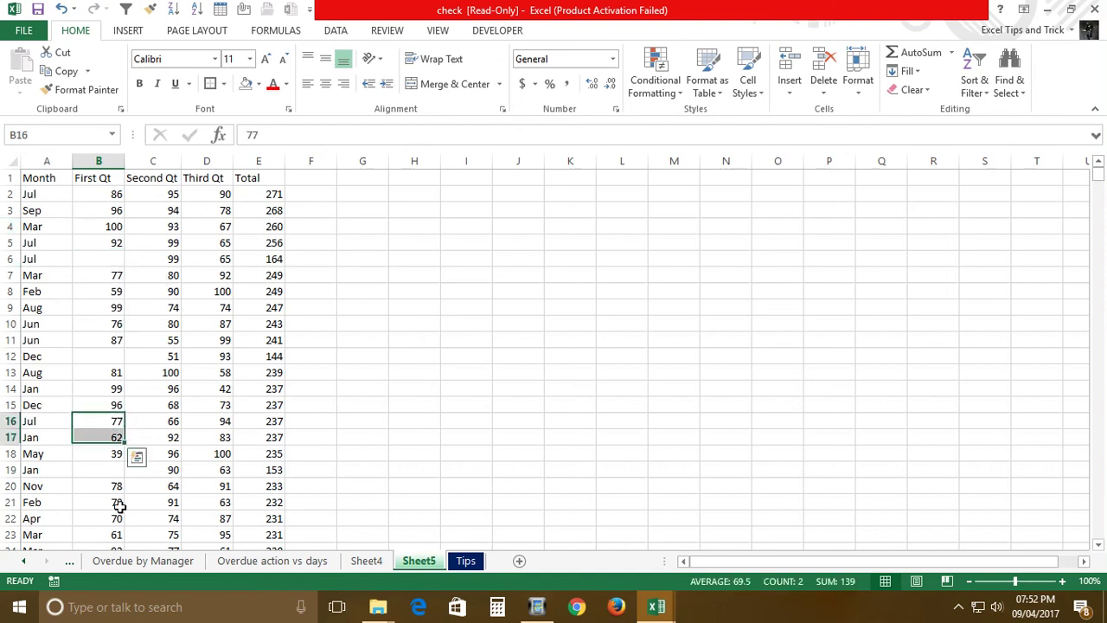
left_click(108, 563)
left_click(365, 558)
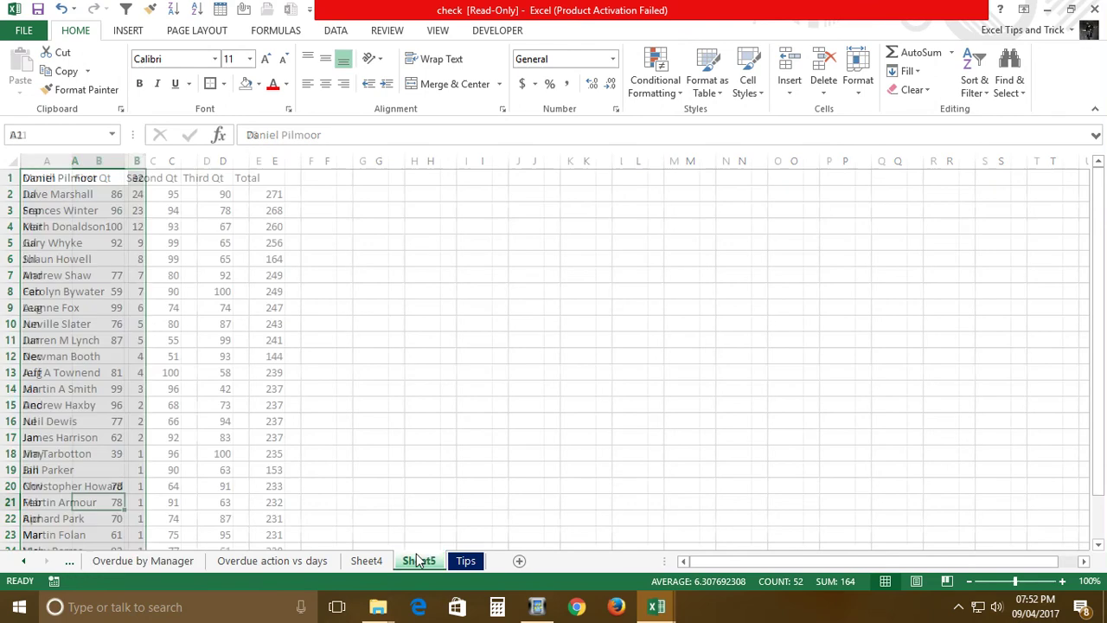
left_click(121, 261)
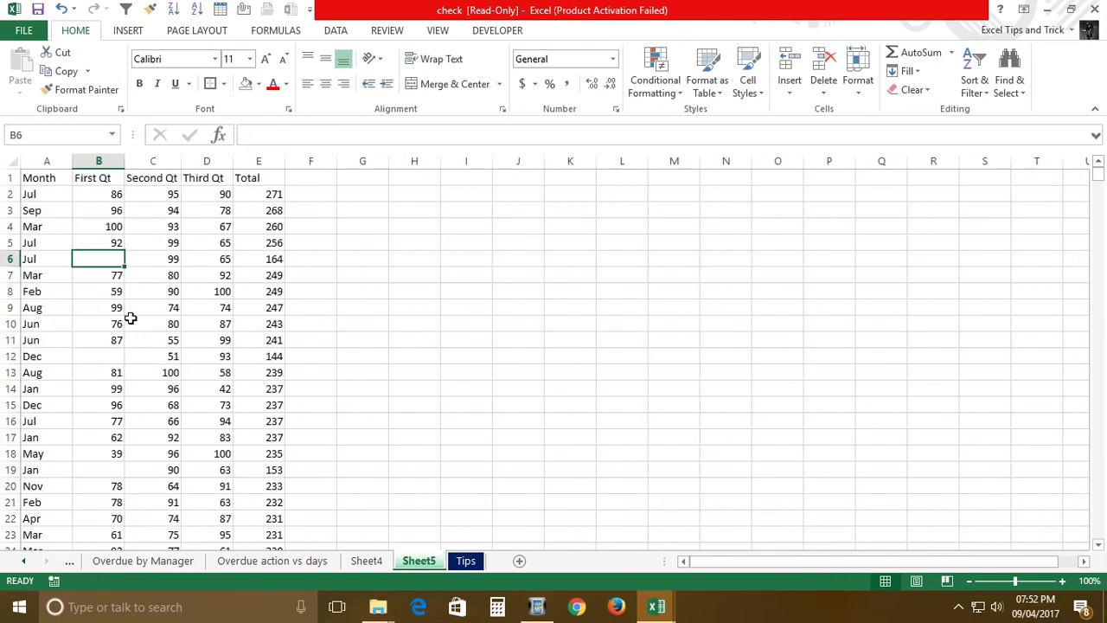
left_click(124, 357)
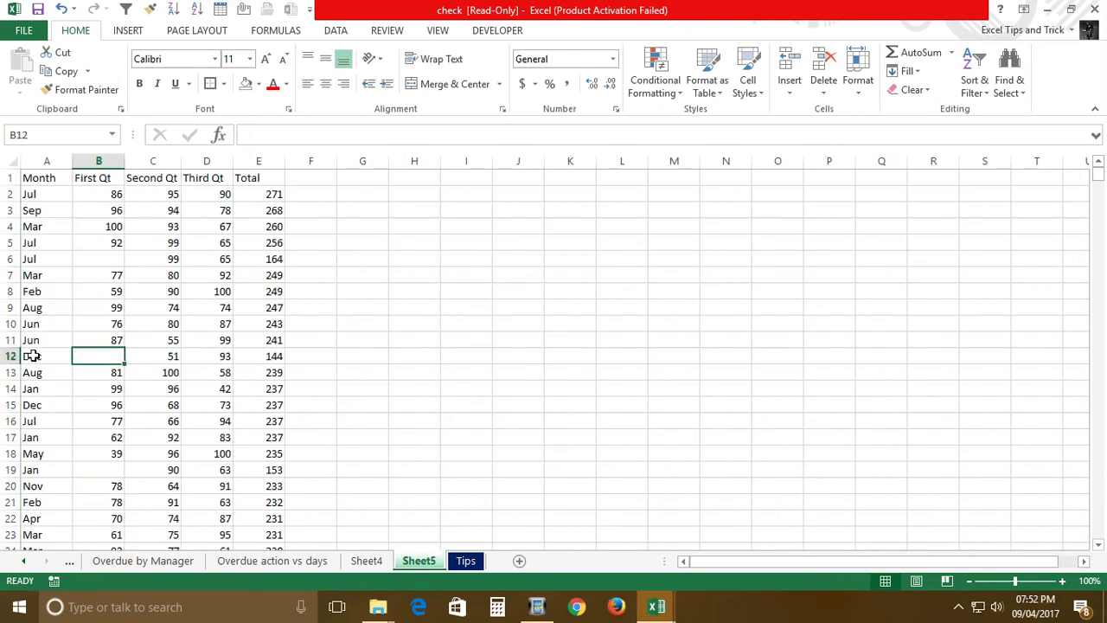
left_click(120, 246)
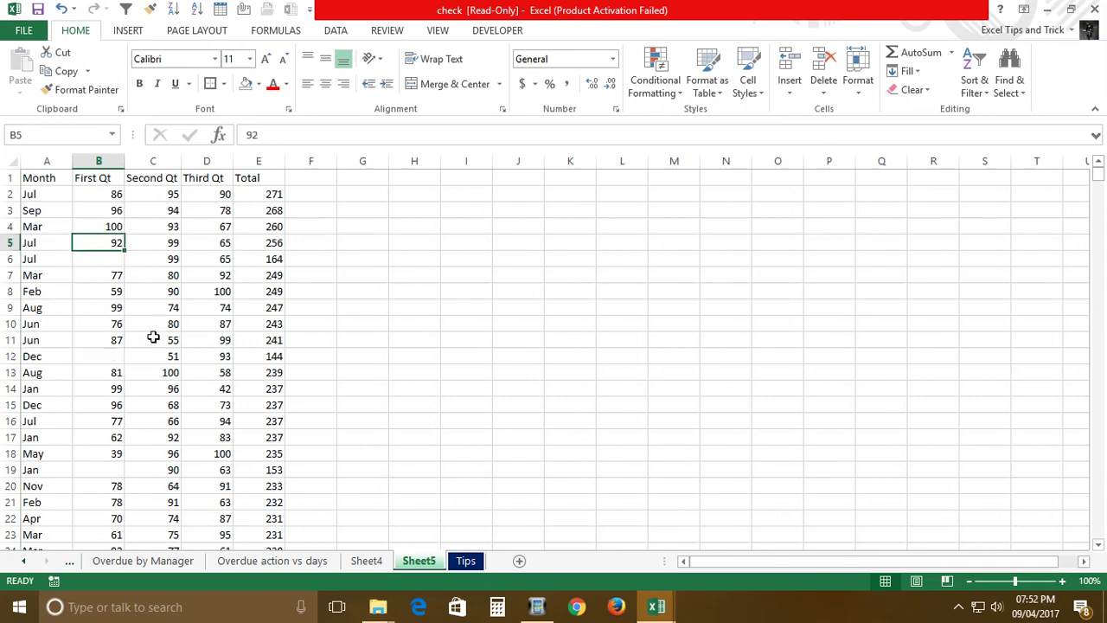
left_click(122, 345)
left_click(111, 361)
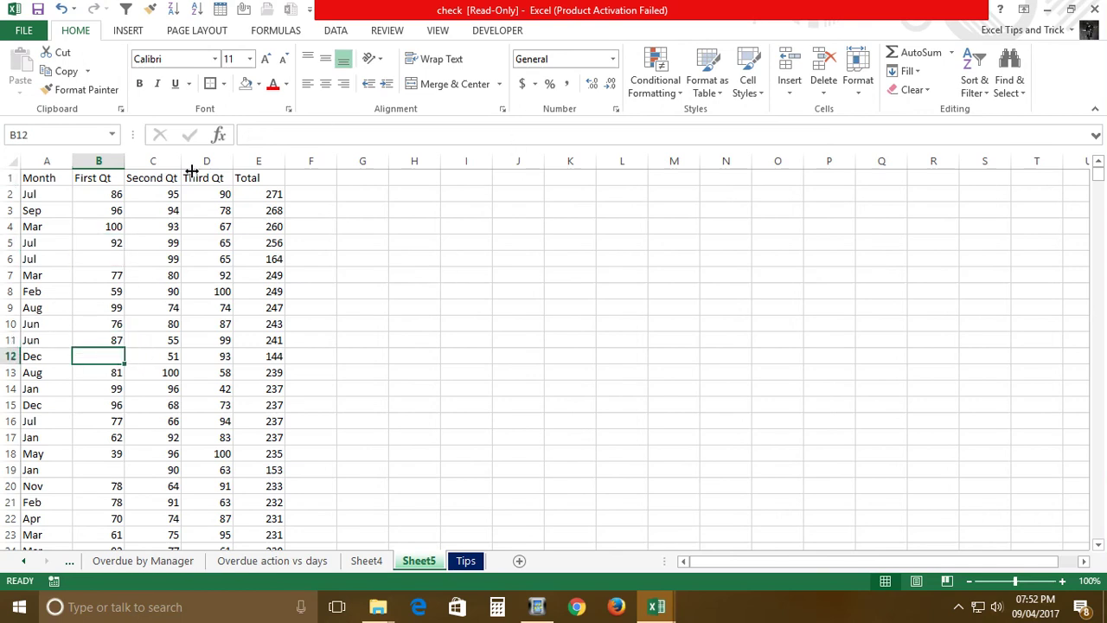
left_click(112, 173)
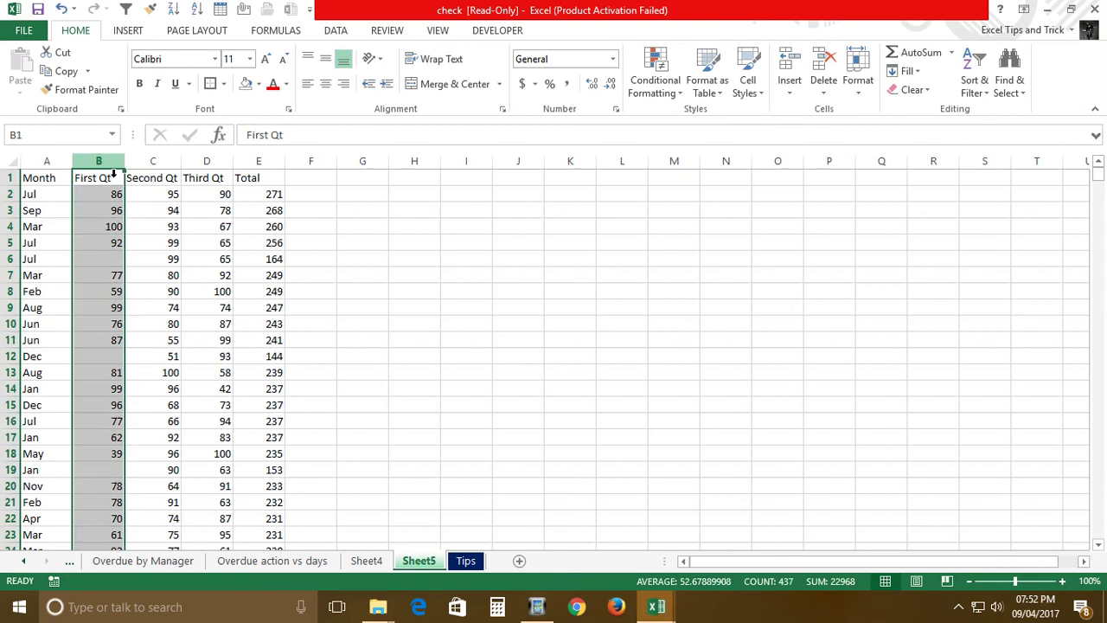
- Use Go To Special with Blanks to select the empty cells in column B
left_click(1025, 94)
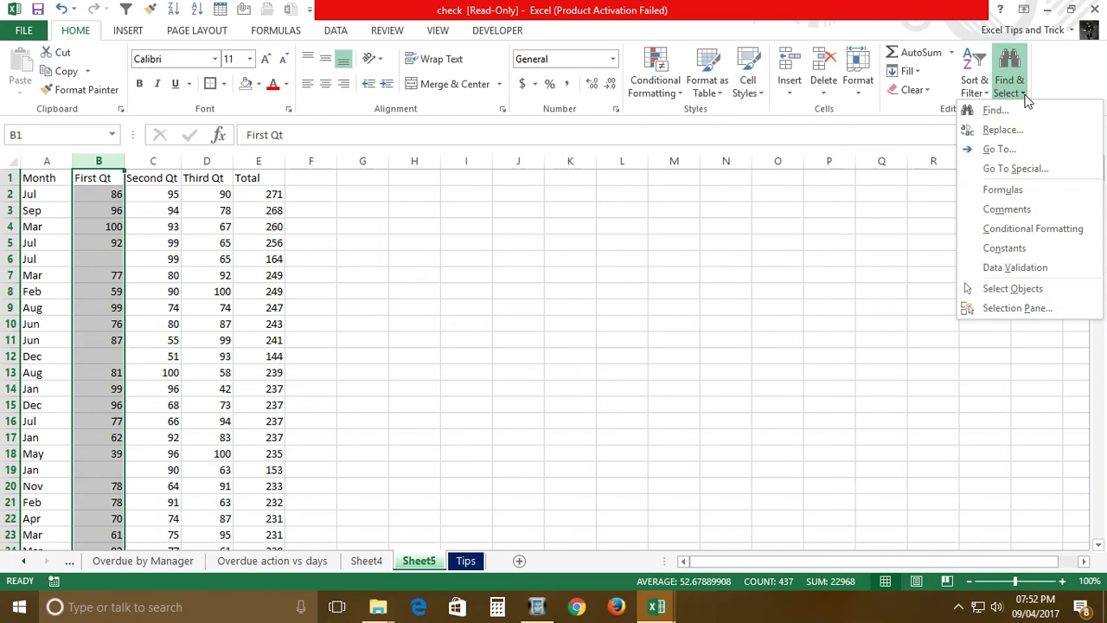
left_click(1025, 168)
left_click(529, 382)
left_click(663, 474)
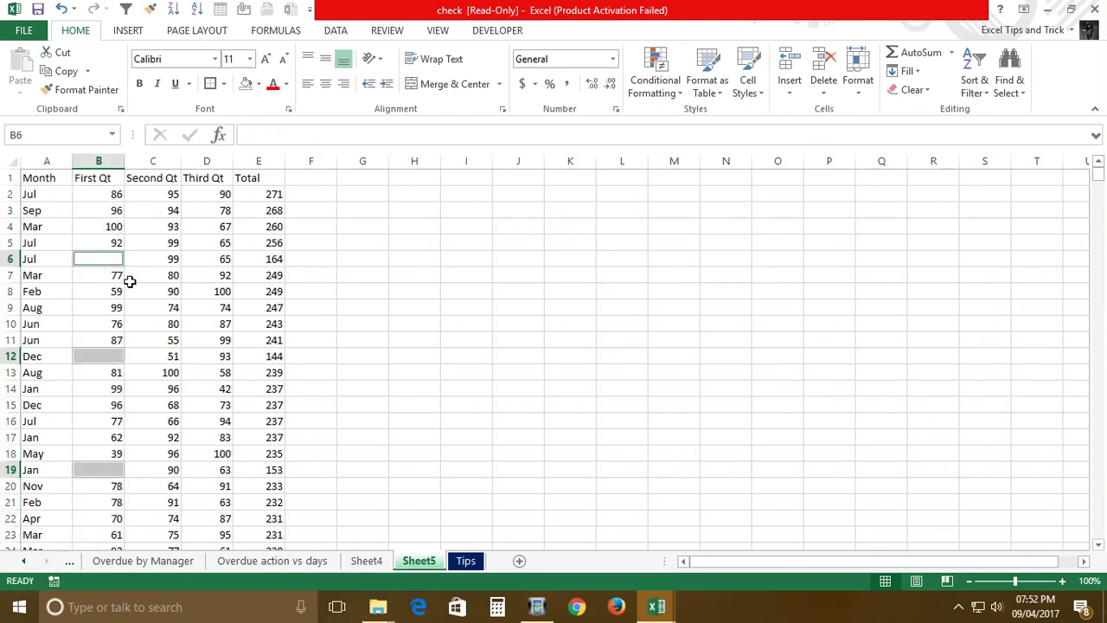
- Scroll down the sheet to review the selected blank First Qt cells
scroll(143, 278, "down", 14)
scroll(144, 280, "down", 7)
scroll(143, 279, "down", 7)
scroll(146, 281, "down", 15)
scroll(145, 281, "down", 7)
scroll(145, 281, "down", 6)
scroll(145, 282, "up", 7)
scroll(145, 281, "down", 6)
mouse_move(1098, 239)
left_mouse_down()
mouse_move(1098, 363)
mouse_move(1097, 176)
left_mouse_up()
- Fill the selected blank First Qt cells yellow
left_click(259, 84)
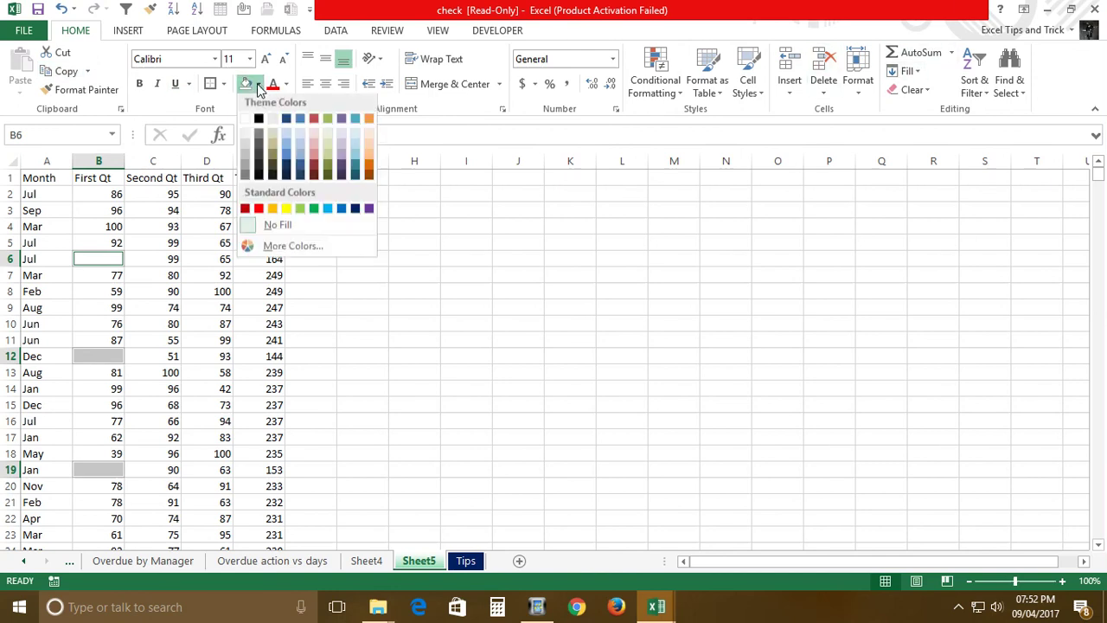
left_click(288, 210)
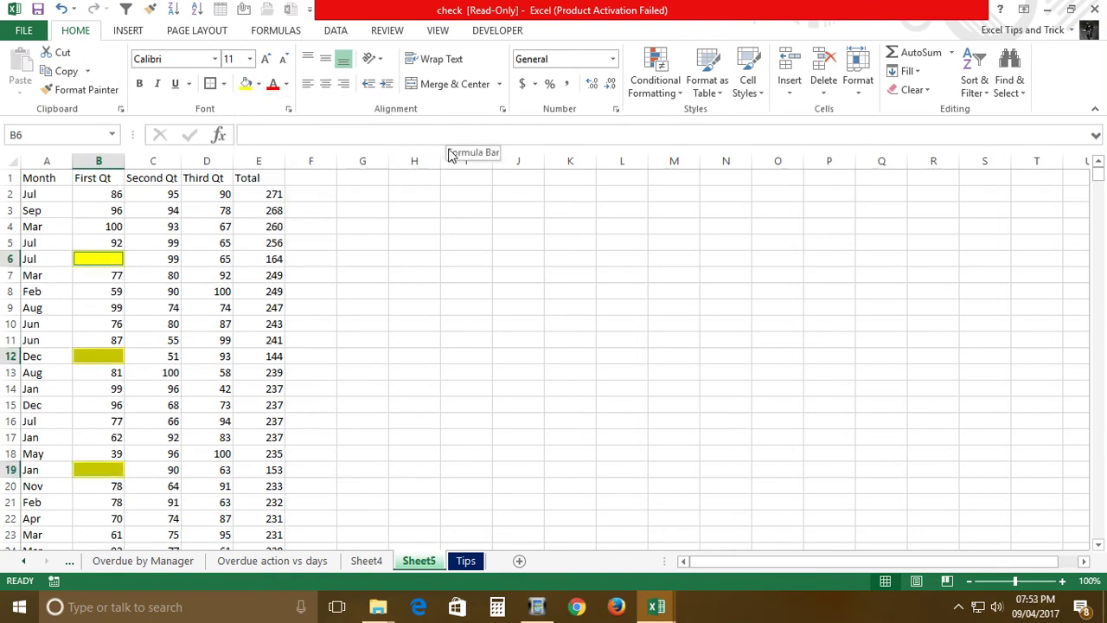
left_click(413, 192)
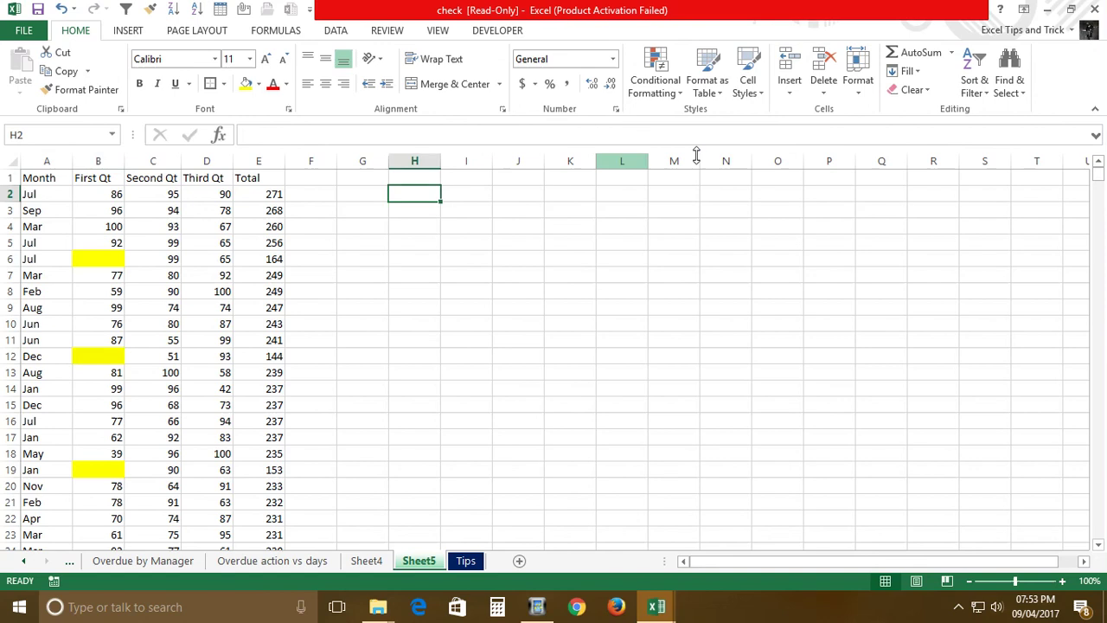
- Turn on Data Filter for the header row from the First Qt header cell
left_click(110, 179)
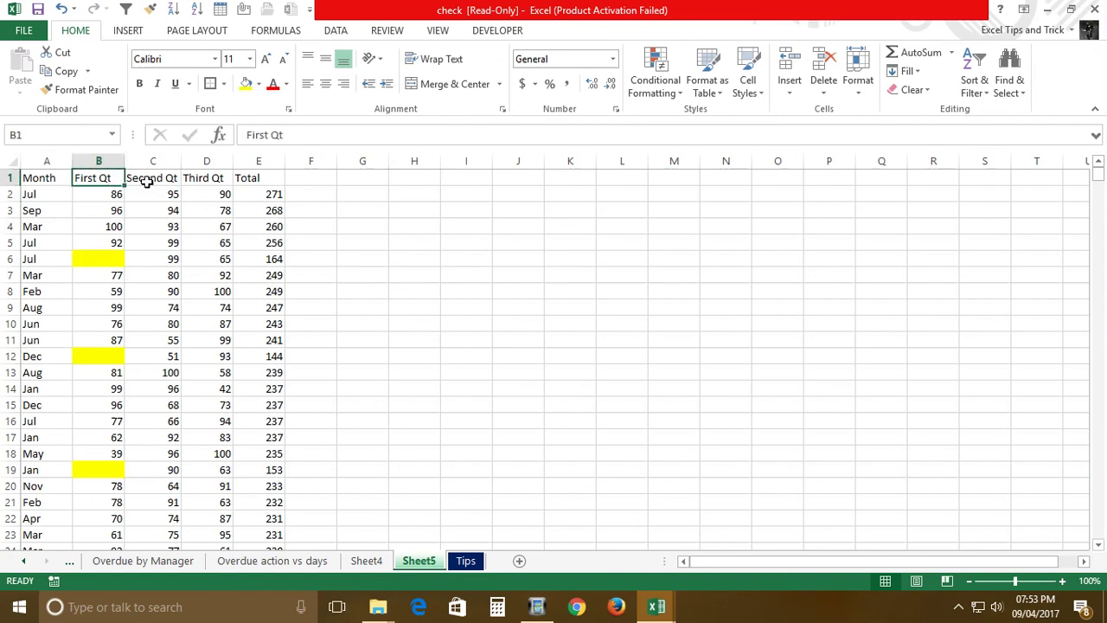
left_click(336, 31)
left_click(428, 71)
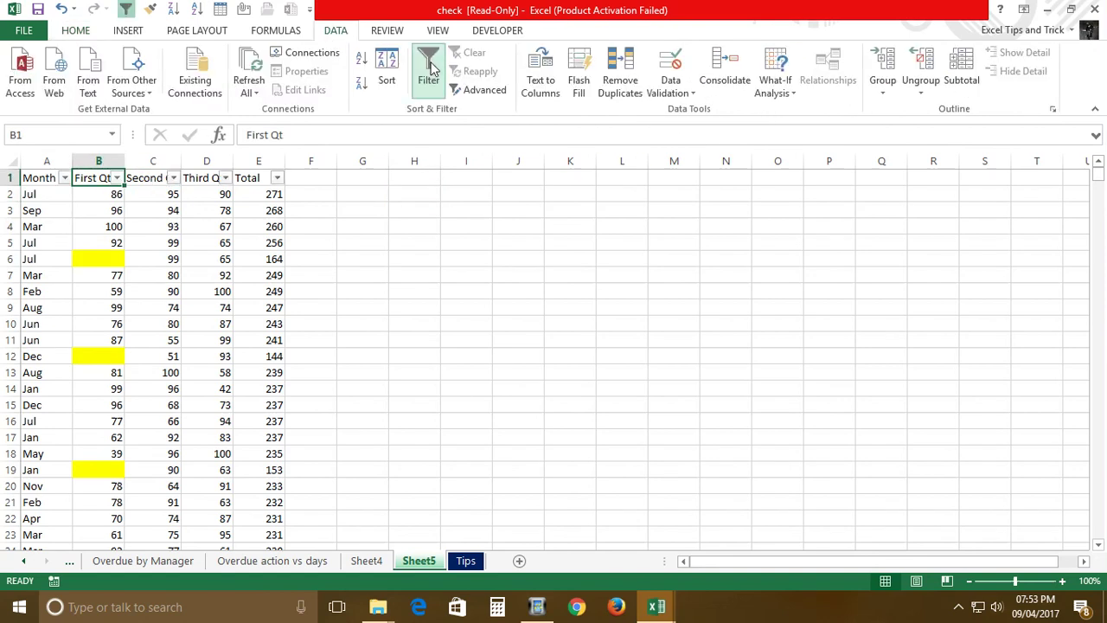
left_click(116, 179)
- Sort the yellow First Qt cells to the top and begin selecting their rows
mouse_move(136, 235)
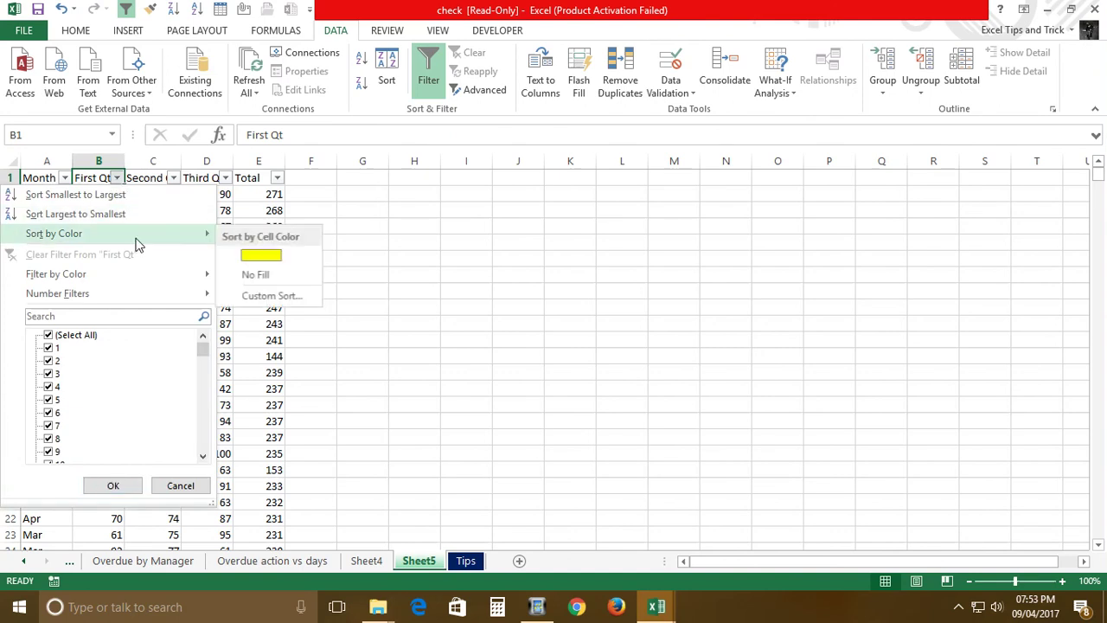
left_click(272, 257)
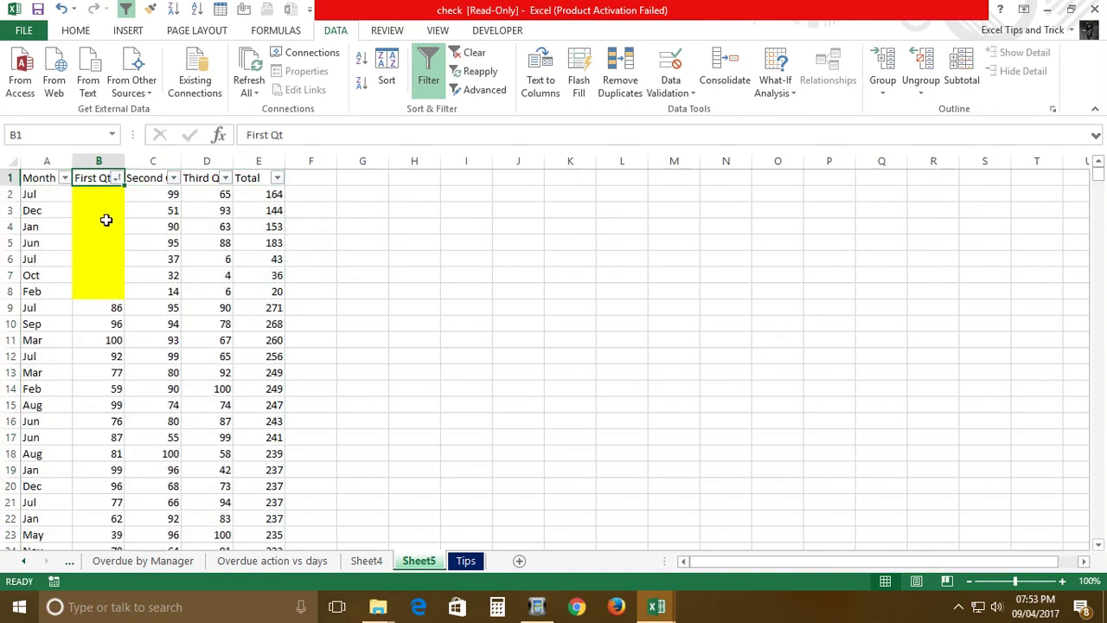
left_click(102, 196)
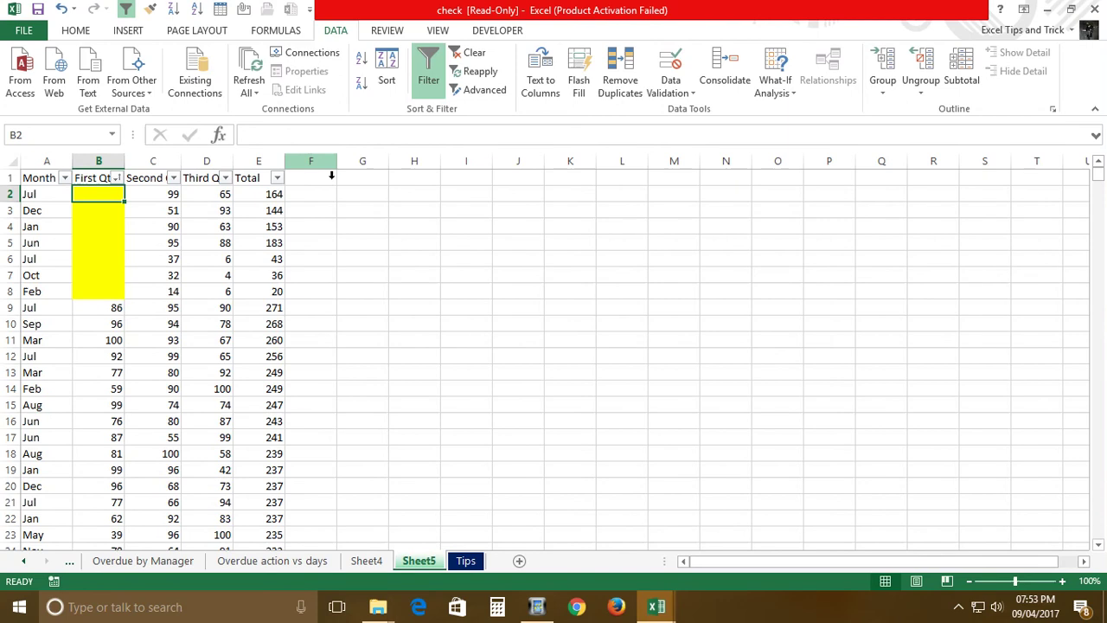
key("shift+space")
key("shift+Down")
key("shift+Down")
key("shift+Down")
key("shift+Down")
key("shift+Down")
key("shift+Down")
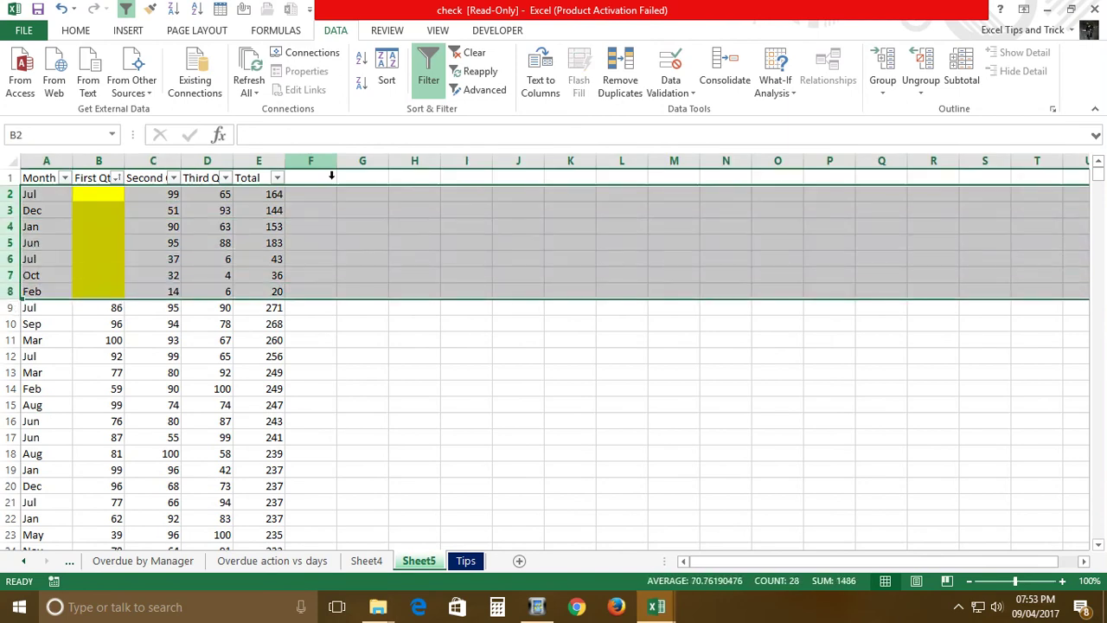
- Select rows 2 to 8 holding the yellow blanks and delete them
key("ctrl+a")
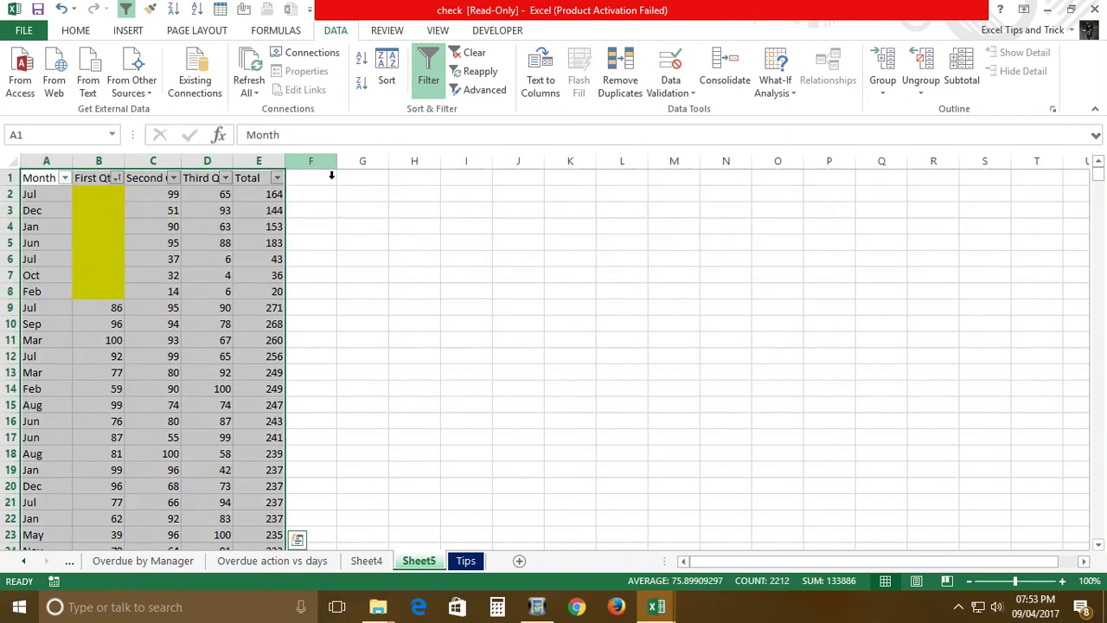
key("ctrl+Home")
key("Down")
key("shift+space")
key("shift+Down")
key("shift+Down")
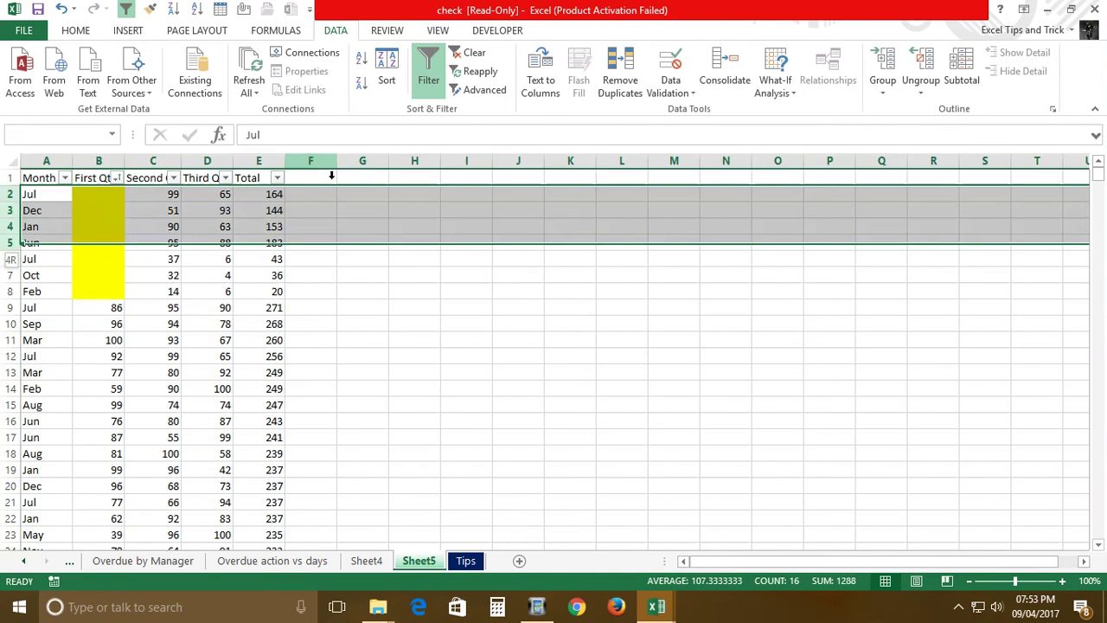
key("shift+Down")
key("shift+Down")
key("shift+Down")
right_click(315, 232)
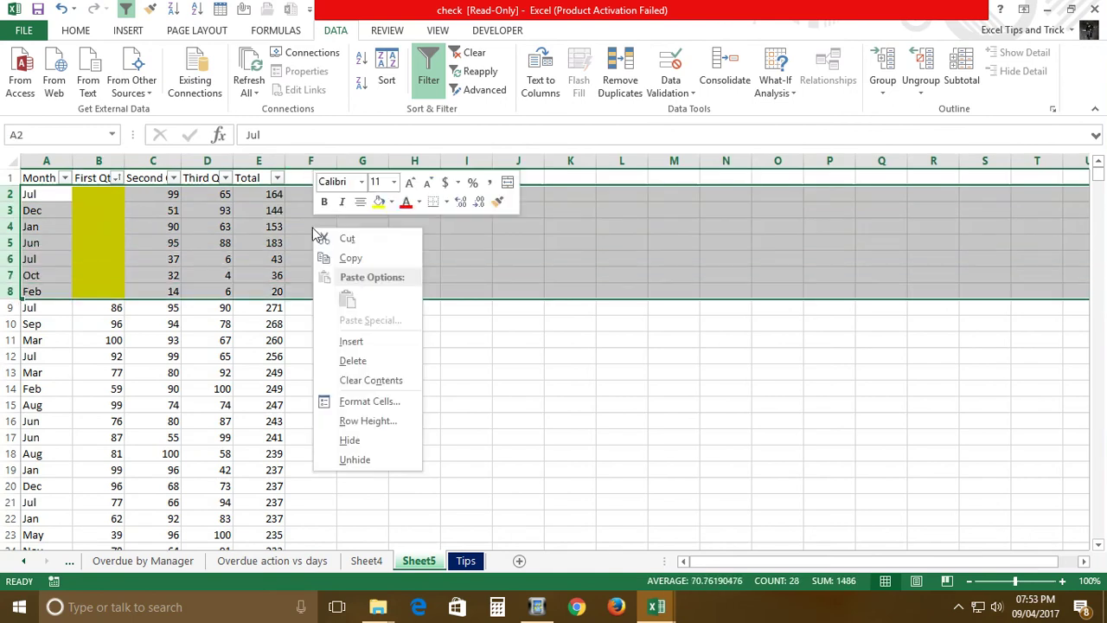
left_click(349, 440)
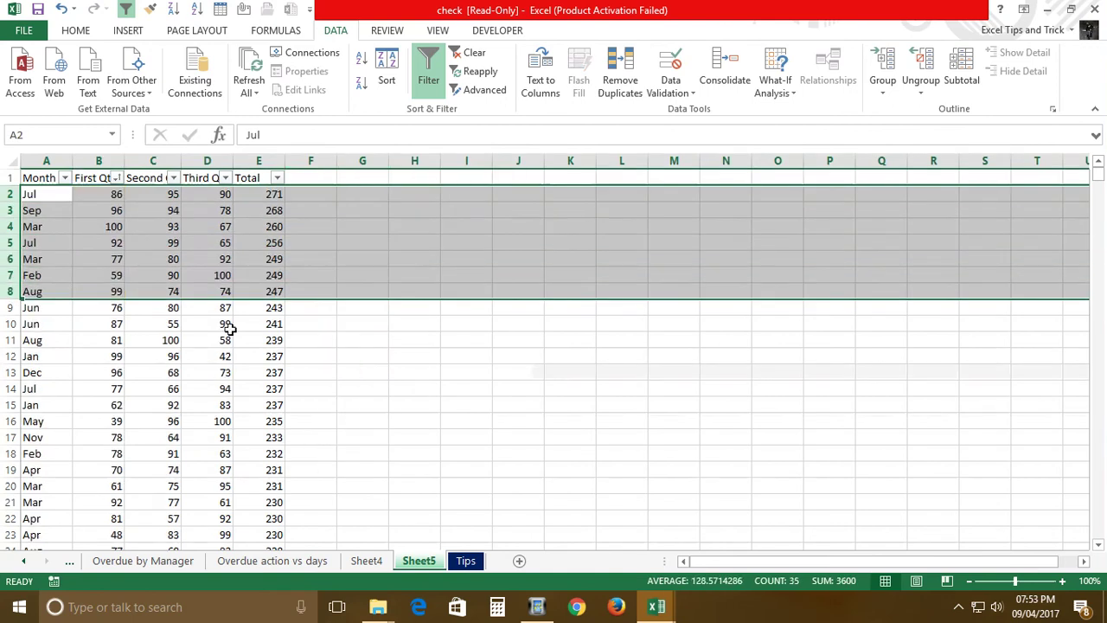
left_click(108, 179)
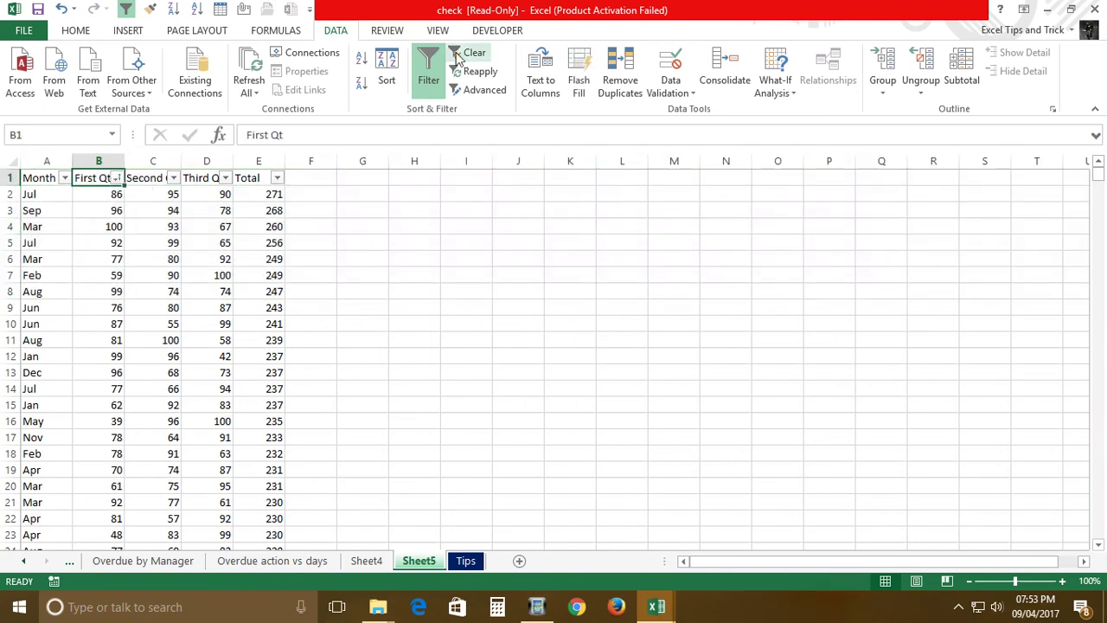
- Turn off filtering and remove fill from column B below the data with Alt+H H N
left_click(428, 73)
key("Down")
key("ctrl+shift+Down")
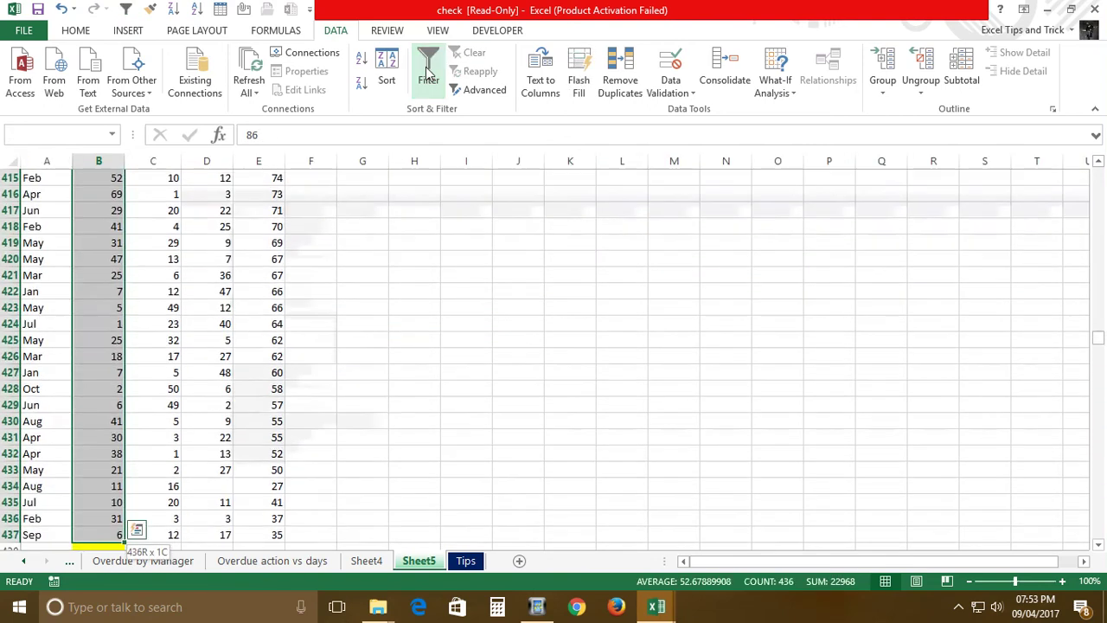
key("shift+Down")
key("shift+Down")
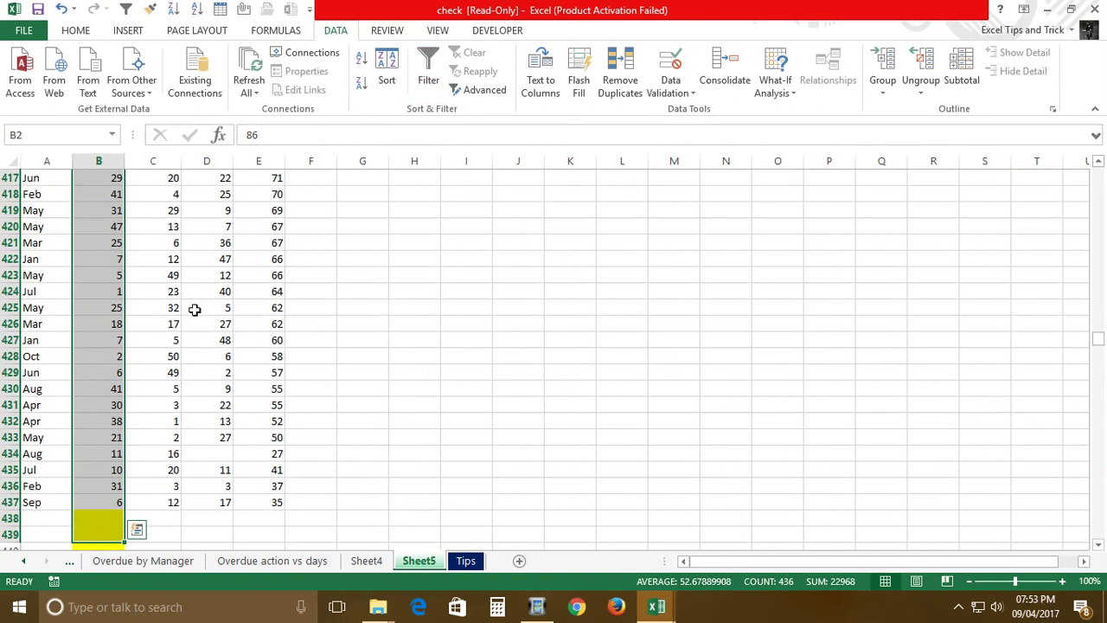
left_click(101, 509)
key("Down")
key("ctrl+shift+Down")
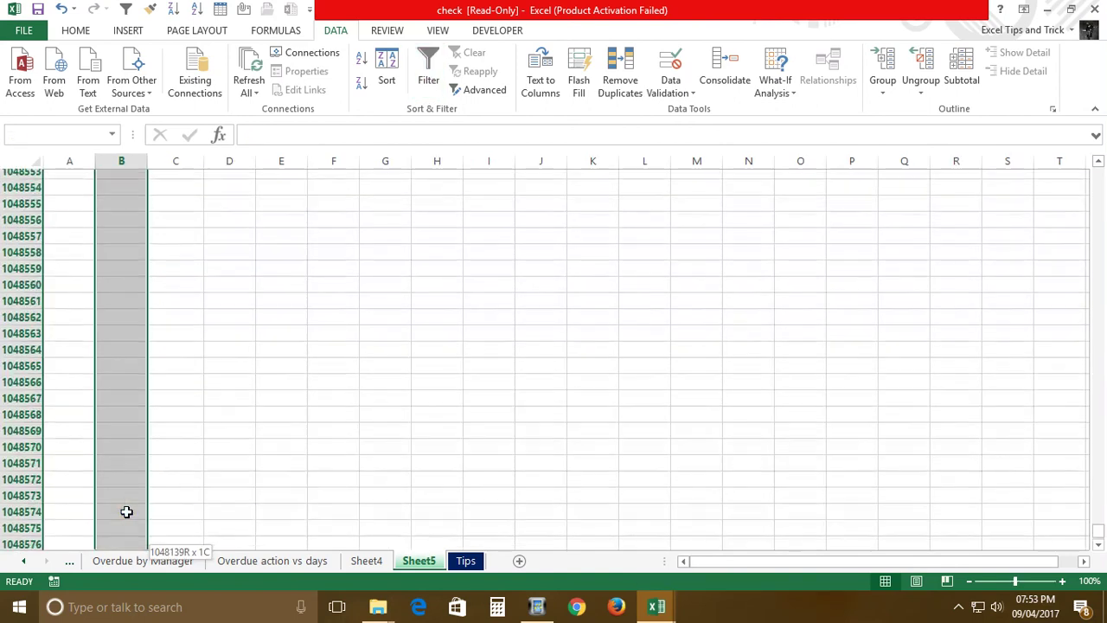
key("alt+h")
key("h")
key("n")
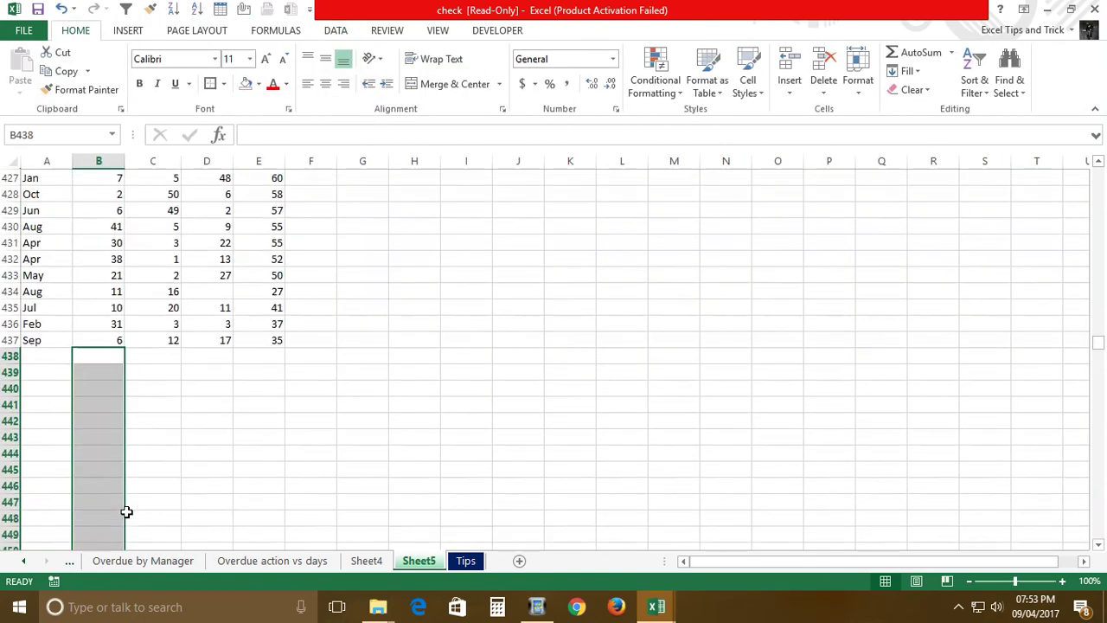
key("ctrl+Up")
key("ctrl+Up")
- Clear the First Qt values in B6, B13, B20, B45, B52 and B63
key("Down")
key("Down")
key("Down")
key("Down")
key("Down")
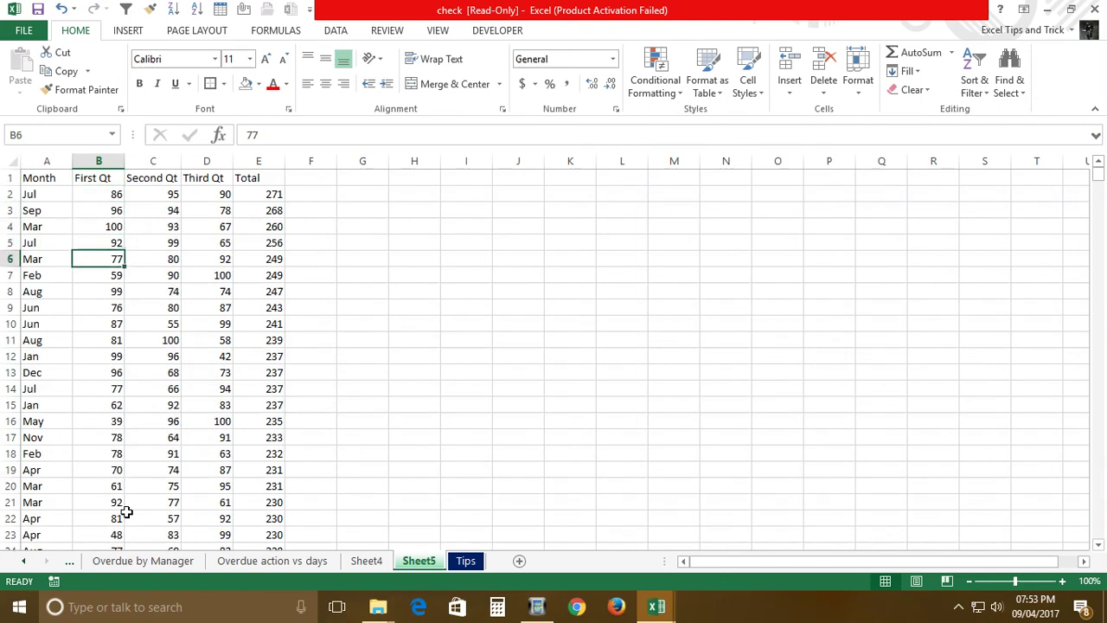
key("Down")
key("Down")
key("Down")
key("Down")
key("Down")
key("Down")
key("Delete")
key("Down")
key("Down")
key("Down")
key("Down")
key("Down")
key("Down")
key("Down")
key("Delete")
key("Down")
key("Down")
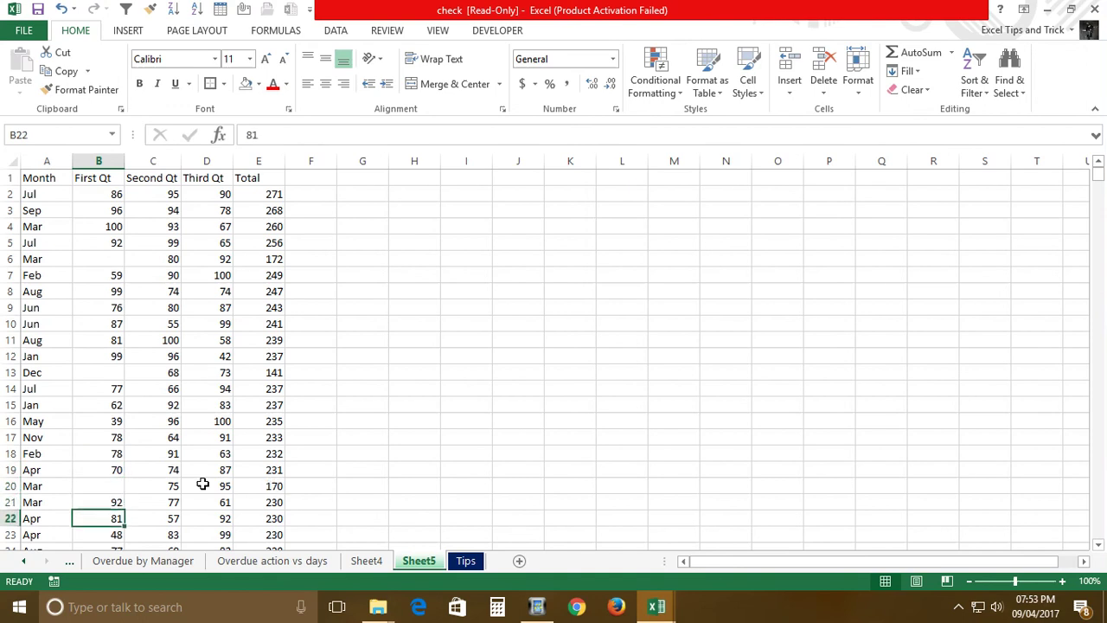
key("Down")
key("Down")
key("Down")
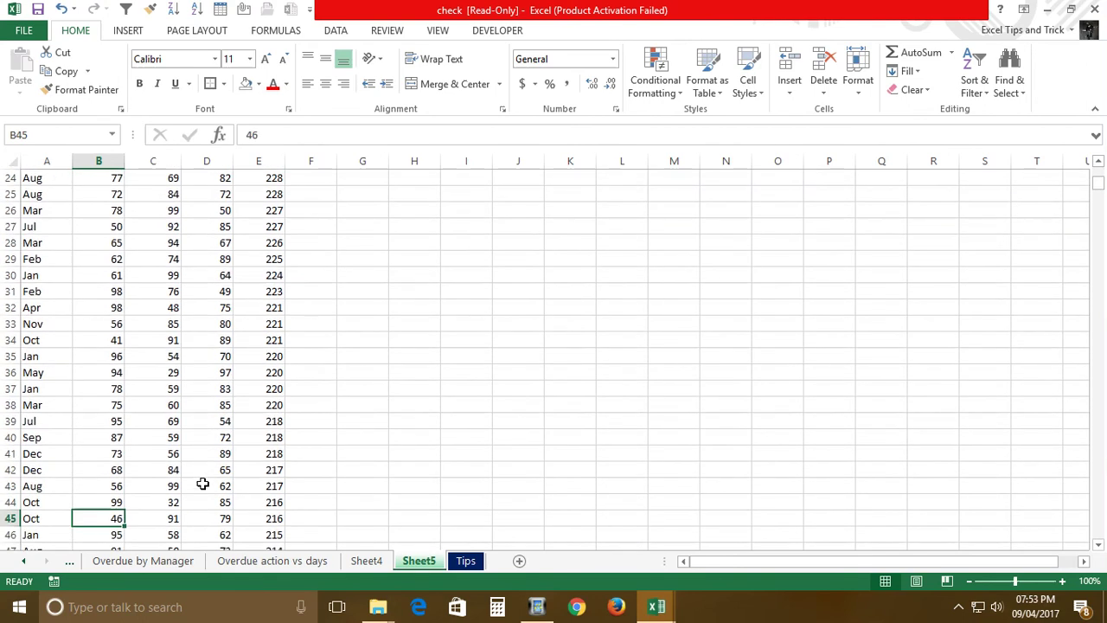
key("Delete")
key("Down")
key("Down")
key("Down")
key("Down")
key("Down")
key("Down")
key("Down")
key("Delete")
key("Down")
key("Down")
key("Down")
key("Down")
key("Down")
key("Down")
key("Down")
key("Down")
key("Down")
key("Down")
key("Down")
key("Delete")
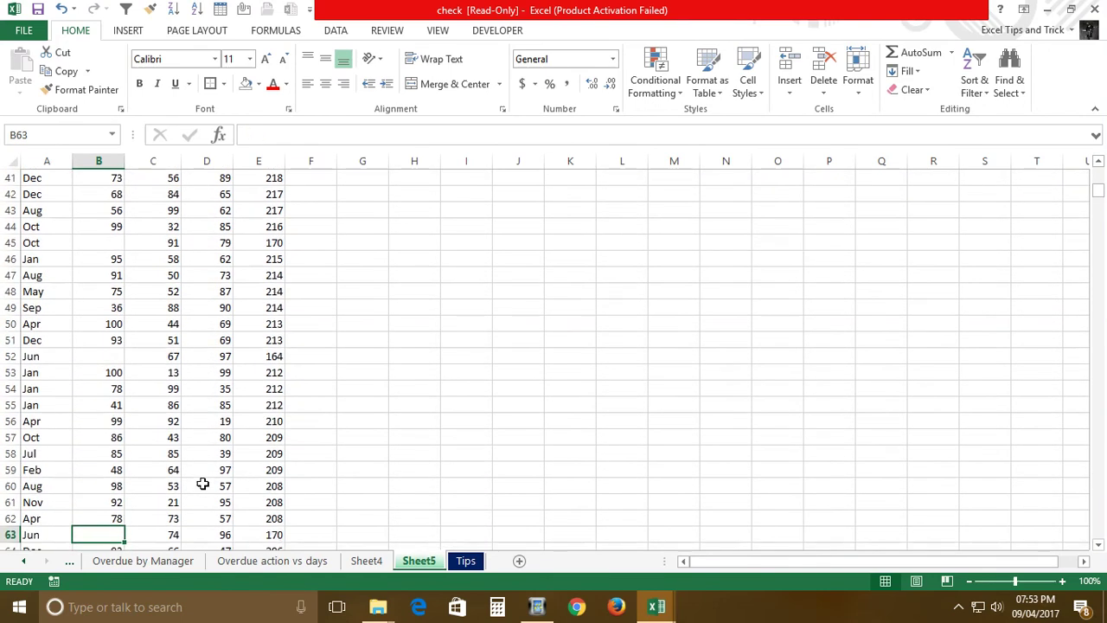
key("ctrl+Home")
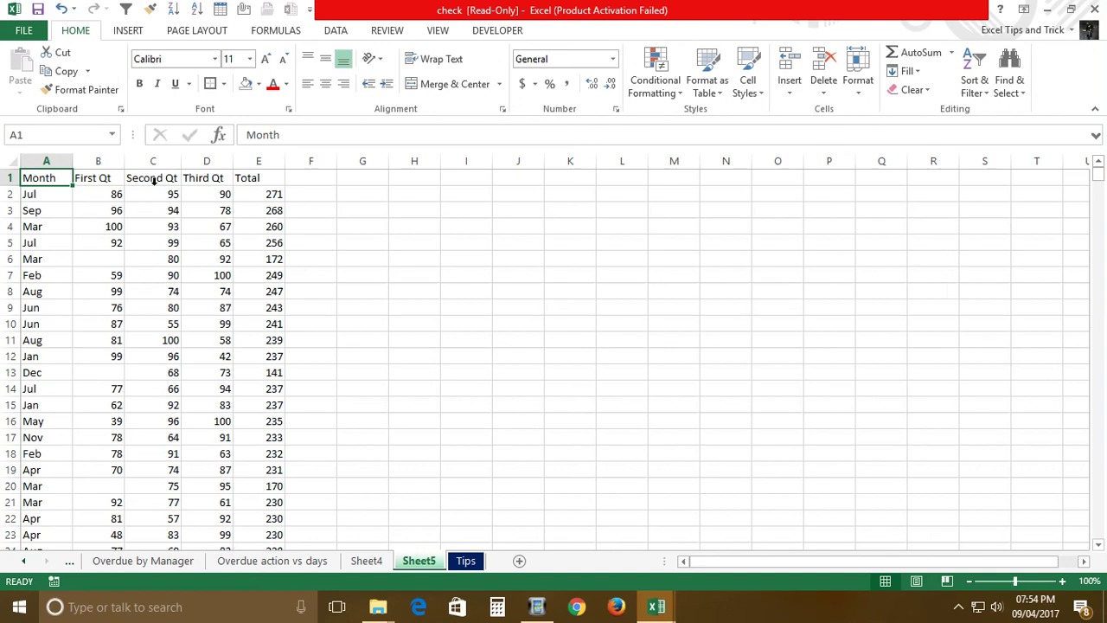
left_click(109, 172)
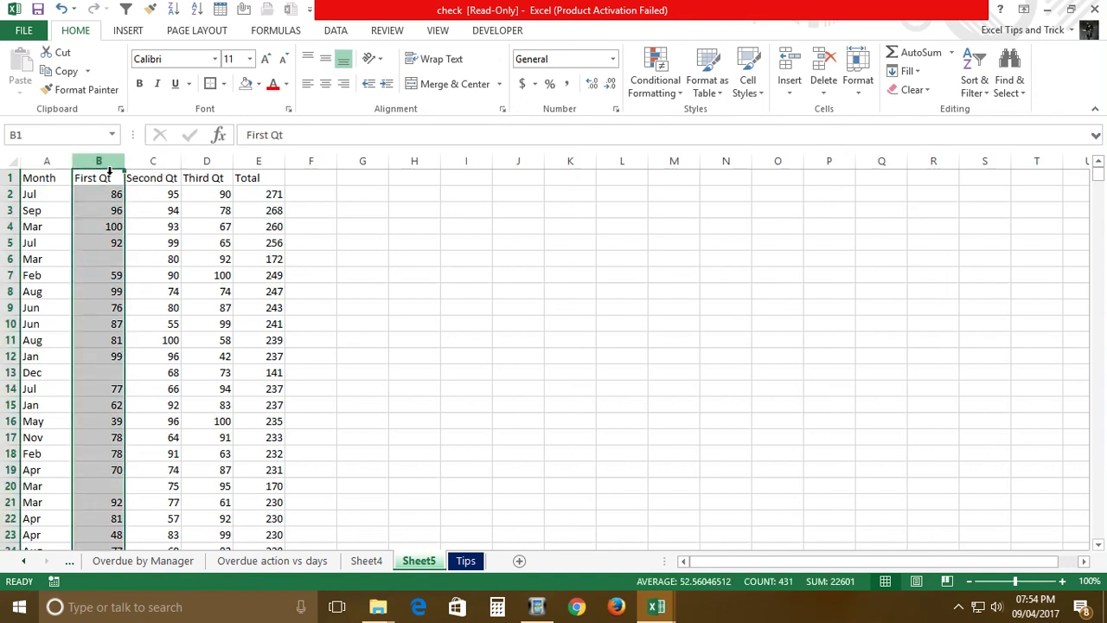
left_click(1010, 85)
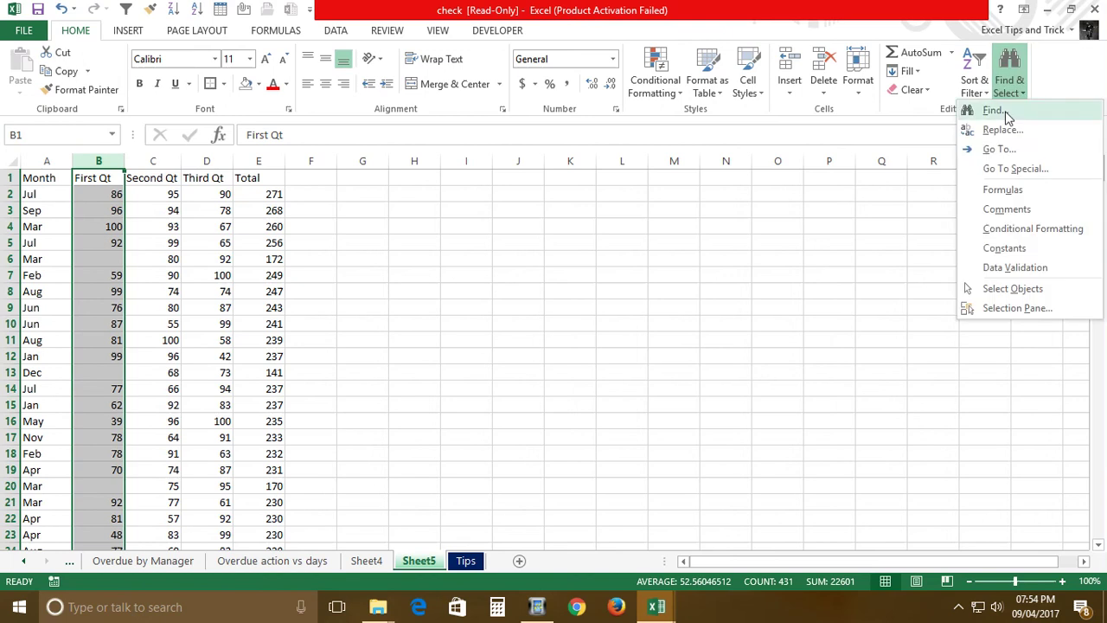
left_click(1004, 169)
left_click(528, 382)
left_click(655, 470)
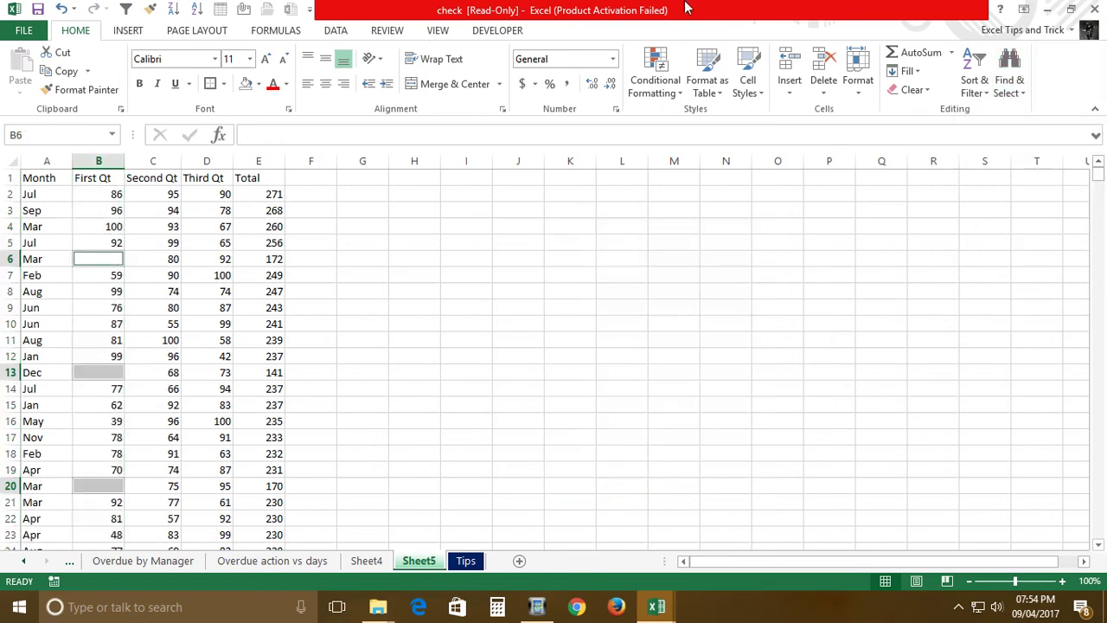
left_click(820, 96)
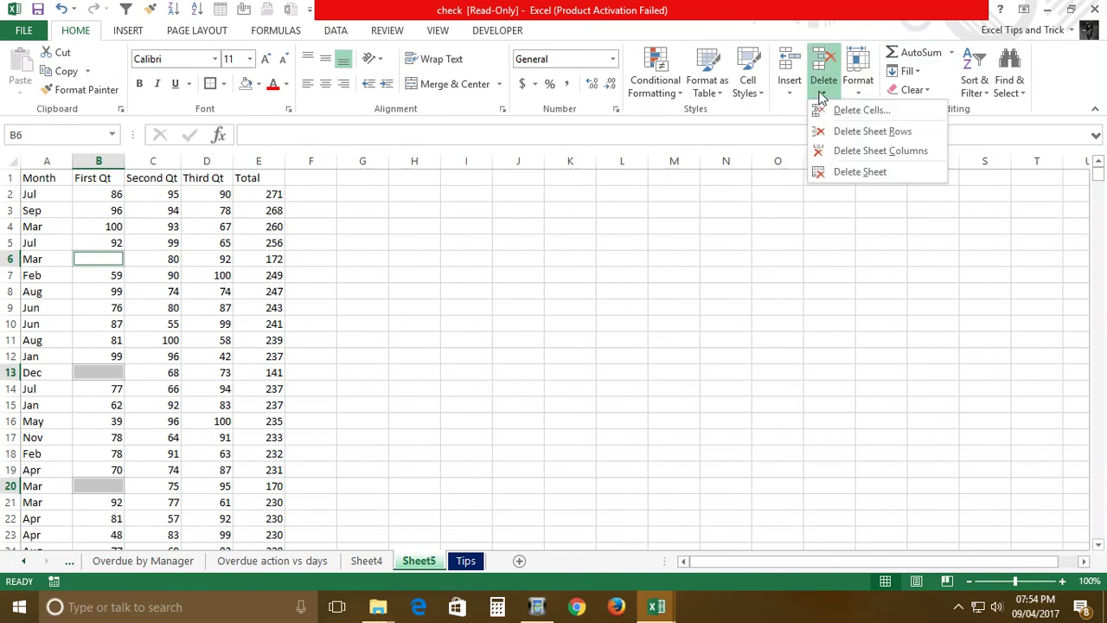
left_click(861, 139)
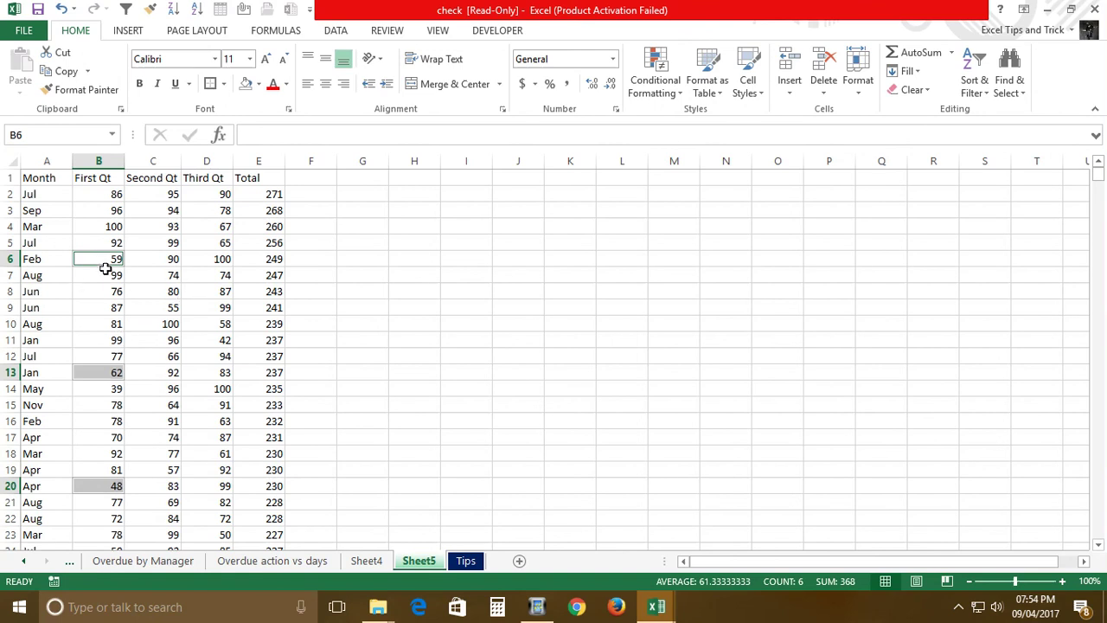
left_click(143, 274)
left_click(111, 180)
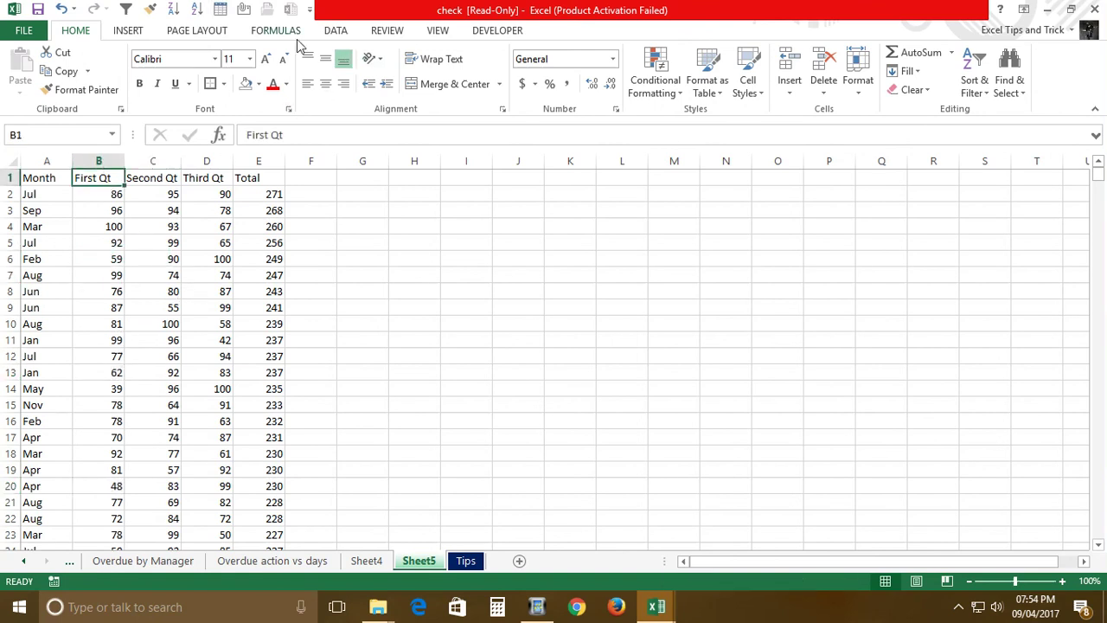
- Turn header filters on, view the First Qt filter list, and cancel without changes
left_click(344, 31)
left_click(429, 74)
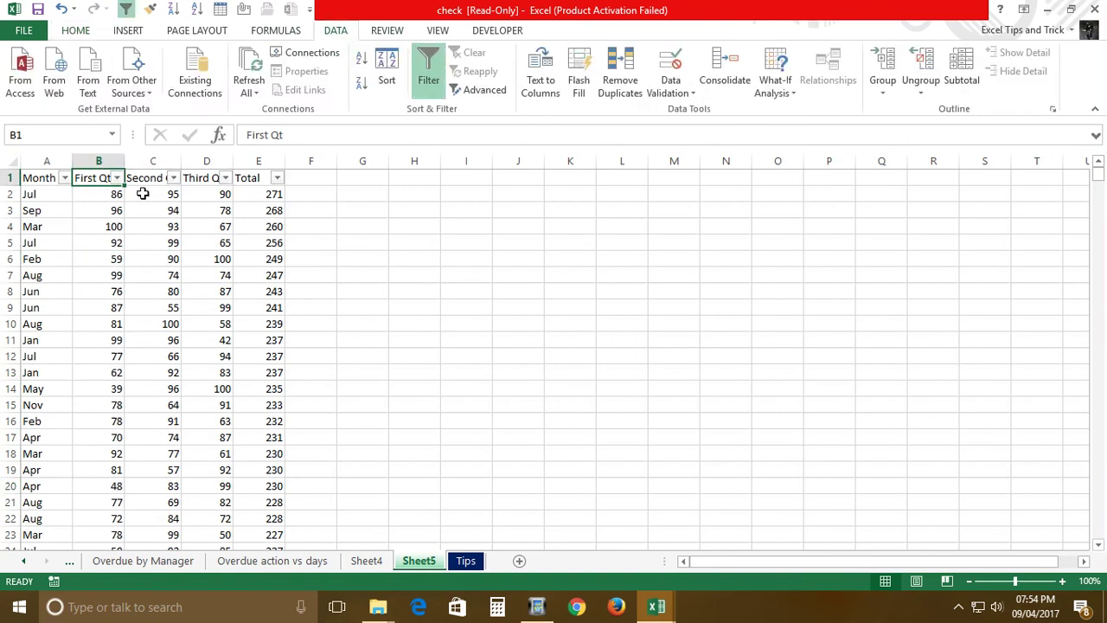
left_click(116, 178)
mouse_move(202, 353)
left_mouse_down()
mouse_move(201, 435)
mouse_move(203, 339)
left_mouse_up()
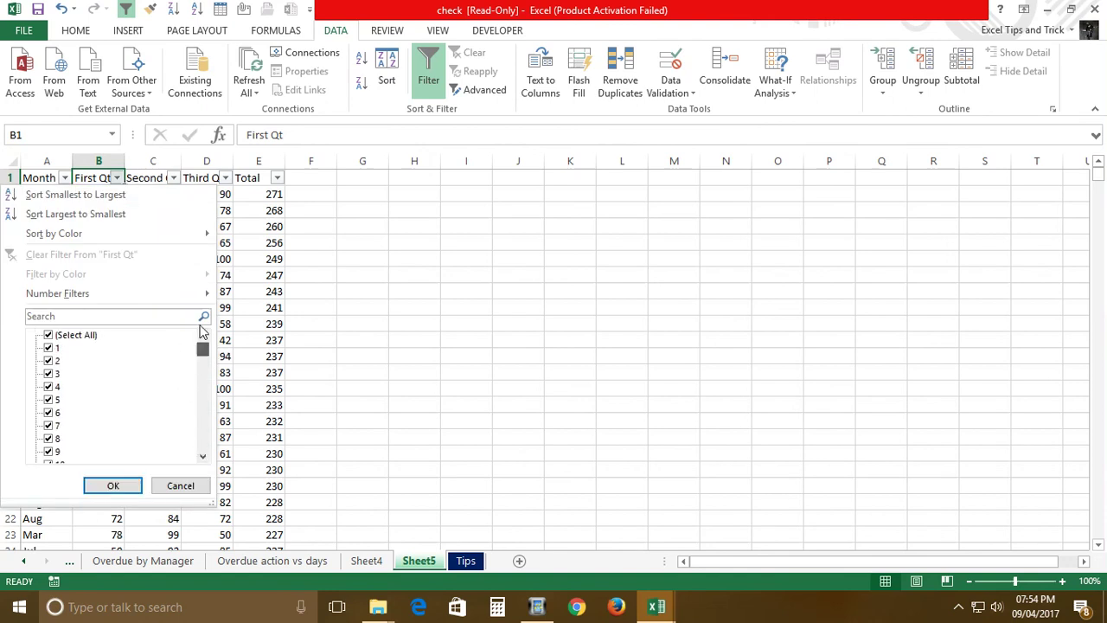
left_click(179, 485)
type("L")
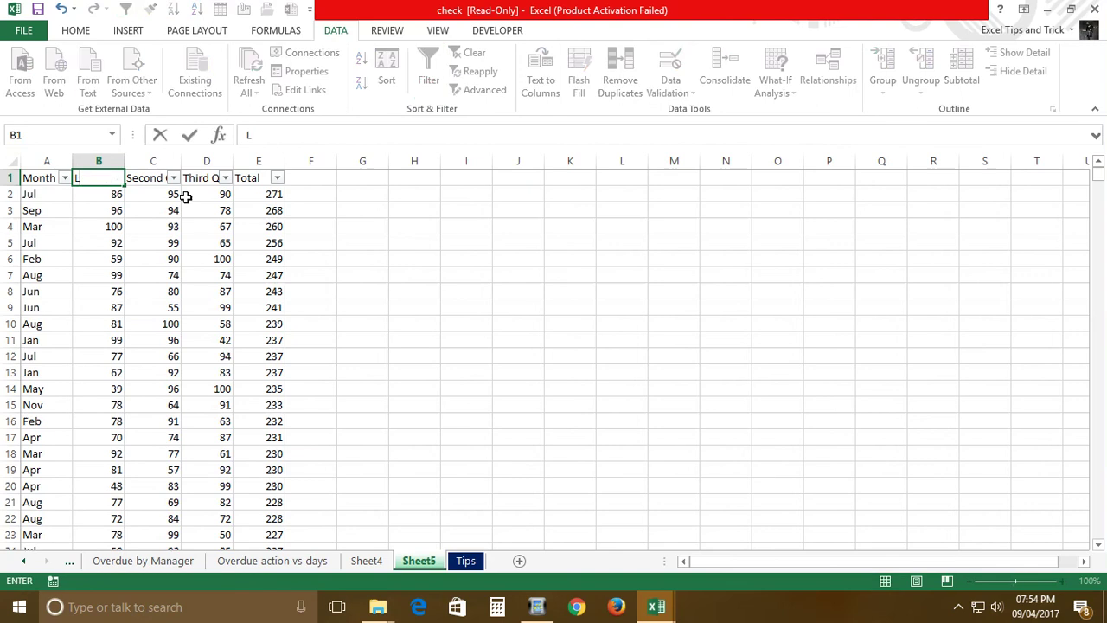
key("Escape")
key("BackSpace")
key("Escape")
- Remove filters with Ctrl+Shift+L and clear First Qt values 99, 39, 77 in rows 7, 14, 21
key("ctrl+shift+l")
key("Down")
key("Down")
key("Down")
key("Down")
key("Down")
key("Down")
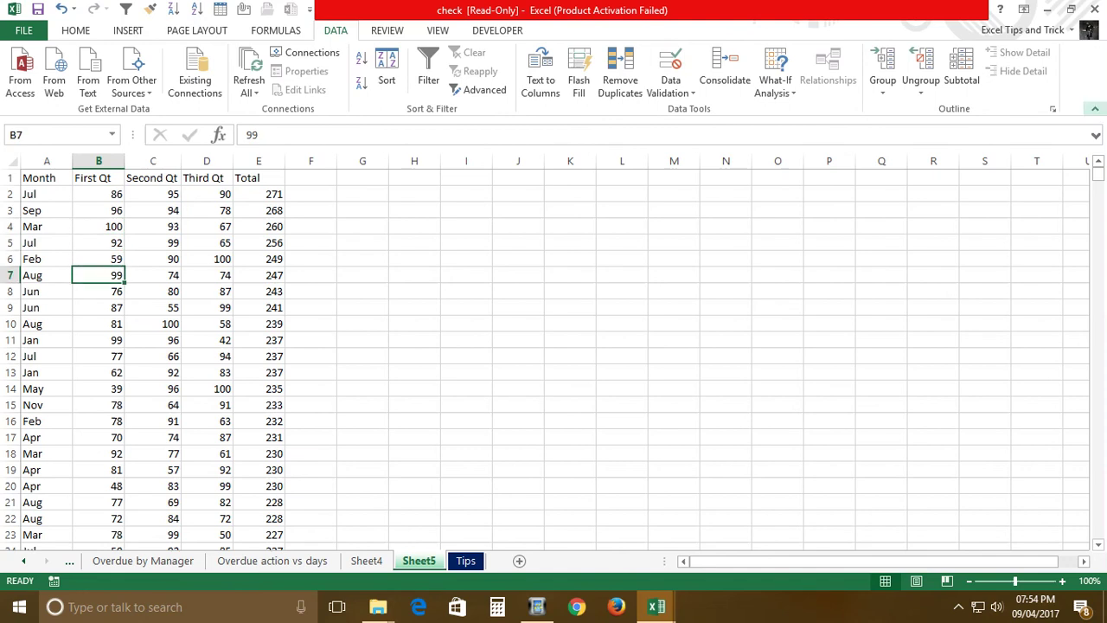
key("Delete")
key("Down")
key("Down")
key("Down")
key("Down")
key("Down")
key("Down")
key("Down")
key("Delete")
key("Down")
key("Down")
key("Down")
key("Down")
key("Down")
key("Down")
key("Down")
key("Delete")
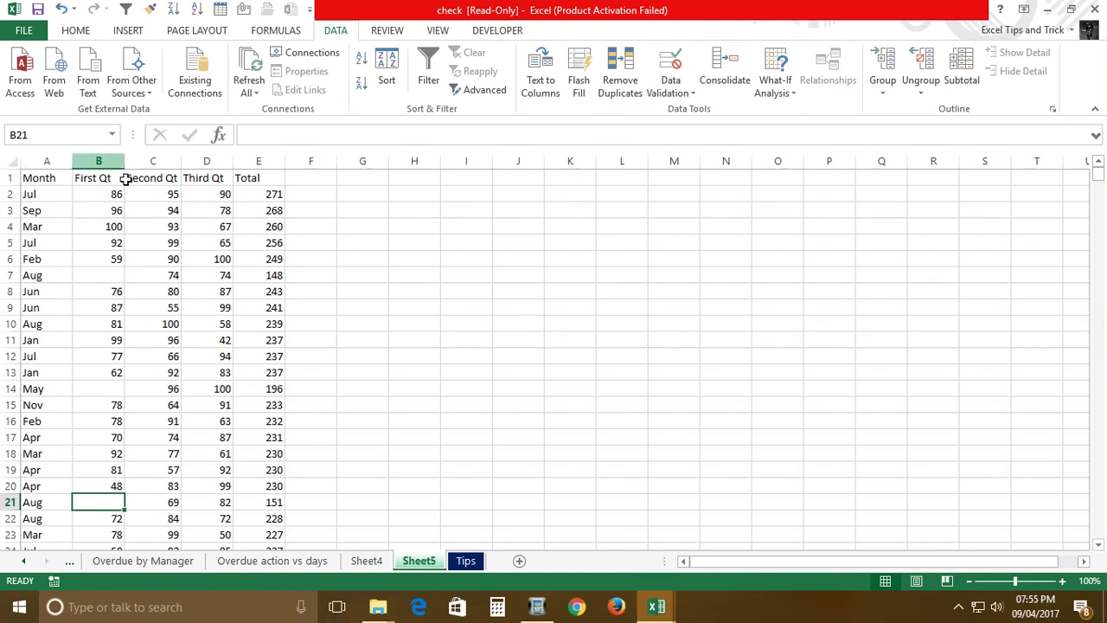
- Select only the blank First Qt cells in rows 7, 14 and 21 with Go To Special > Blanks
left_click(124, 166)
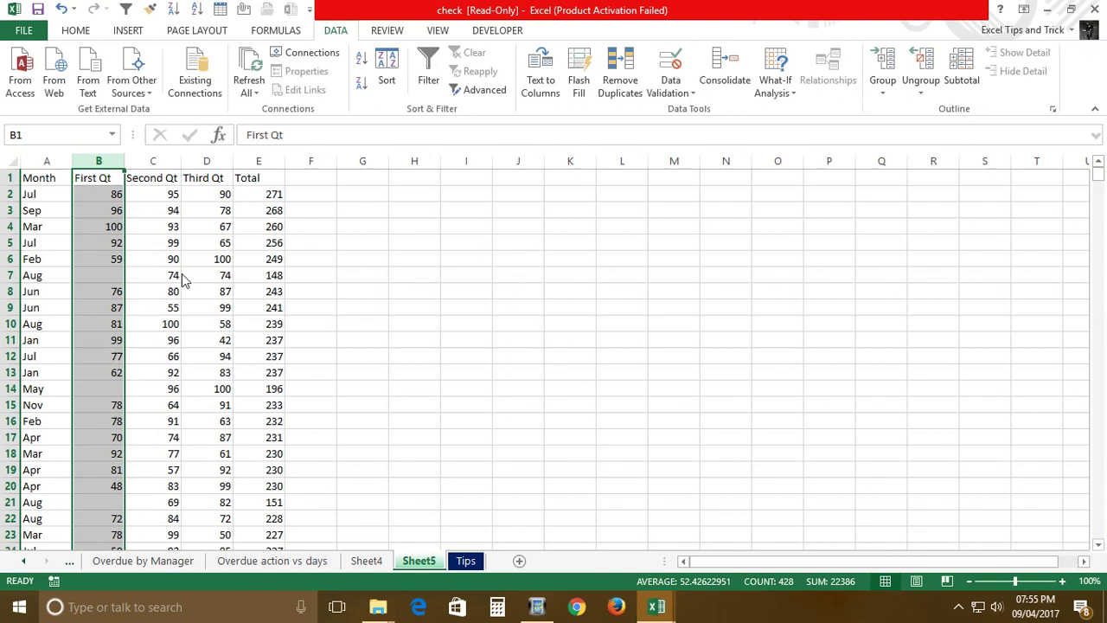
key("ctrl+g")
left_click(715, 445)
key("ctrl+g")
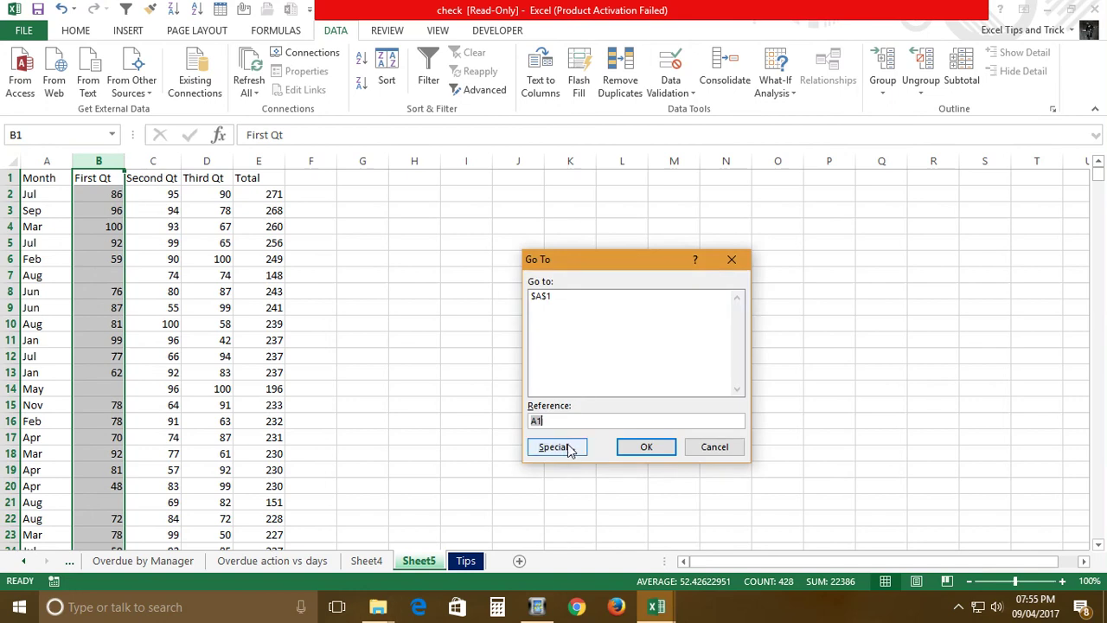
left_click(569, 447)
left_click(526, 381)
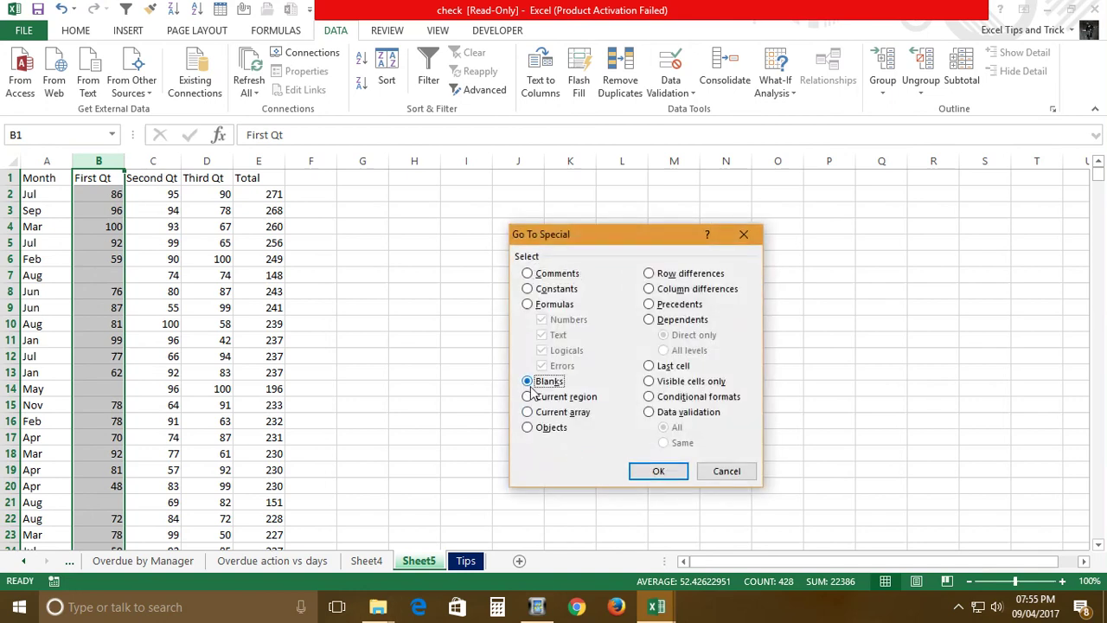
left_click(658, 471)
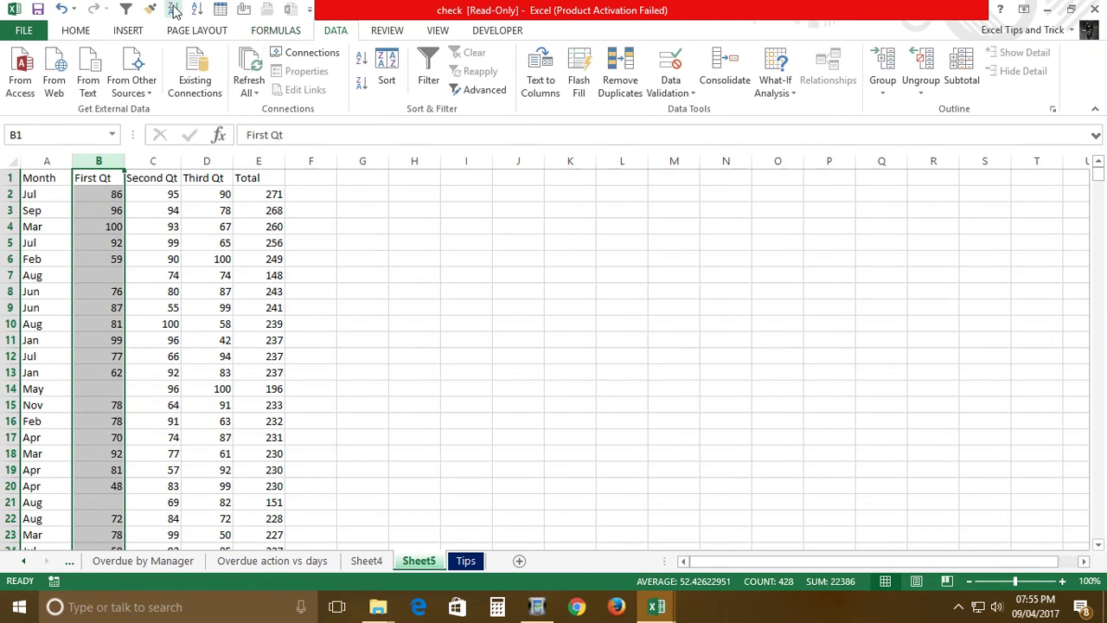
key("ctrl+g")
left_click(573, 446)
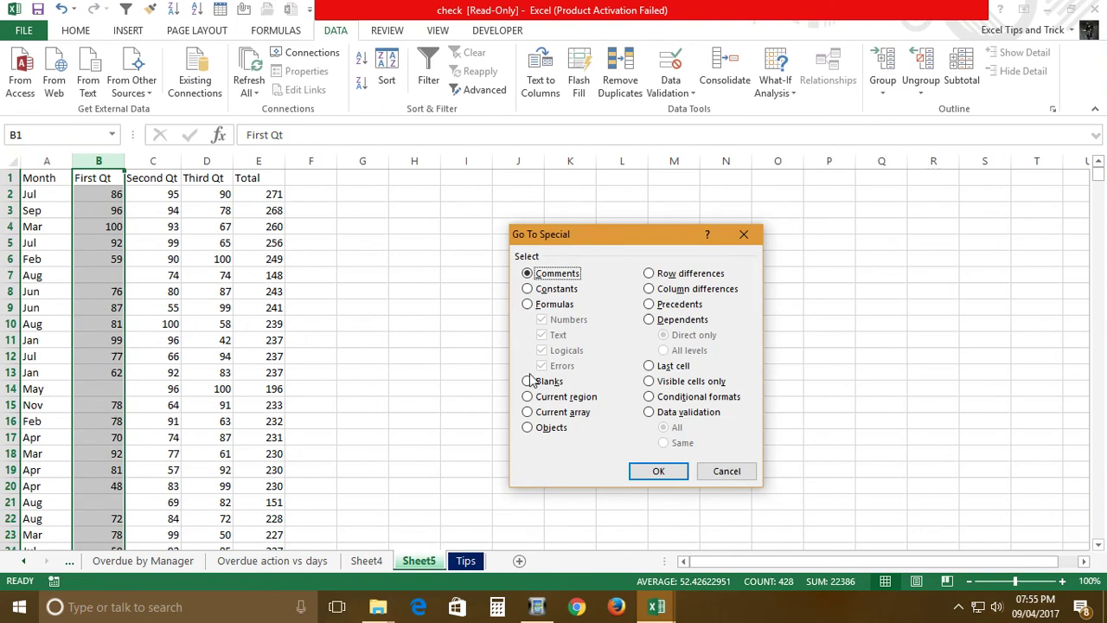
left_click(528, 381)
left_click(658, 472)
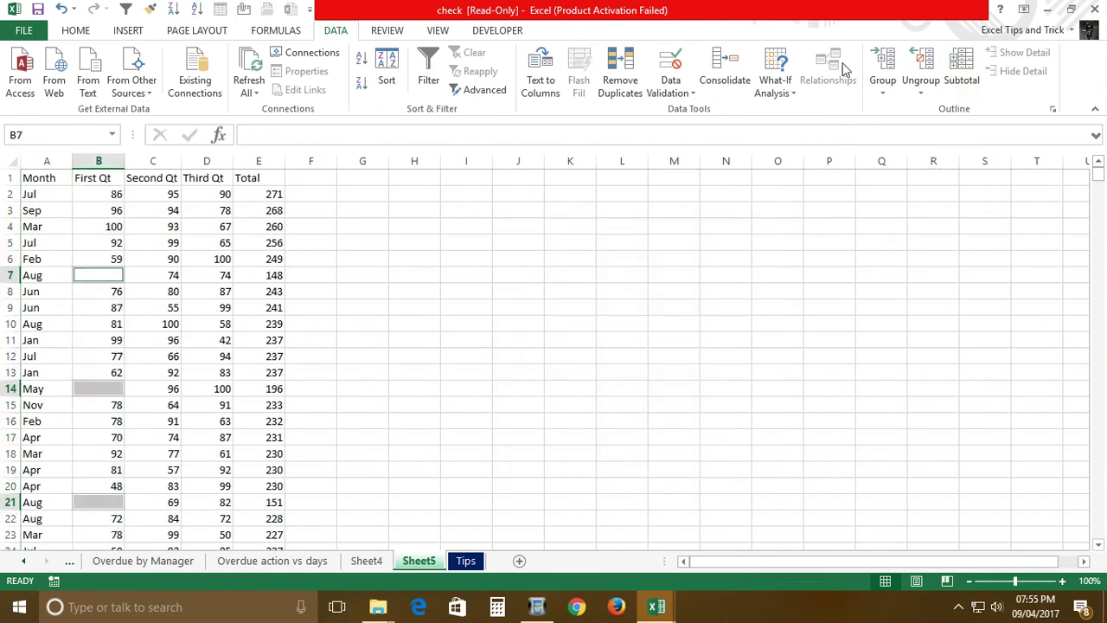
left_click(94, 30)
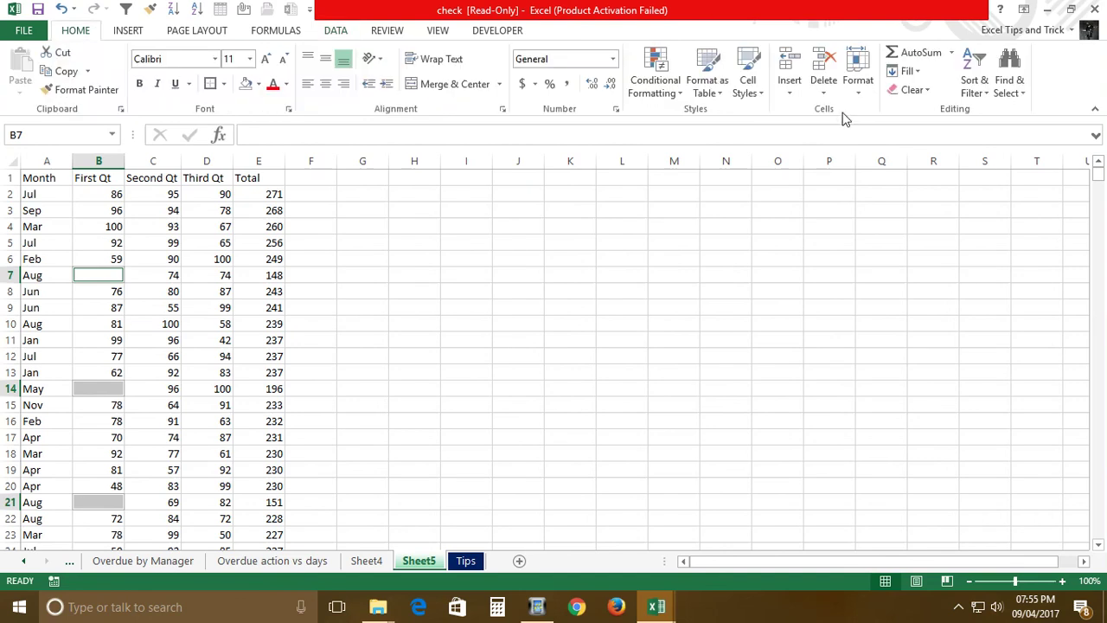
left_click(821, 97)
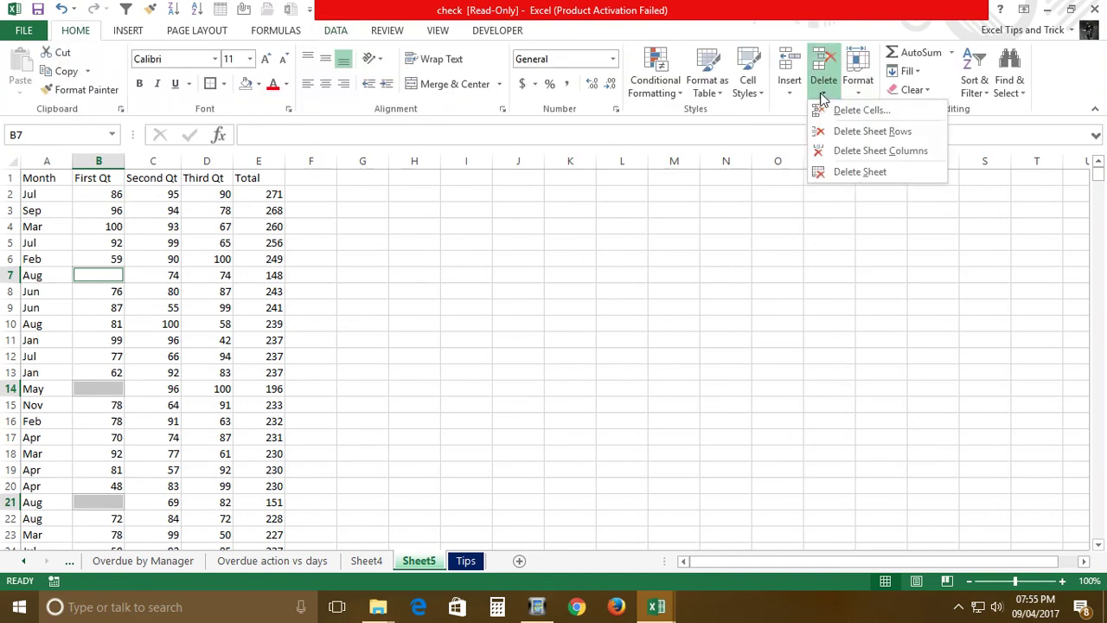
left_click(872, 132)
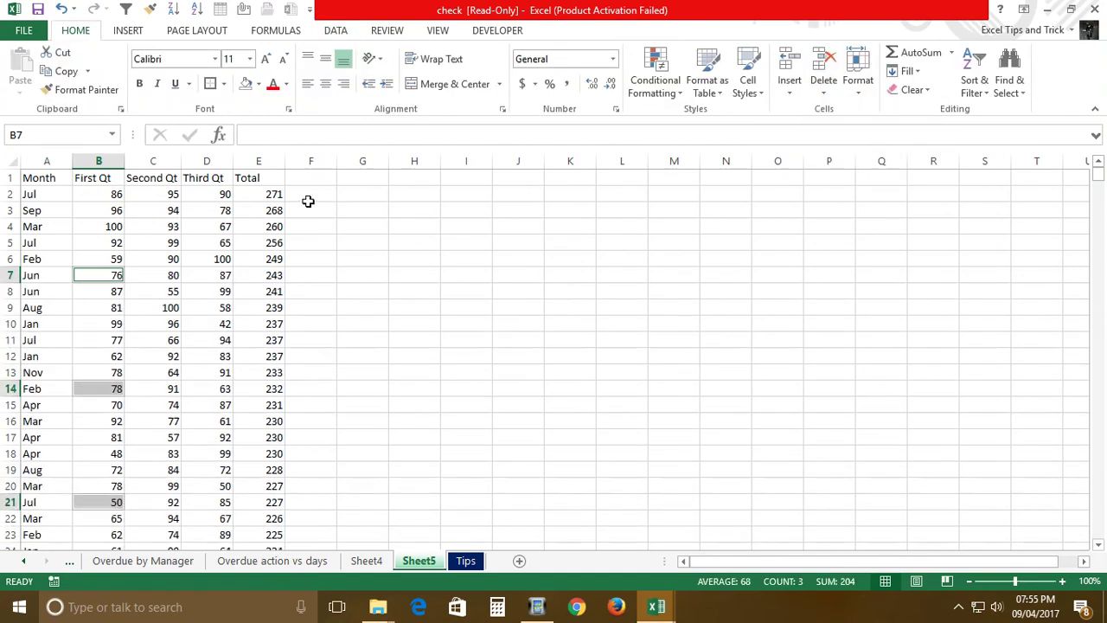
left_click(115, 294)
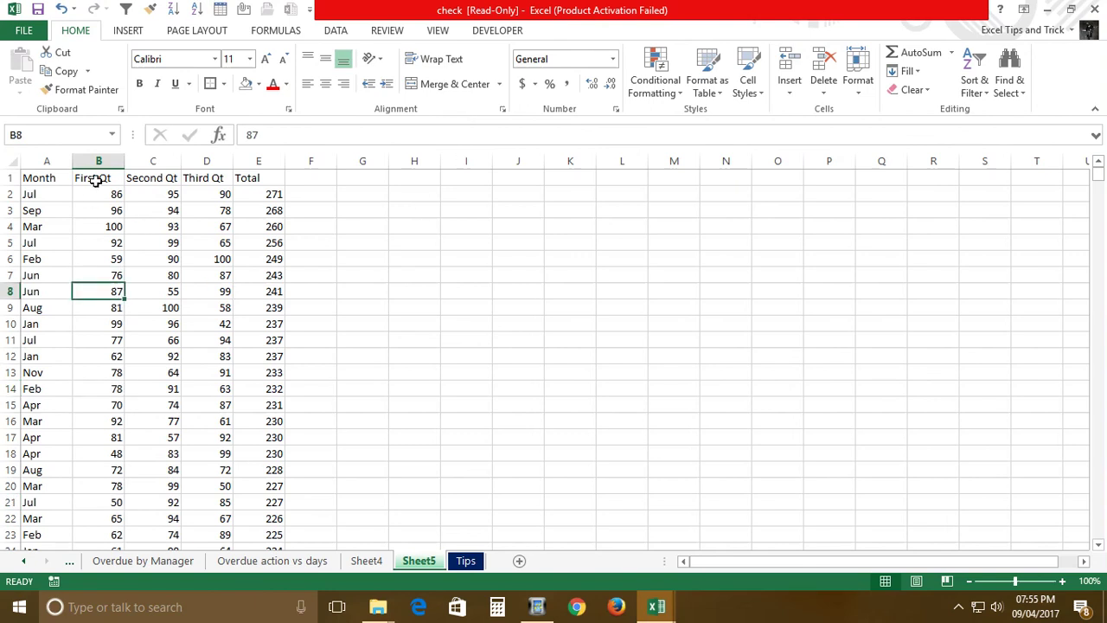
key("ctrl+z")
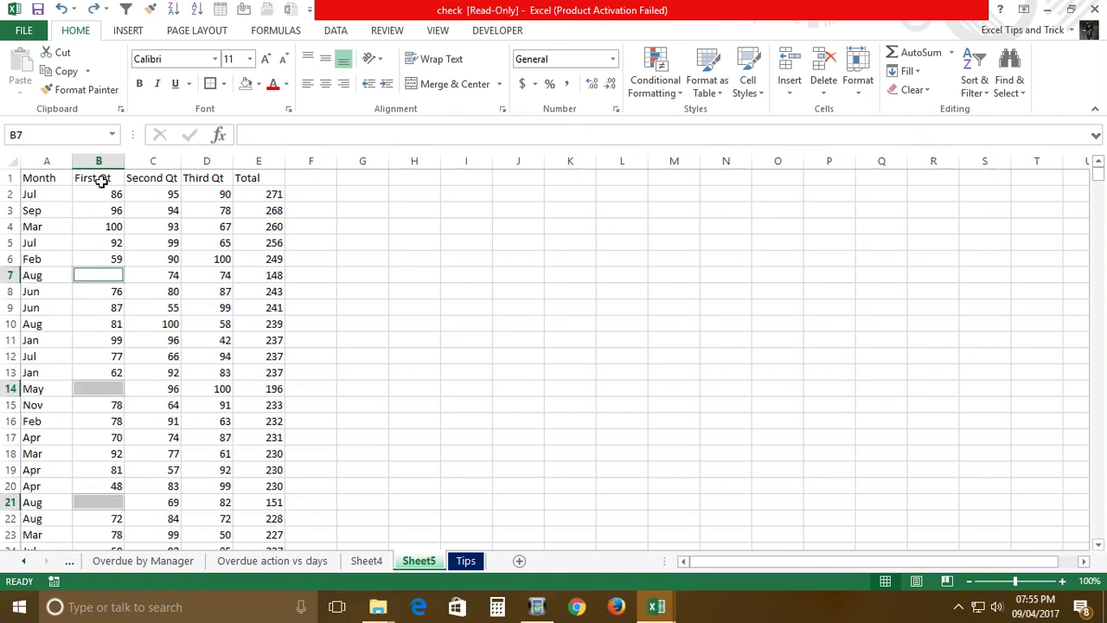
left_click(153, 194)
left_click(98, 178)
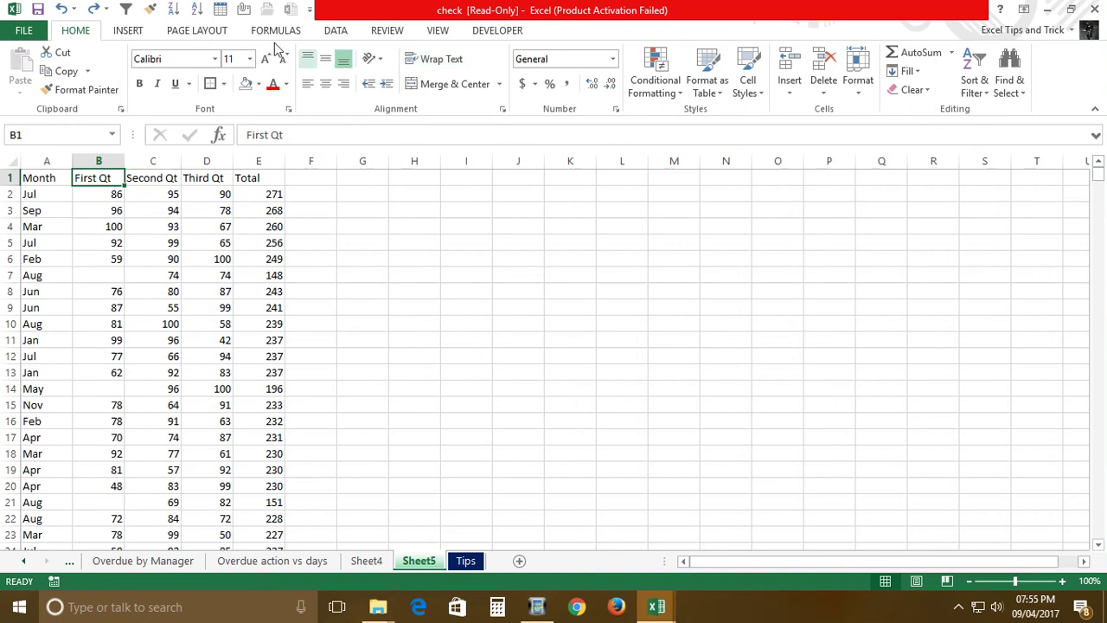
left_click(327, 33)
left_click(429, 76)
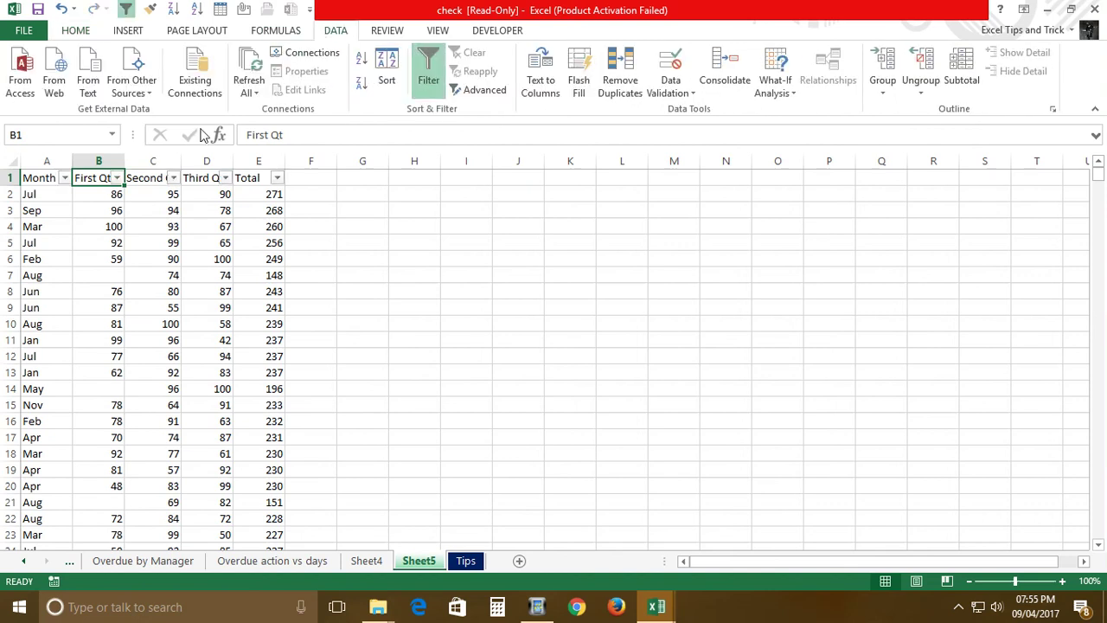
left_click(115, 178)
scroll(203, 364, "down", 1)
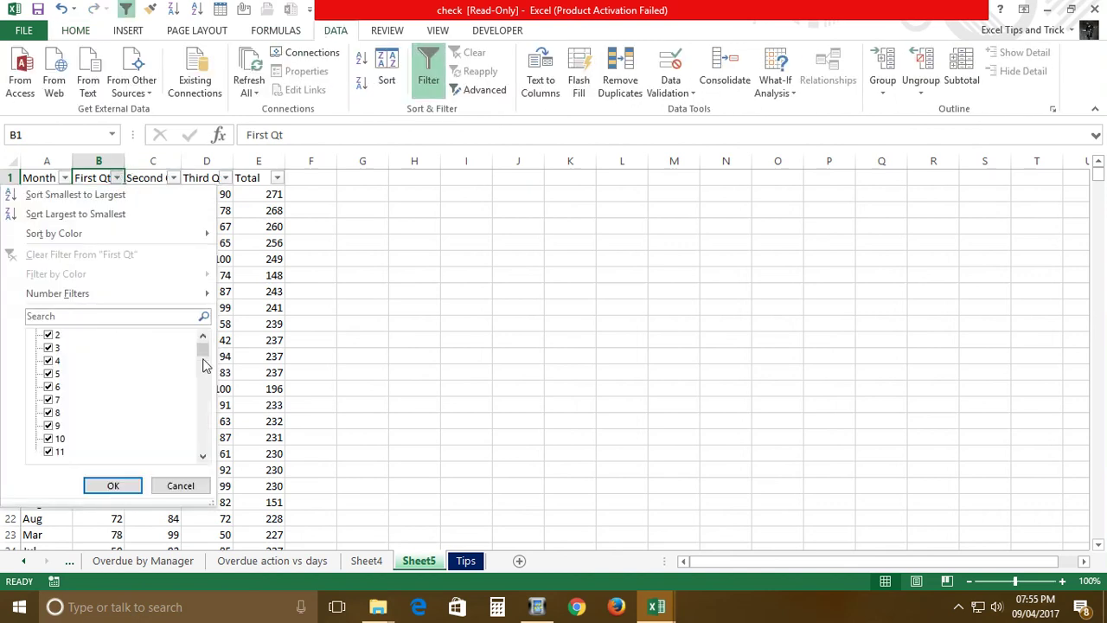
left_click_drag(203, 362, 195, 481)
left_click_drag(203, 444, 202, 348)
left_click(55, 337)
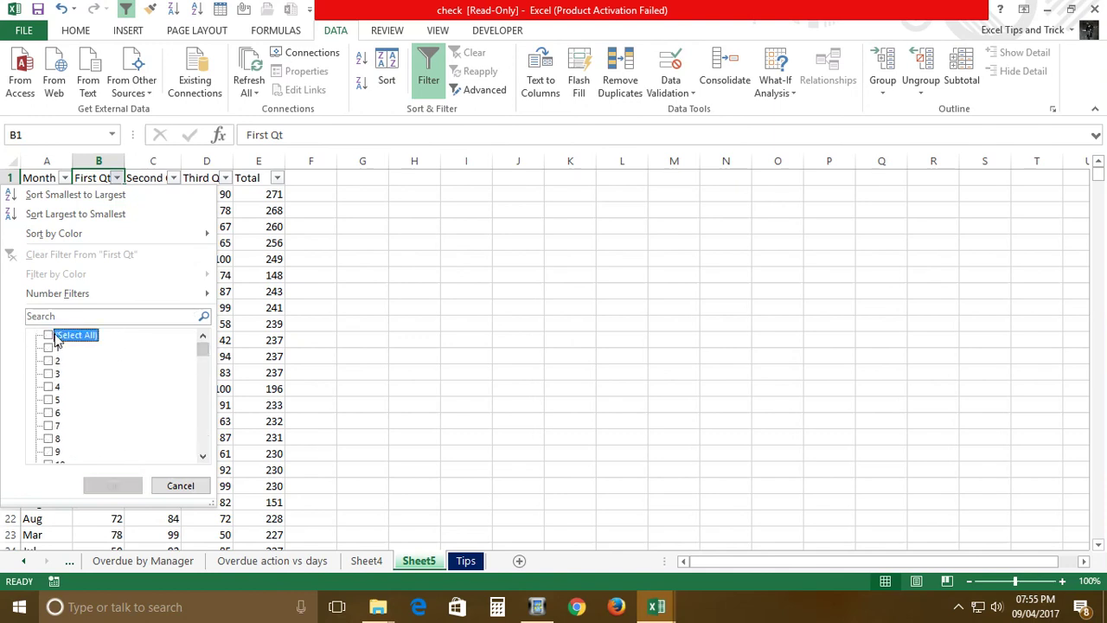
left_click_drag(204, 350, 203, 462)
left_click(50, 454)
left_click(48, 452)
left_click(114, 487)
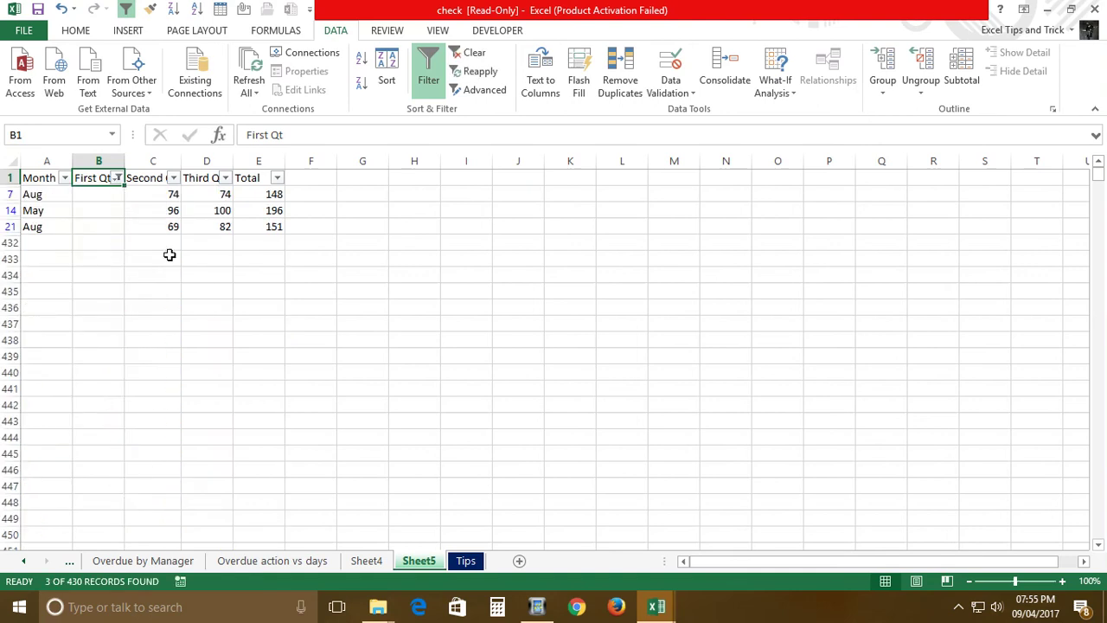
left_click(428, 80)
- Select the blank cells in the First Qt column using Go To Special > Blanks
key("ctrl+space")
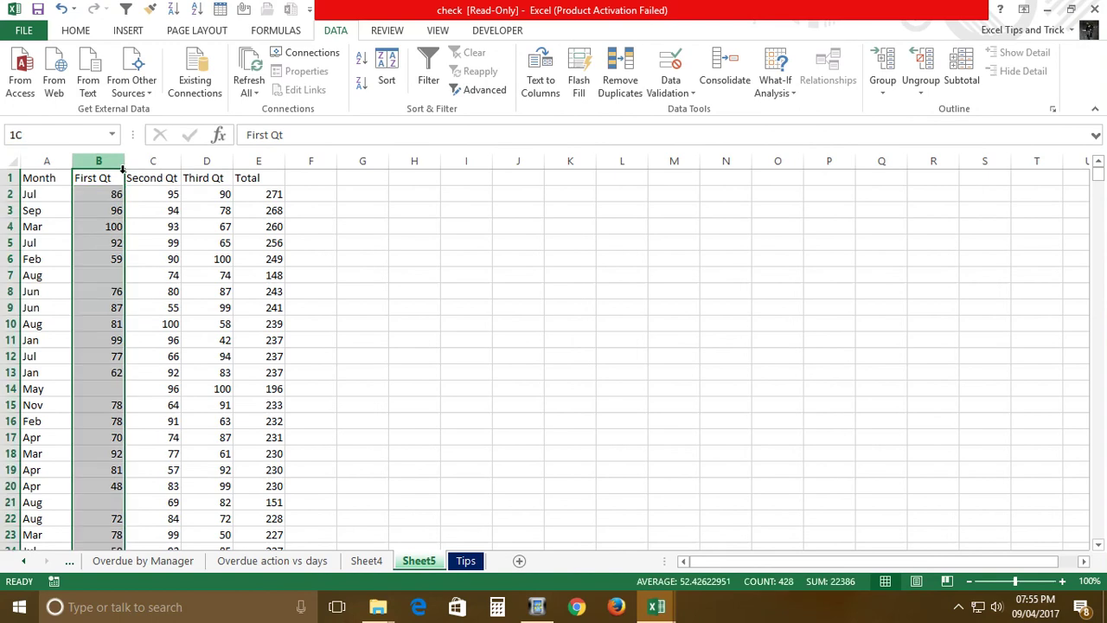
key("F5")
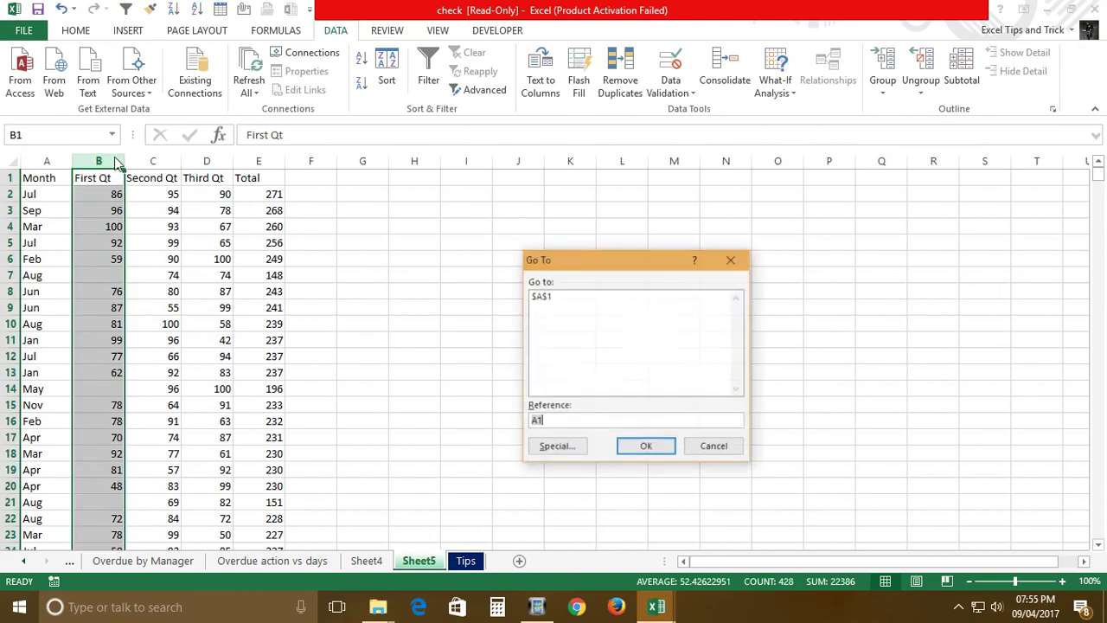
left_click(548, 447)
left_click(527, 381)
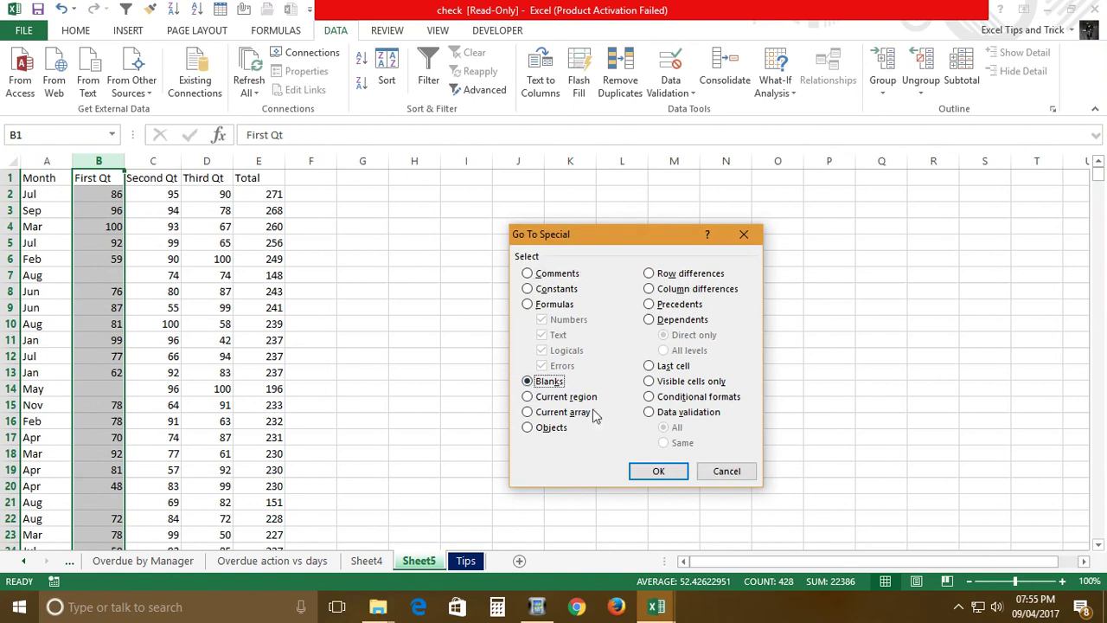
left_click(663, 472)
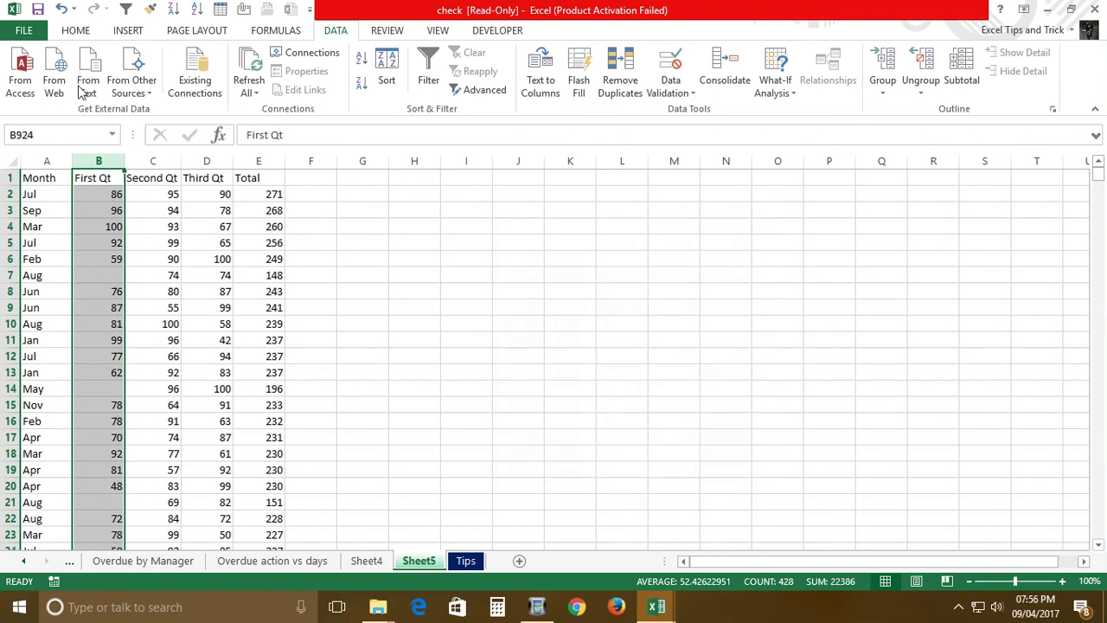
- Delete the sheet rows holding those blanks, leaving Jun with 76 in row 7
left_click(80, 33)
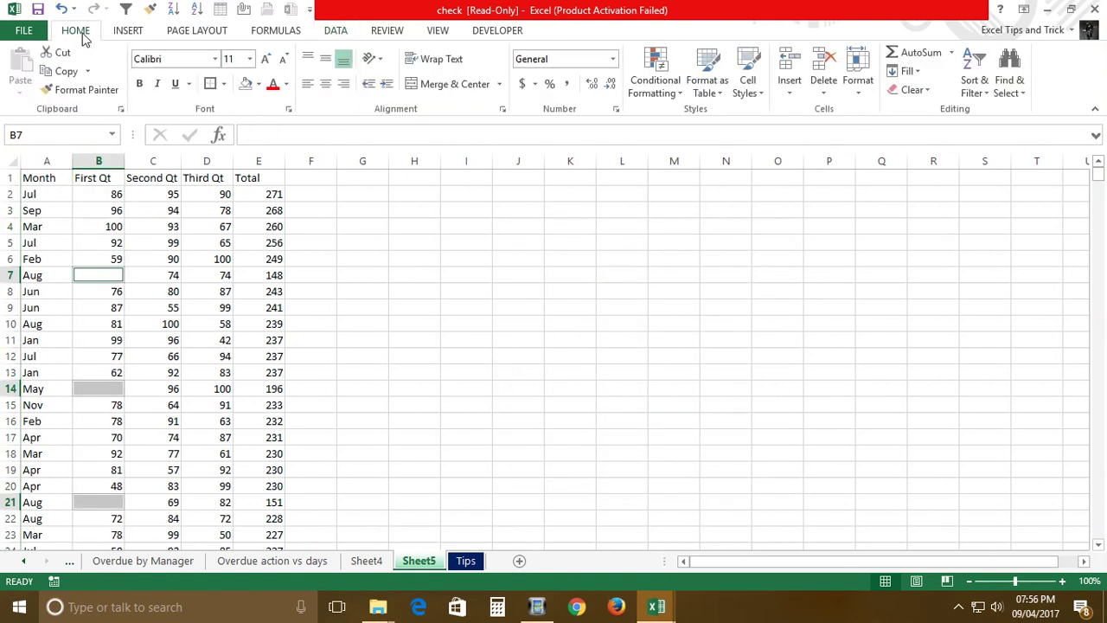
left_click(825, 91)
left_click(867, 131)
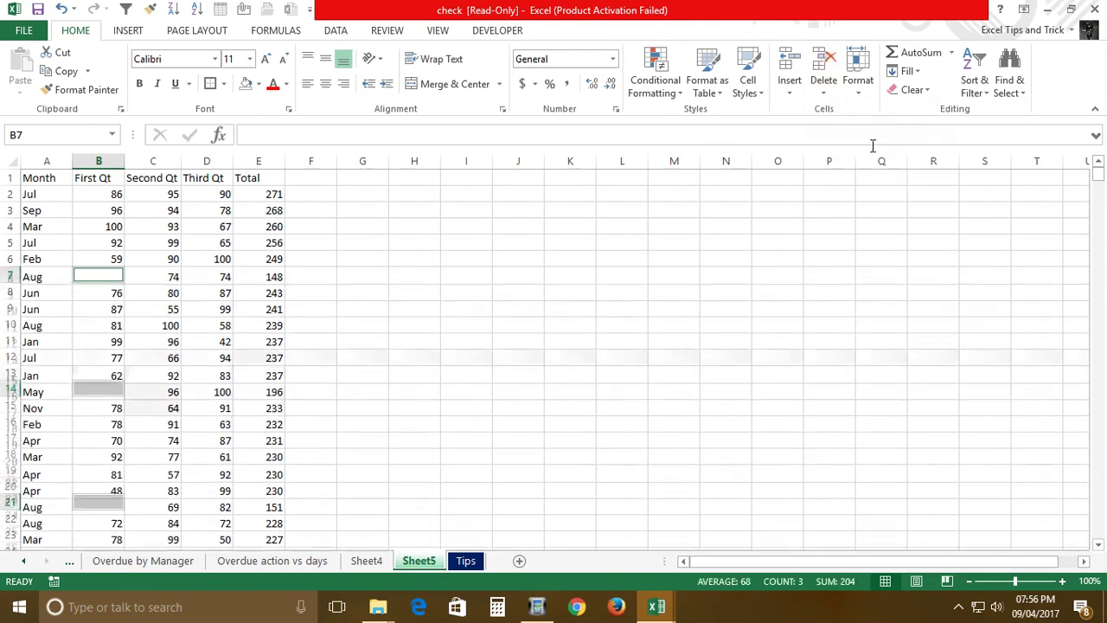
left_click(275, 327)
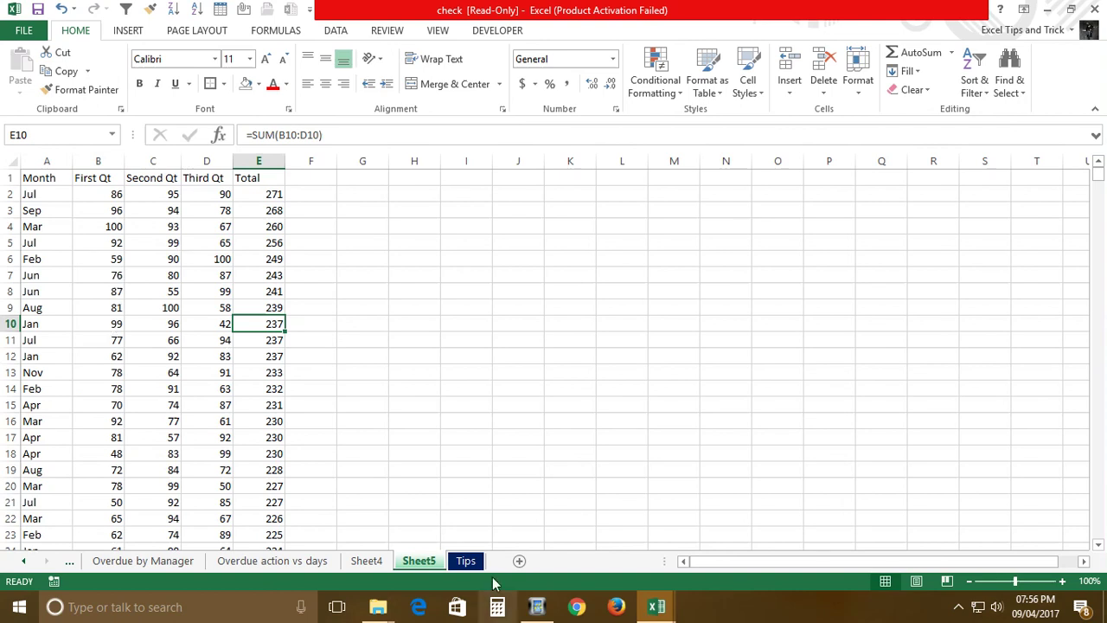
- Go to Sheet5, which holds the month data table
left_click(466, 561)
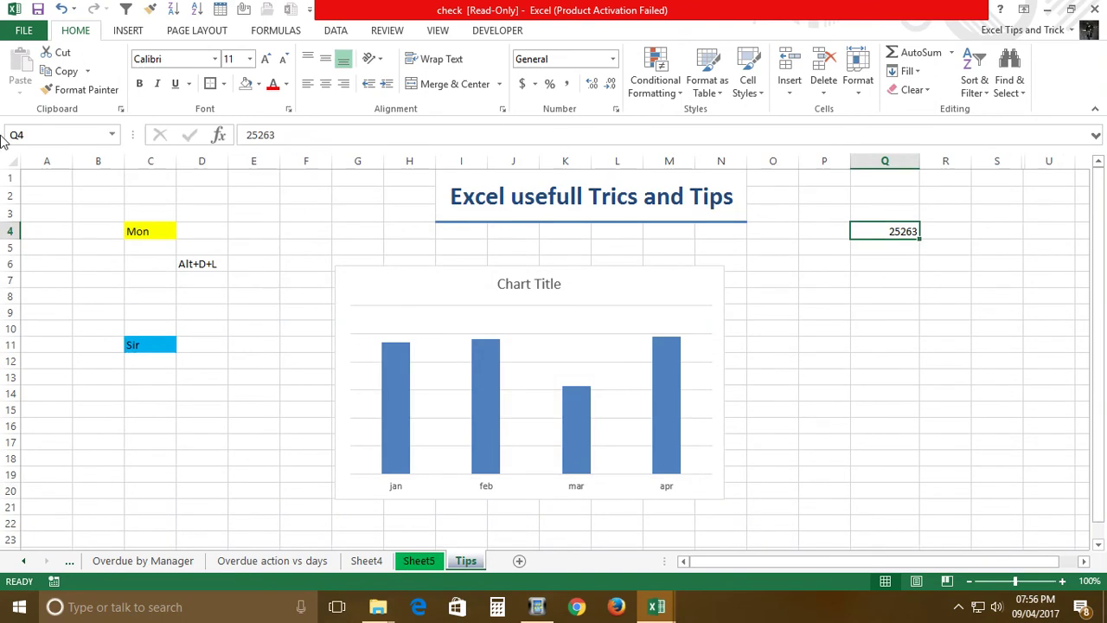
left_click(376, 562)
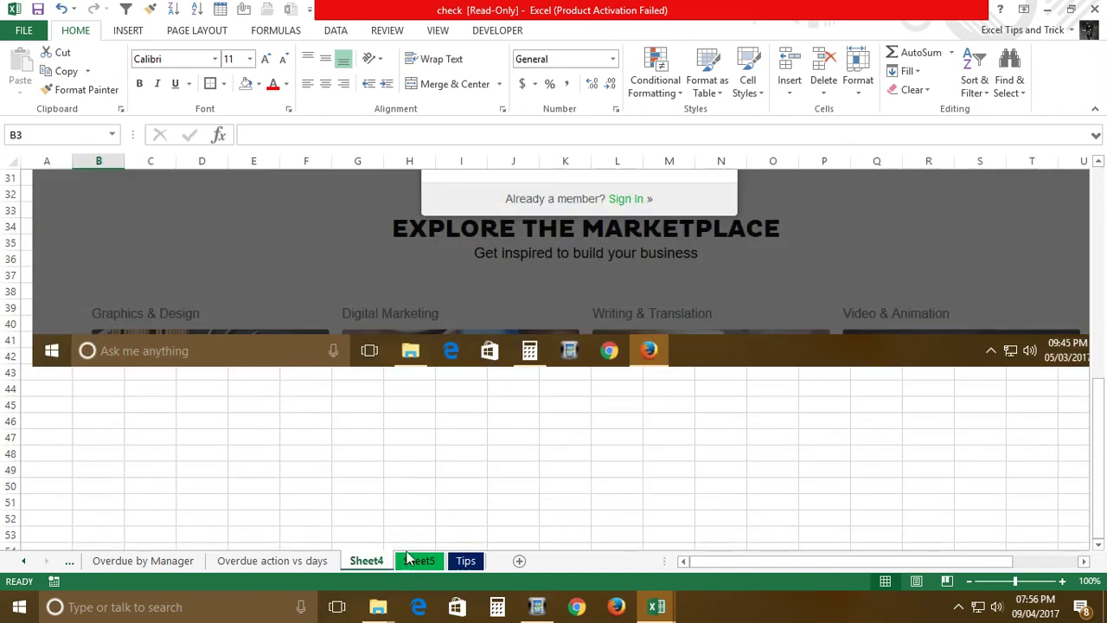
left_click(410, 561)
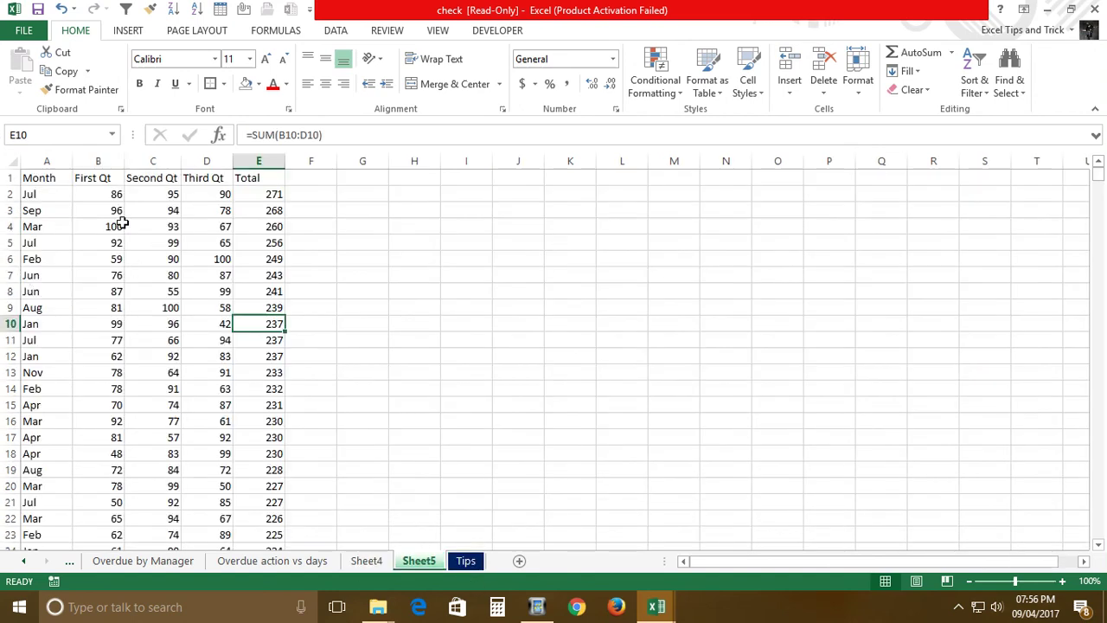
- Select the table from the Month heading down to row 428 and apply All Borders
left_click(39, 181)
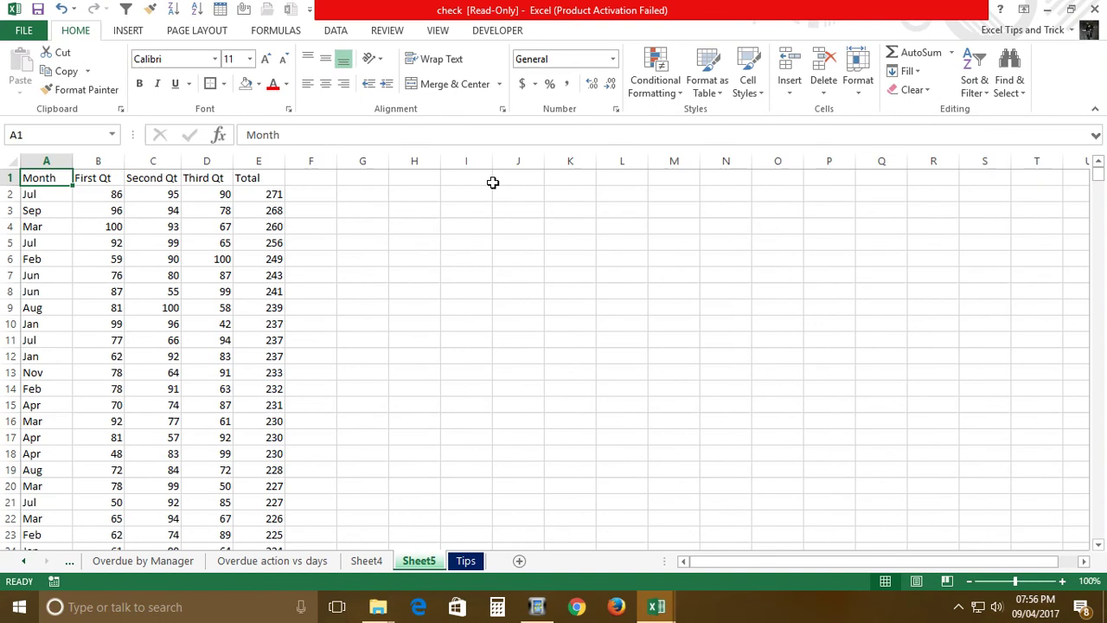
key("ctrl+shift+Right")
key("ctrl+shift+Down")
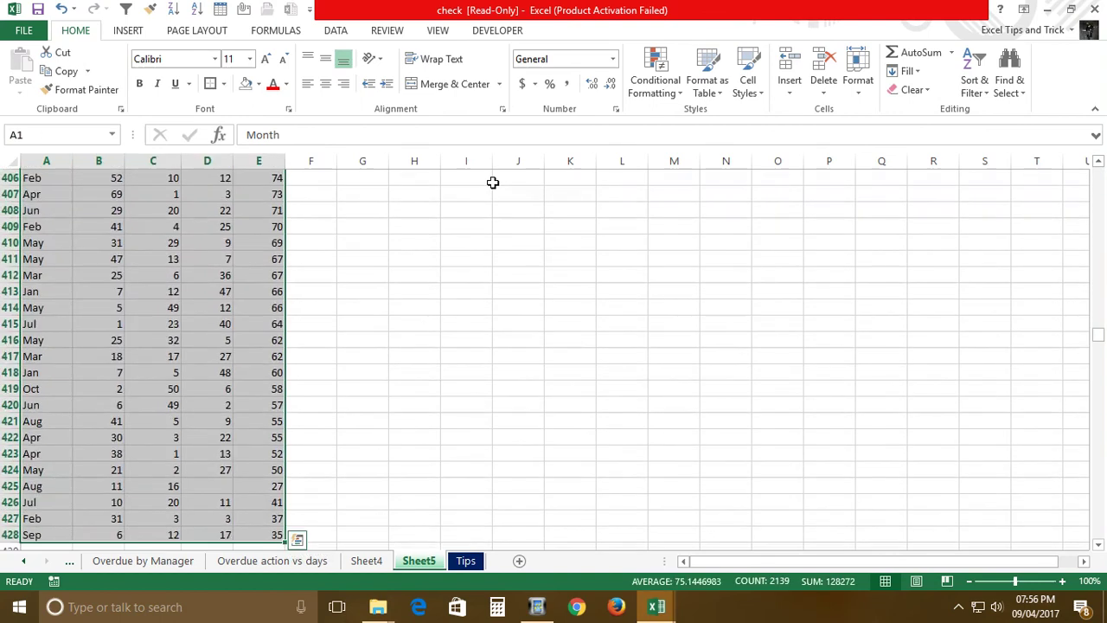
left_click(223, 83)
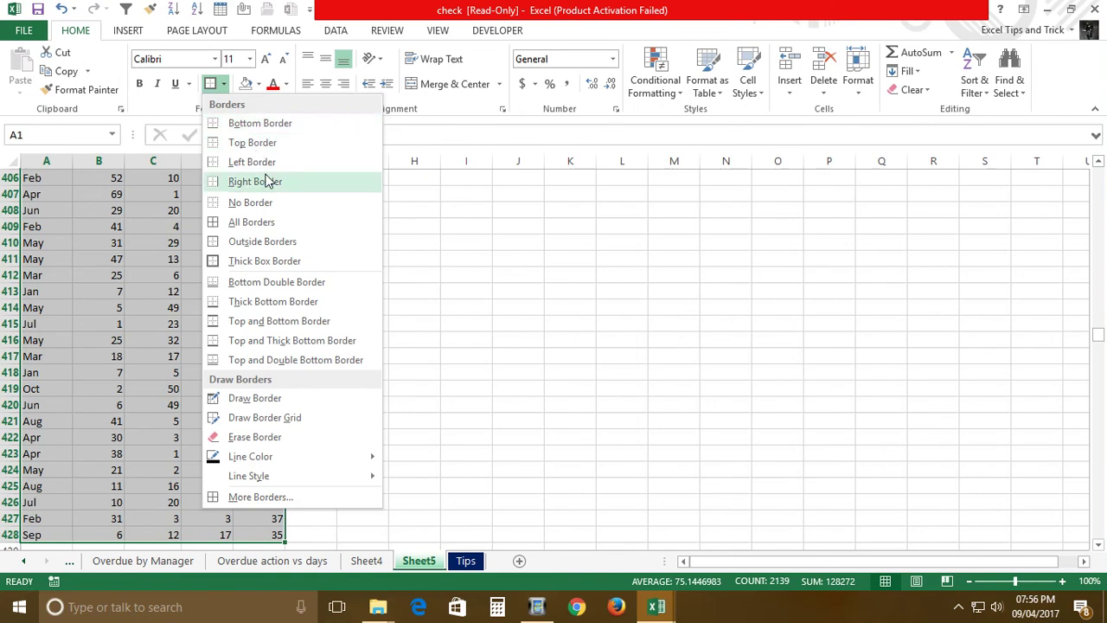
left_click(271, 227)
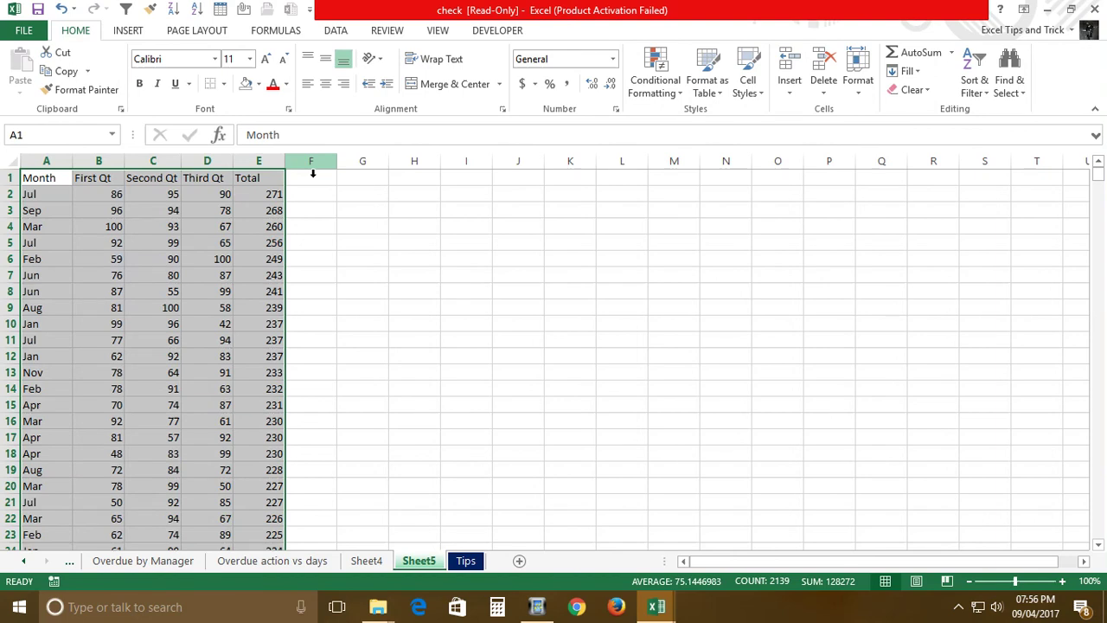
- Enter the shortcut note 'ALT HBA' in cell I8
key("ctrl+Home")
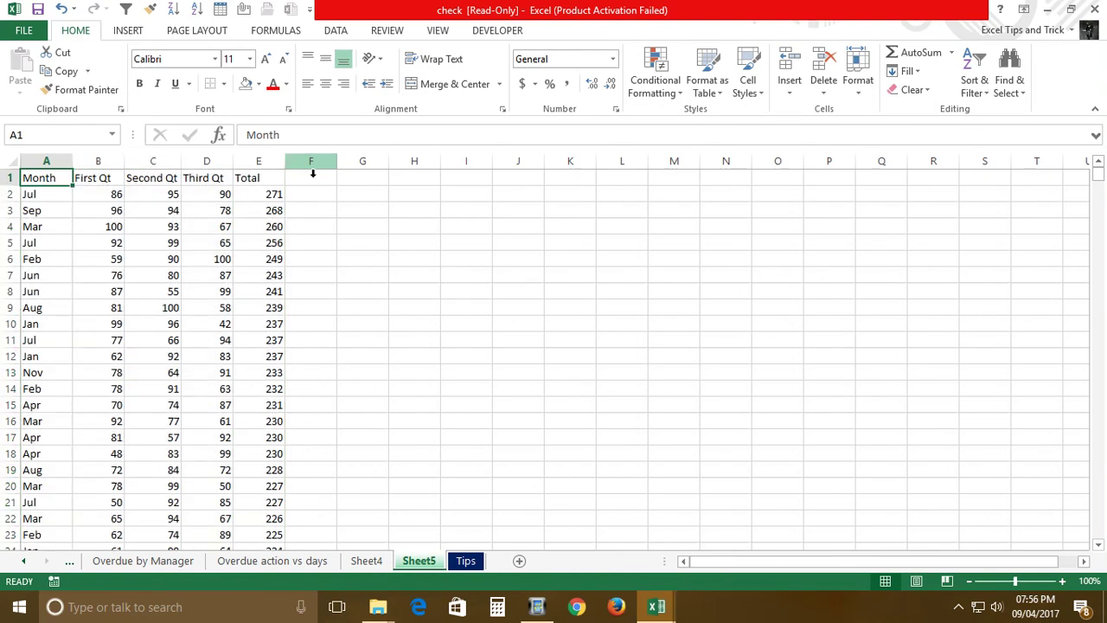
key("ctrl+shift+Right")
key("ctrl+shift+Down")
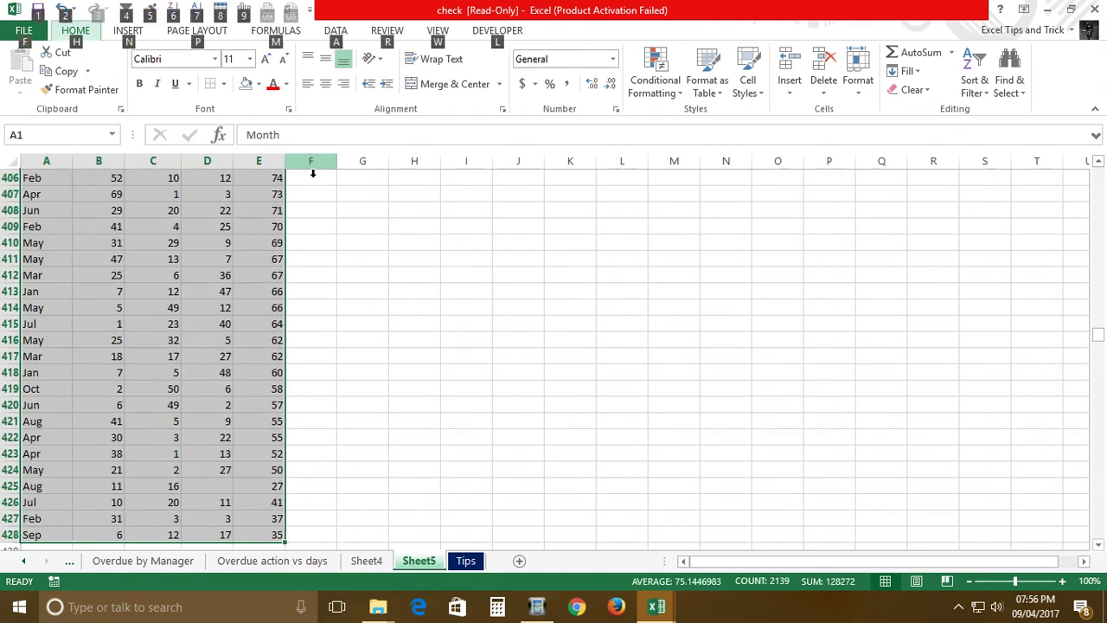
key("ctrl+BackSpace")
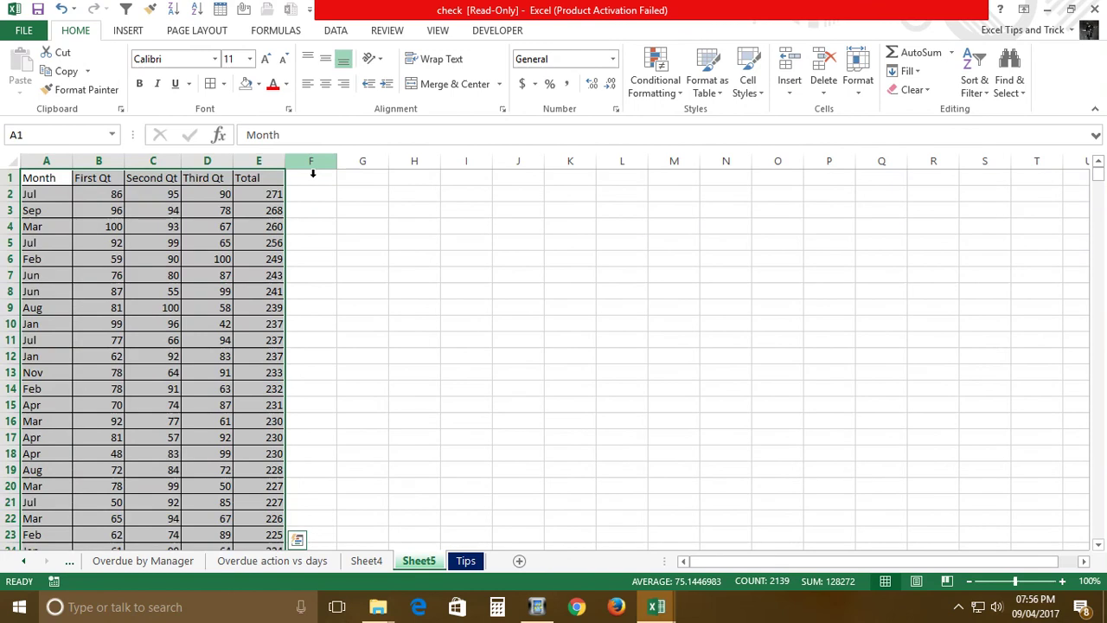
left_click(480, 292)
type("ALT")
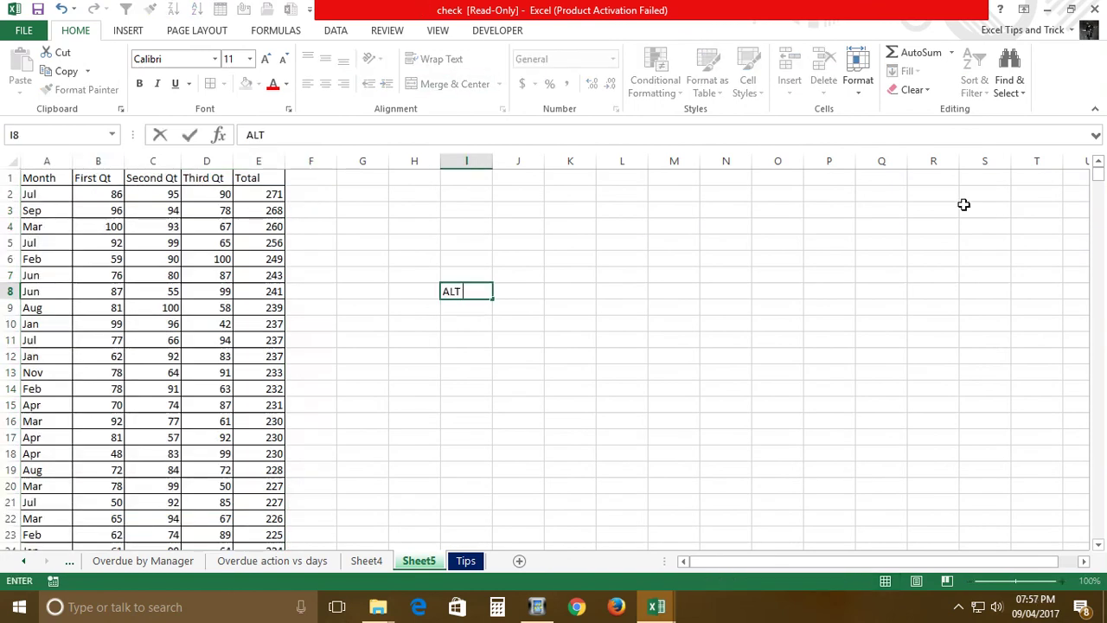
type(" +")
key("BackSpace")
type("+")
key("BackSpace")
type("HBA")
key("Return")
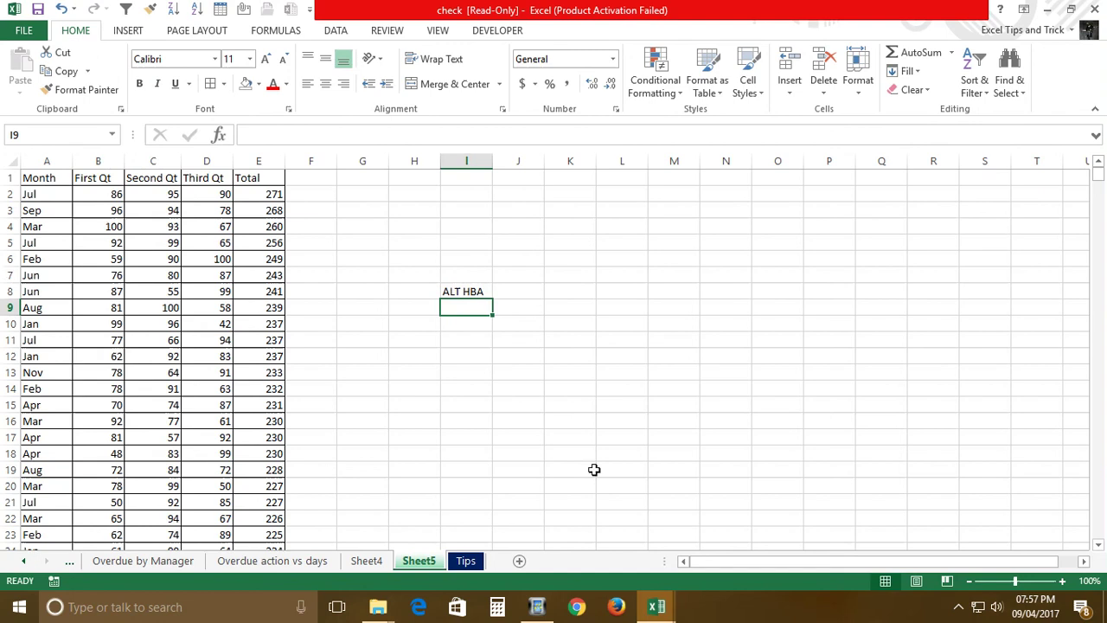
- Write 'To apply all border' in J8 beside the ALT HBA note
key("Right")
key("Up")
type("To apply all border")
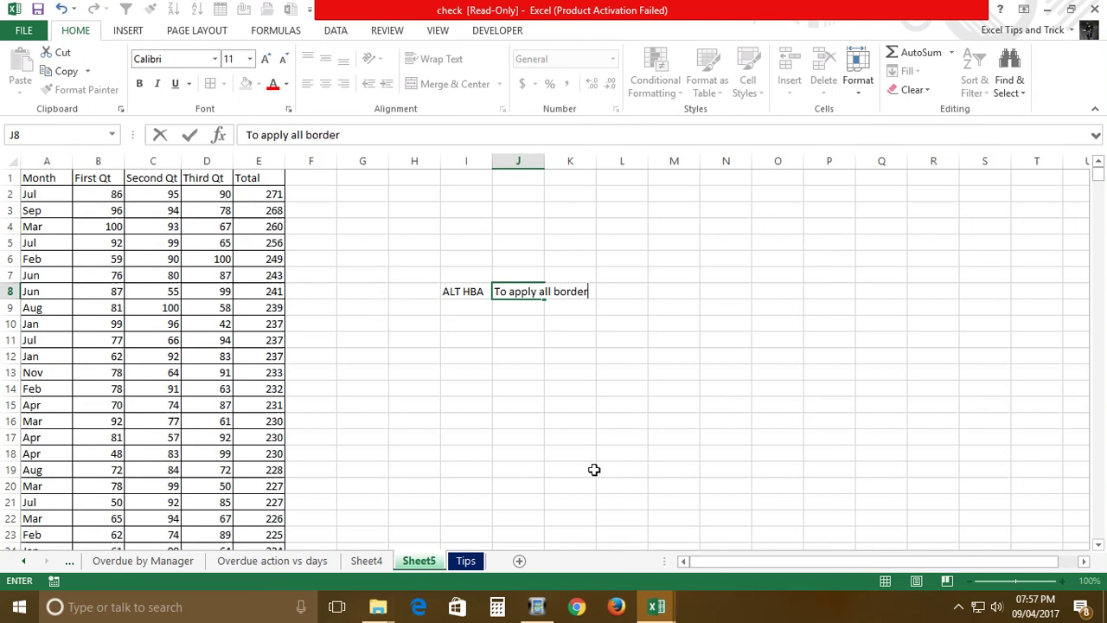
key("Down")
key("Down")
key("Down")
key("Down")
- Add 'ALT HBN' in I12 with 'To remove border' in J12
key("Left")
key("Left")
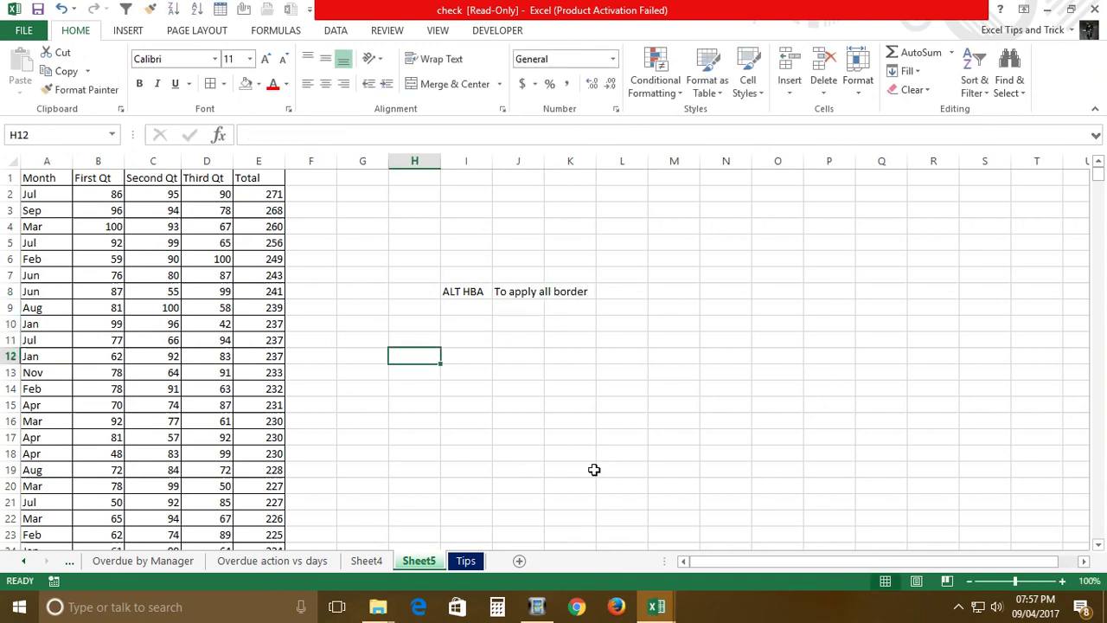
key("Right")
type("ALT ")
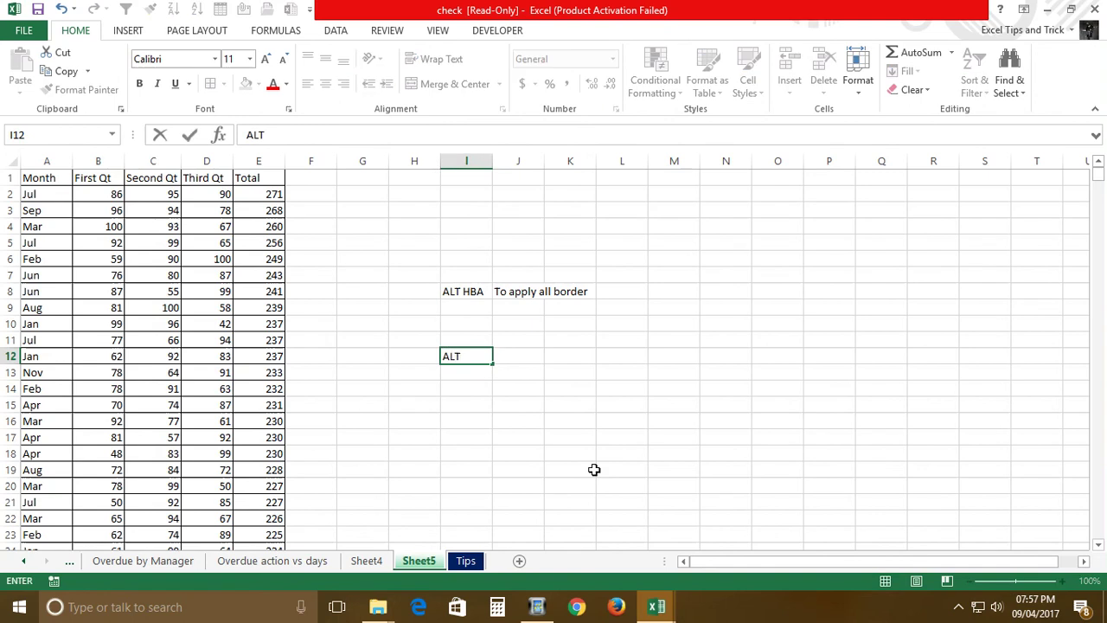
type("HBN")
key("Tab")
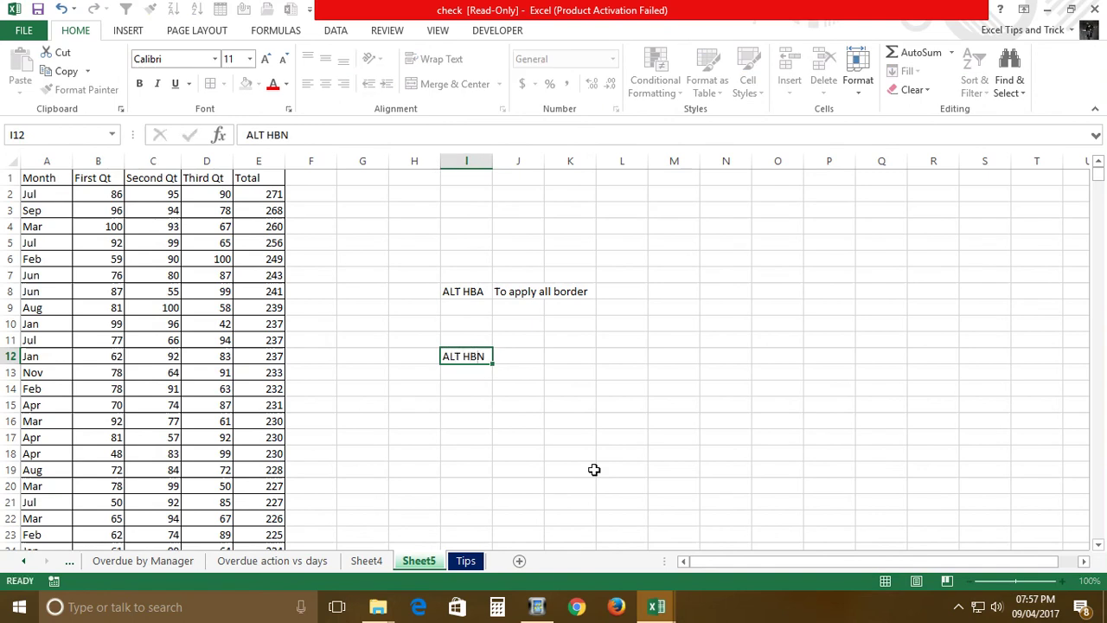
type("To remove border")
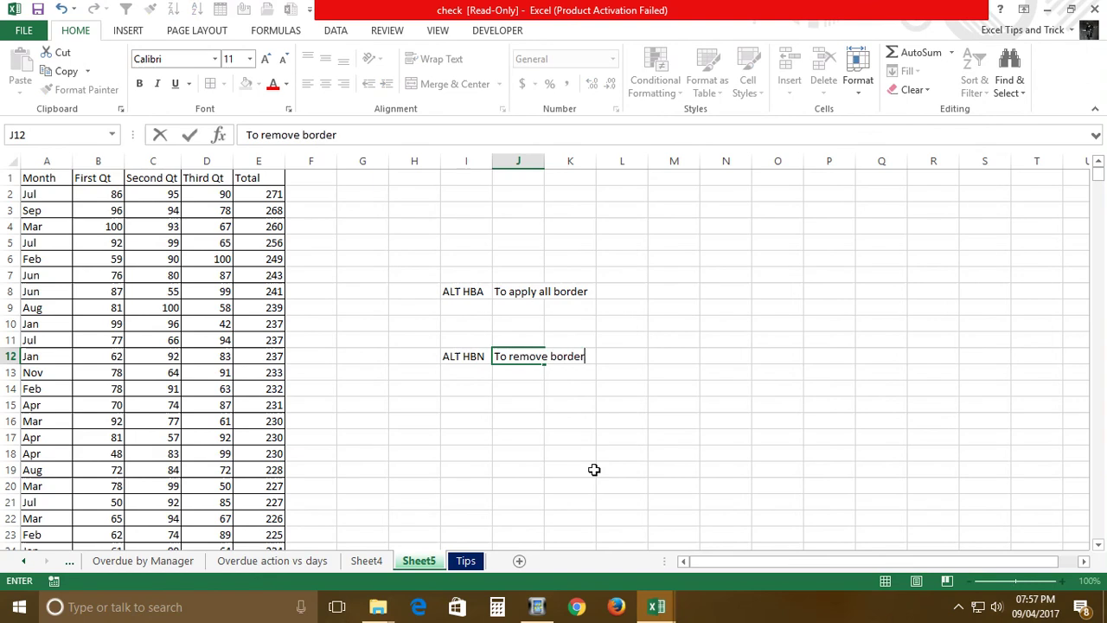
key("Return")
key("ctrl+Left")
key("ctrl+Left")
key("ctrl+Up")
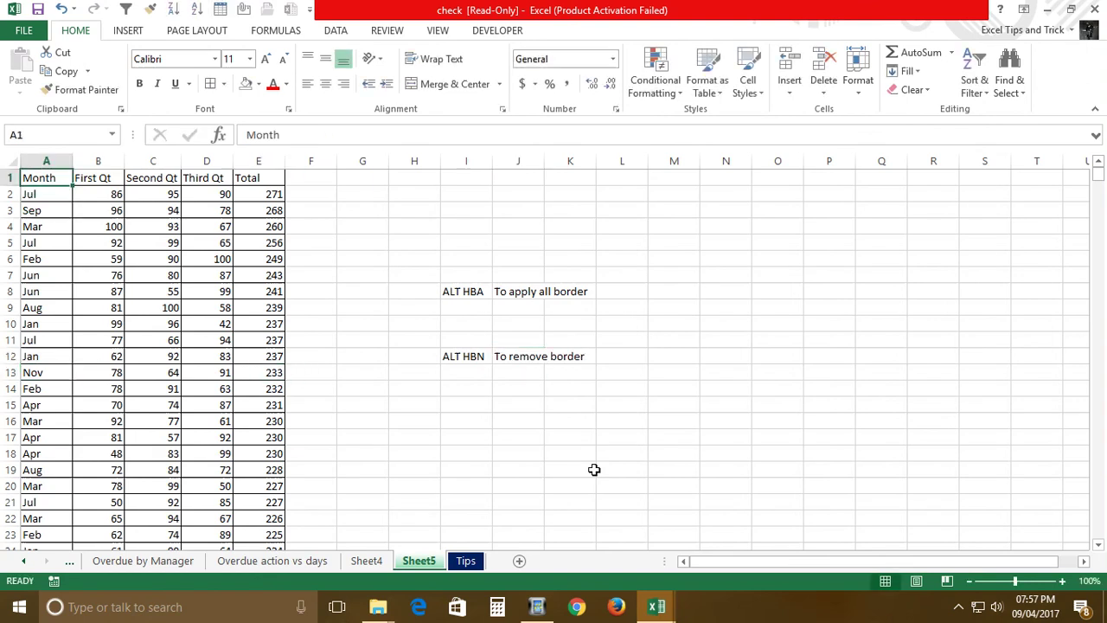
key("ctrl+shift+Right")
key("shift+Down")
key("ctrl+q")
key("Escape")
key("ctrl+shift+Down")
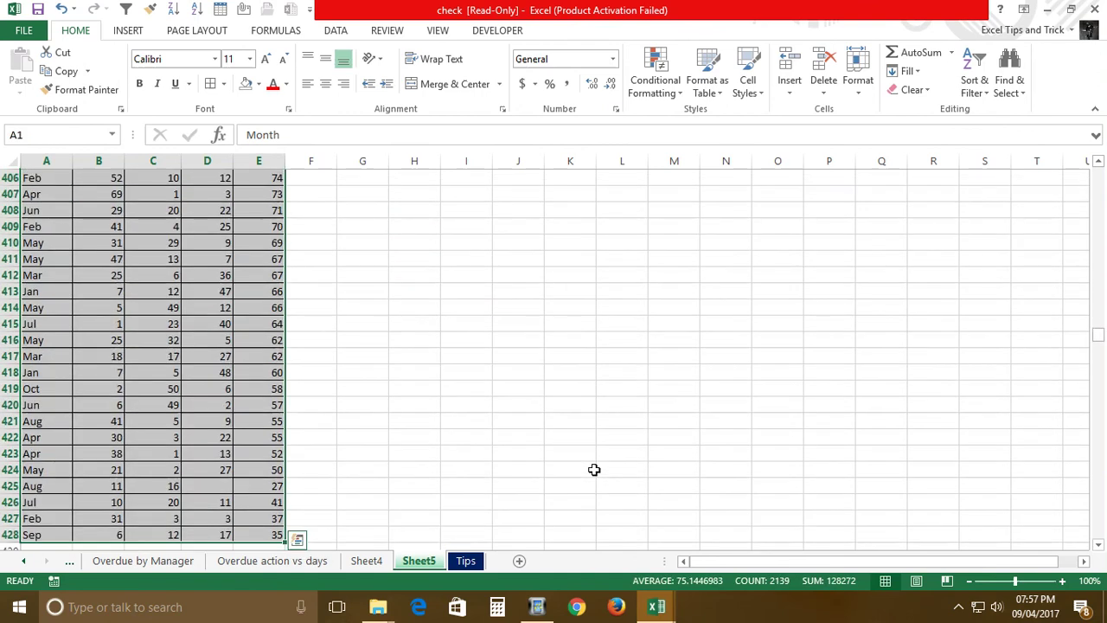
key("alt")
key("h")
key("b")
key("a")
key("ctrl+shift+Up")
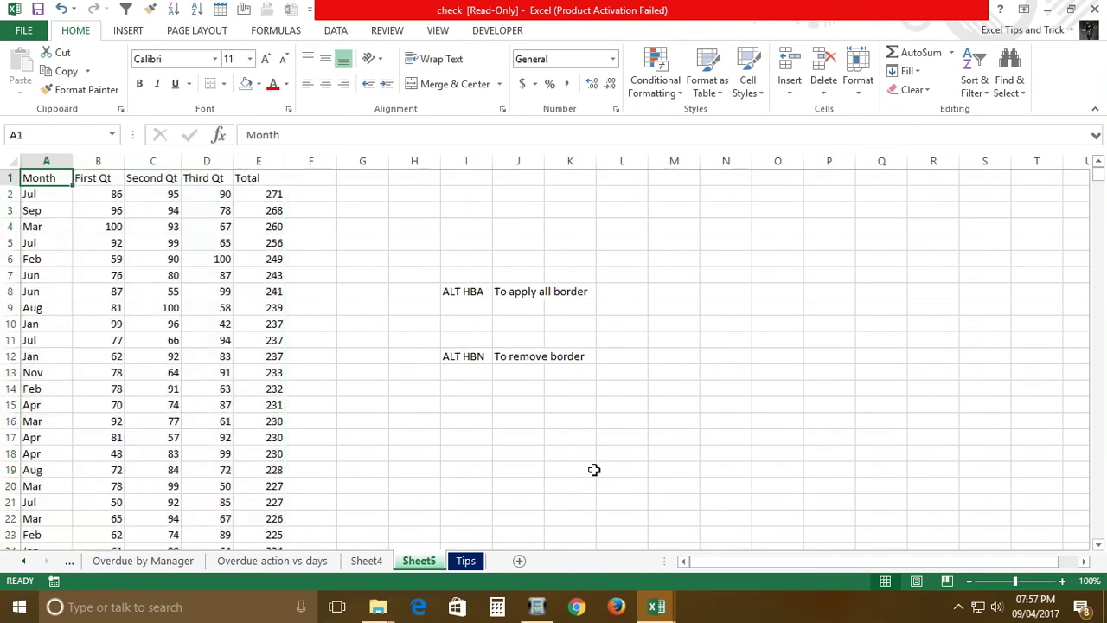
key("ctrl+shift+Down")
key("alt")
key("h")
key("b")
key("a")
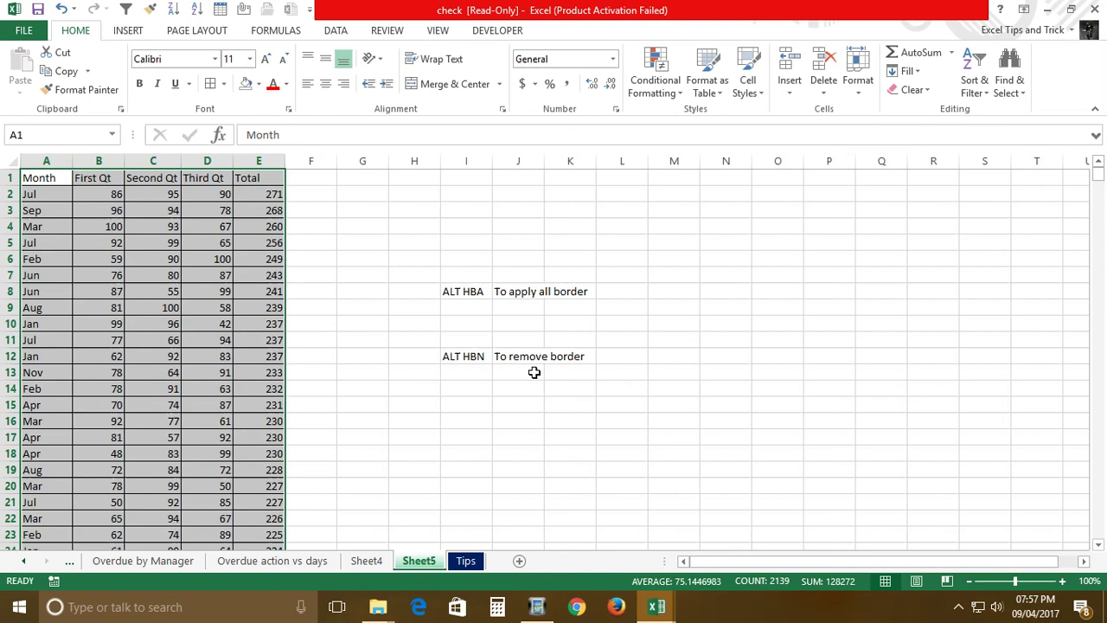
left_click(480, 298)
left_click(480, 368)
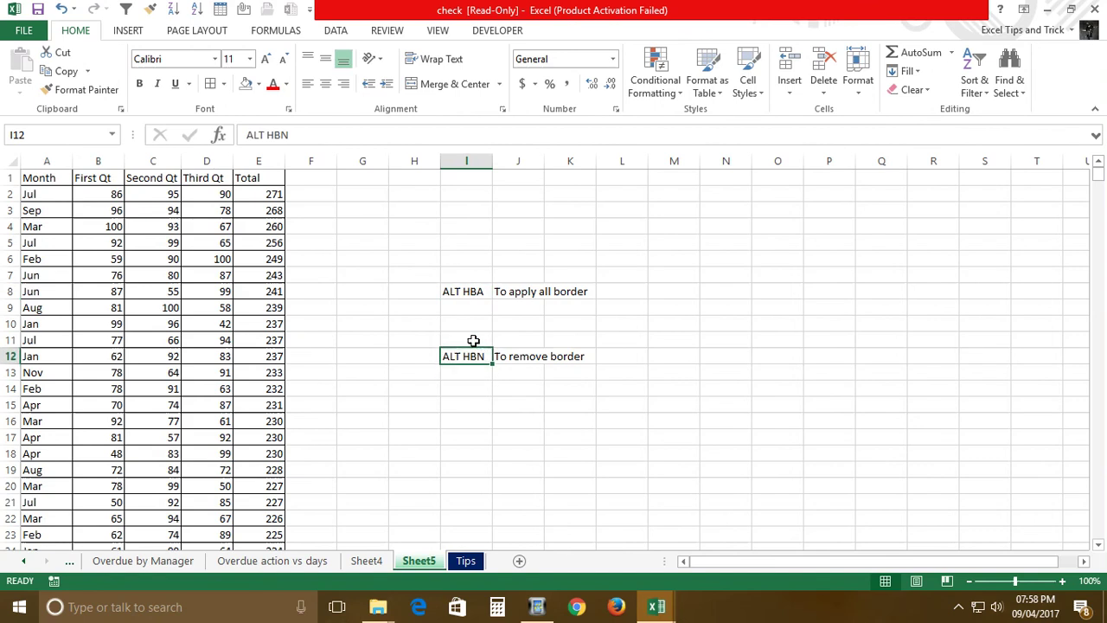
left_click_drag(35, 177, 268, 242)
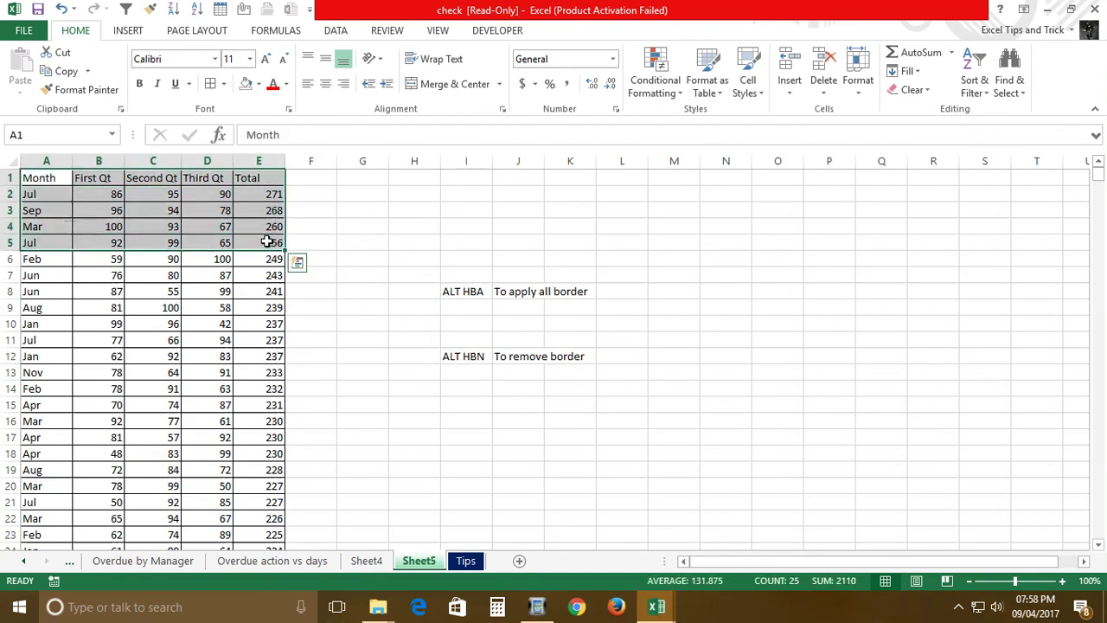
key("ctrl+shift+Down")
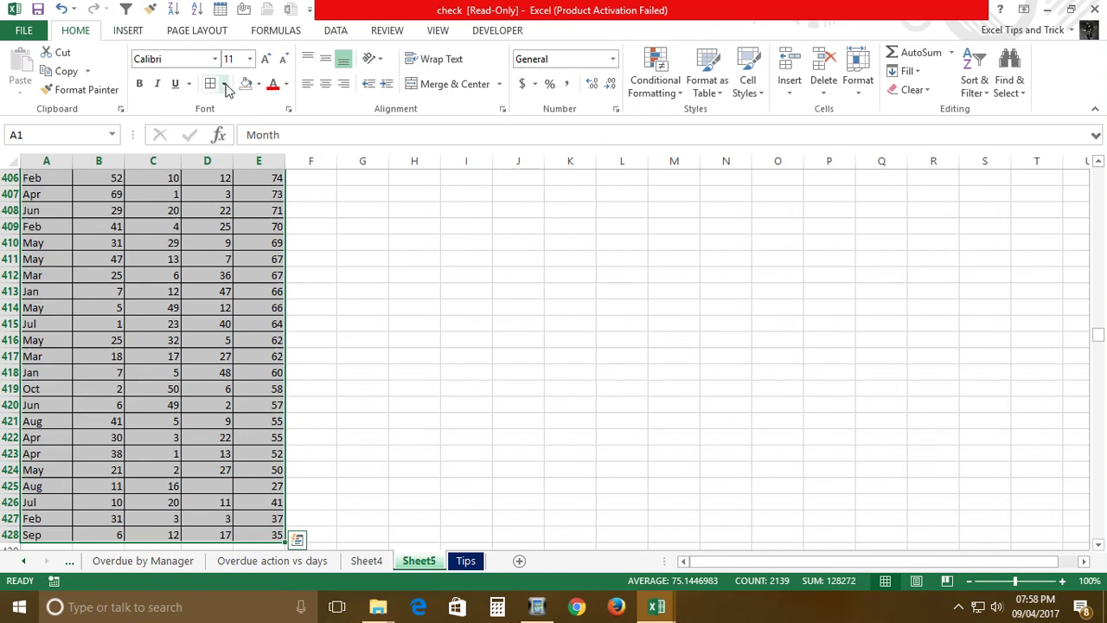
left_click(225, 87)
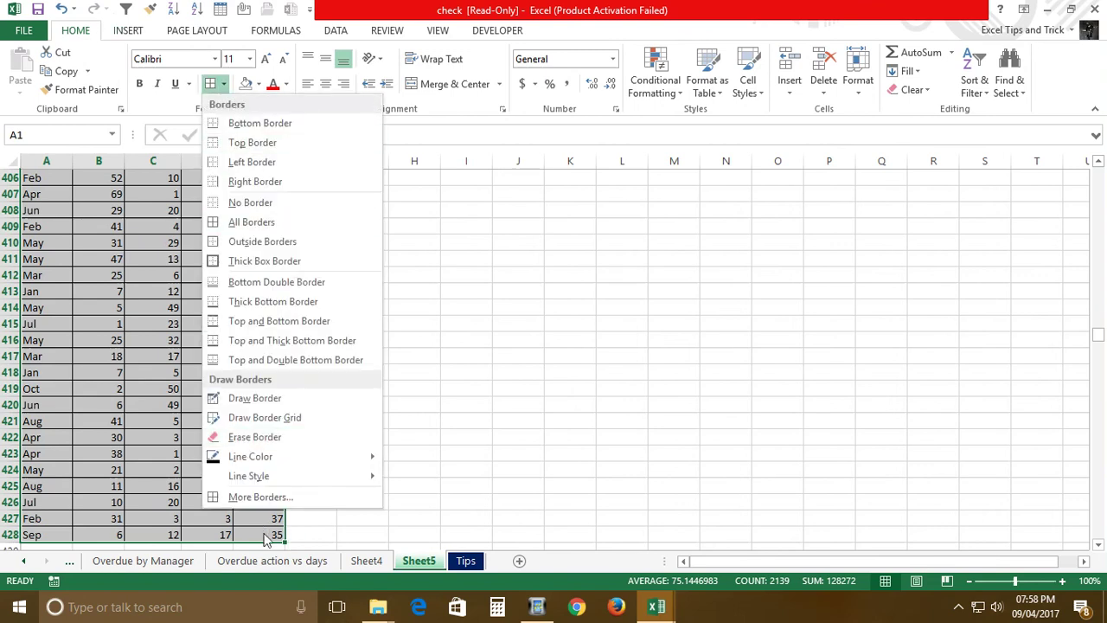
left_click(251, 202)
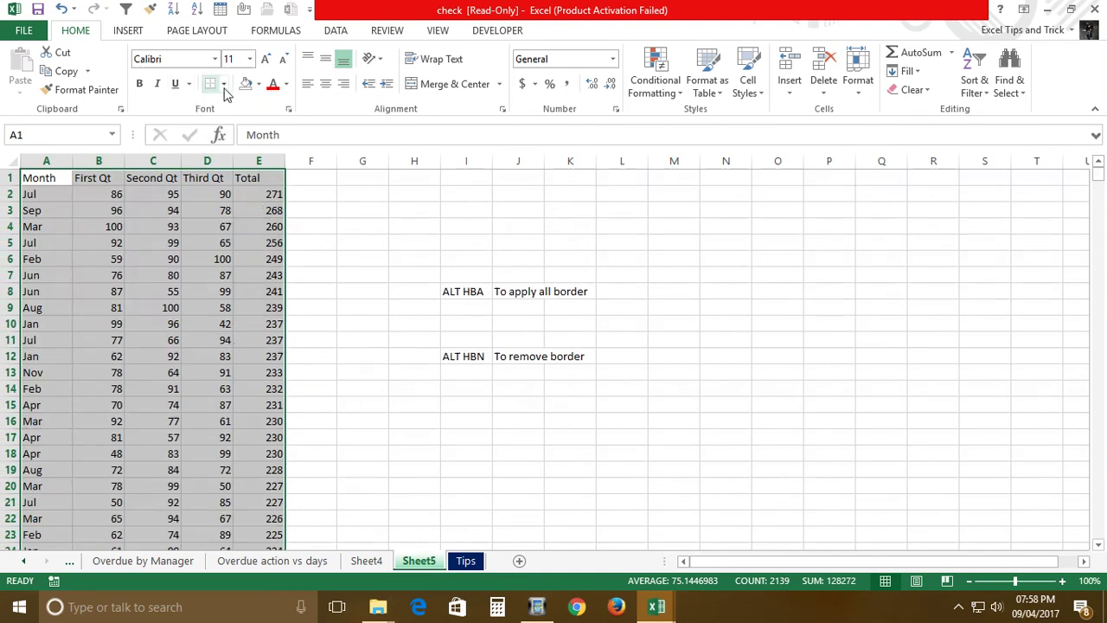
left_click(225, 87)
left_click(260, 220)
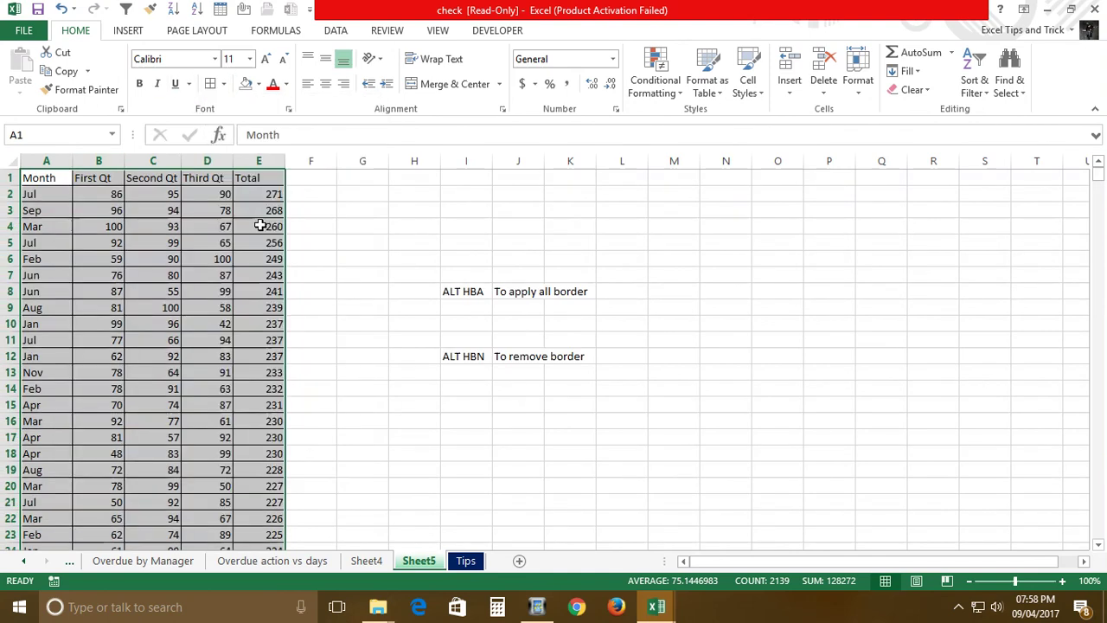
key("alt")
key("h")
key("b")
key("n")
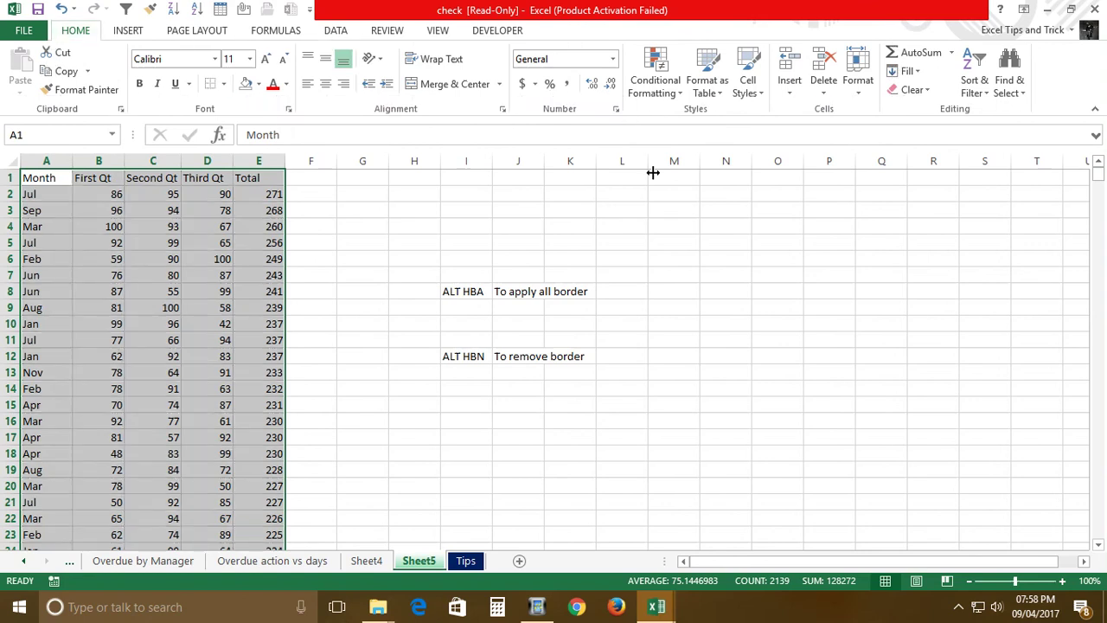
key("alt+h")
key("b")
key("a")
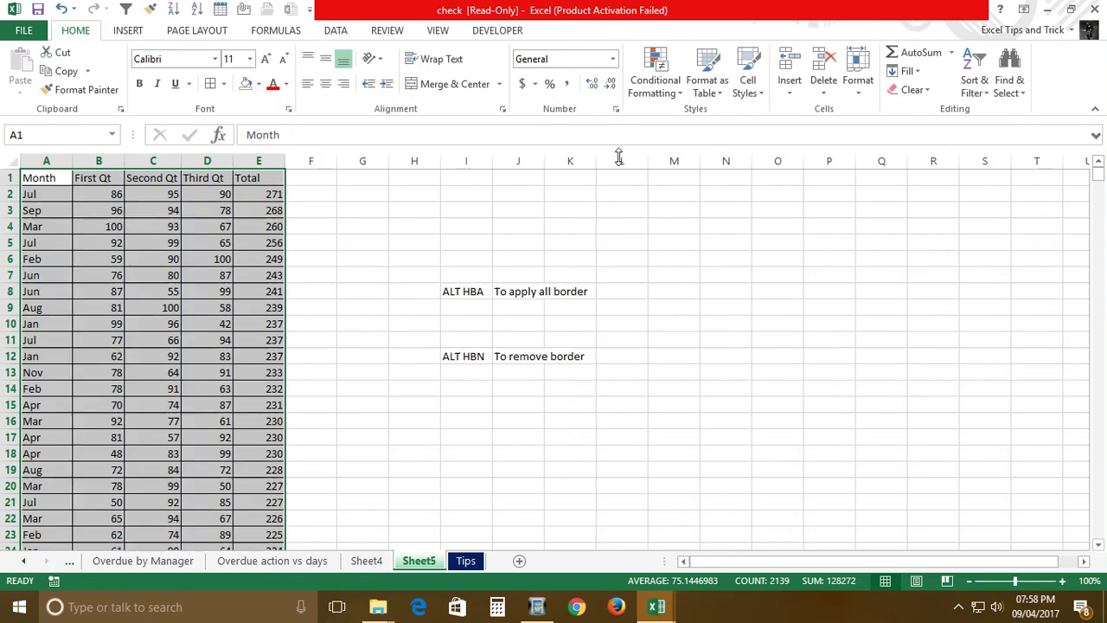
- Show the Tips sheet with its 'Excel usefull Trics and Tips' heading and column chart
left_click(467, 560)
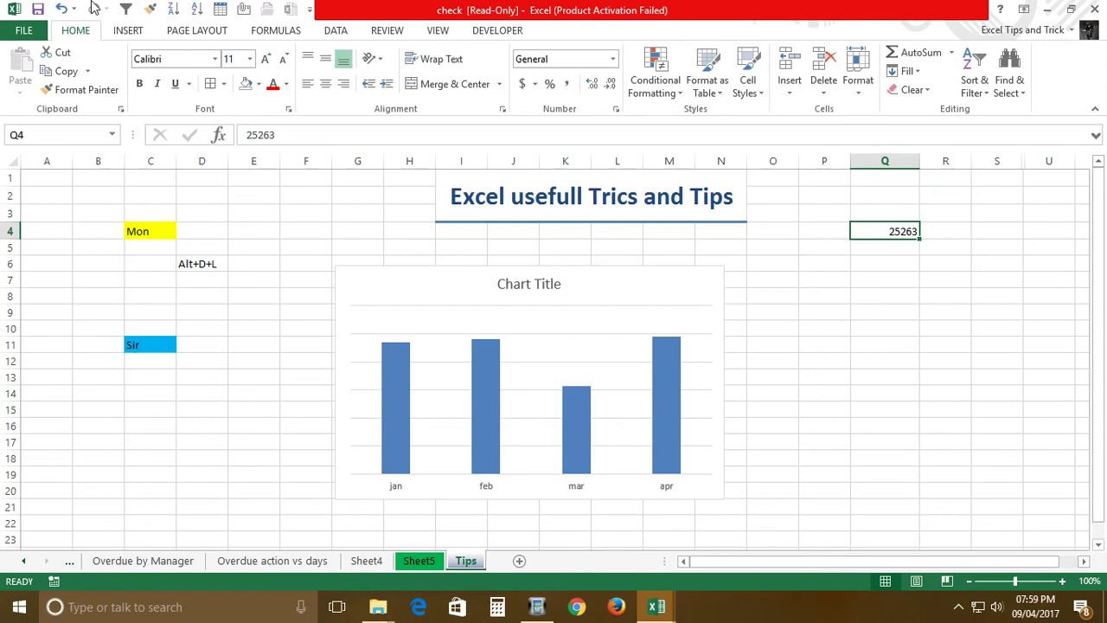
mouse_move(542, 613)
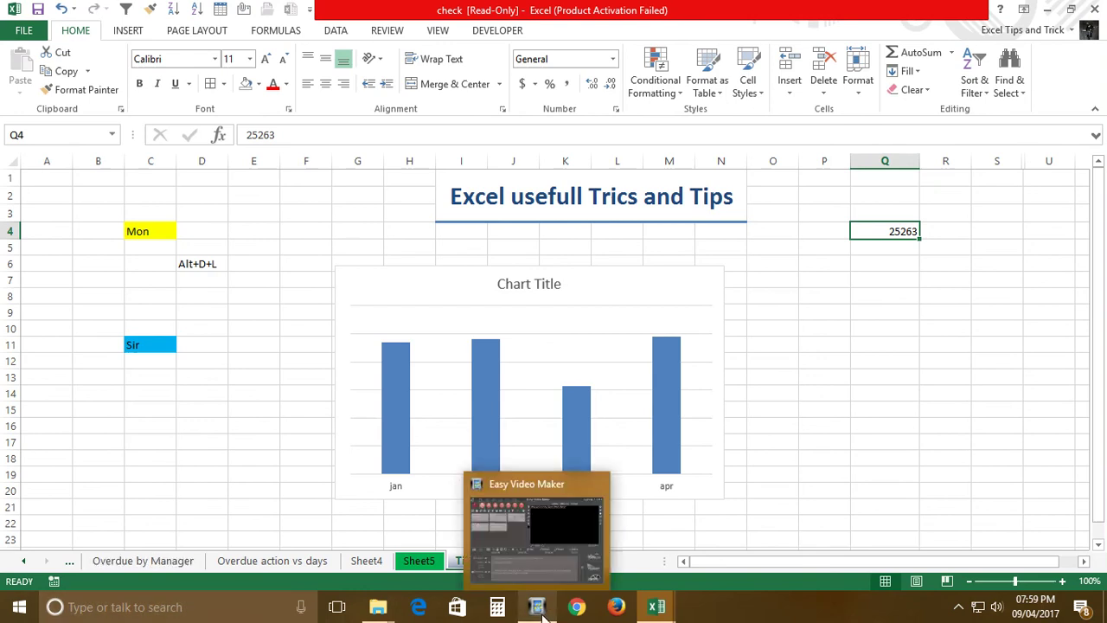